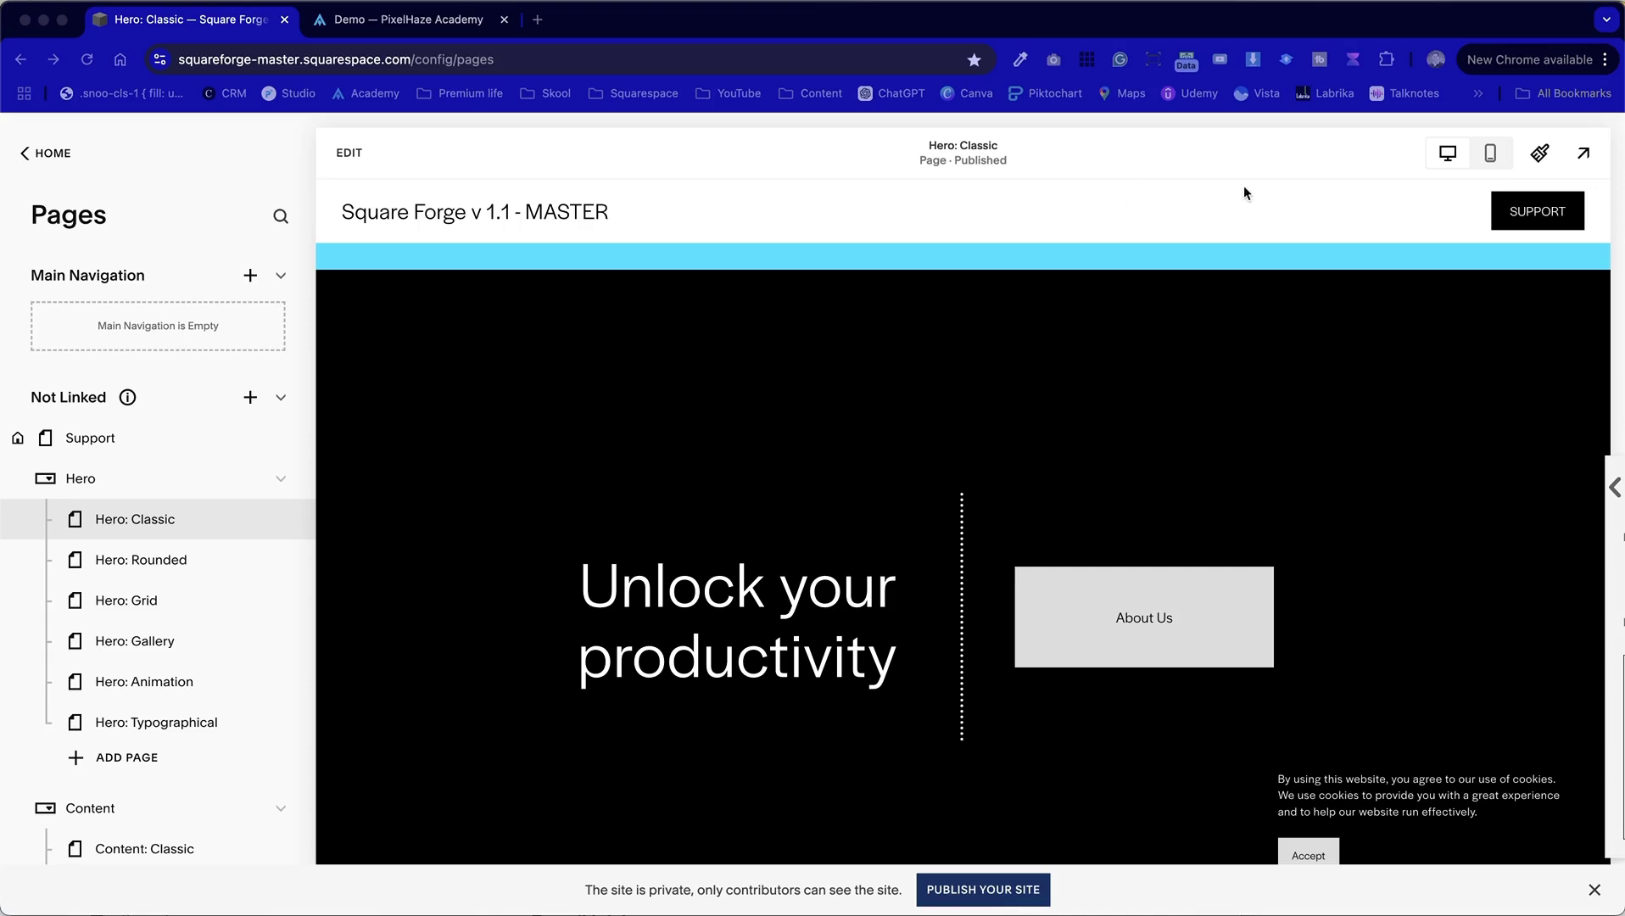
# Open the Square Forge extension's Options & plugins panel over Hero: Classic, then dismiss it.
pyautogui.click(1186, 59)
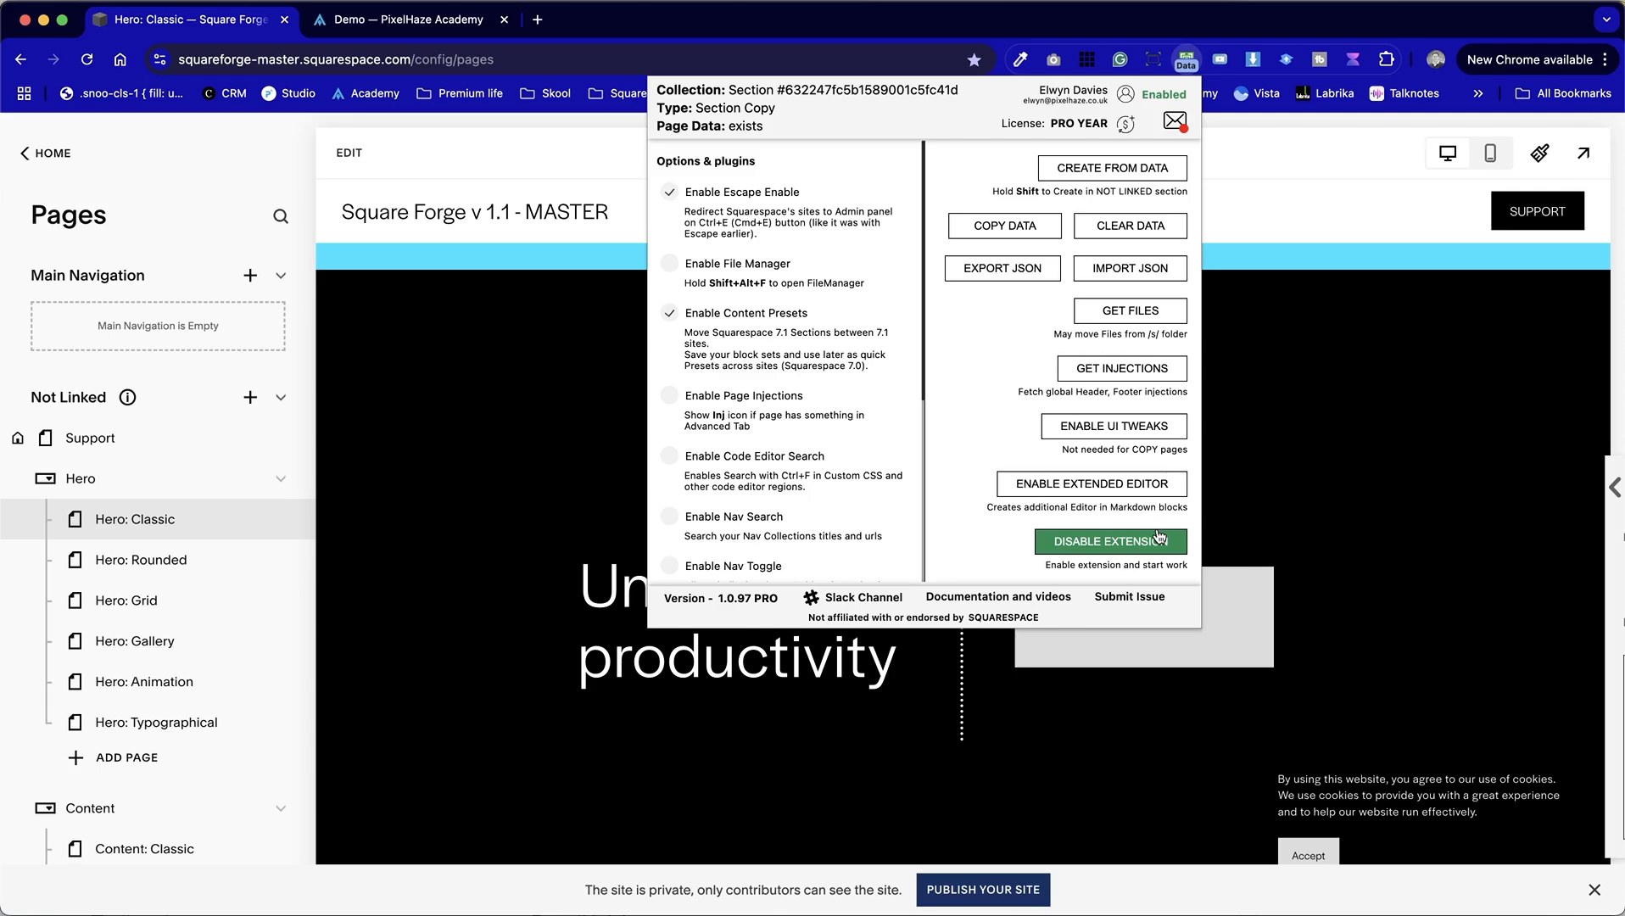
pyautogui.click(559, 422)
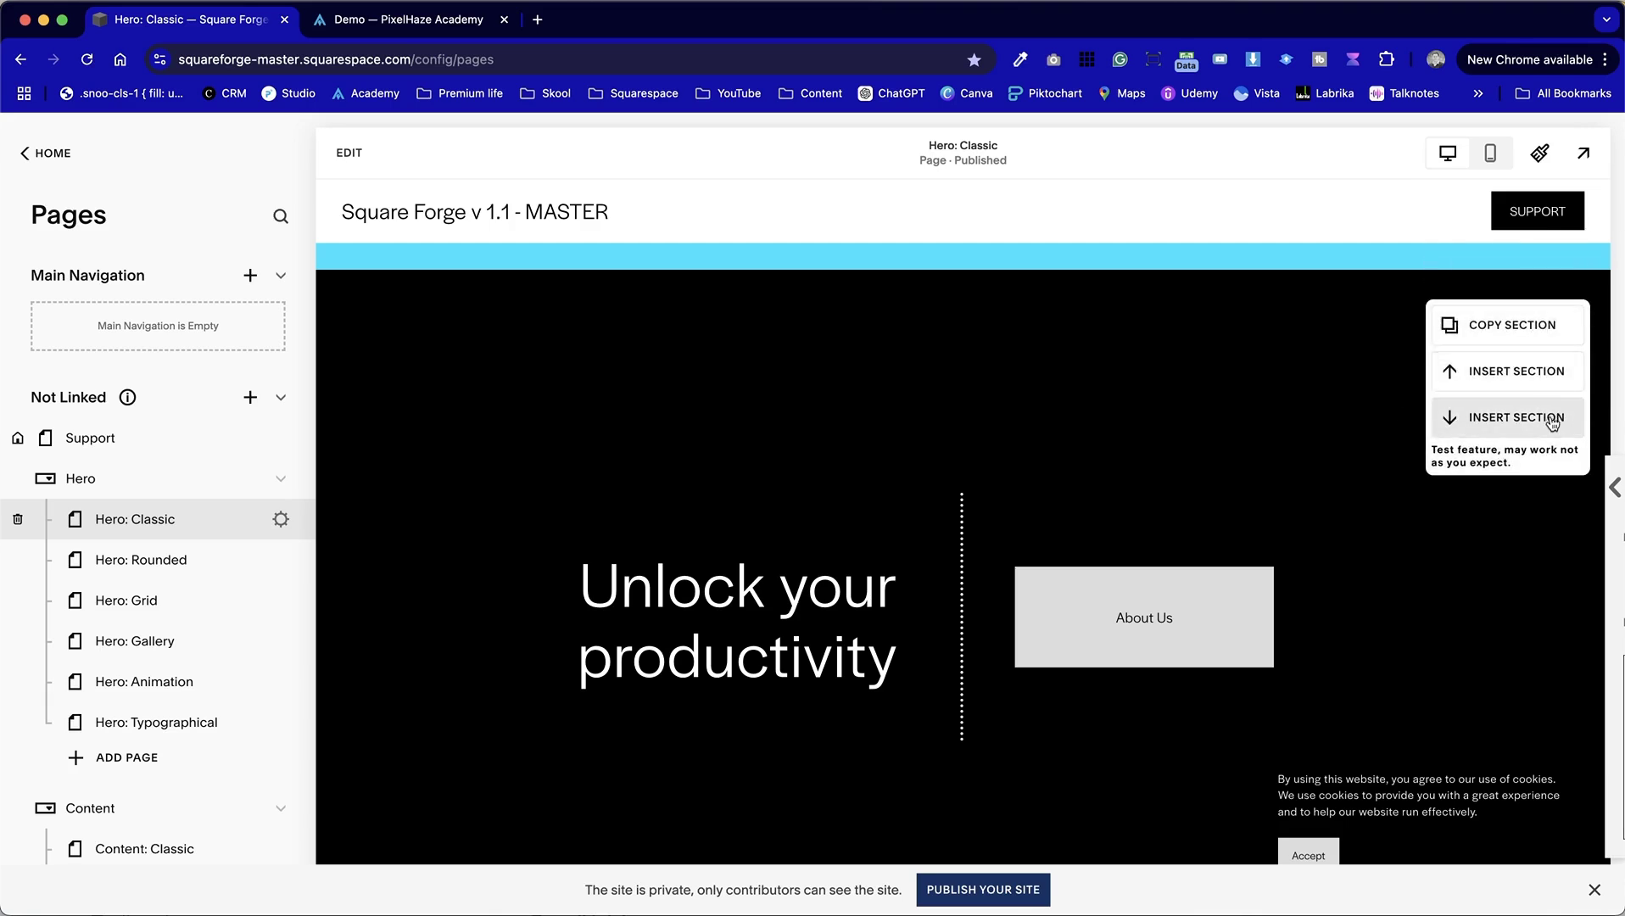
# Clear the stray text selection on the Hero: Classic page.
pyautogui.moveTo(1508, 462); pyautogui.dragTo(1426, 446)
pyautogui.click(1332, 427)
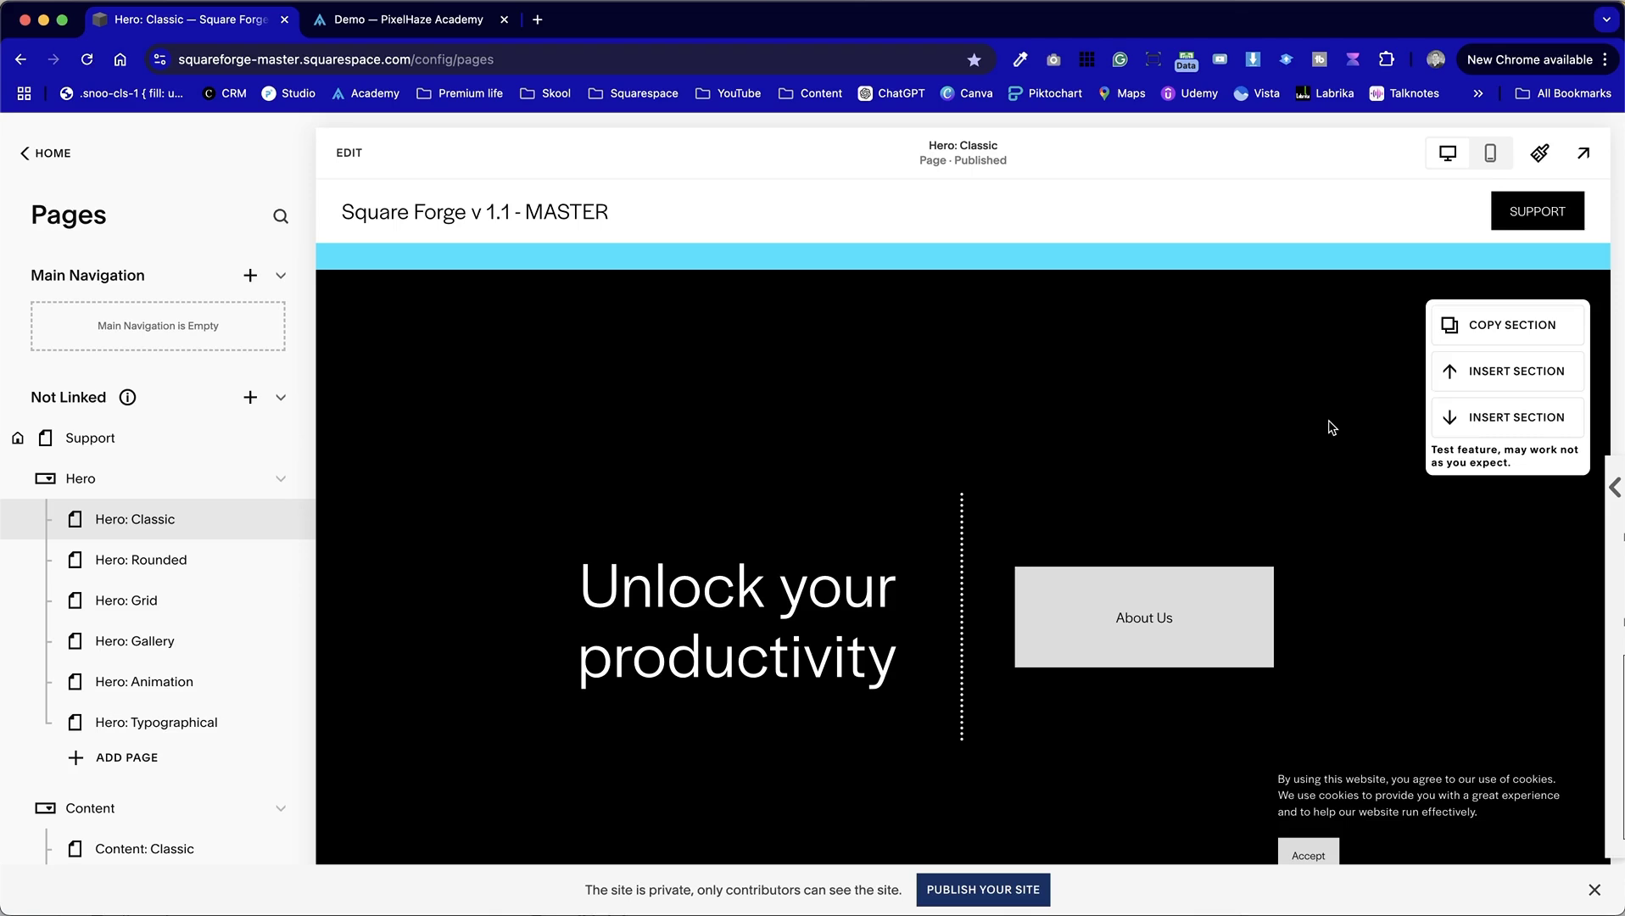
# Open the PixelHaze Academy Demo page in the site editor in edit mode.
pyautogui.click(398, 19)
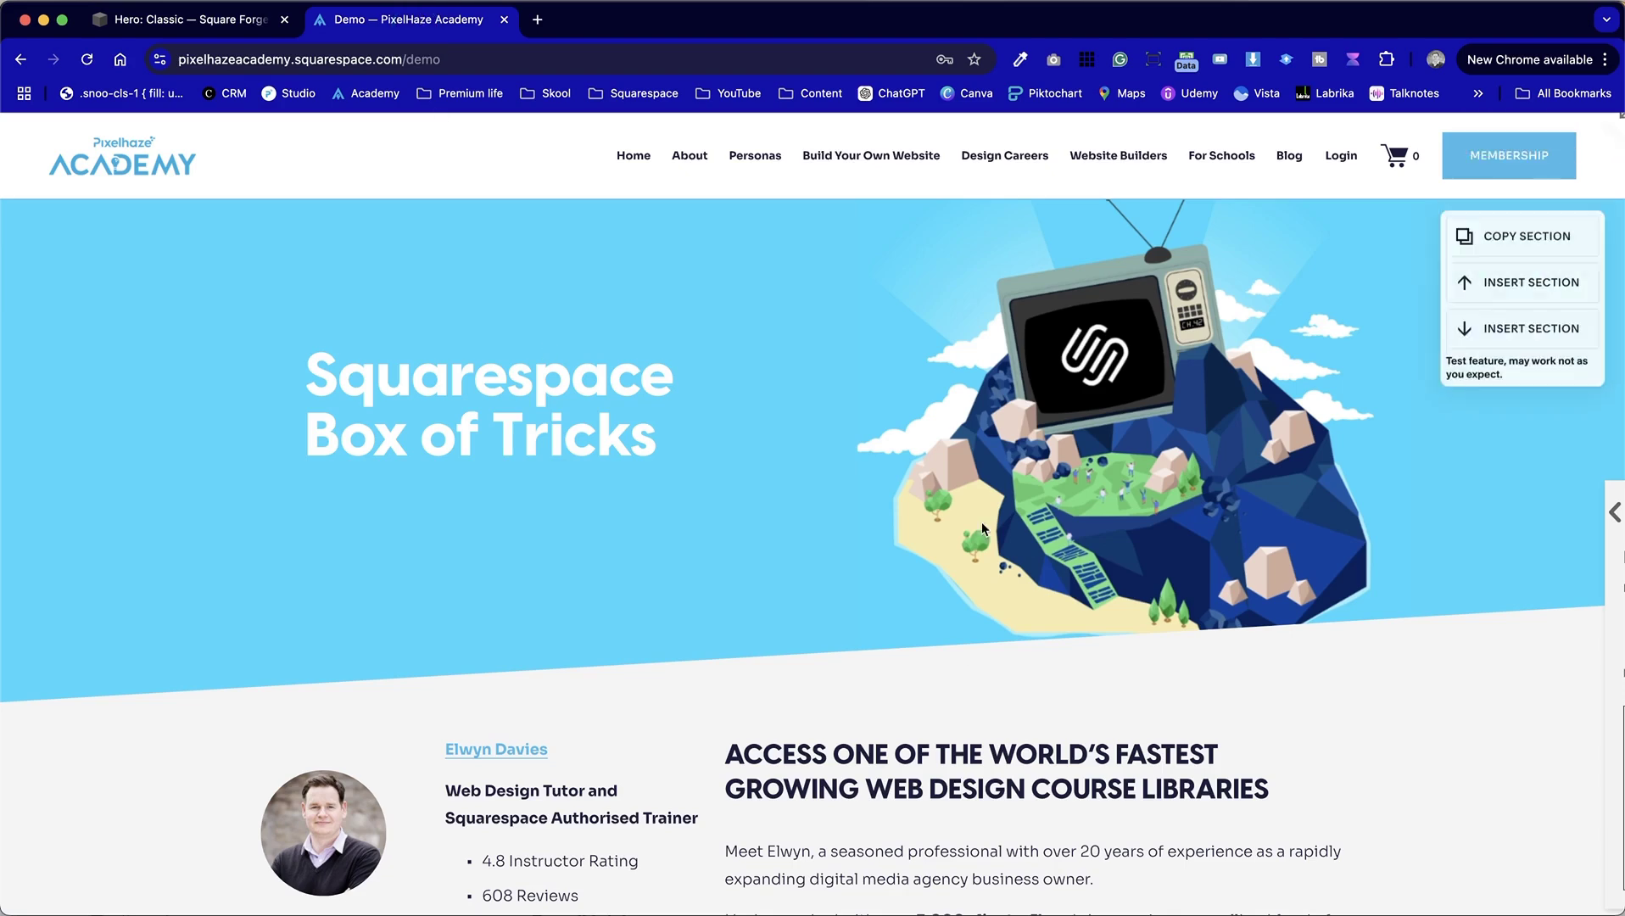
pyautogui.scroll(-15, 795, 529)
pyautogui.scroll(15, 795, 635)
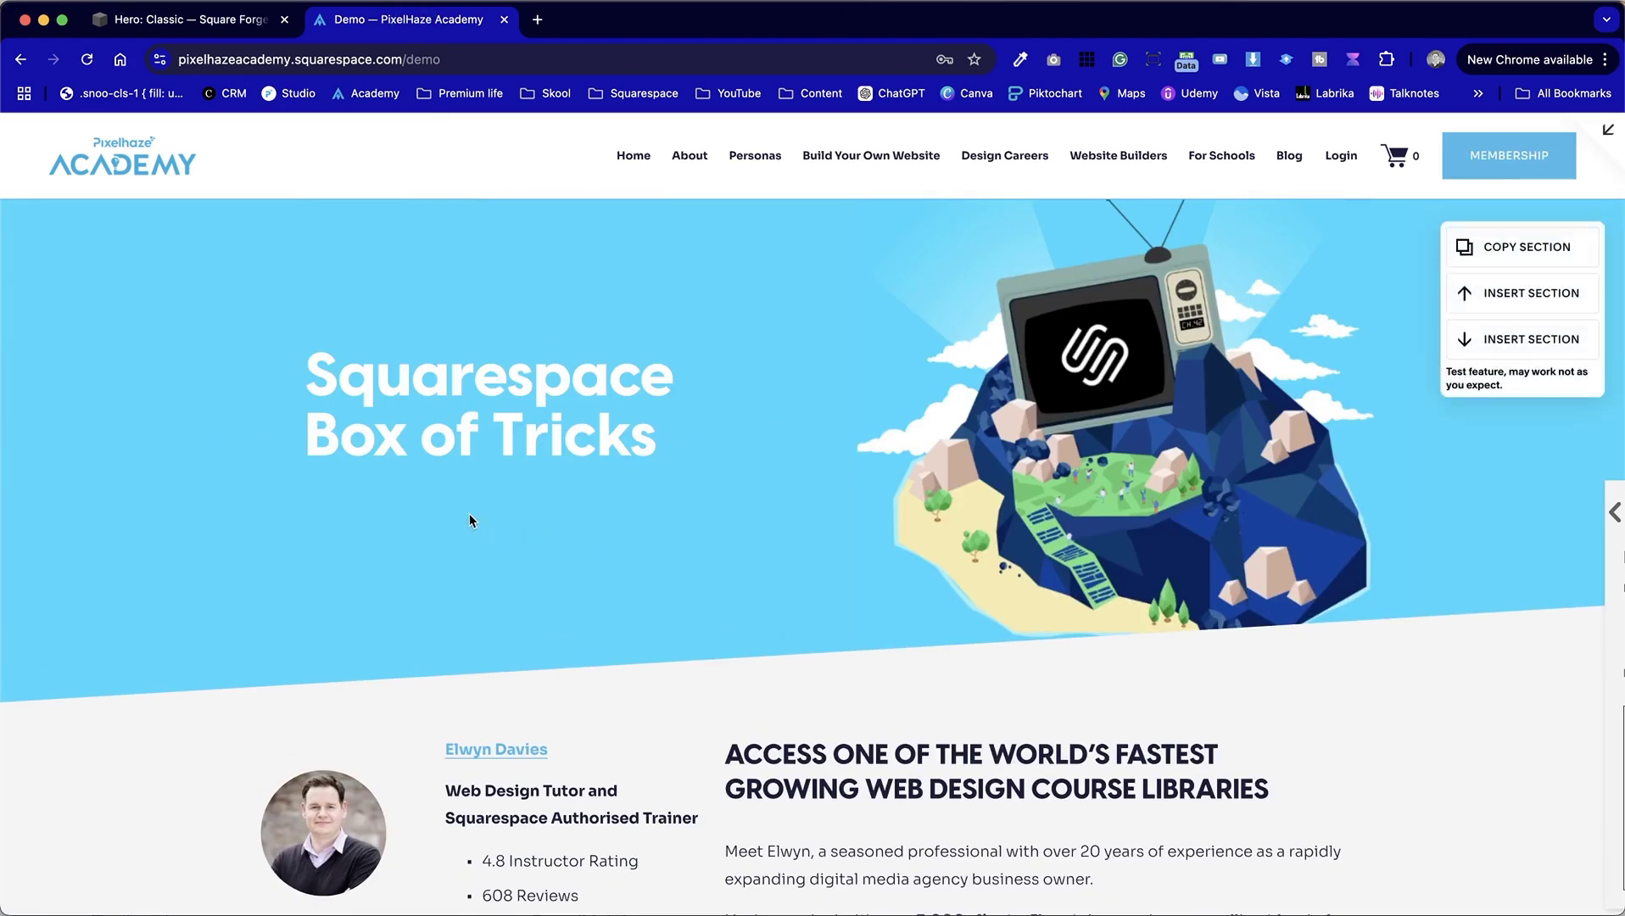
pyautogui.press('Escape')
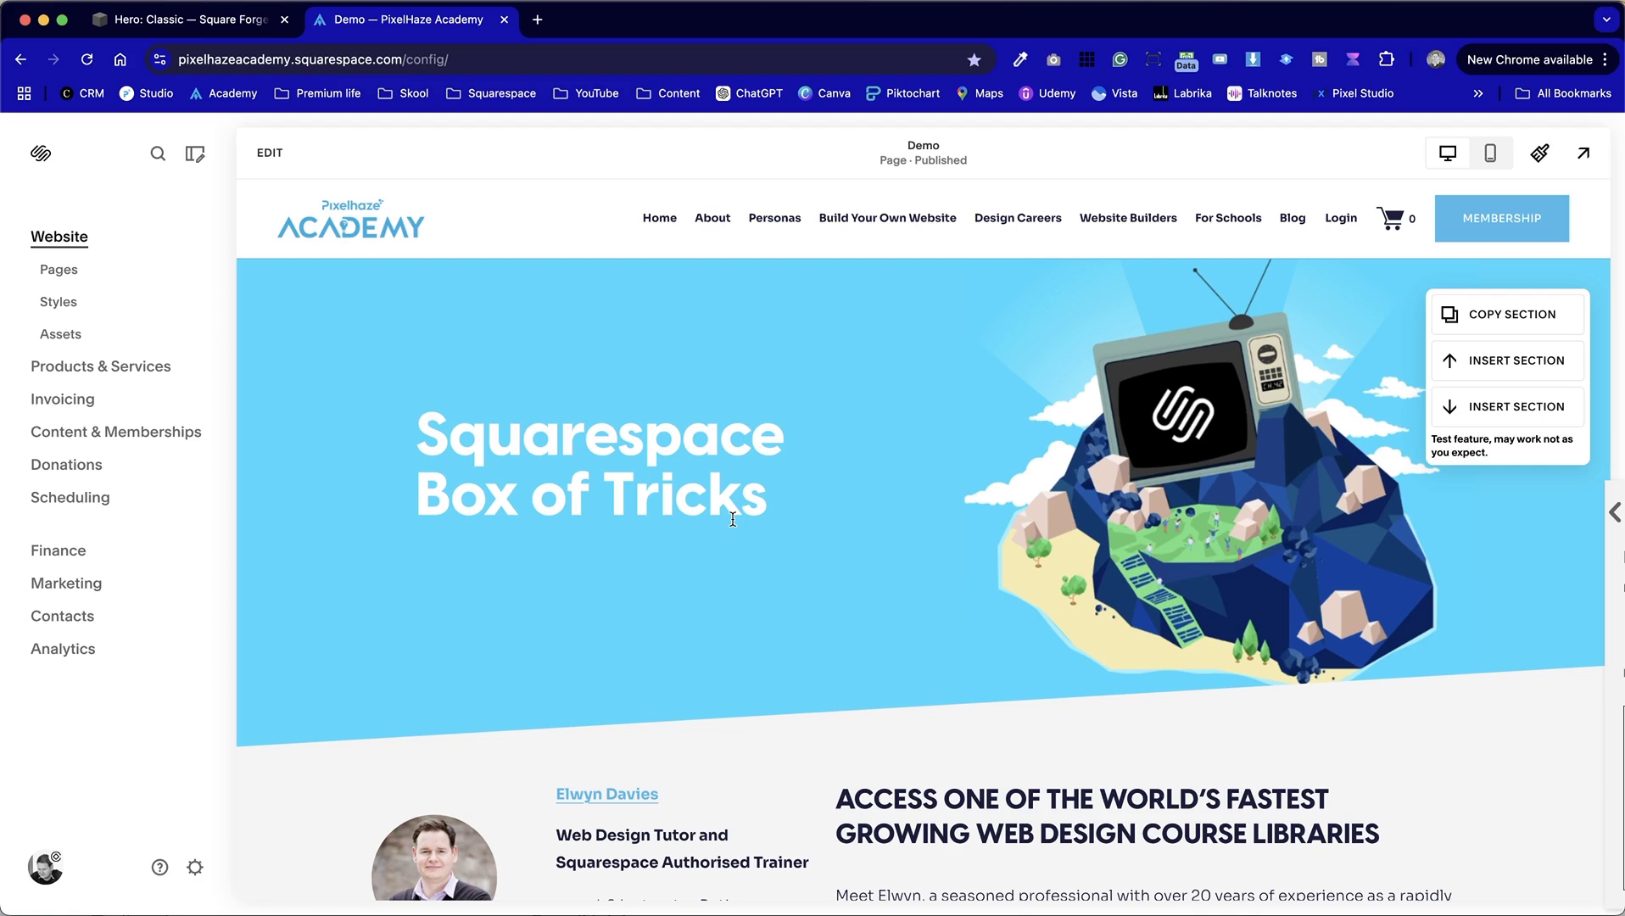
pyautogui.scroll(-7, 733, 518)
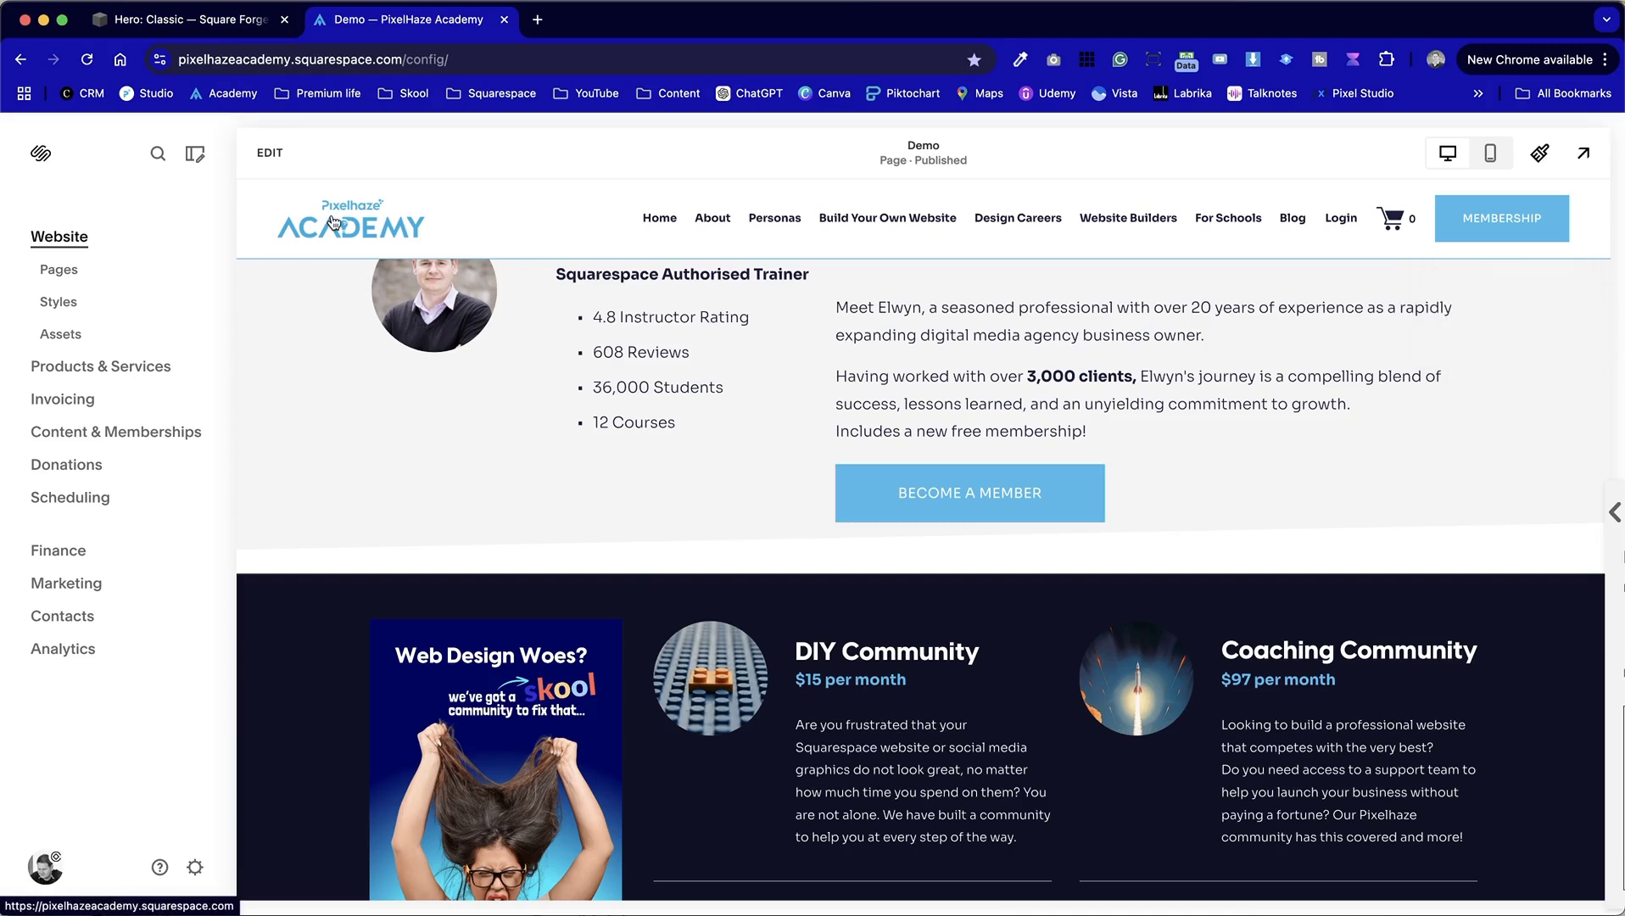
pyautogui.click(269, 153)
# Start adding a new section below the instructor bio.
pyautogui.scroll(-10, 486, 367)
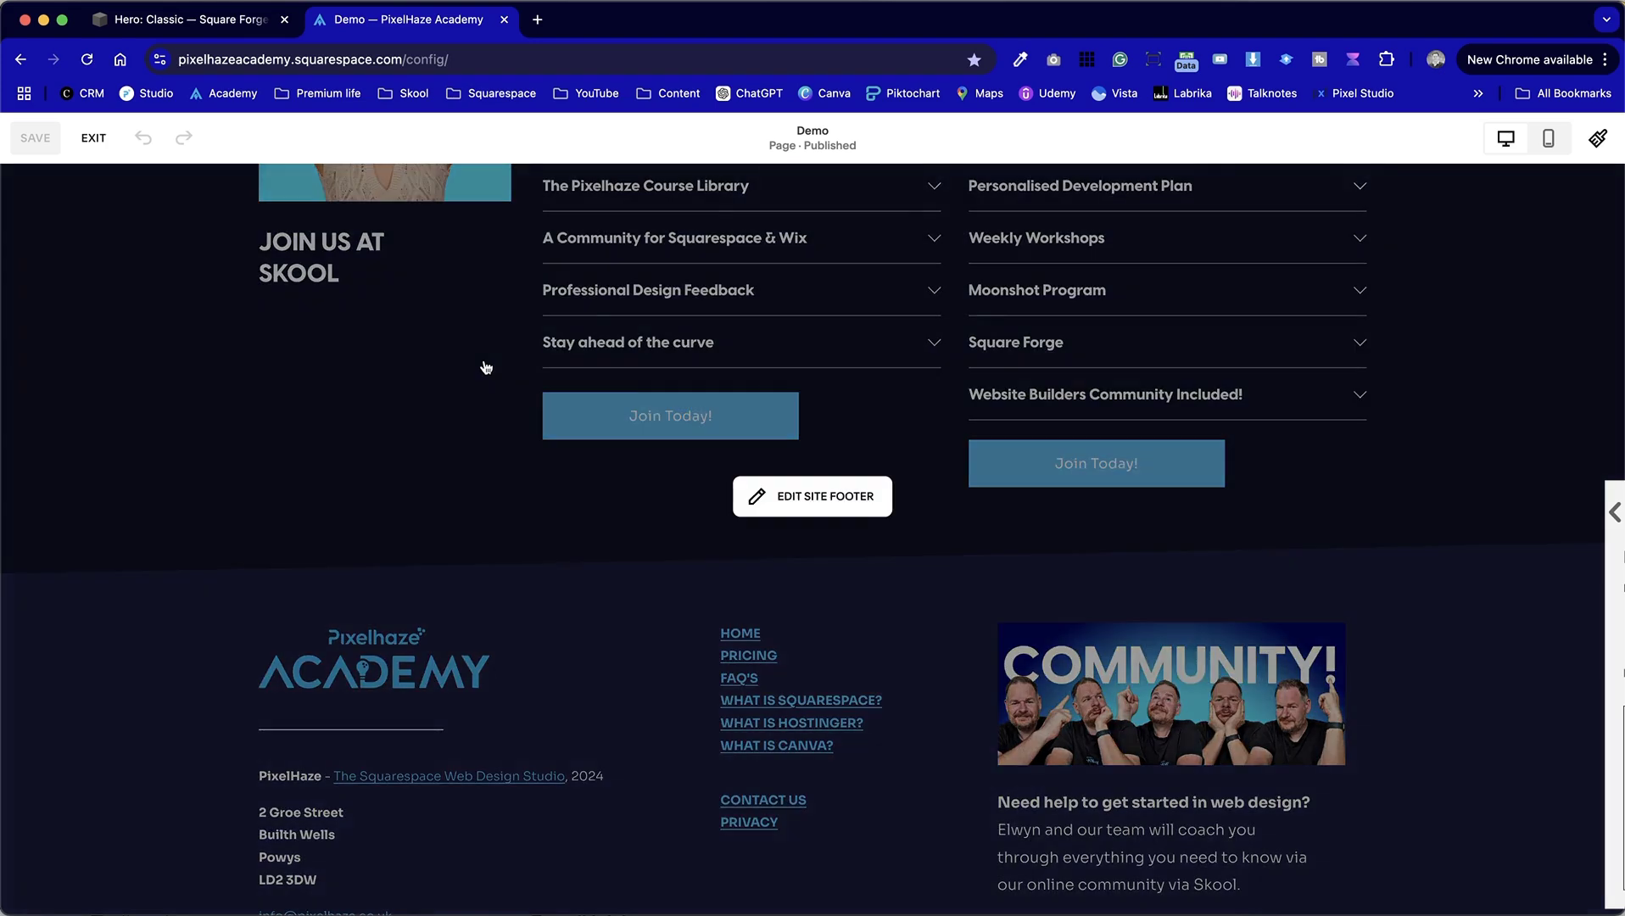
pyautogui.scroll(10, 642, 386)
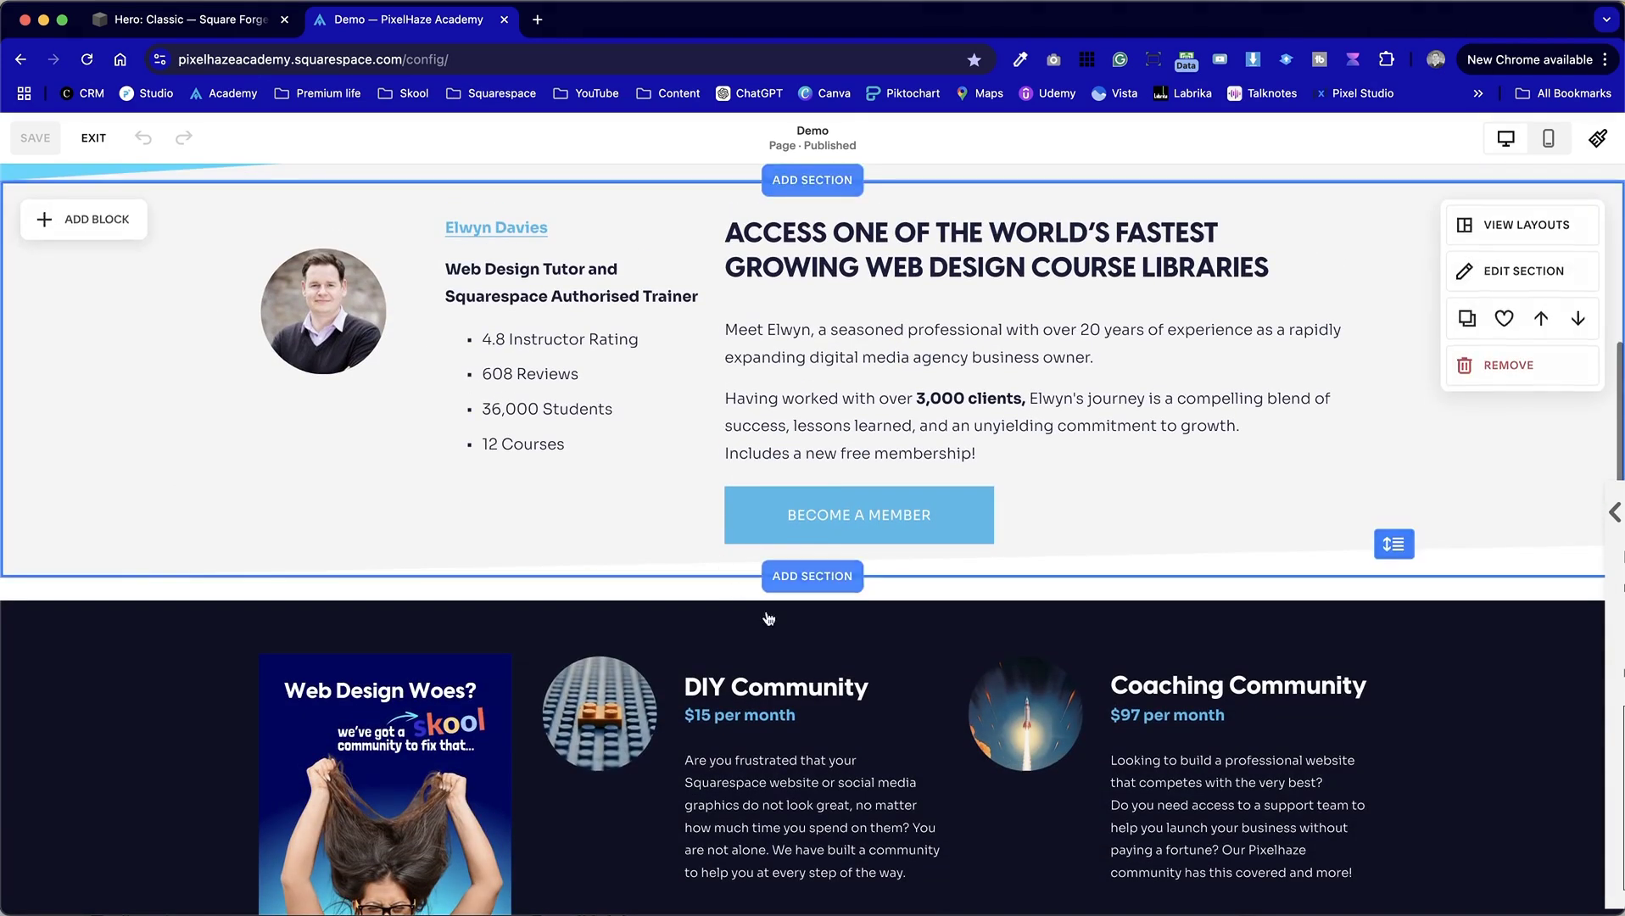
pyautogui.click(826, 595)
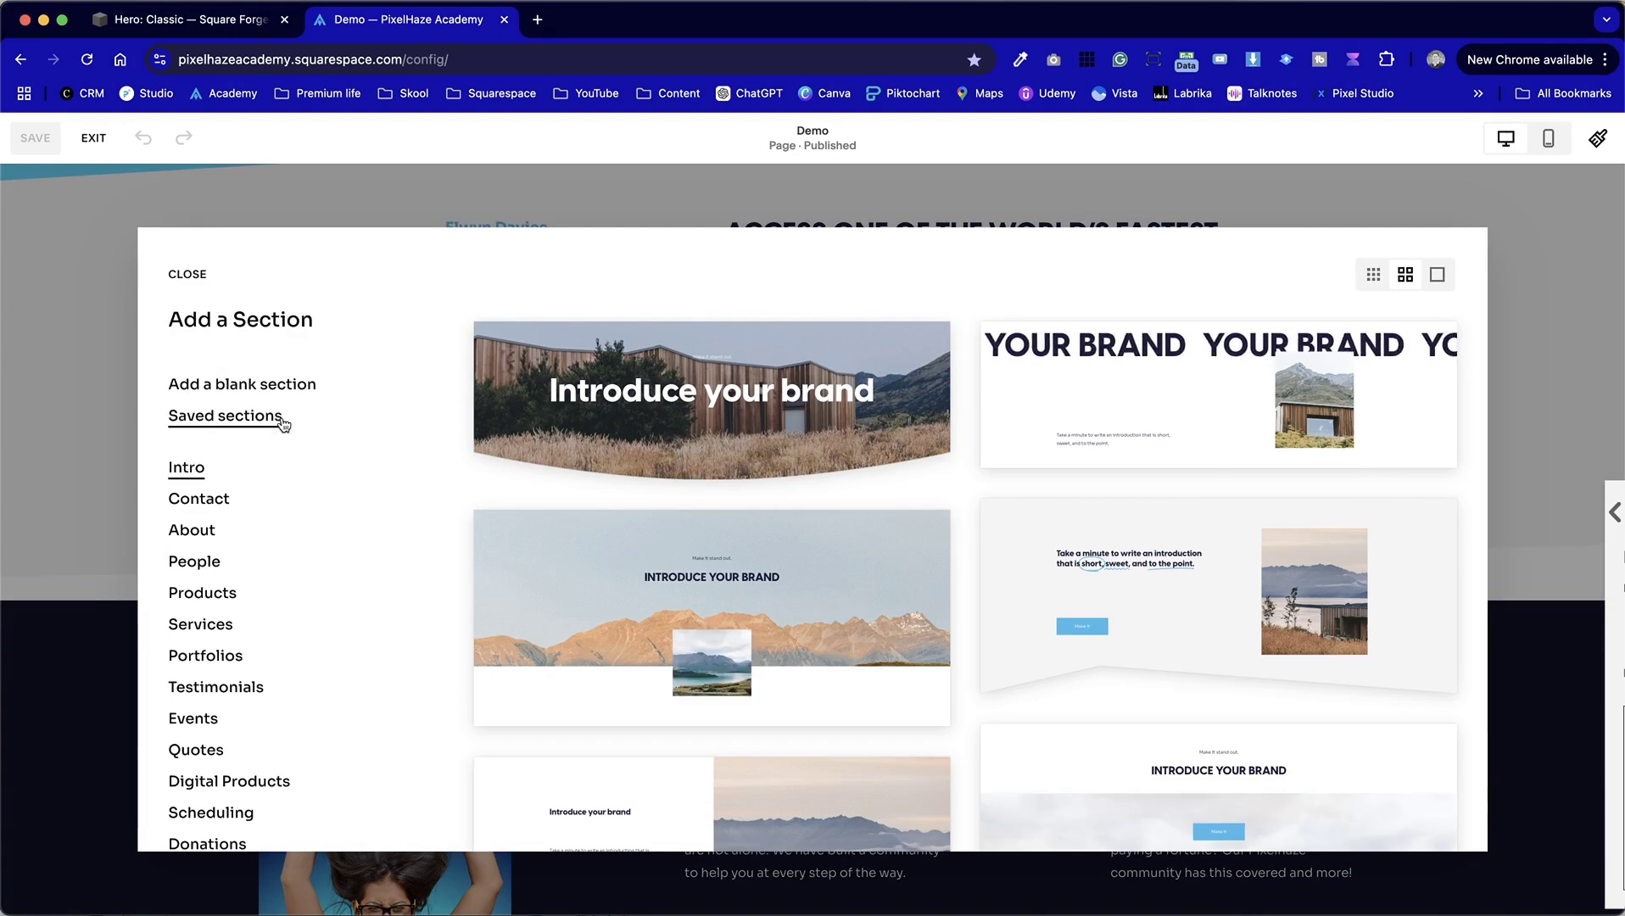
# Insert the saved Join Our Mailing List section from Saved sections.
pyautogui.click(287, 417)
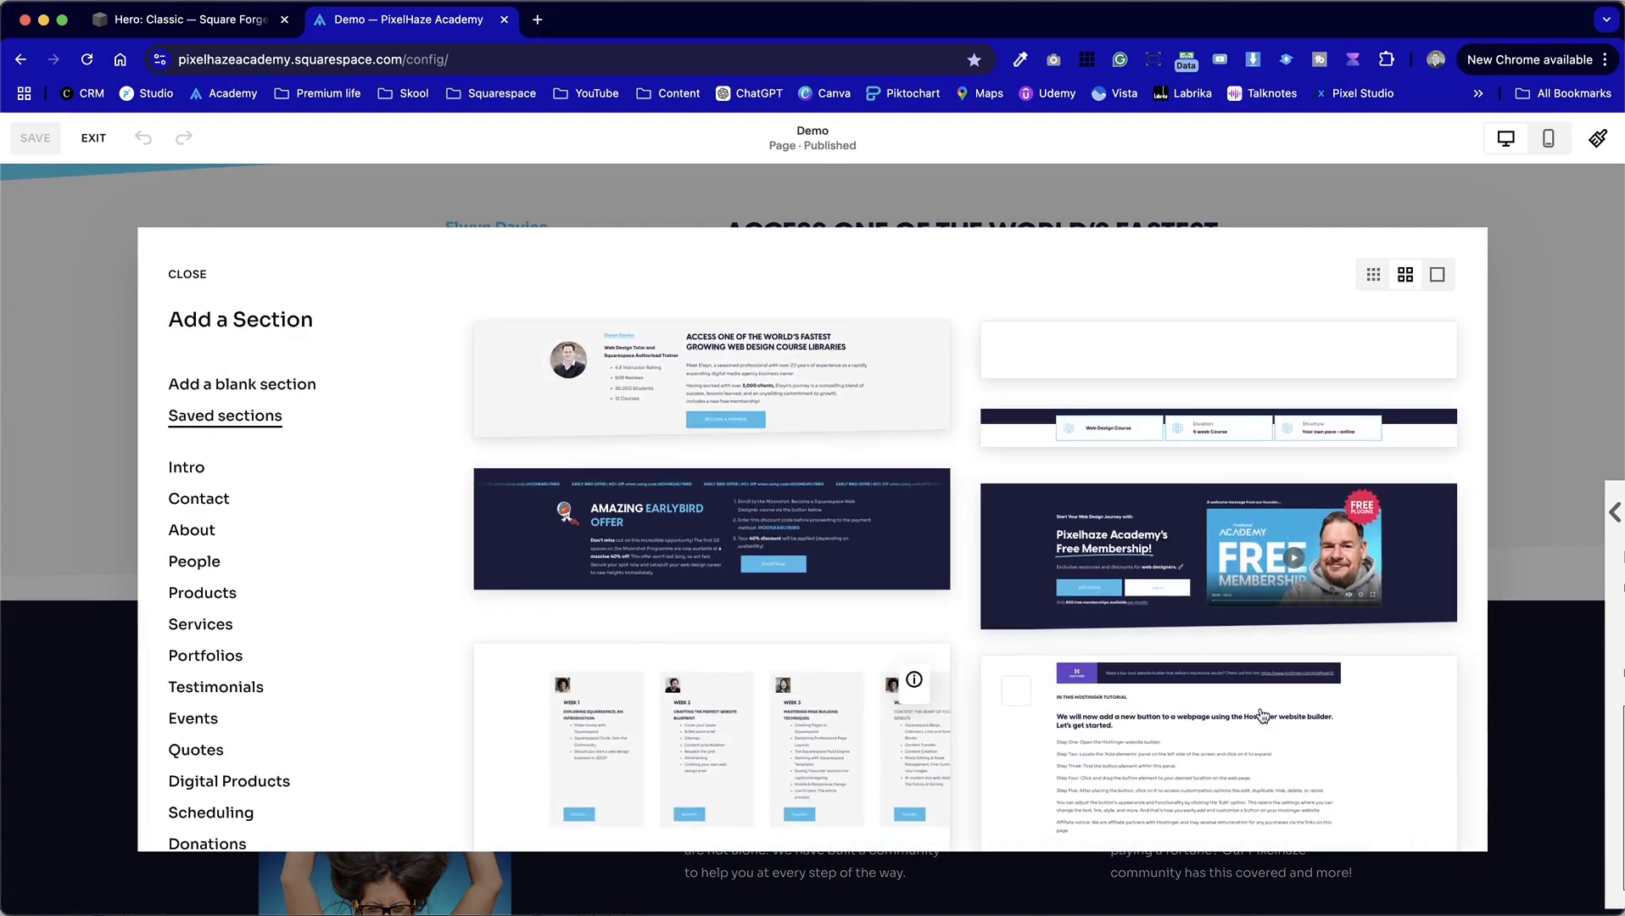
pyautogui.scroll(-2, 1262, 715)
pyautogui.scroll(-5, 1180, 490)
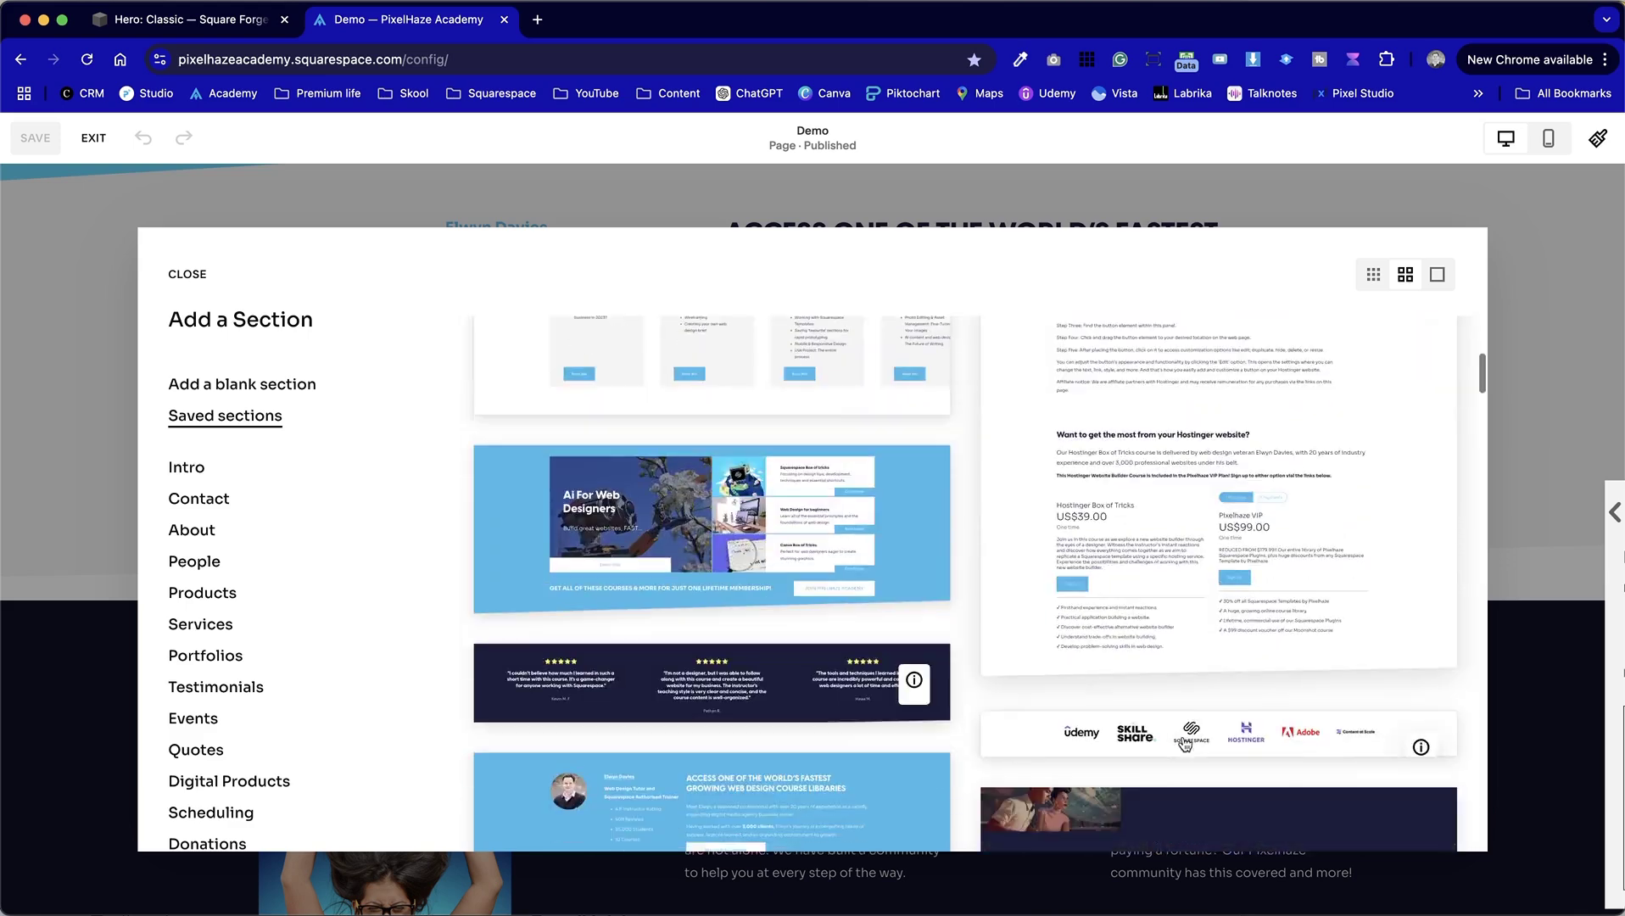
pyautogui.scroll(-3, 1185, 744)
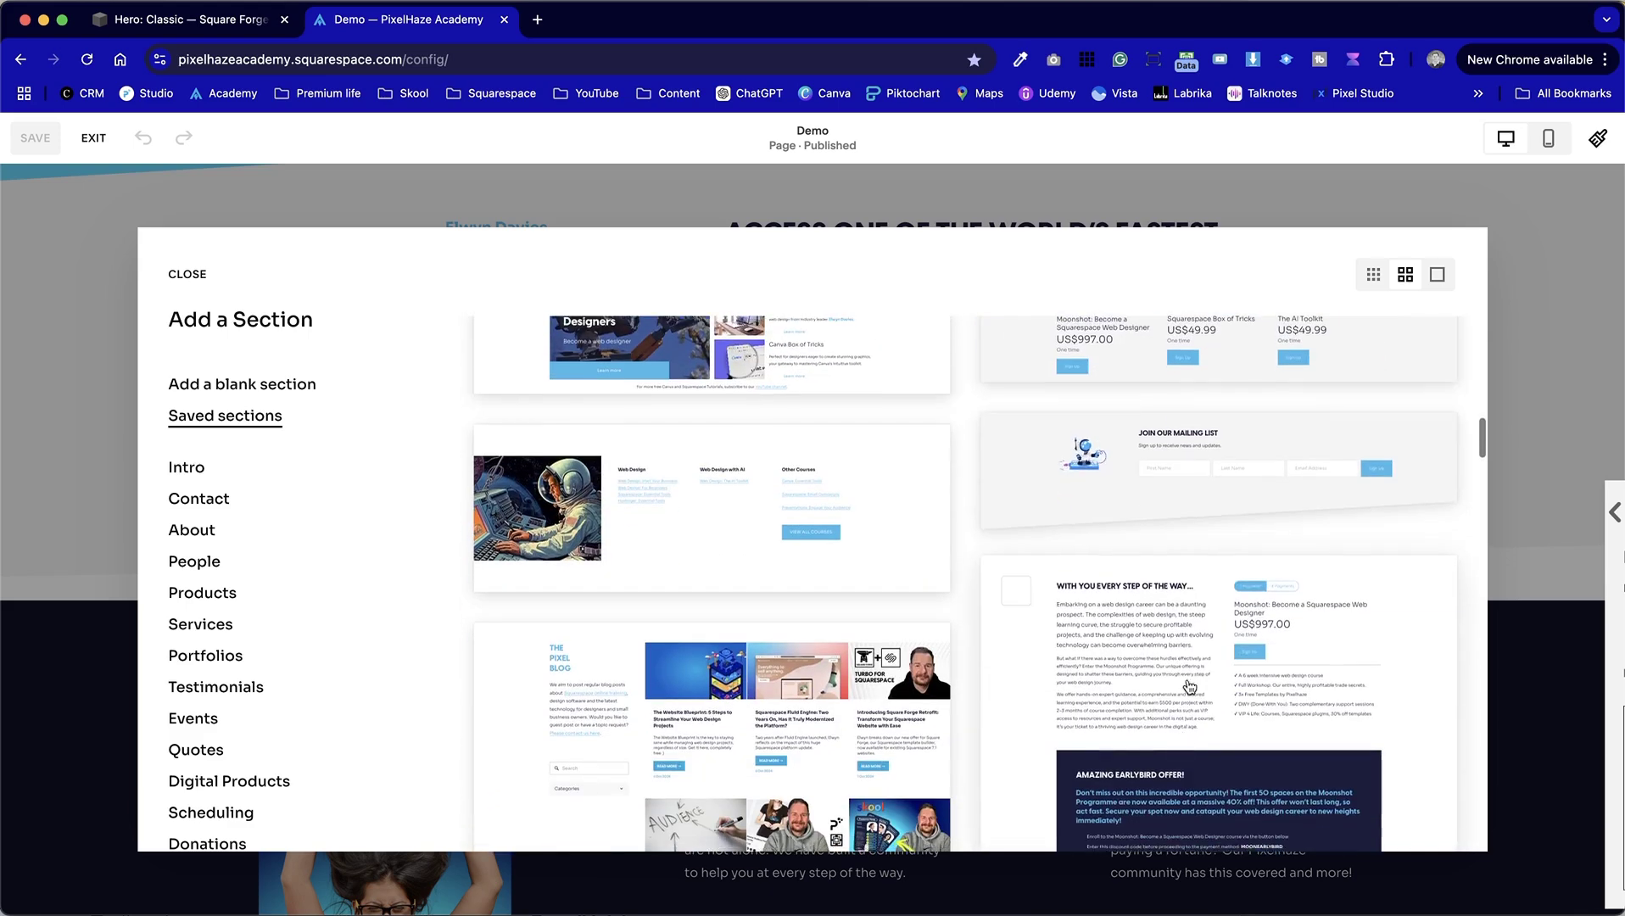
pyautogui.click(1222, 456)
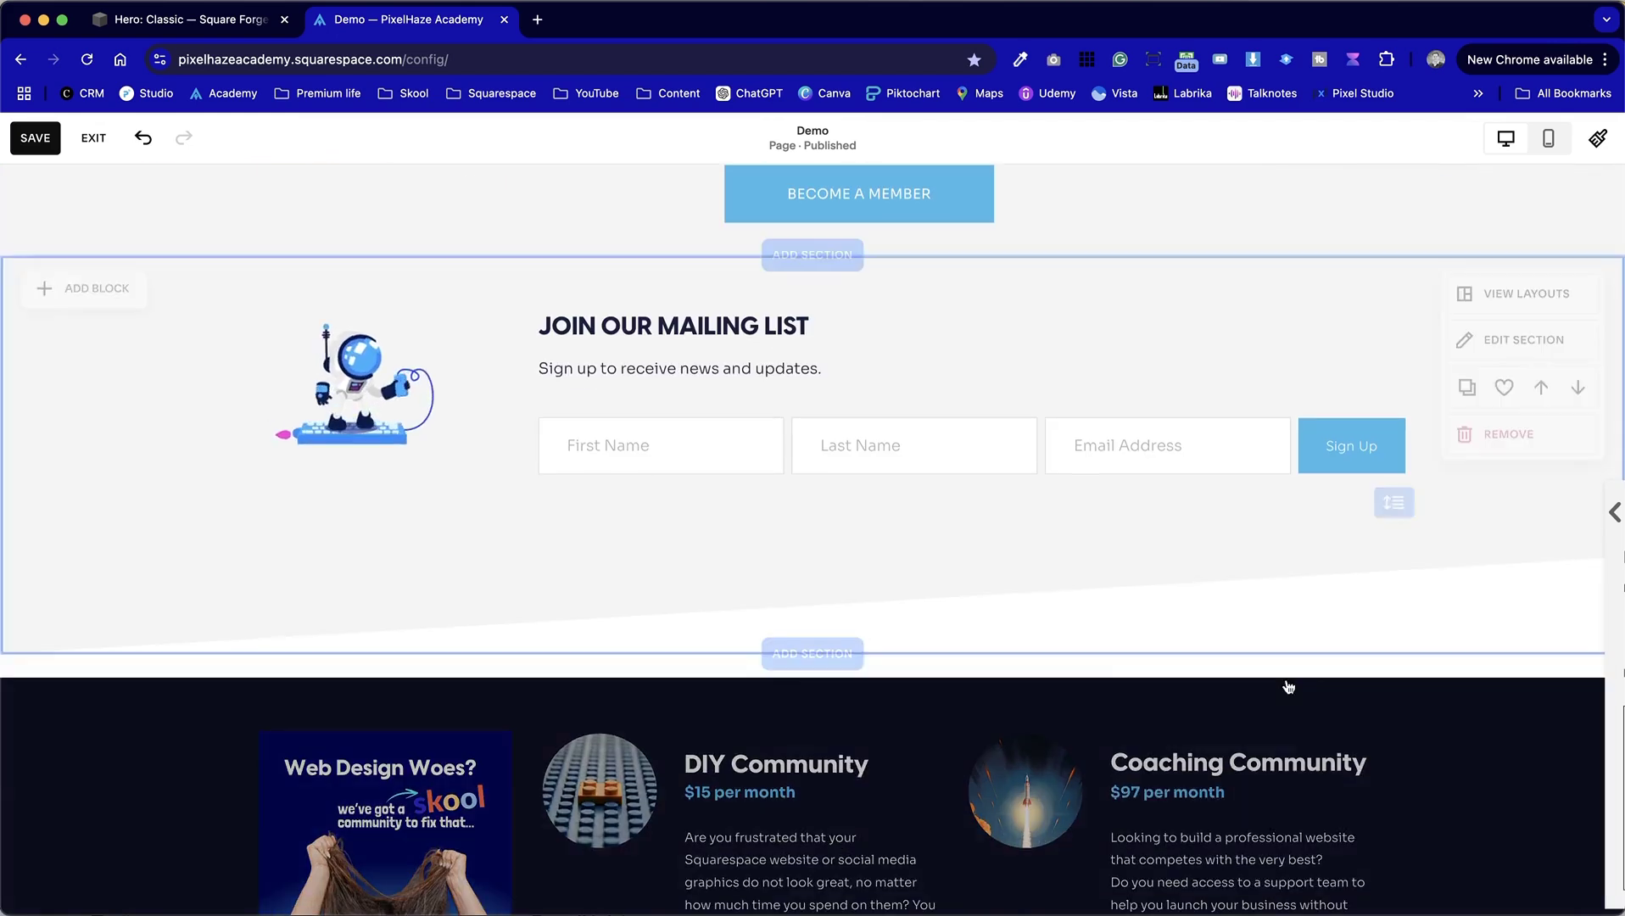
# Save the Demo page, exit the editor and review the new mailing-list section.
pyautogui.click(38, 136)
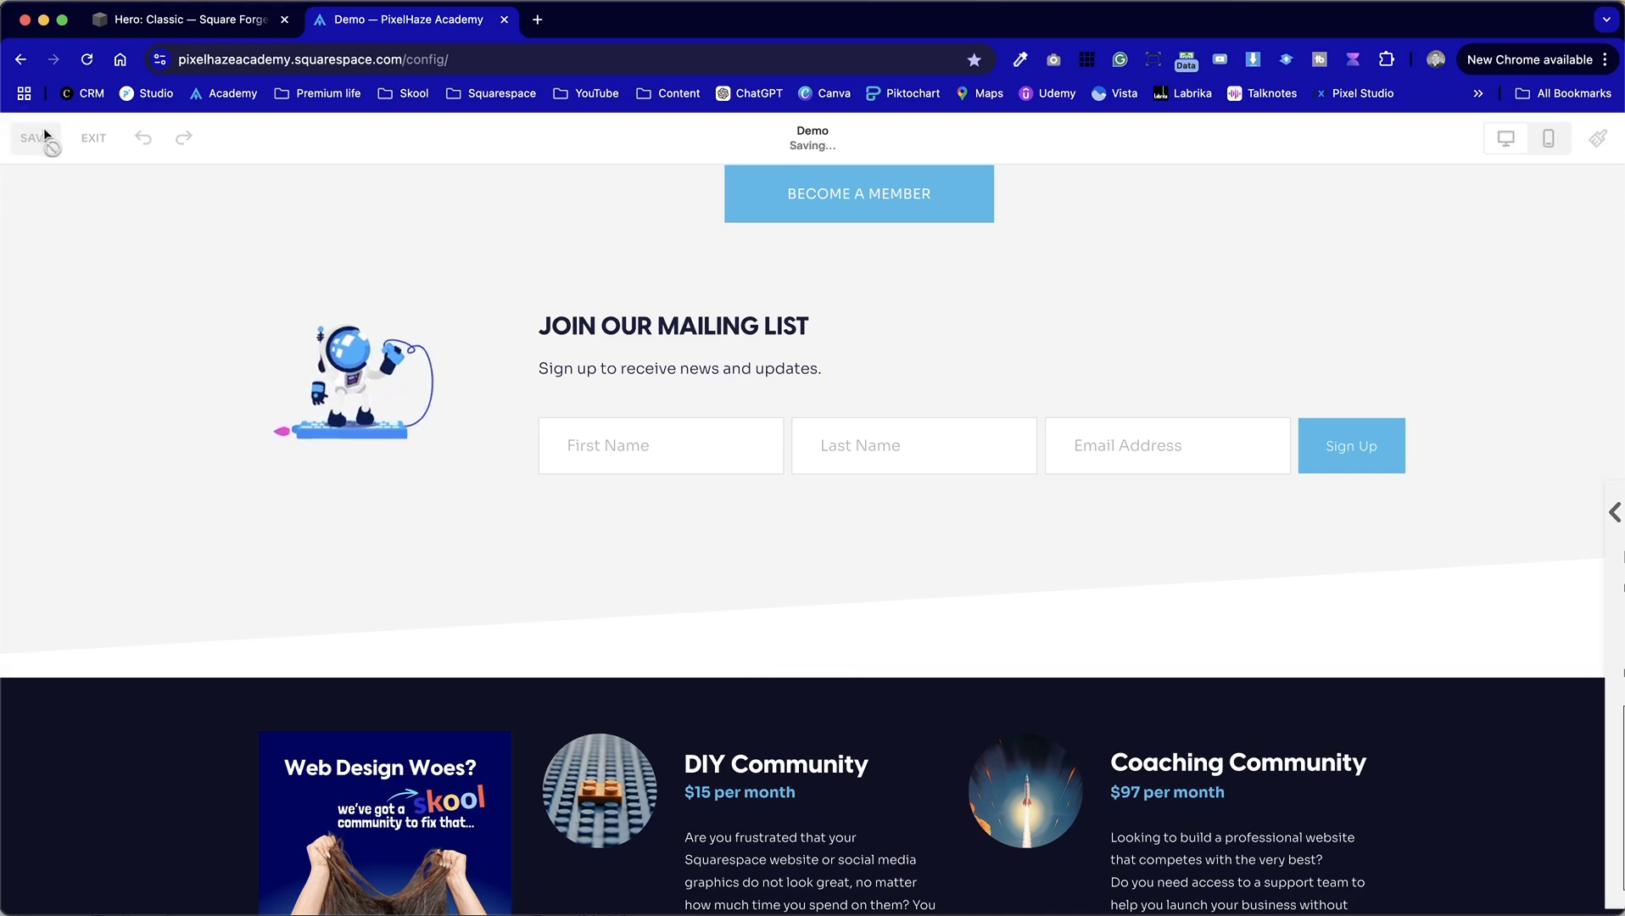
pyautogui.click(93, 137)
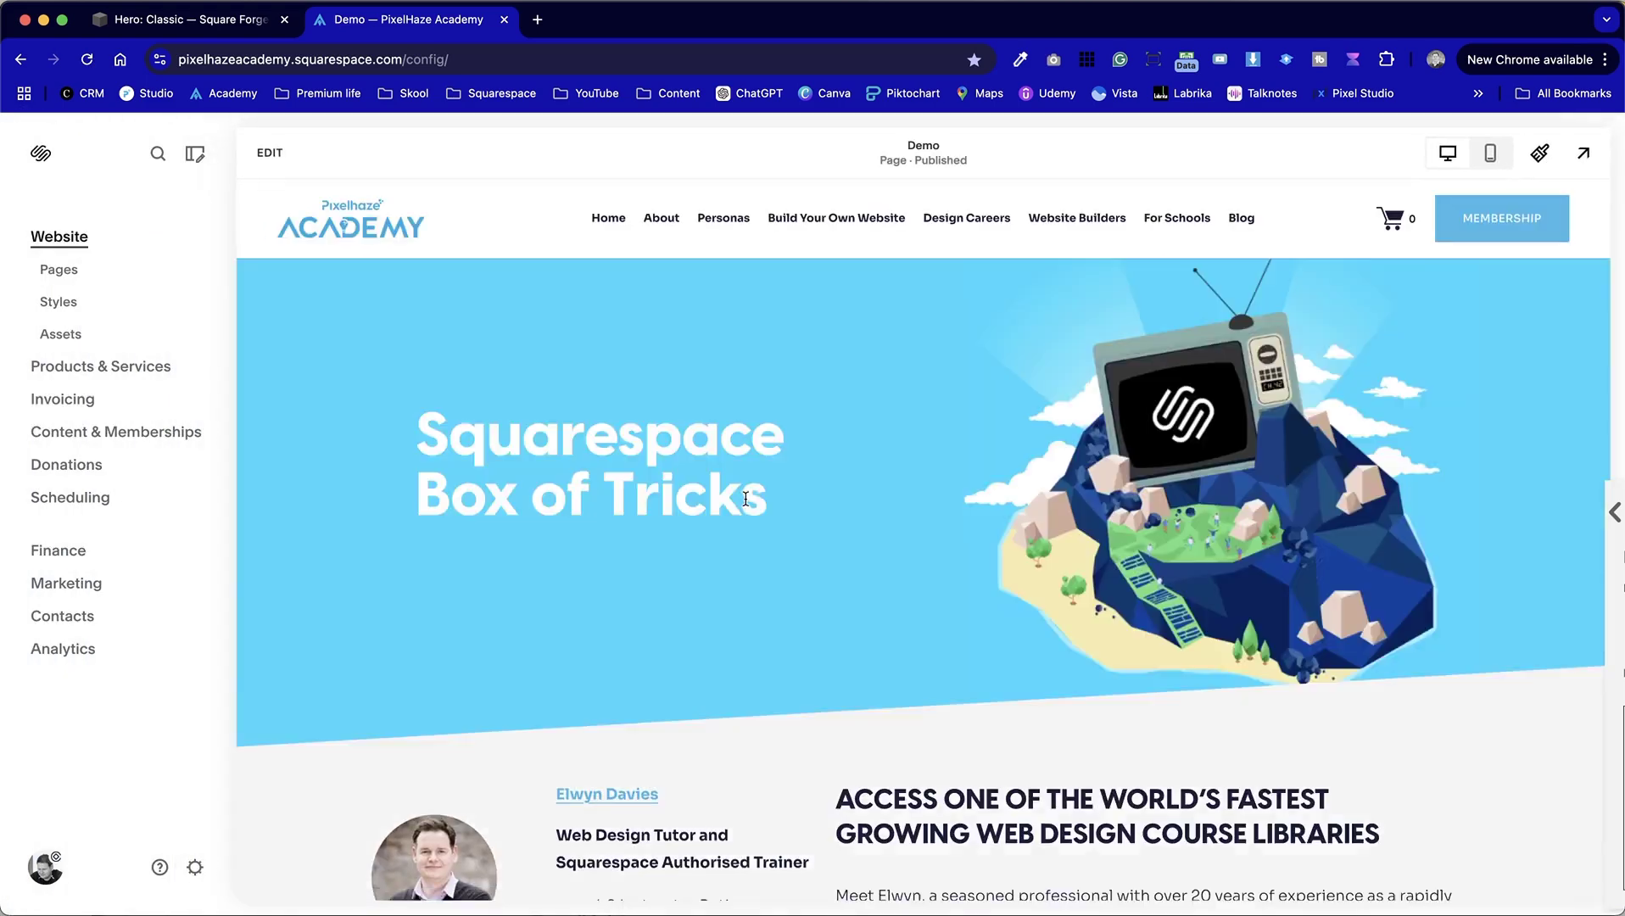
pyautogui.scroll(-20, 747, 504)
pyautogui.scroll(15, 746, 505)
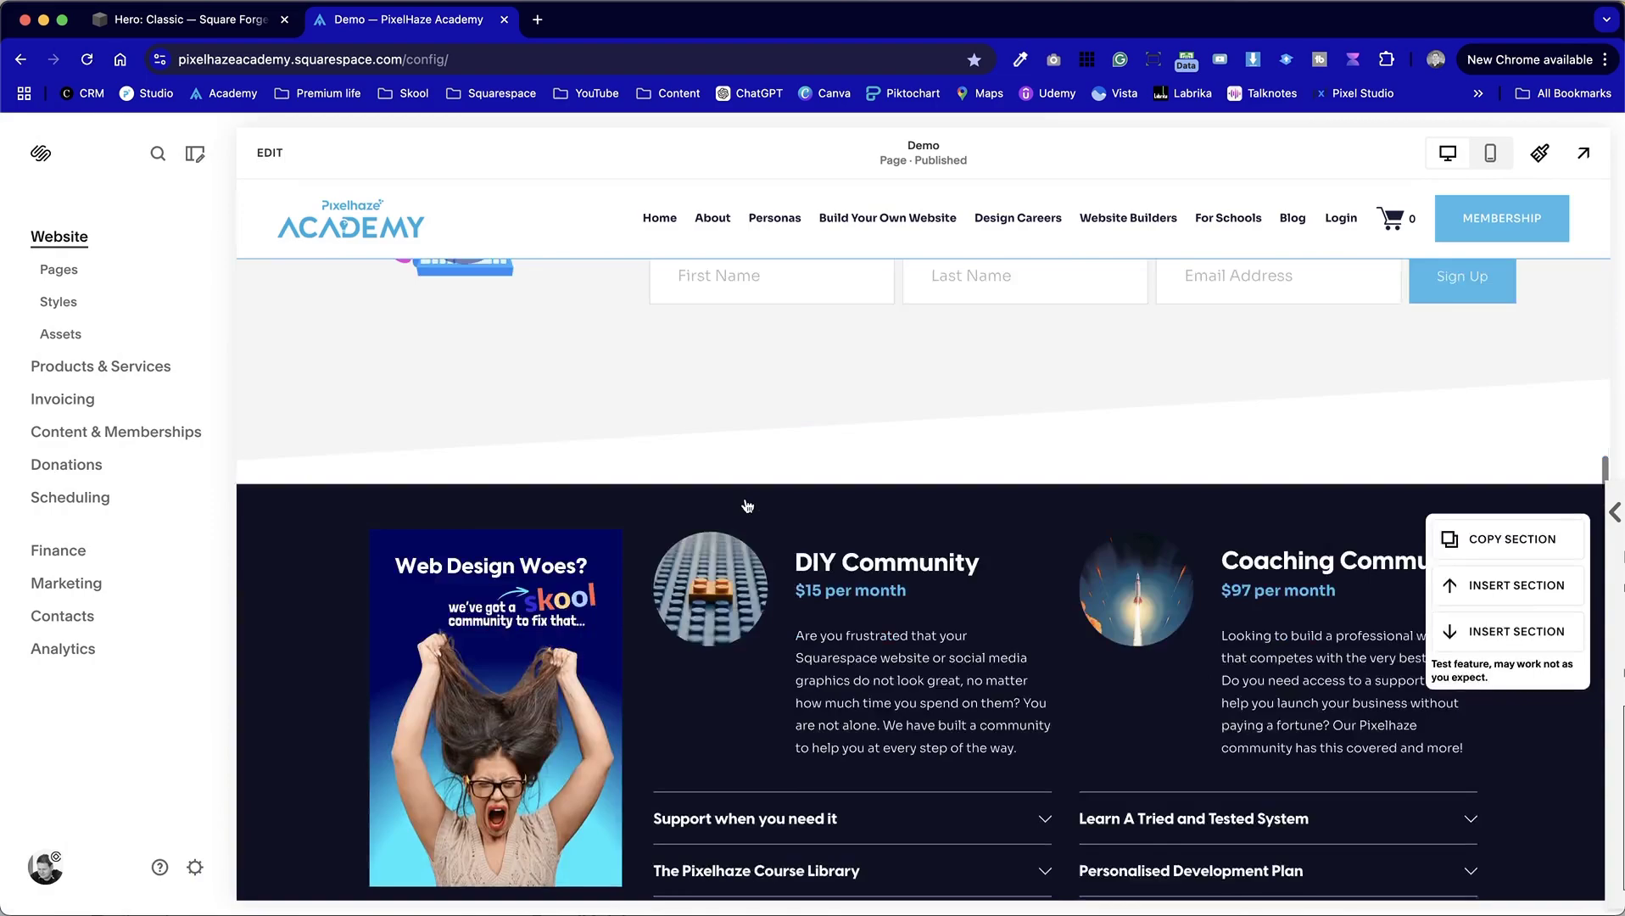
pyautogui.scroll(-15, 772, 615)
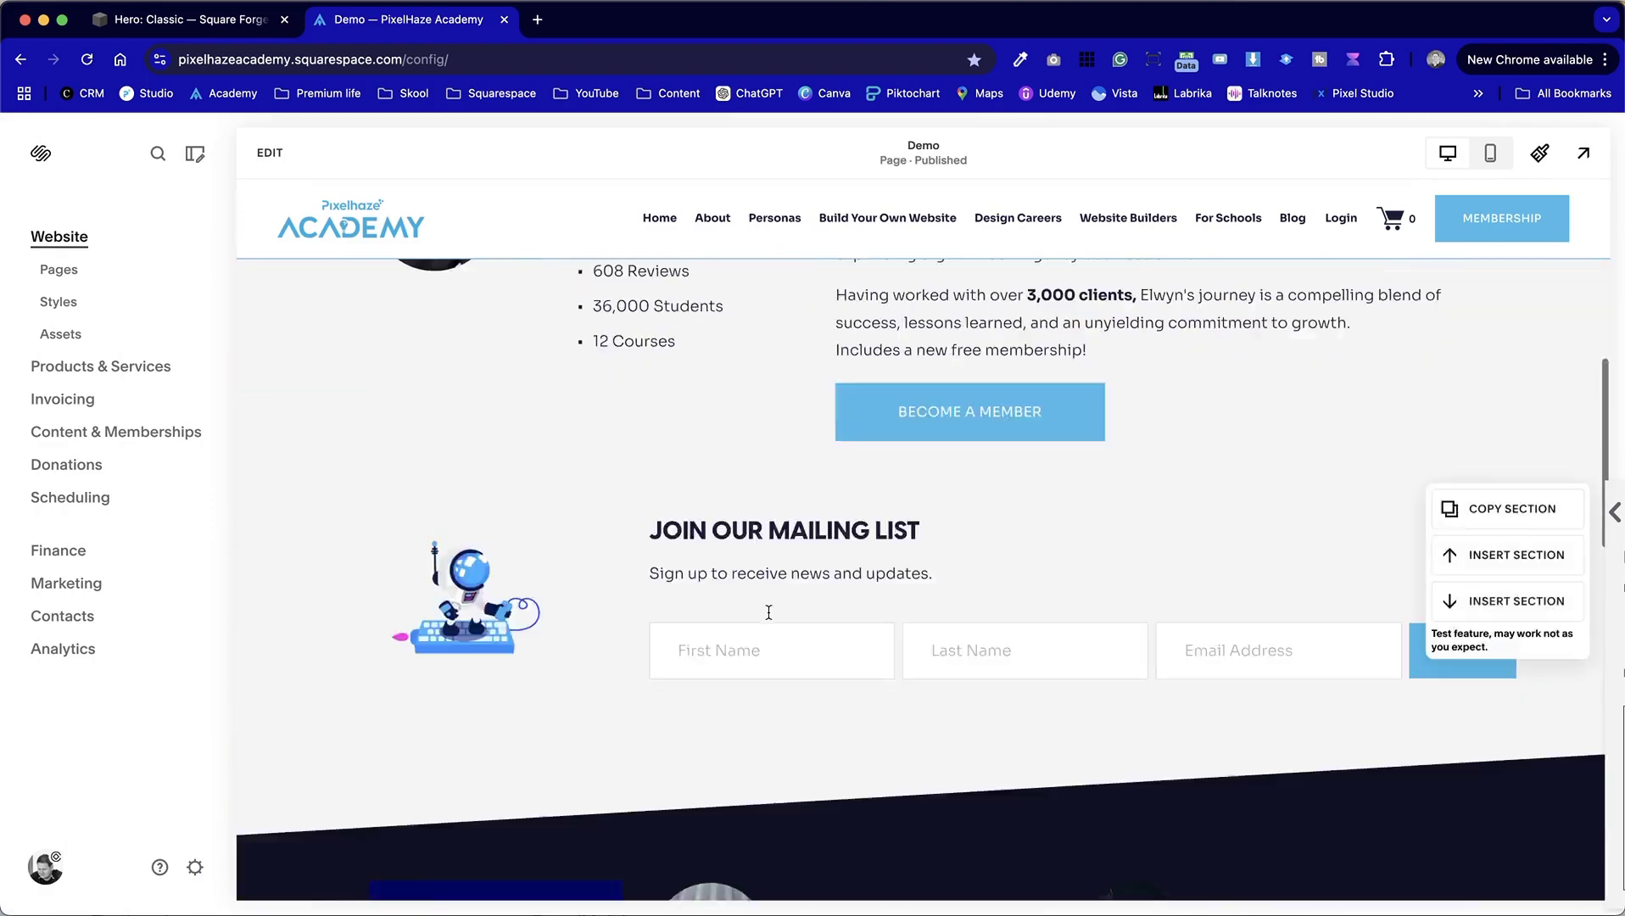
pyautogui.scroll(15, 768, 613)
pyautogui.scroll(4, 769, 610)
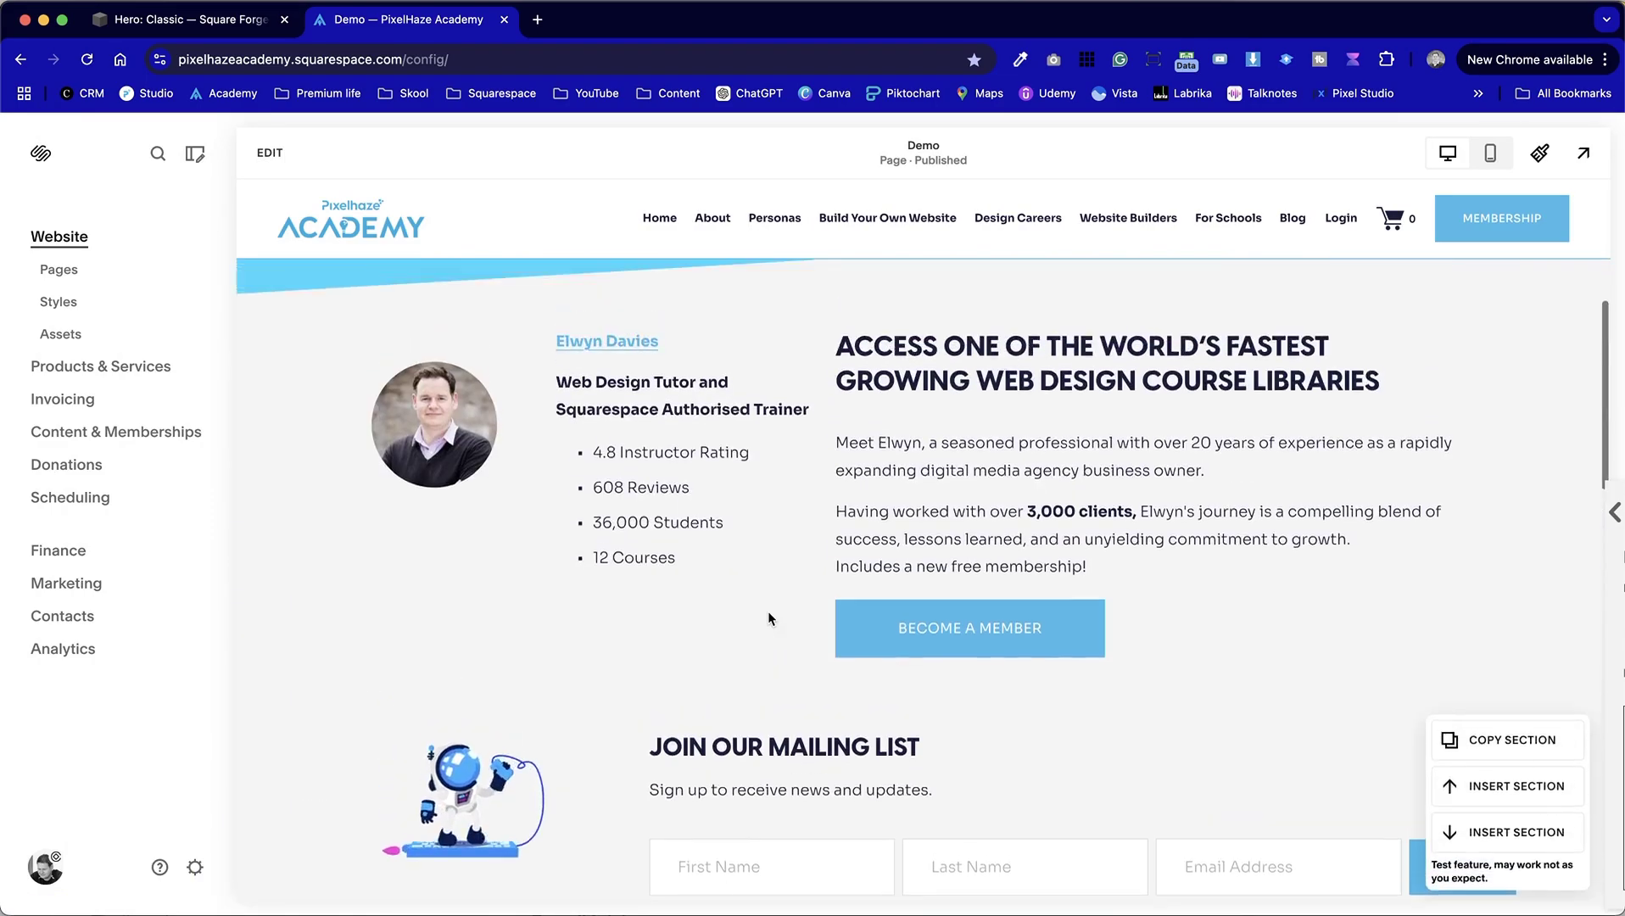
pyautogui.scroll(-5, 769, 611)
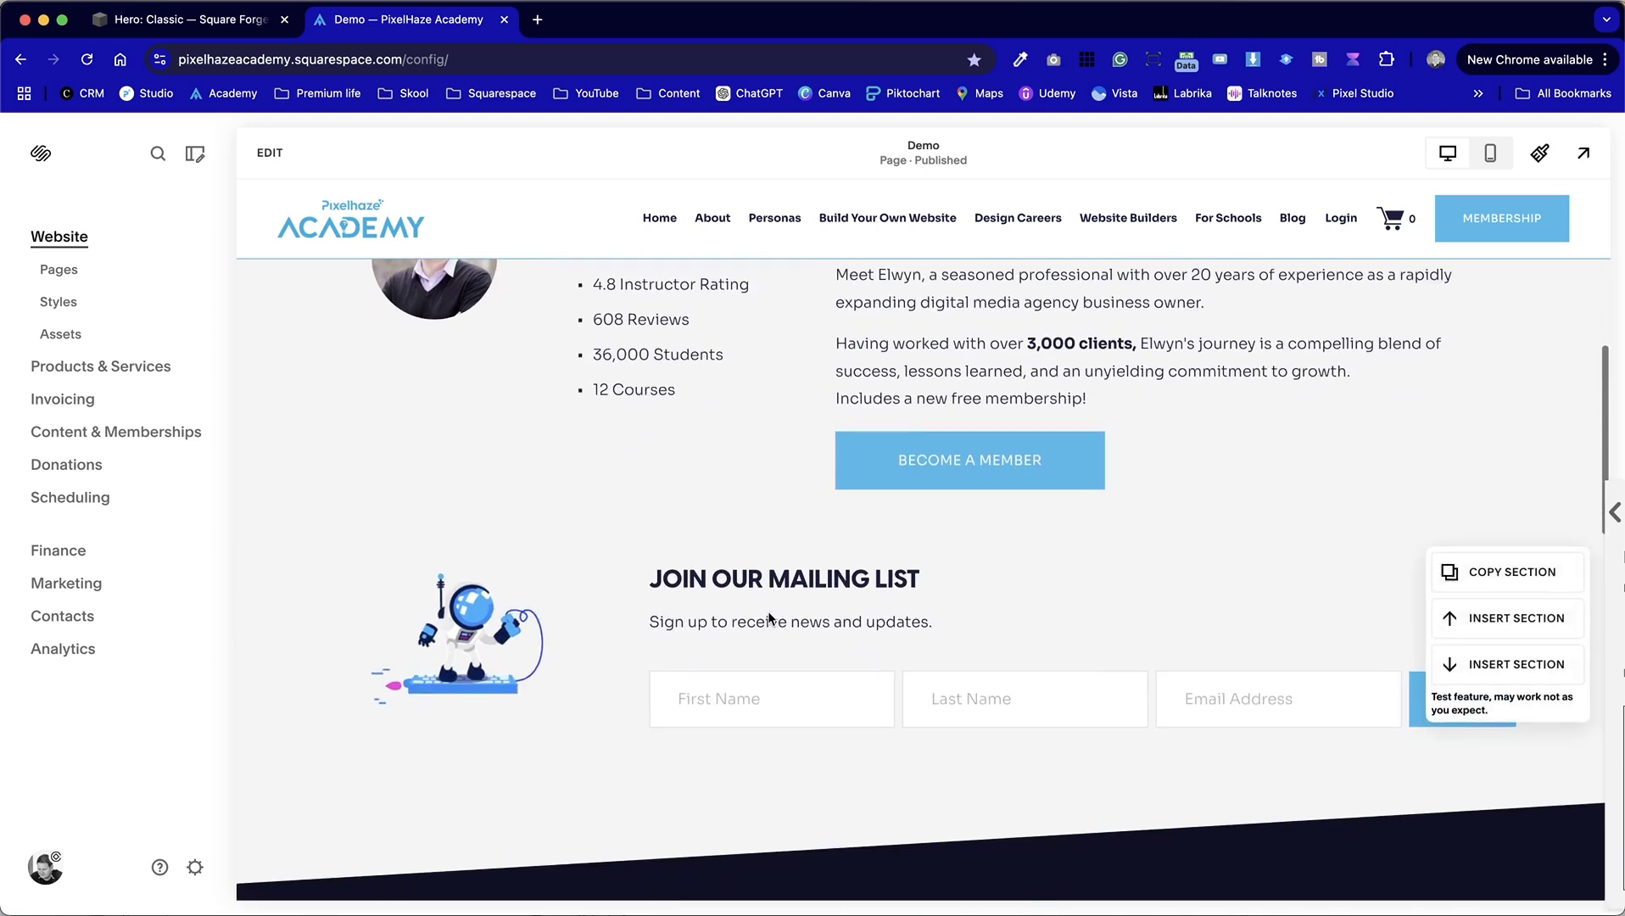
# Give the mailing-list section the Lightest 1 colour theme.
pyautogui.click(269, 154)
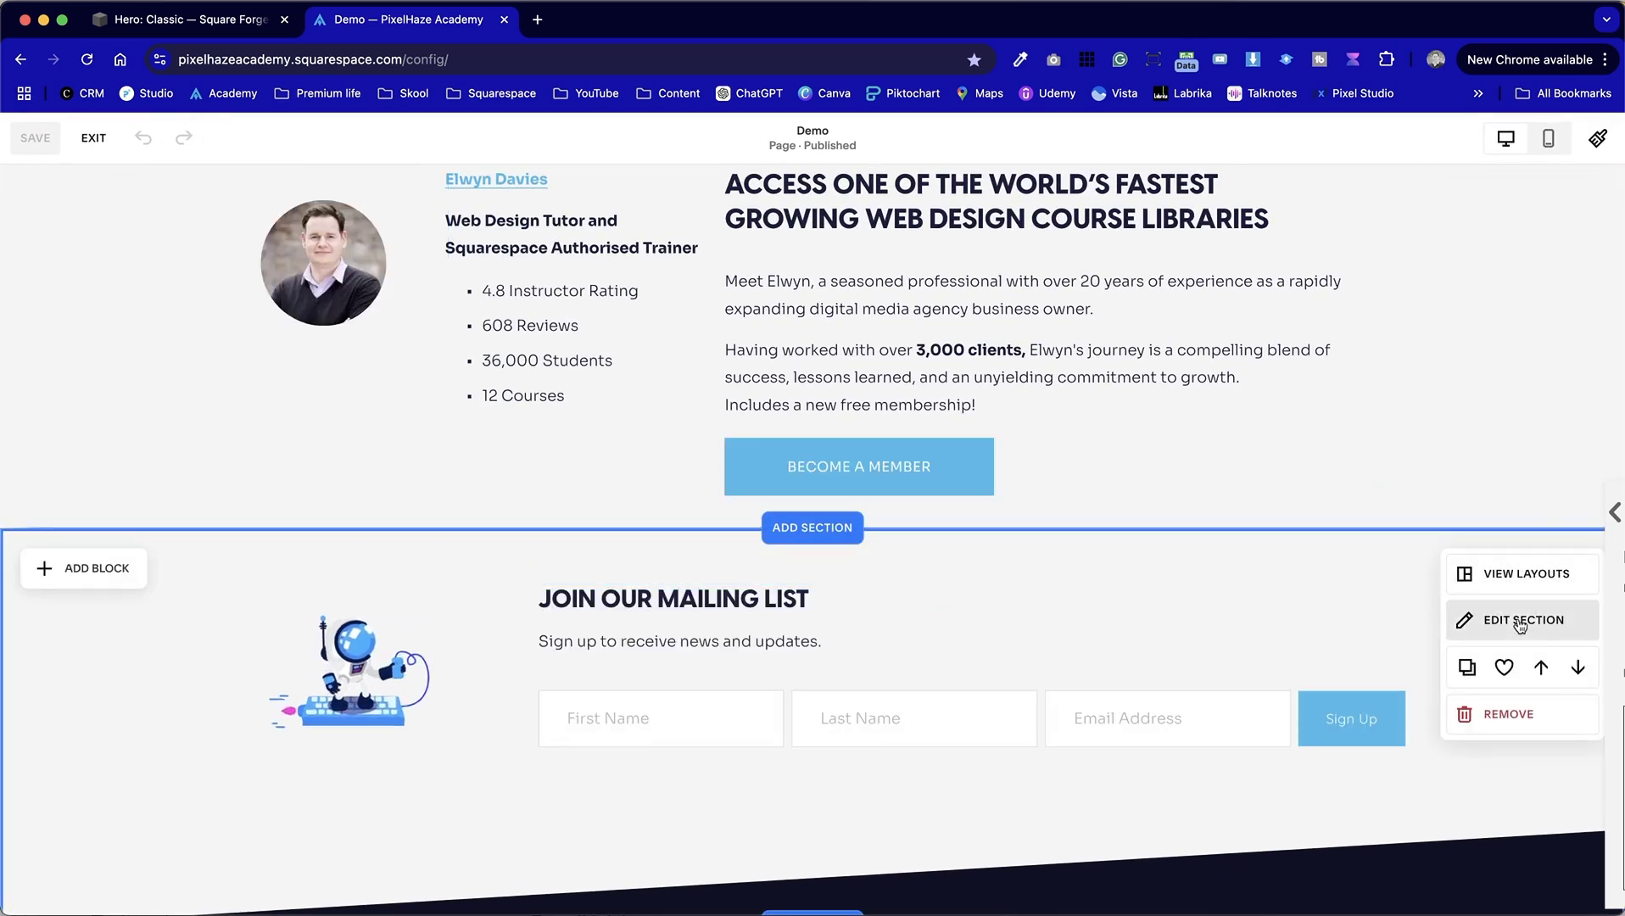
pyautogui.click(1493, 618)
pyautogui.click(1497, 432)
pyautogui.click(1518, 557)
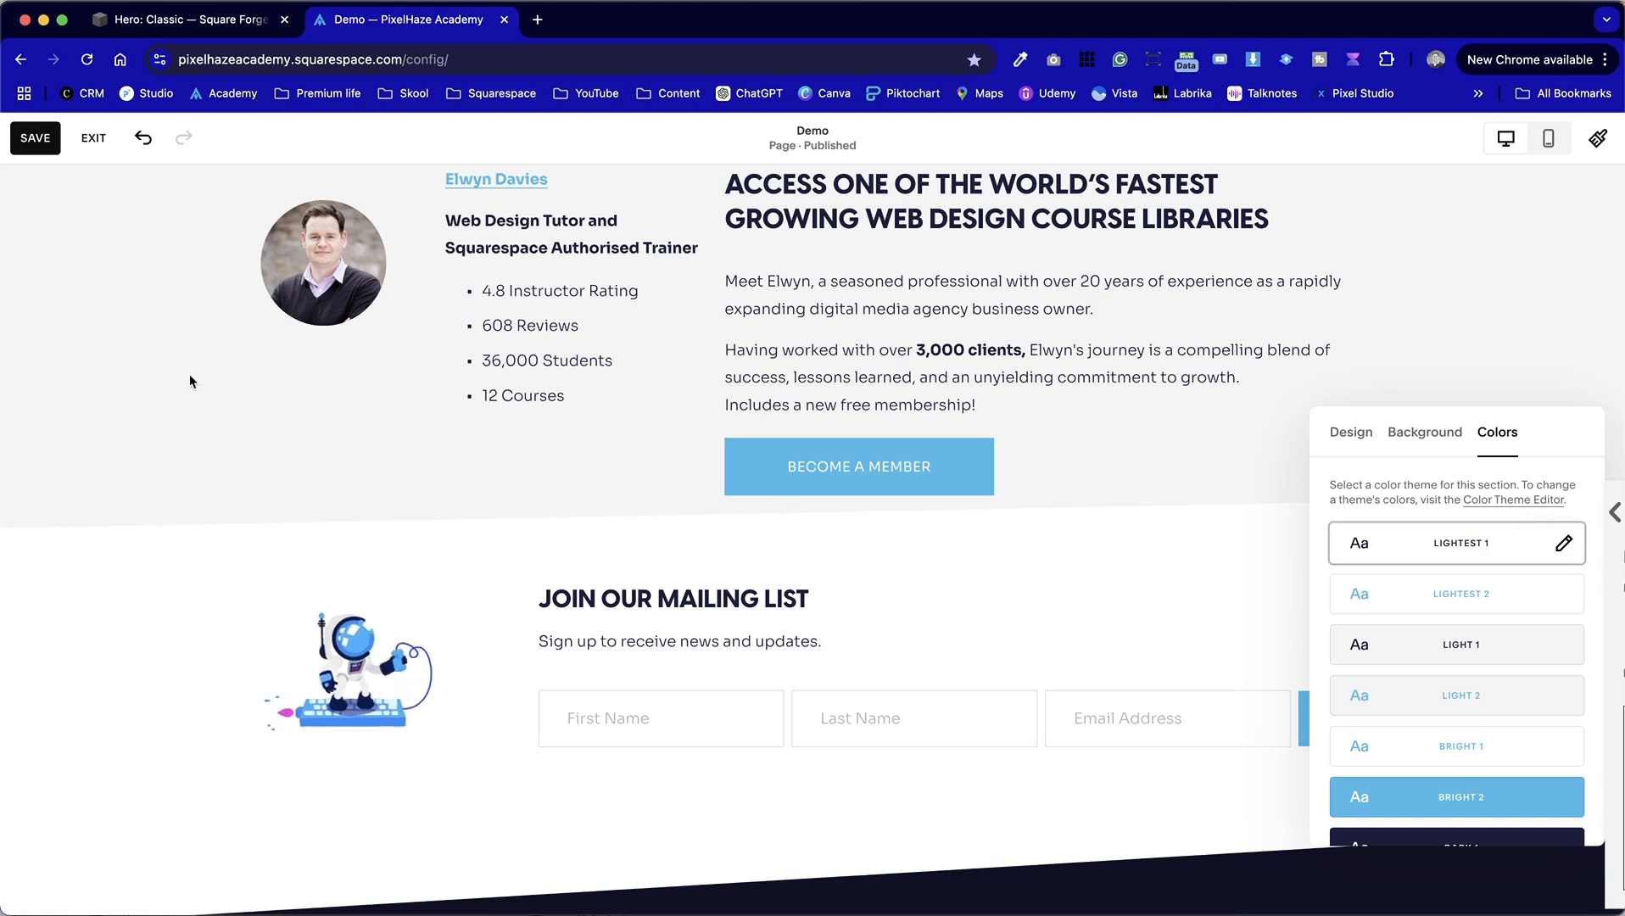
# Set the bio section's divider shape height to M.
pyautogui.click(158, 382)
pyautogui.scroll(3, 192, 380)
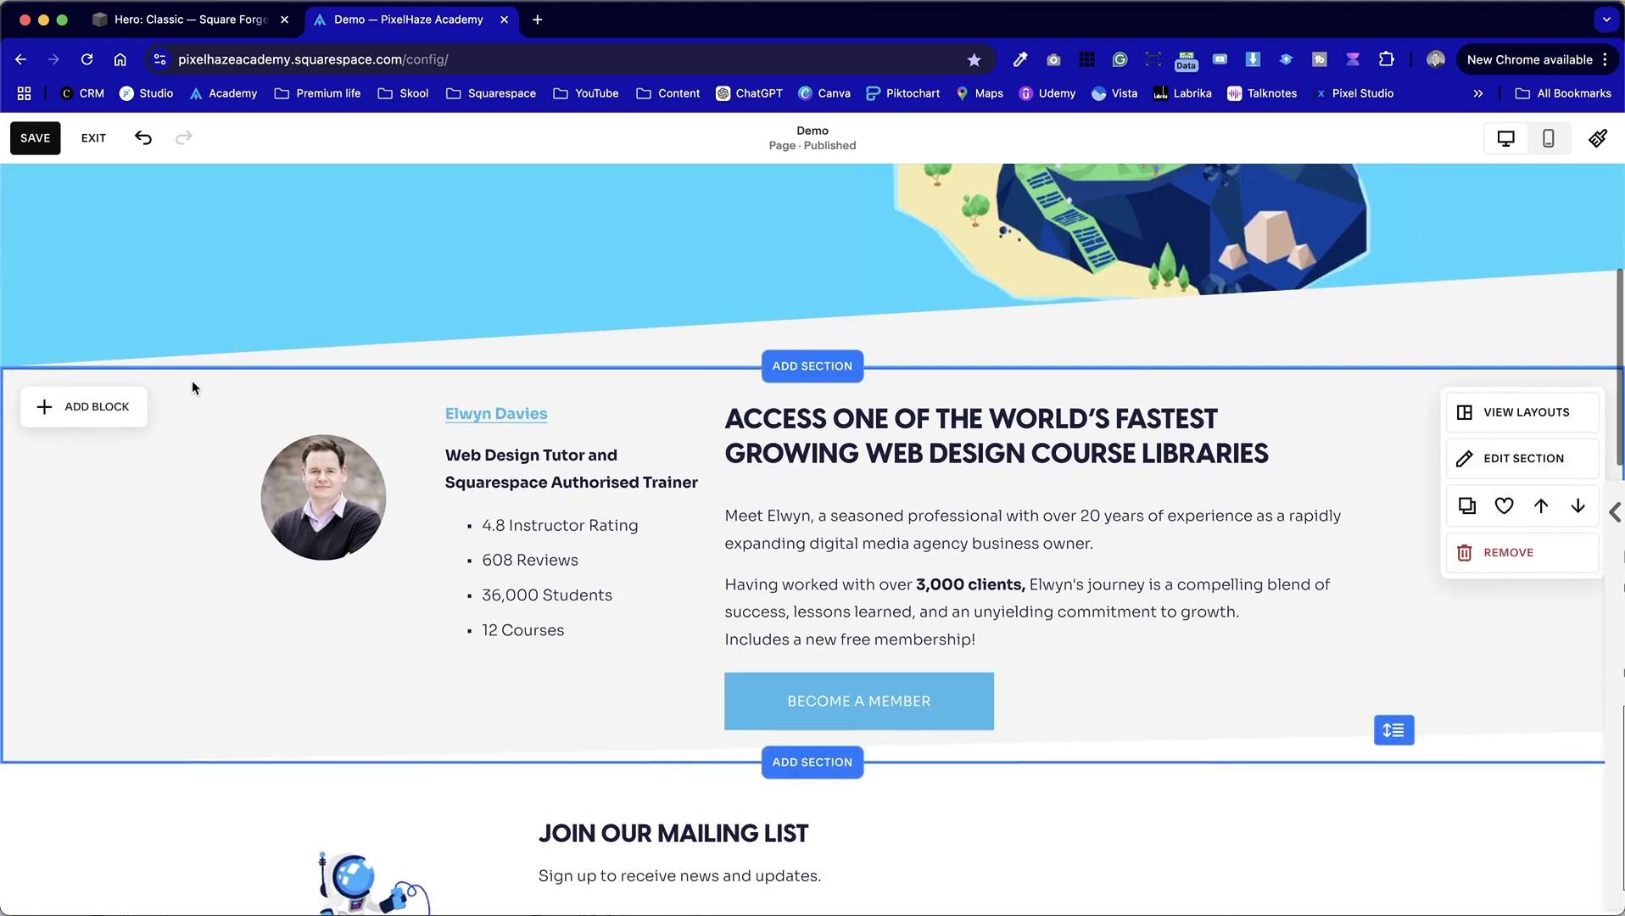
pyautogui.click(1480, 462)
pyautogui.scroll(-2, 1390, 691)
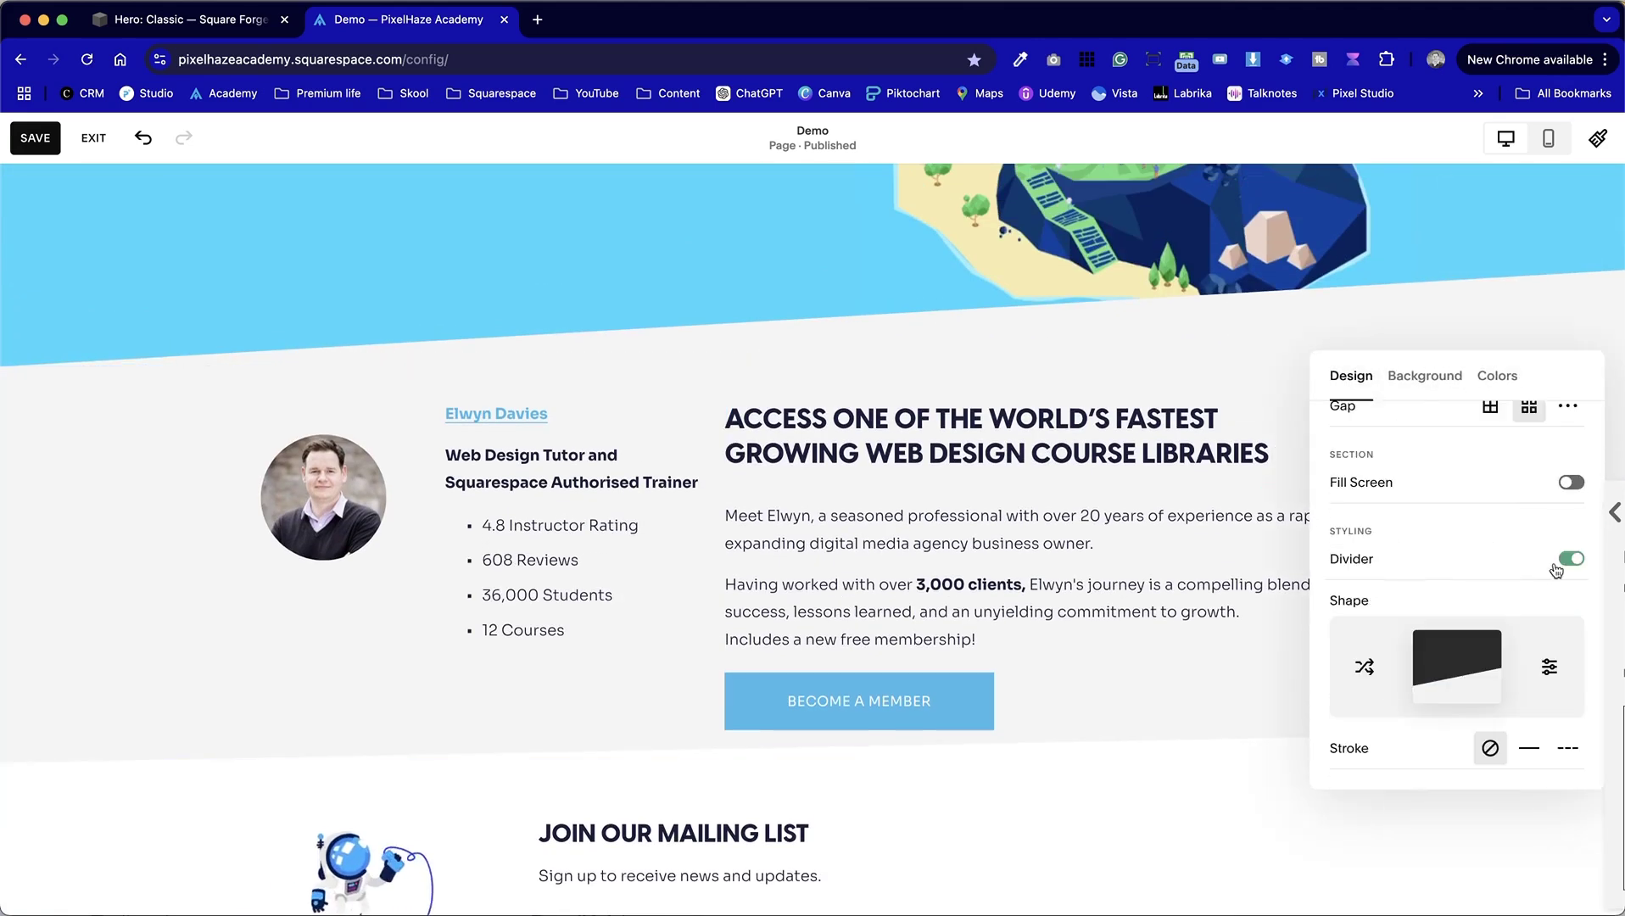
pyautogui.click(1451, 670)
pyautogui.click(1484, 679)
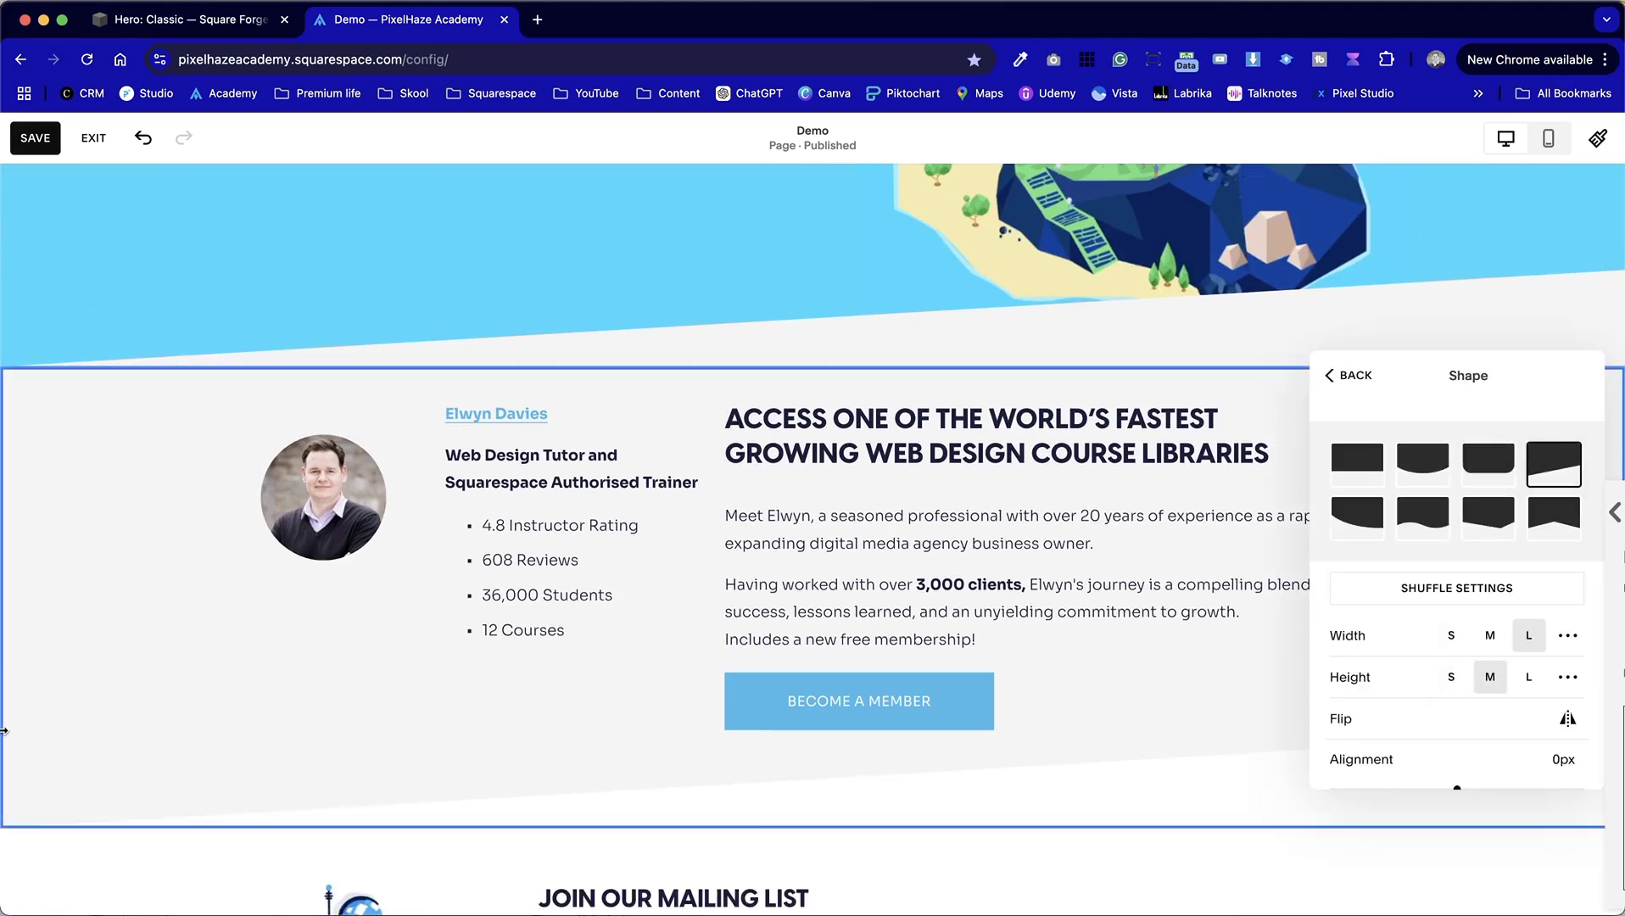
pyautogui.click(43, 679)
pyautogui.scroll(-6, 43, 678)
pyautogui.scroll(4, 44, 679)
# Save the Demo page, exit, view it live, then return to Hero: Classic.
pyautogui.press('super+s')
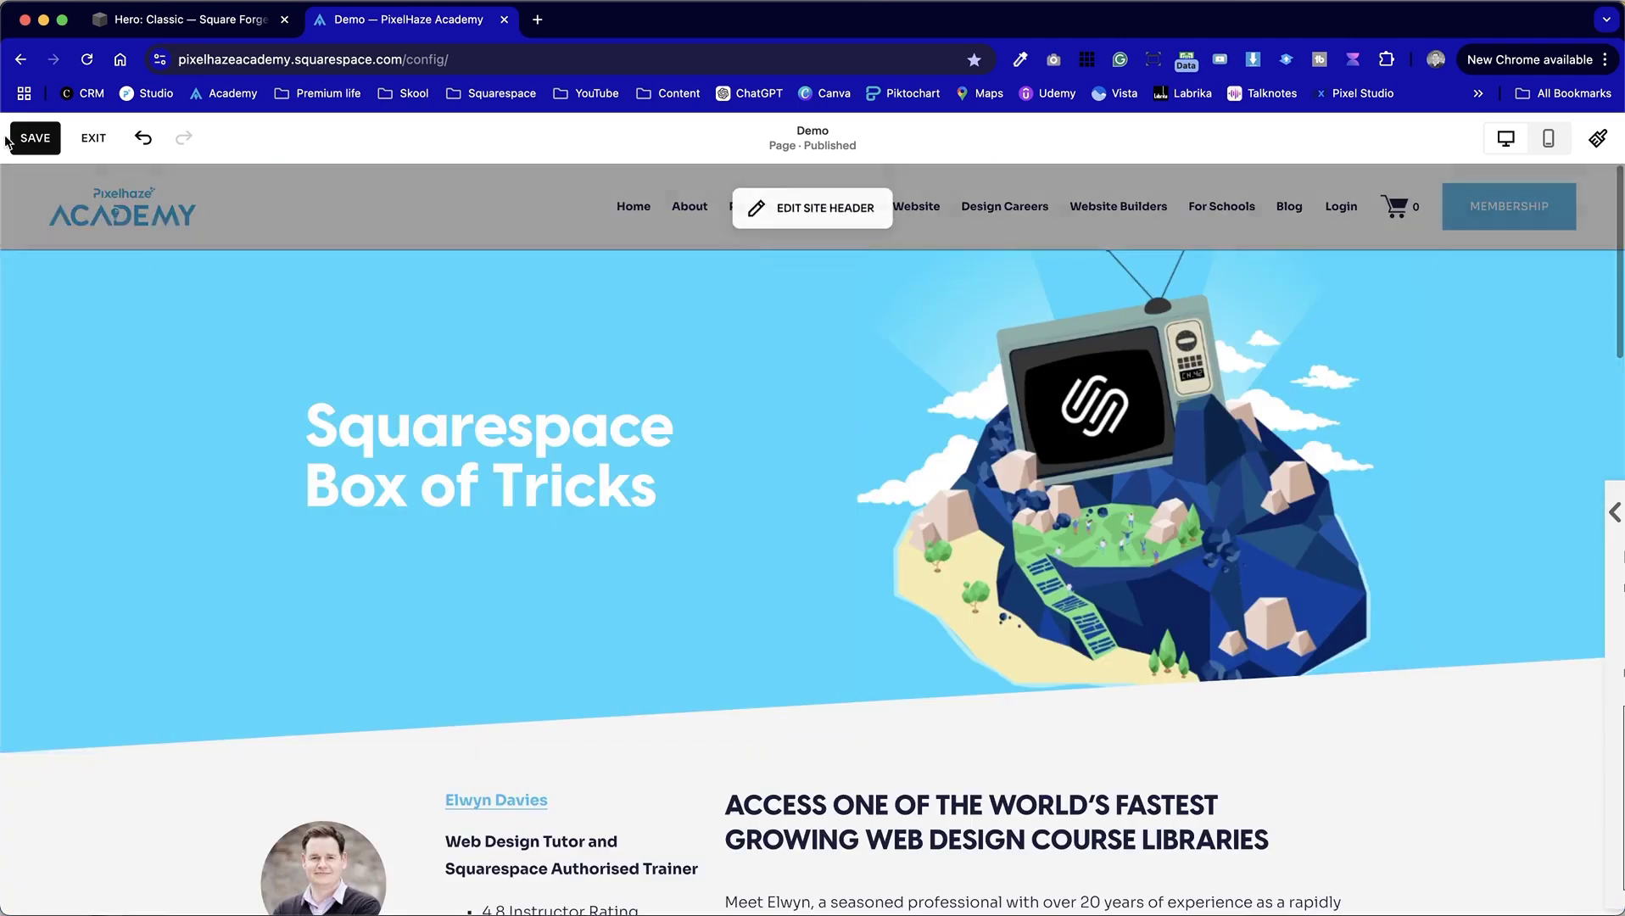
pyautogui.scroll(-5, 440, 597)
pyautogui.scroll(-8, 439, 597)
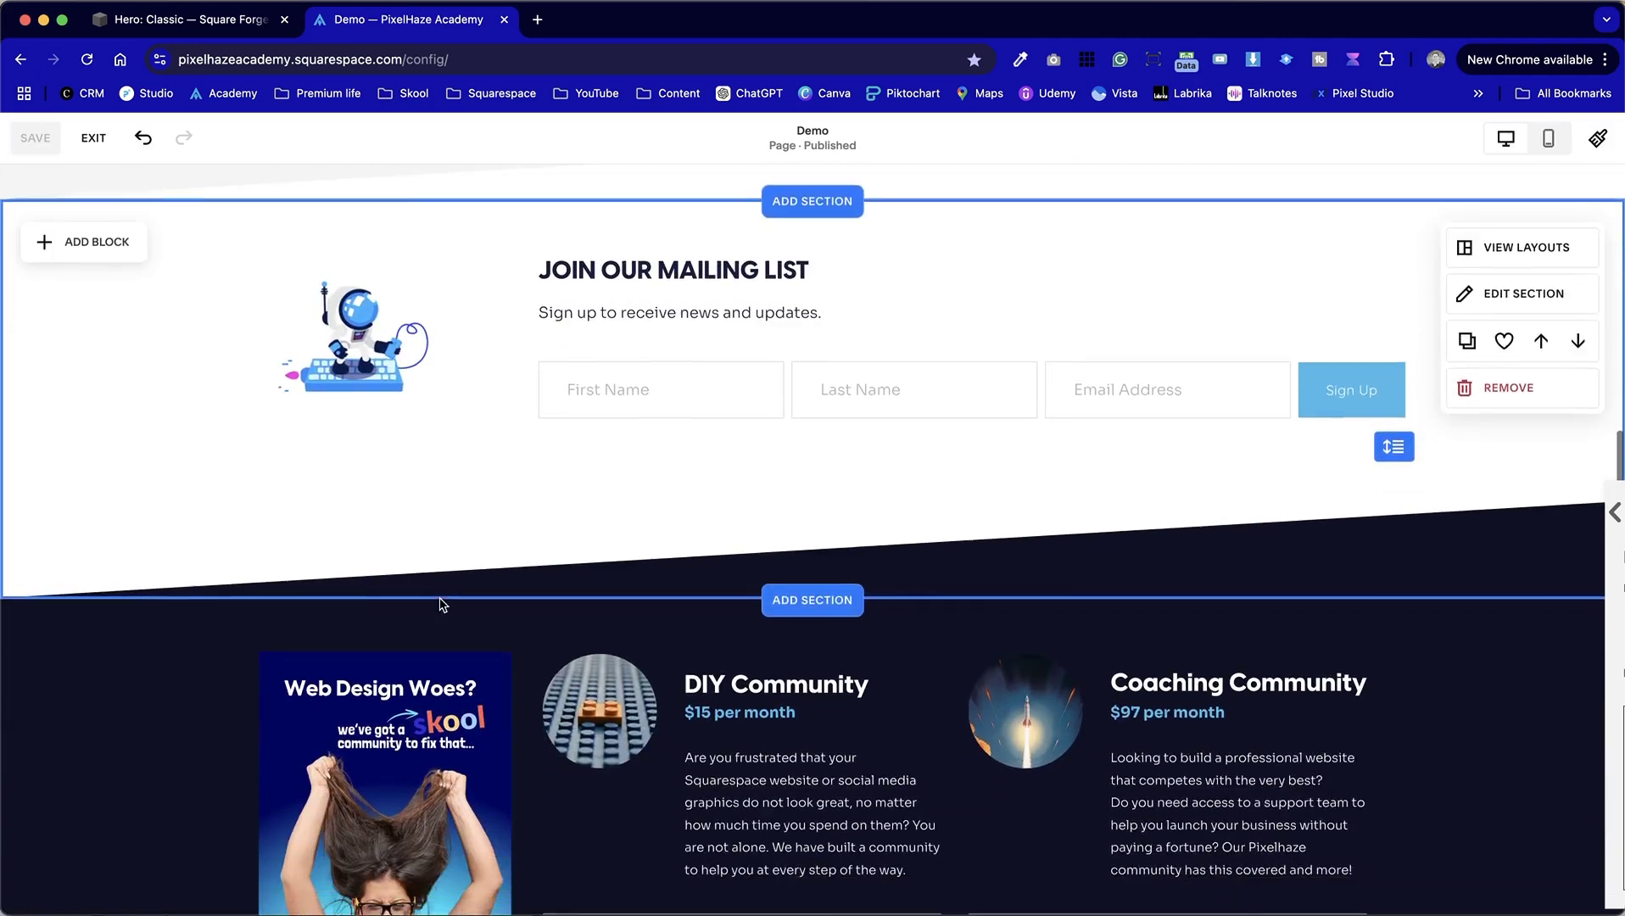
pyautogui.scroll(12, 440, 597)
pyautogui.click(94, 137)
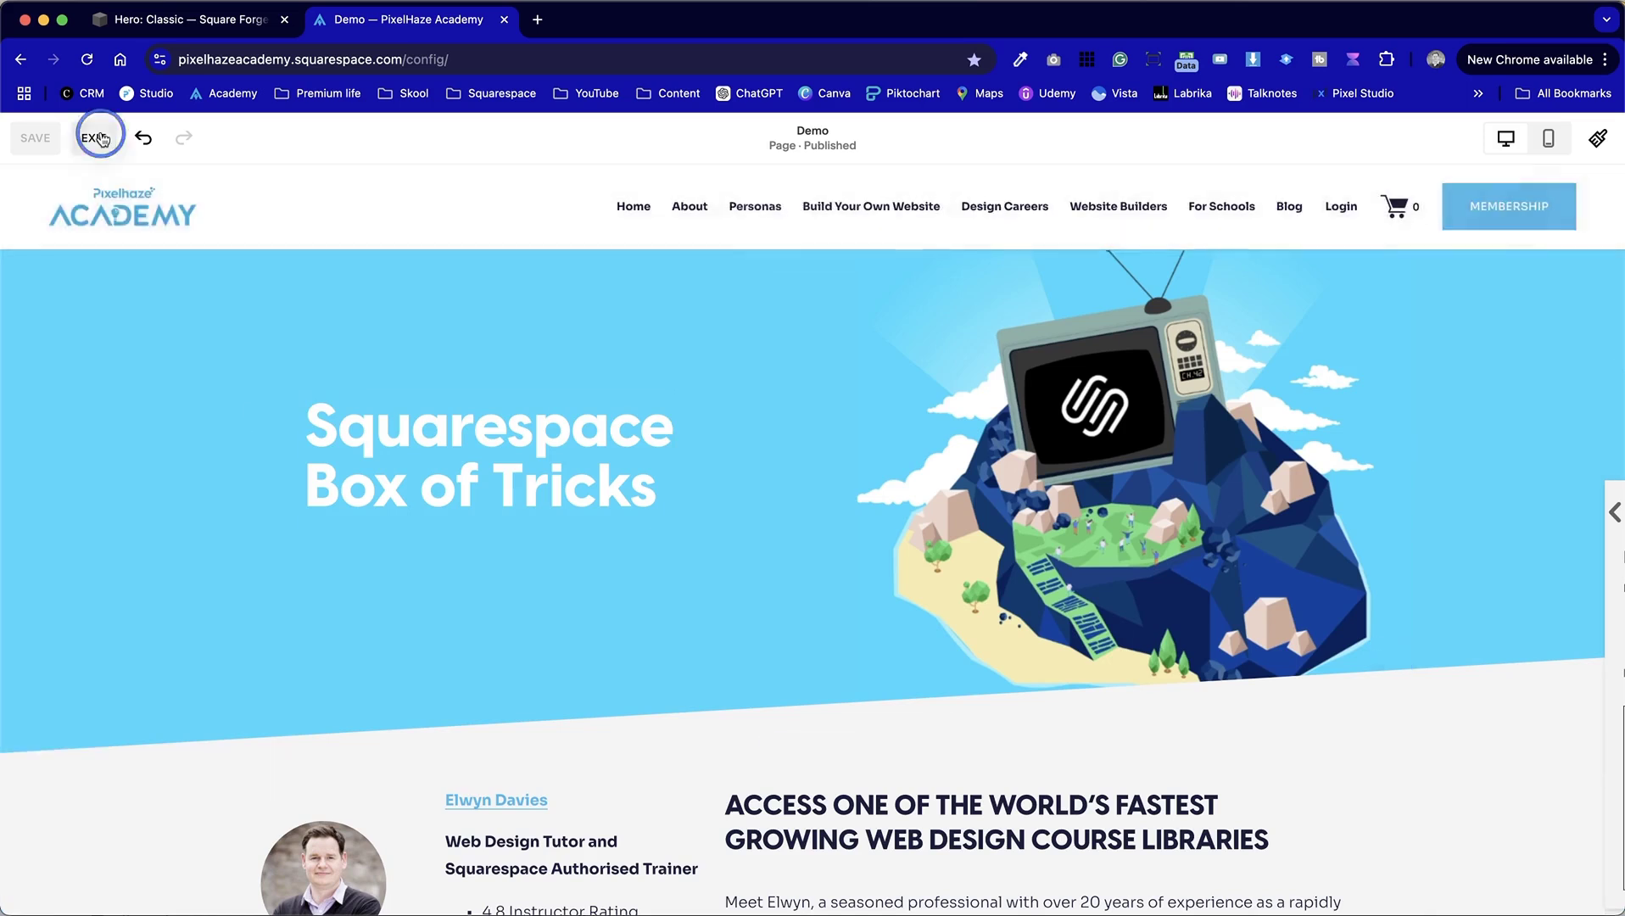
pyautogui.click(1587, 154)
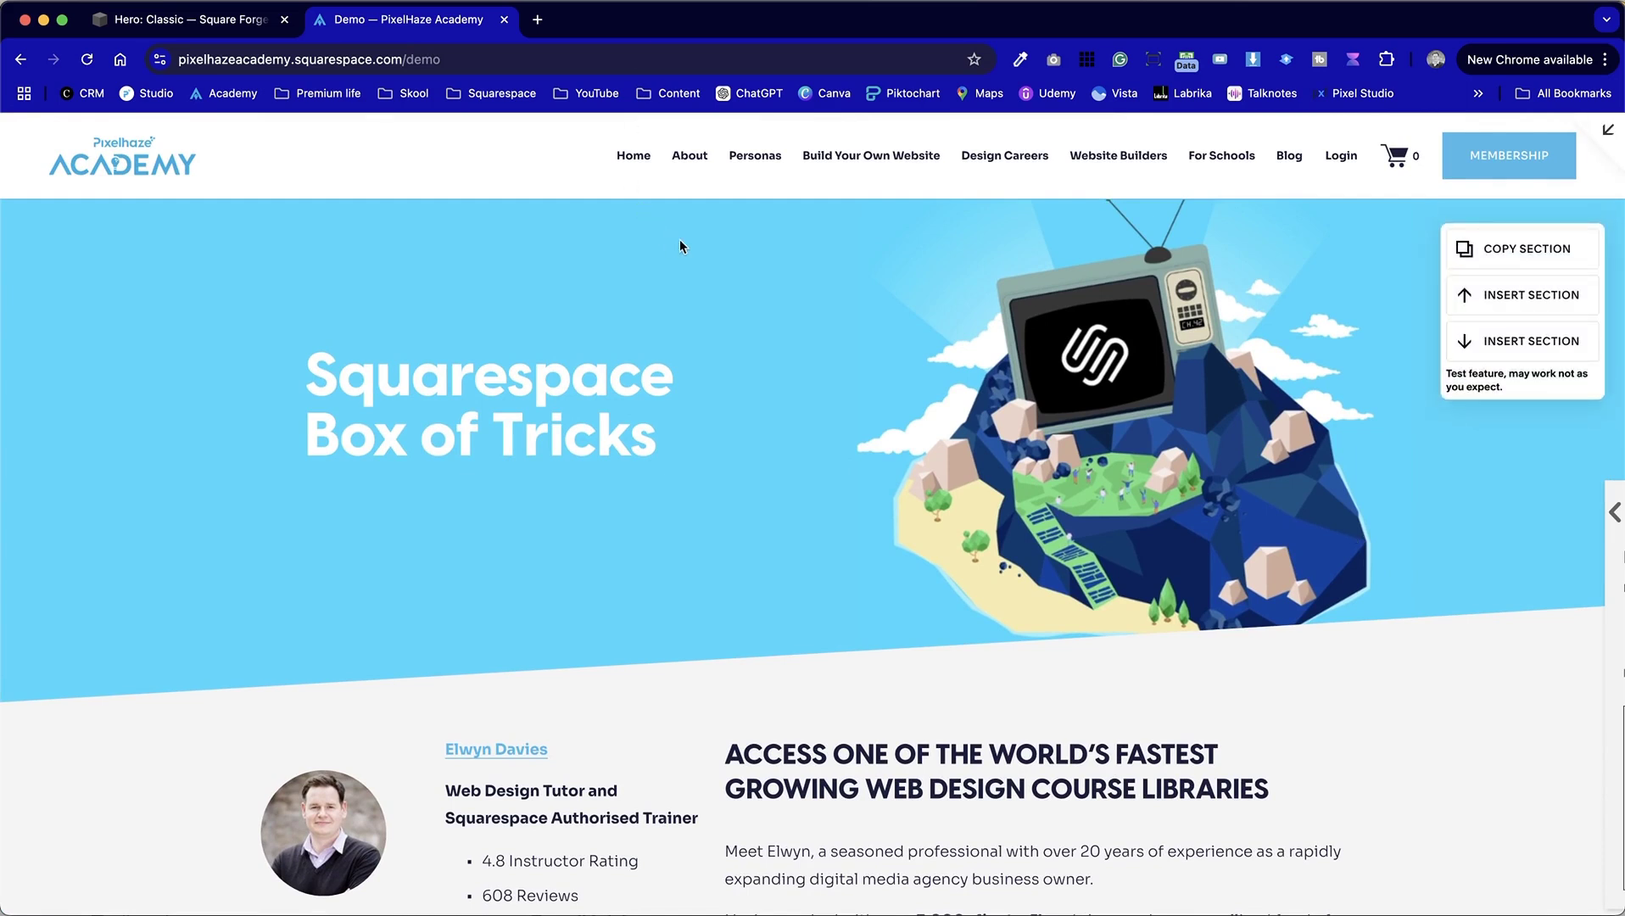
pyautogui.click(144, 17)
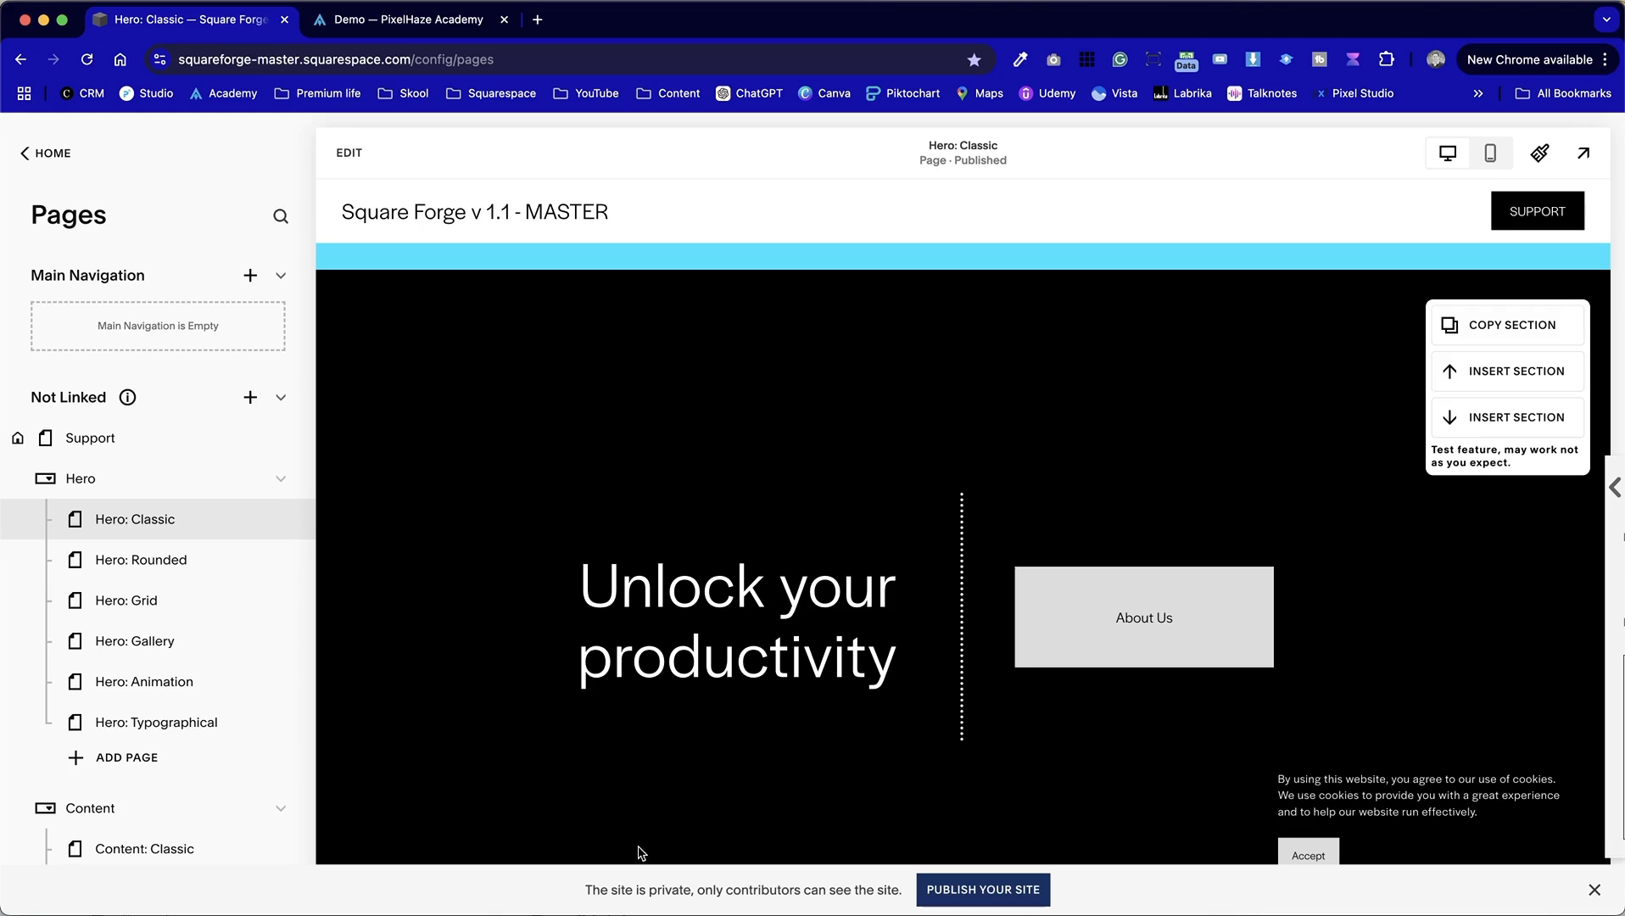
# Open 'Signposts: Cards' from the Signposts group in the Pages sidebar.
pyautogui.scroll(-10, 679, 814)
pyautogui.scroll(-4, 127, 721)
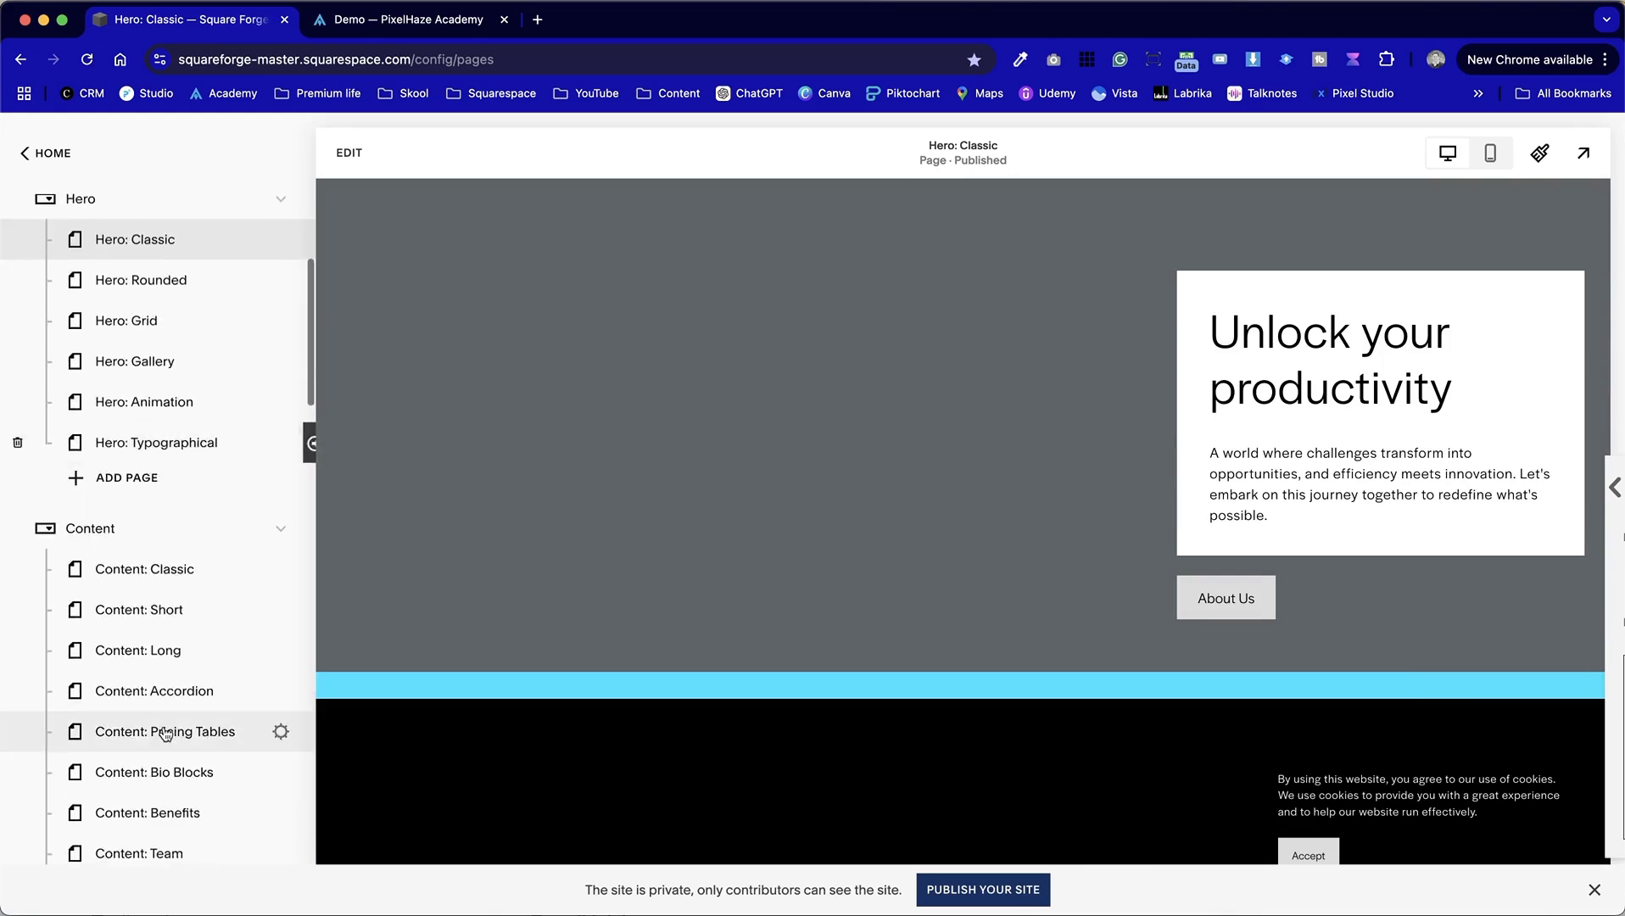
pyautogui.scroll(-3, 166, 734)
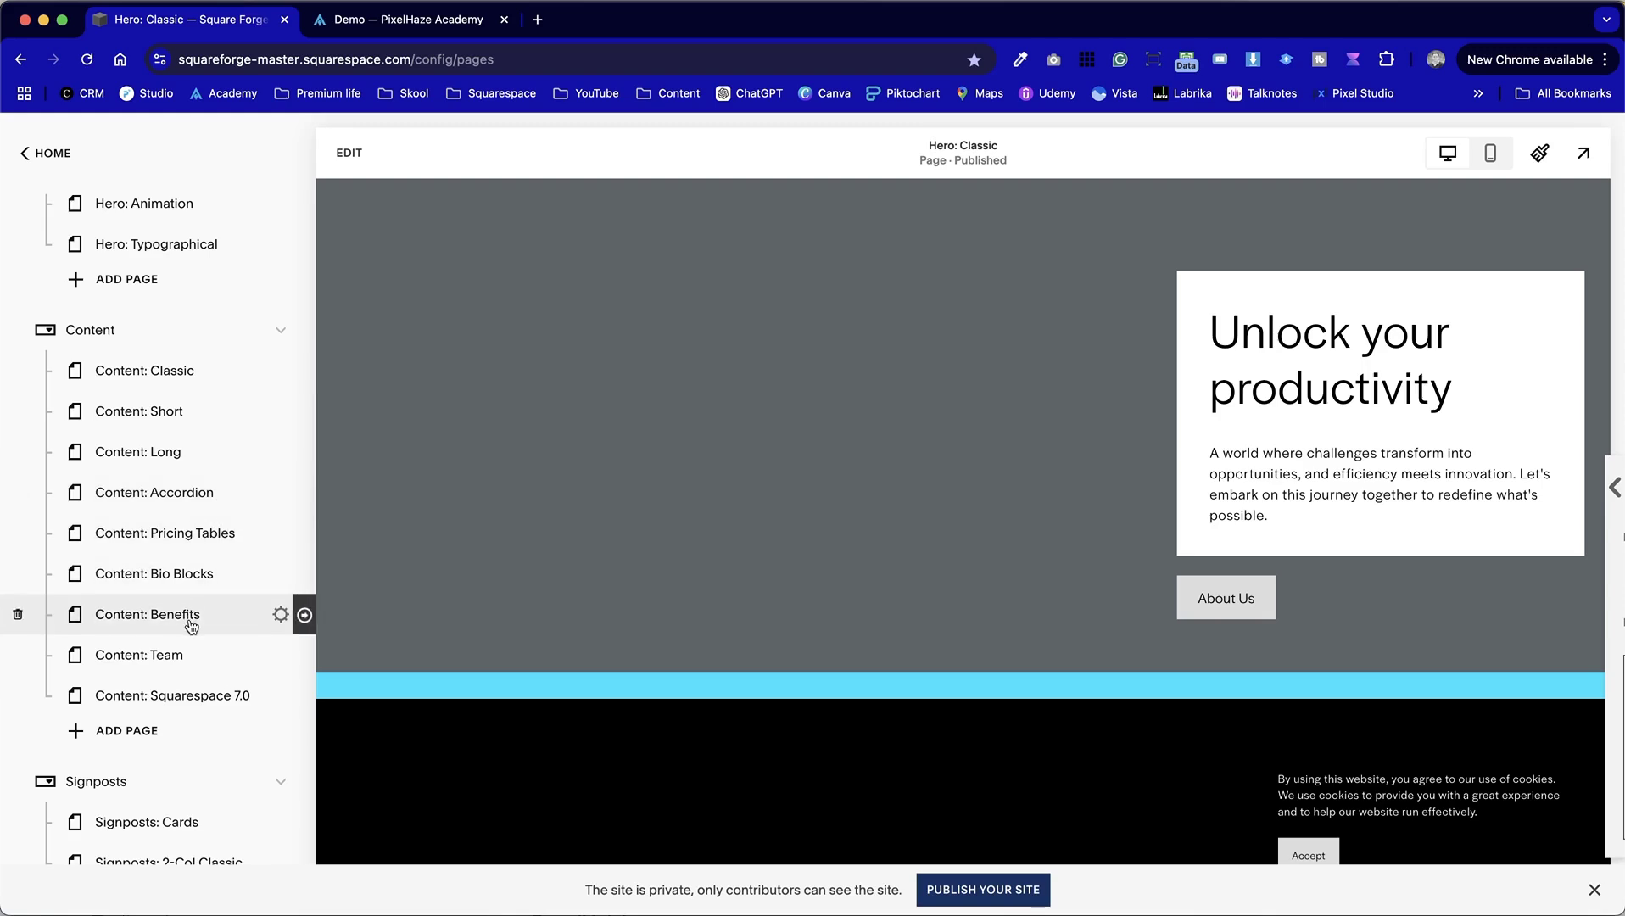
pyautogui.scroll(-5, 191, 626)
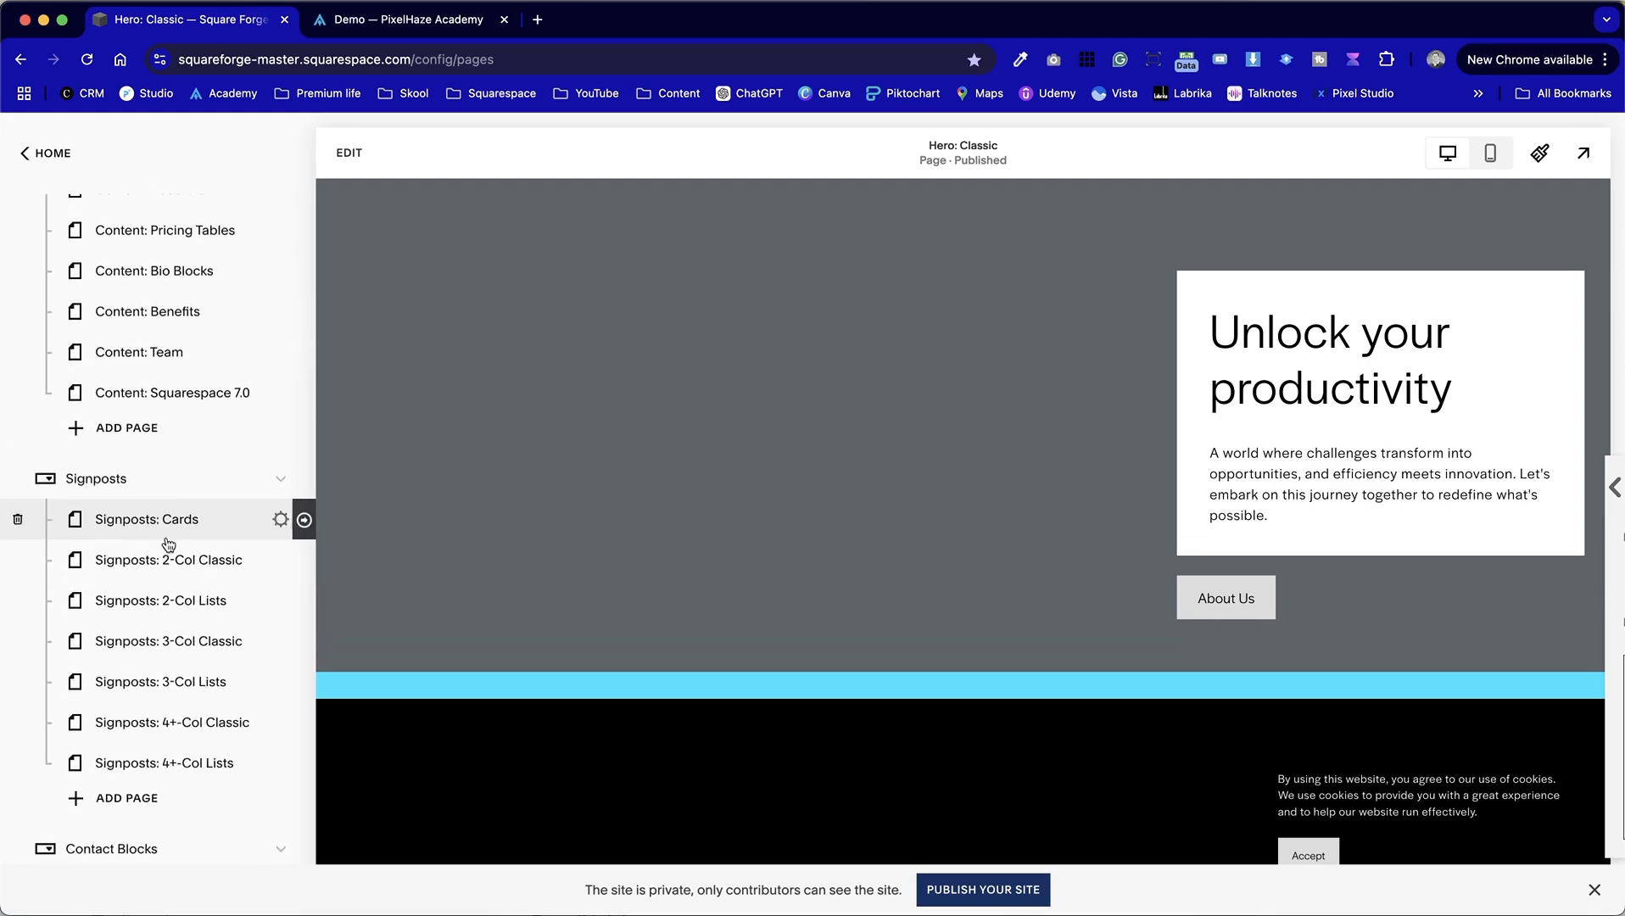
pyautogui.click(159, 524)
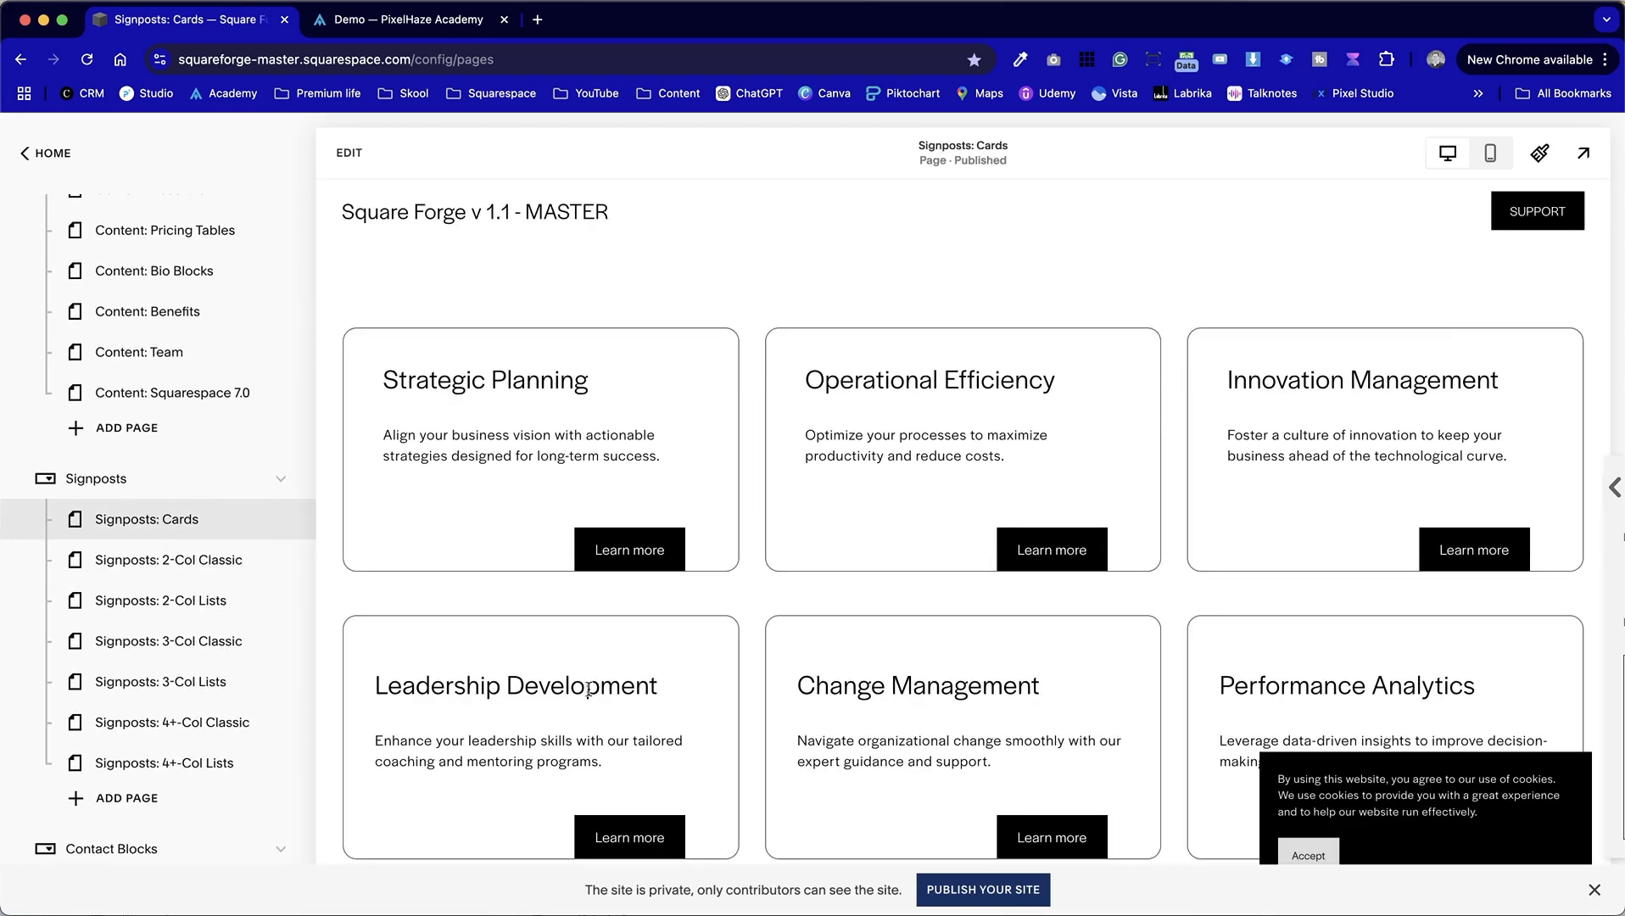
# Copy the dark six-card services section and its images with COPY SECTION.
pyautogui.scroll(-10, 719, 744)
pyautogui.scroll(10, 1252, 676)
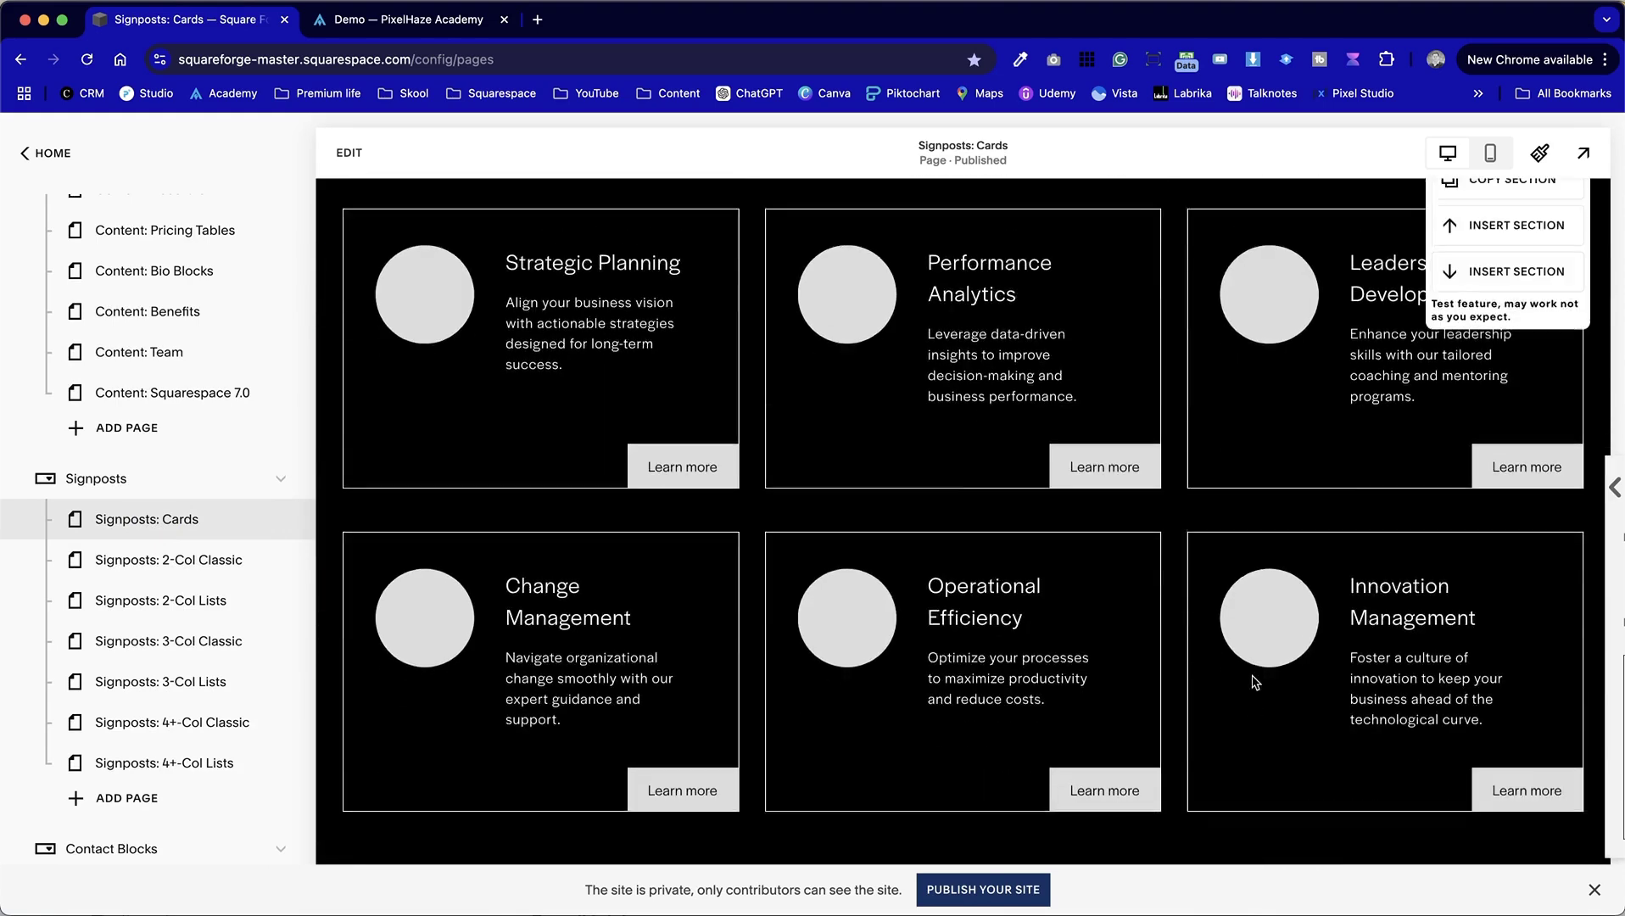
pyautogui.scroll(-10, 1252, 675)
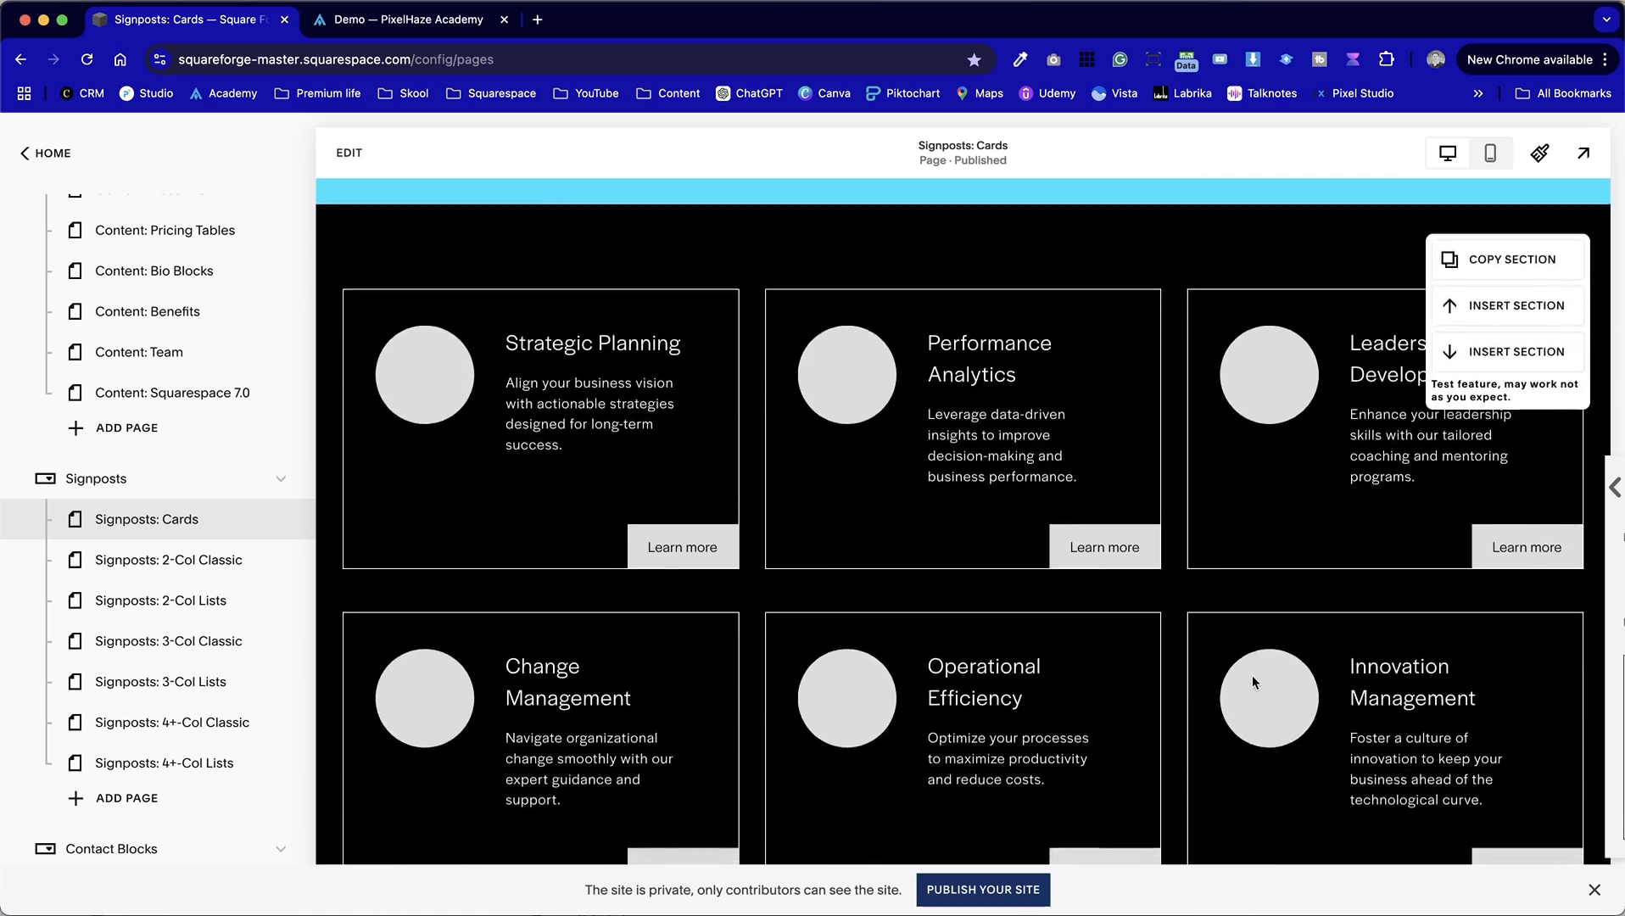
pyautogui.scroll(2, 1289, 653)
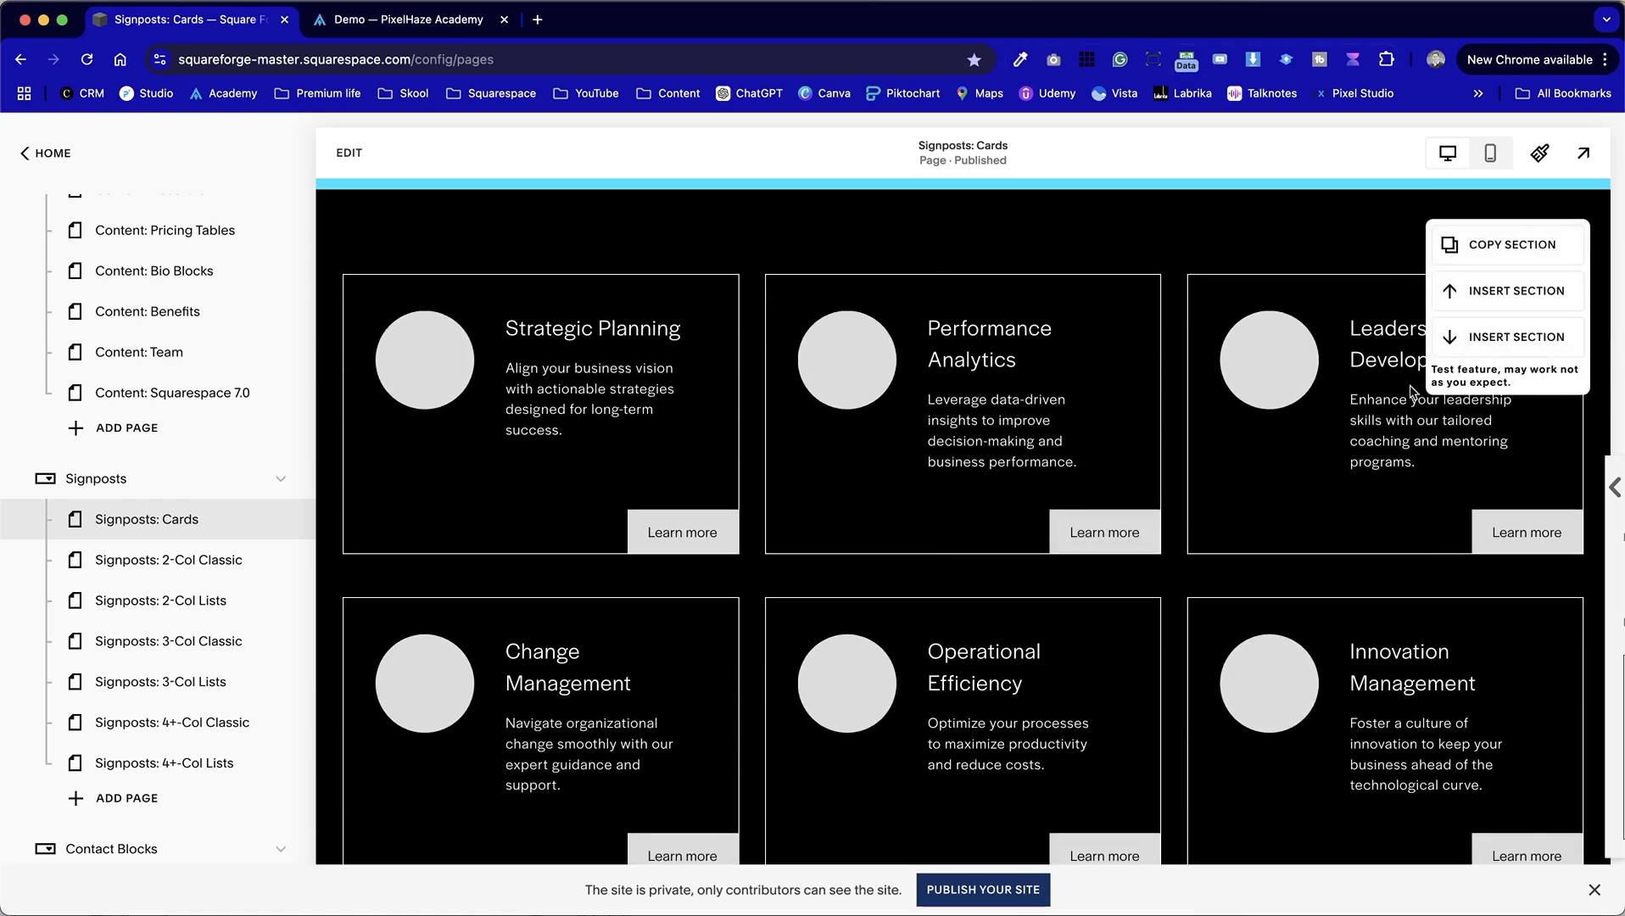
pyautogui.click(1574, 244)
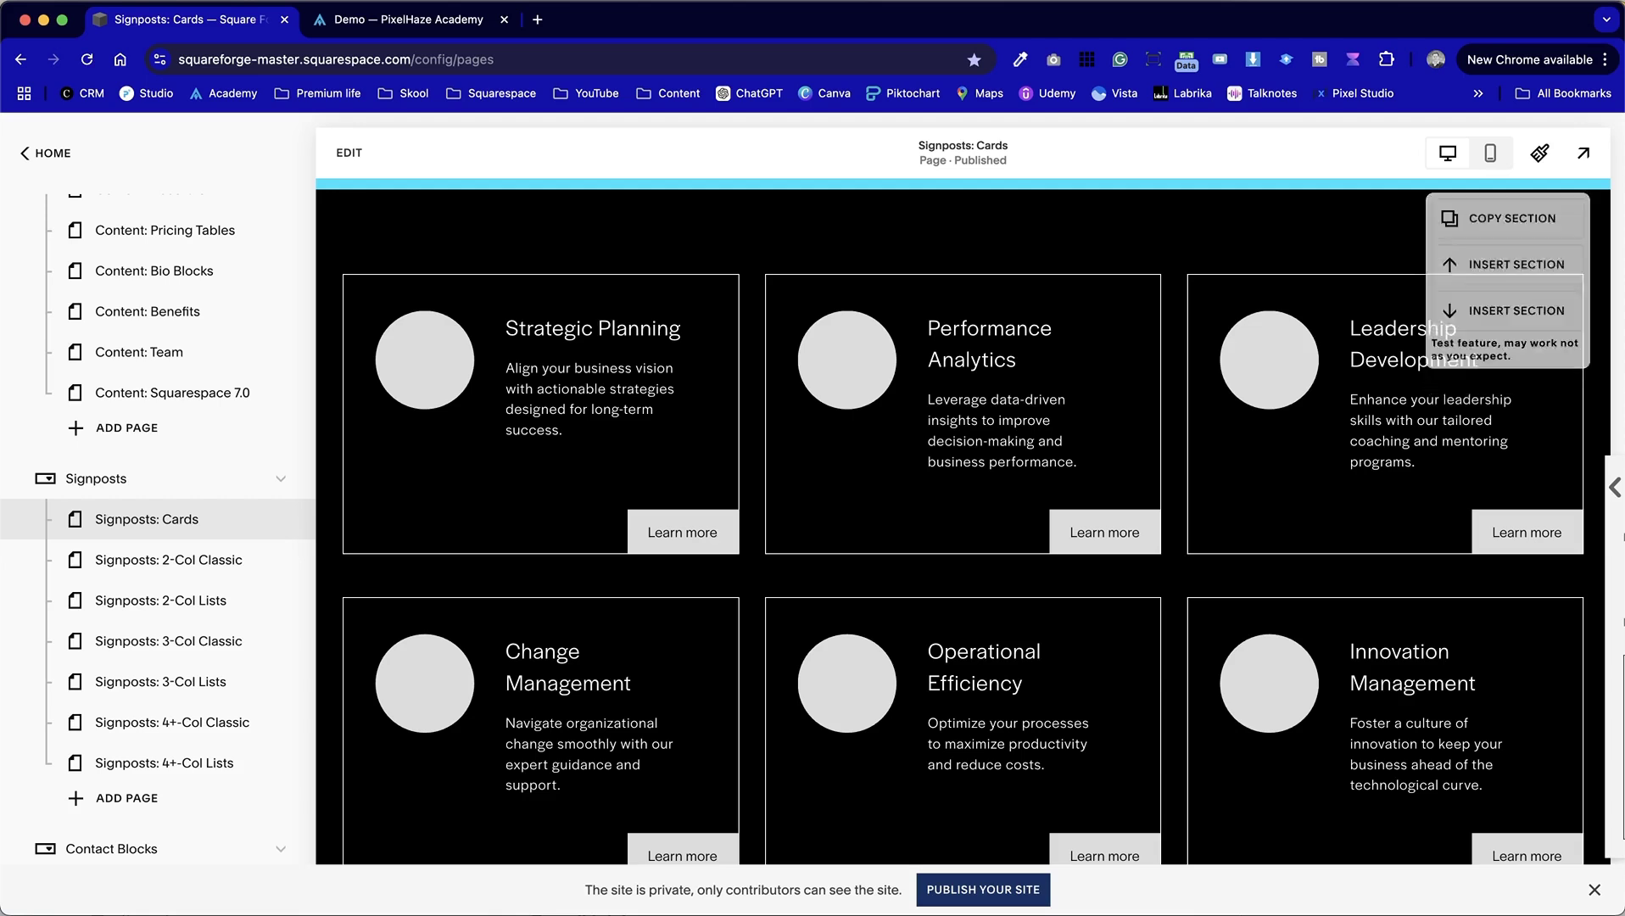
pyautogui.scroll(-1, 1201, 396)
pyautogui.click(1499, 224)
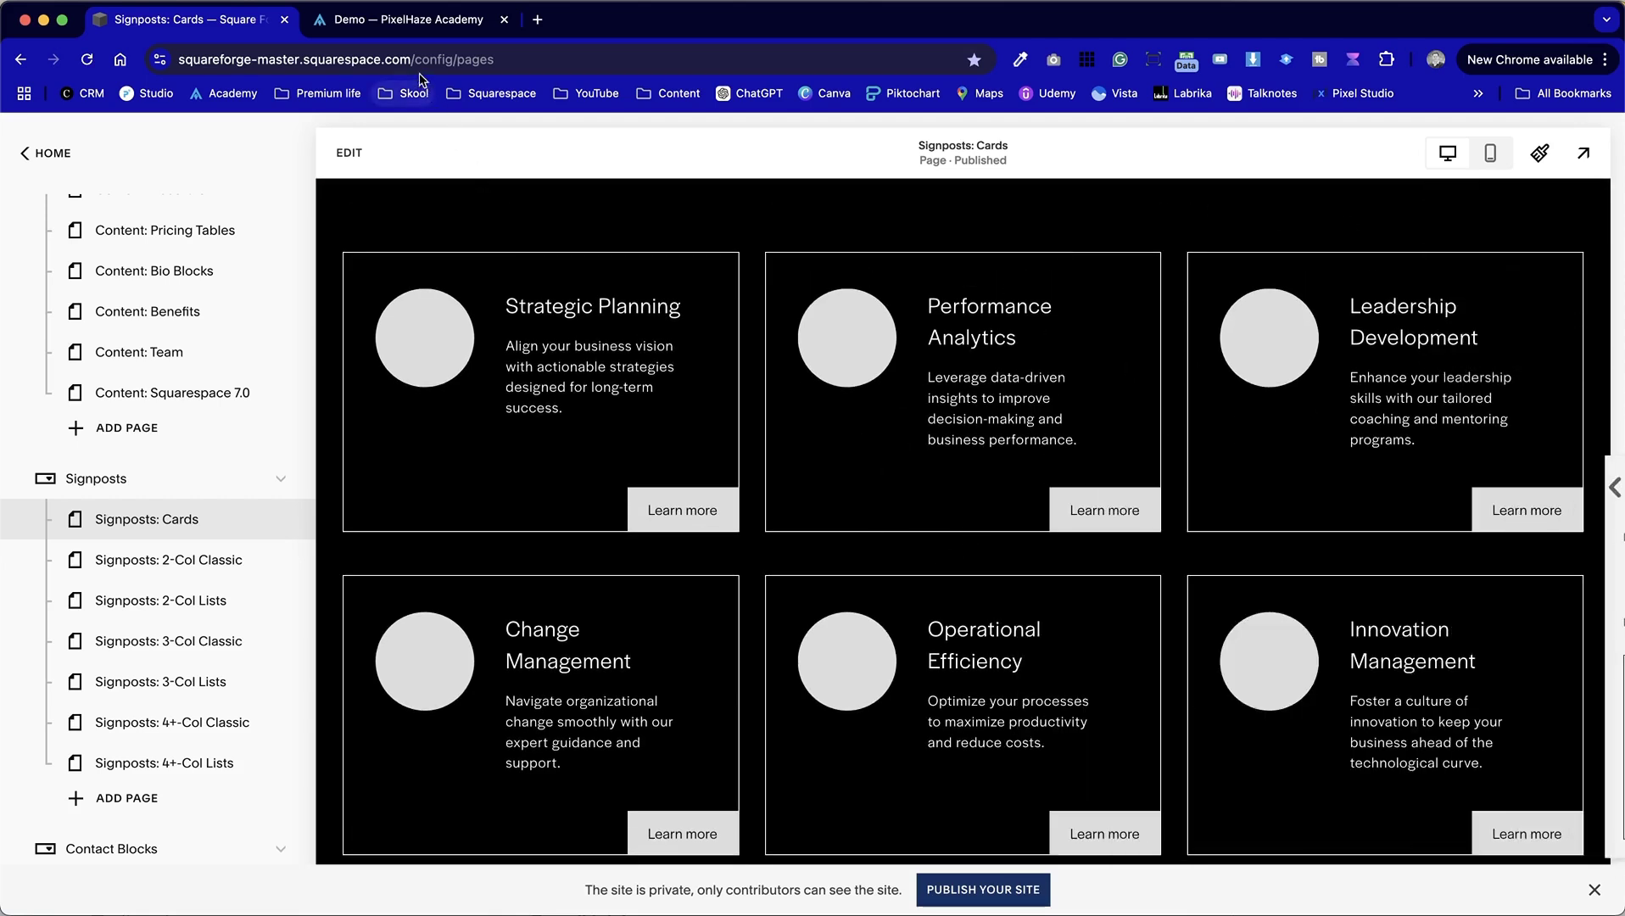
# Open the Academy Demo page in the editor and insert the copied section above the mailing list.
pyautogui.click(420, 29)
pyautogui.scroll(-10, 475, 264)
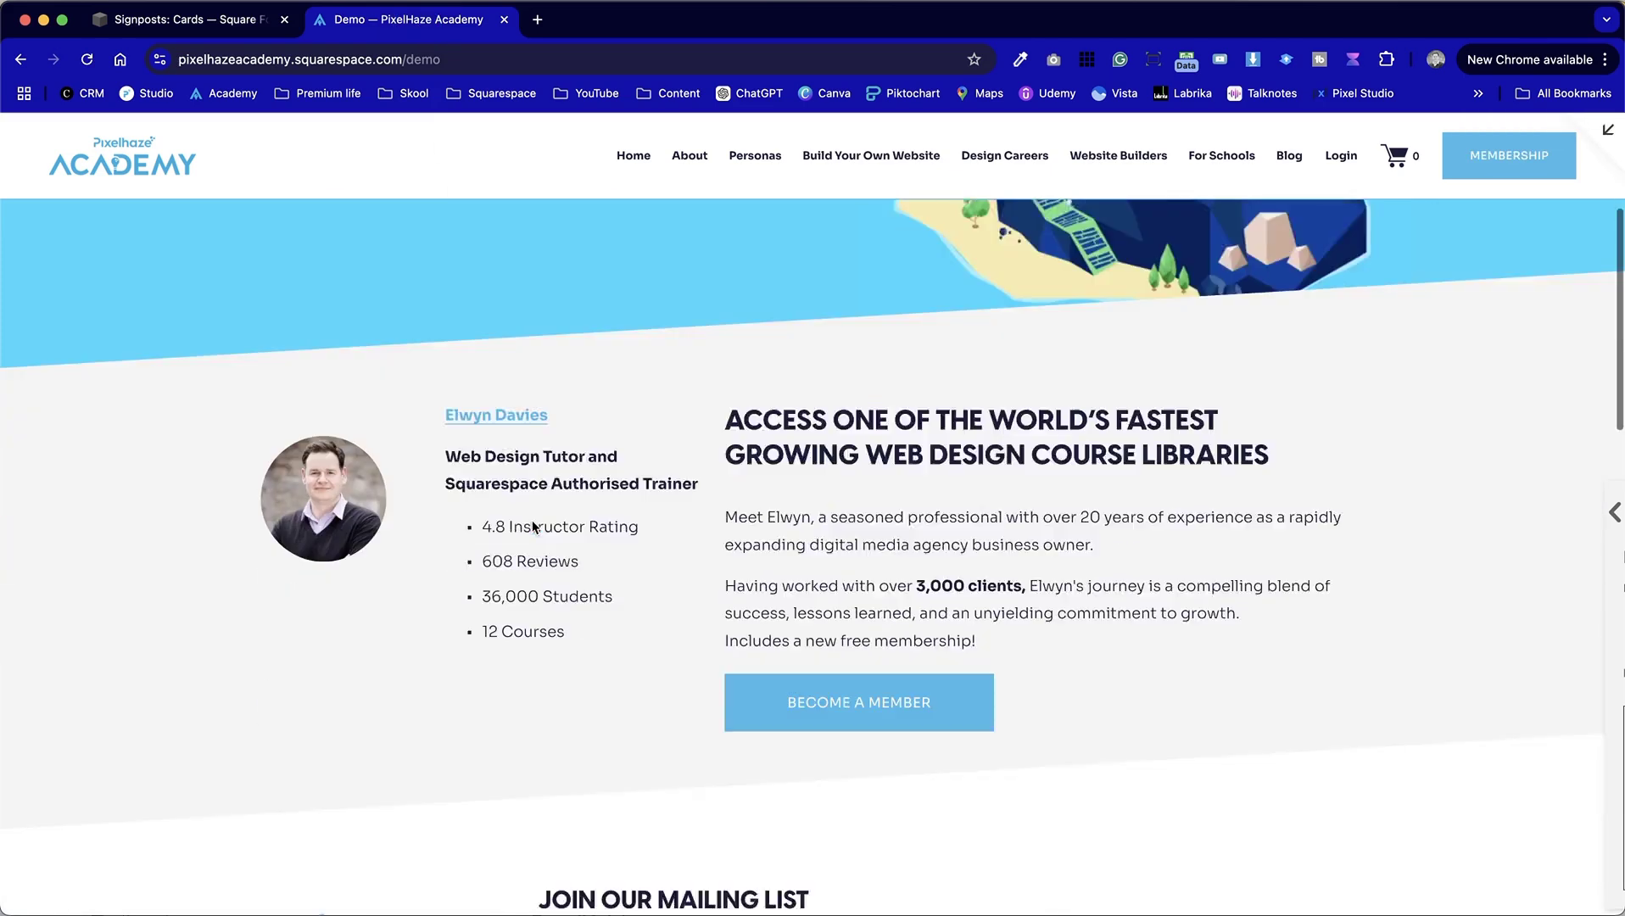
pyautogui.scroll(2, 796, 492)
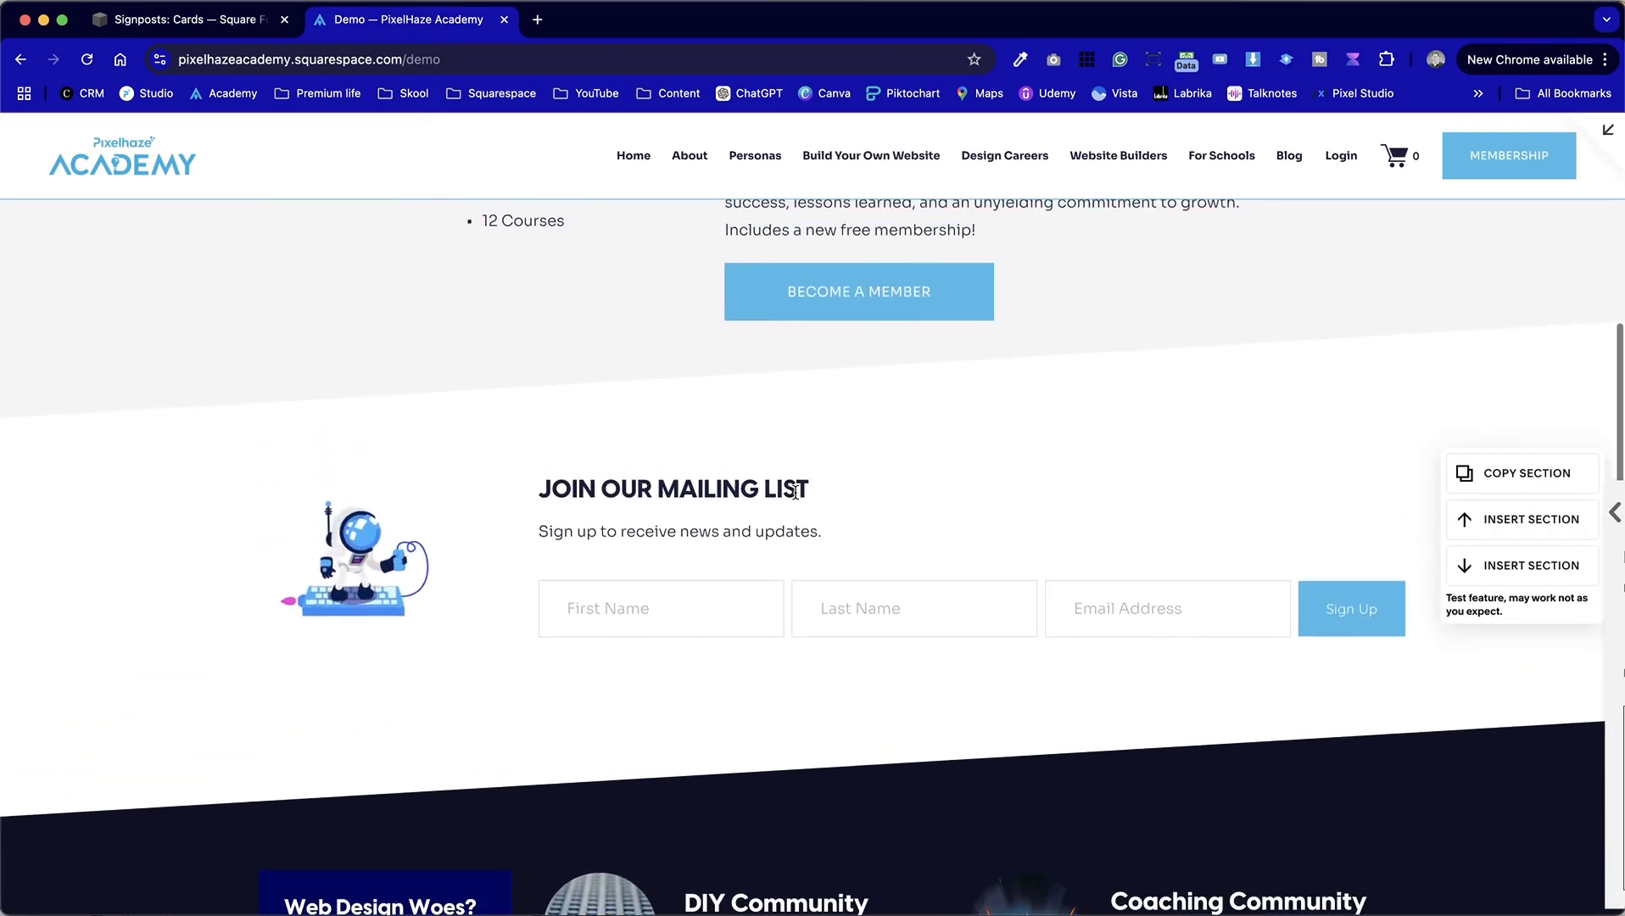
pyautogui.click(1607, 132)
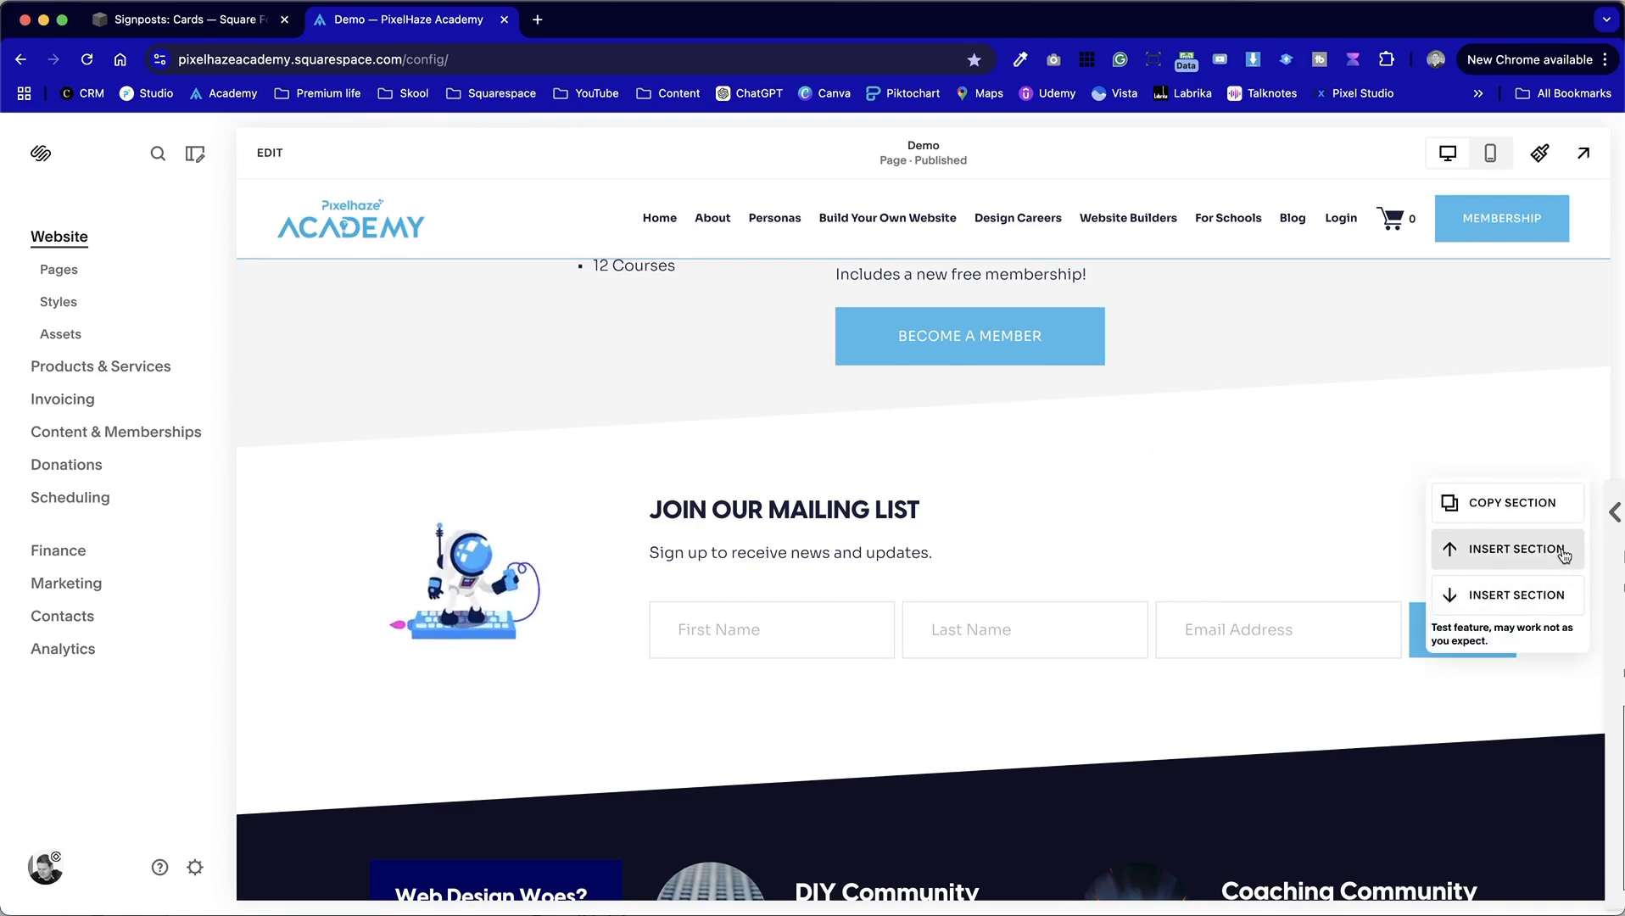
pyautogui.click(1563, 552)
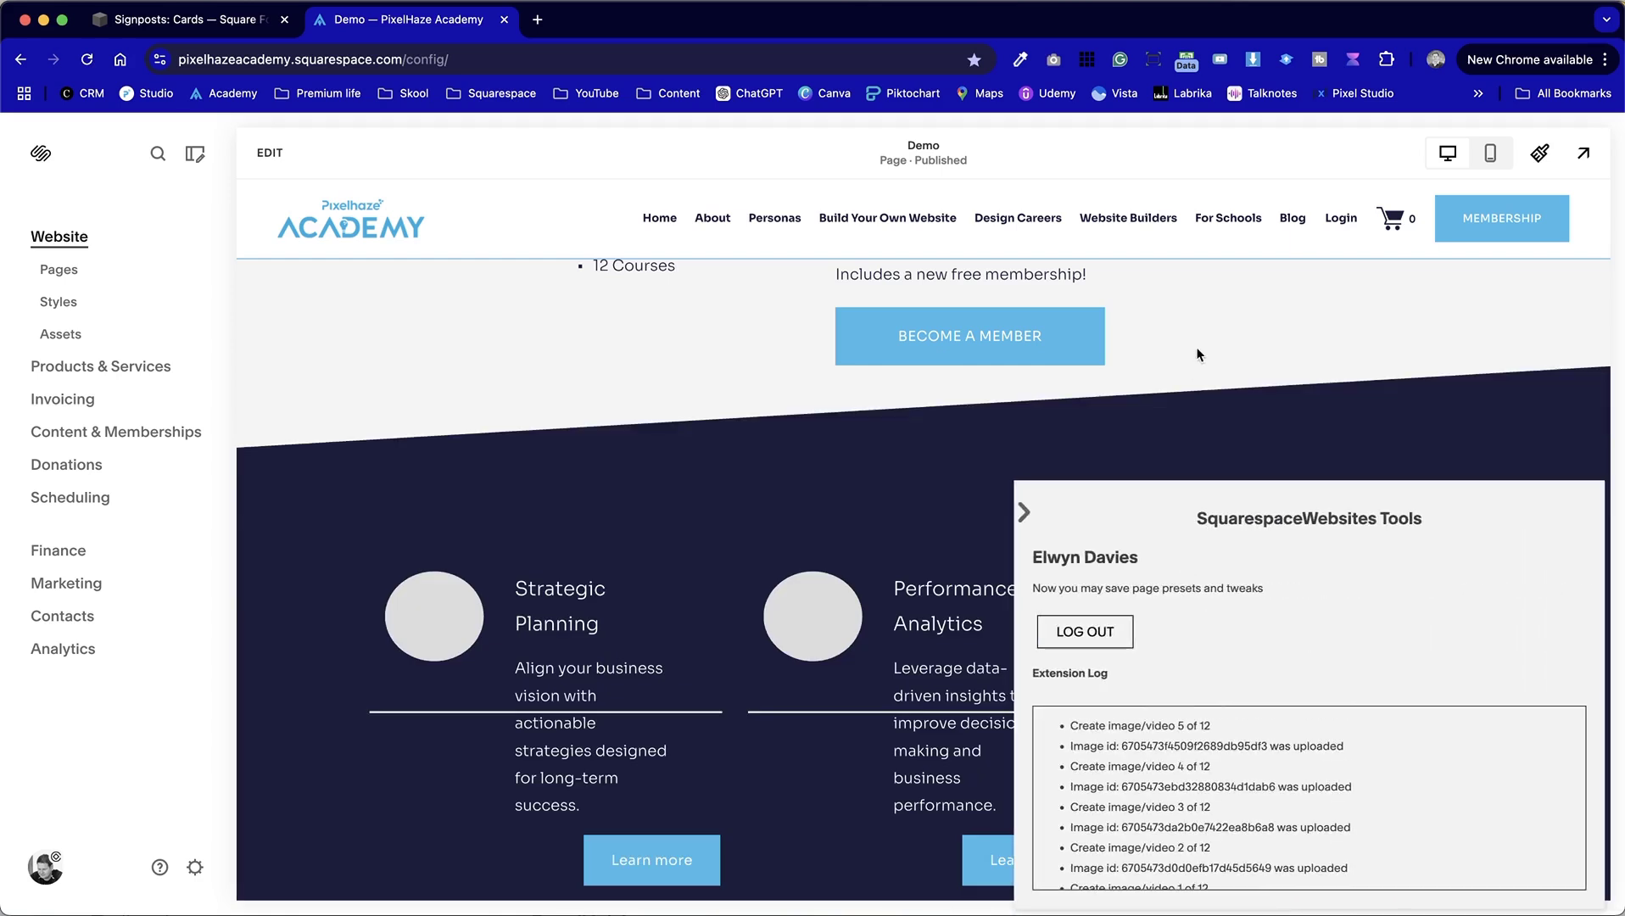
# Check the six-card dark section above the mailing list and collapse the extension tools panel.
pyautogui.scroll(10, 1199, 355)
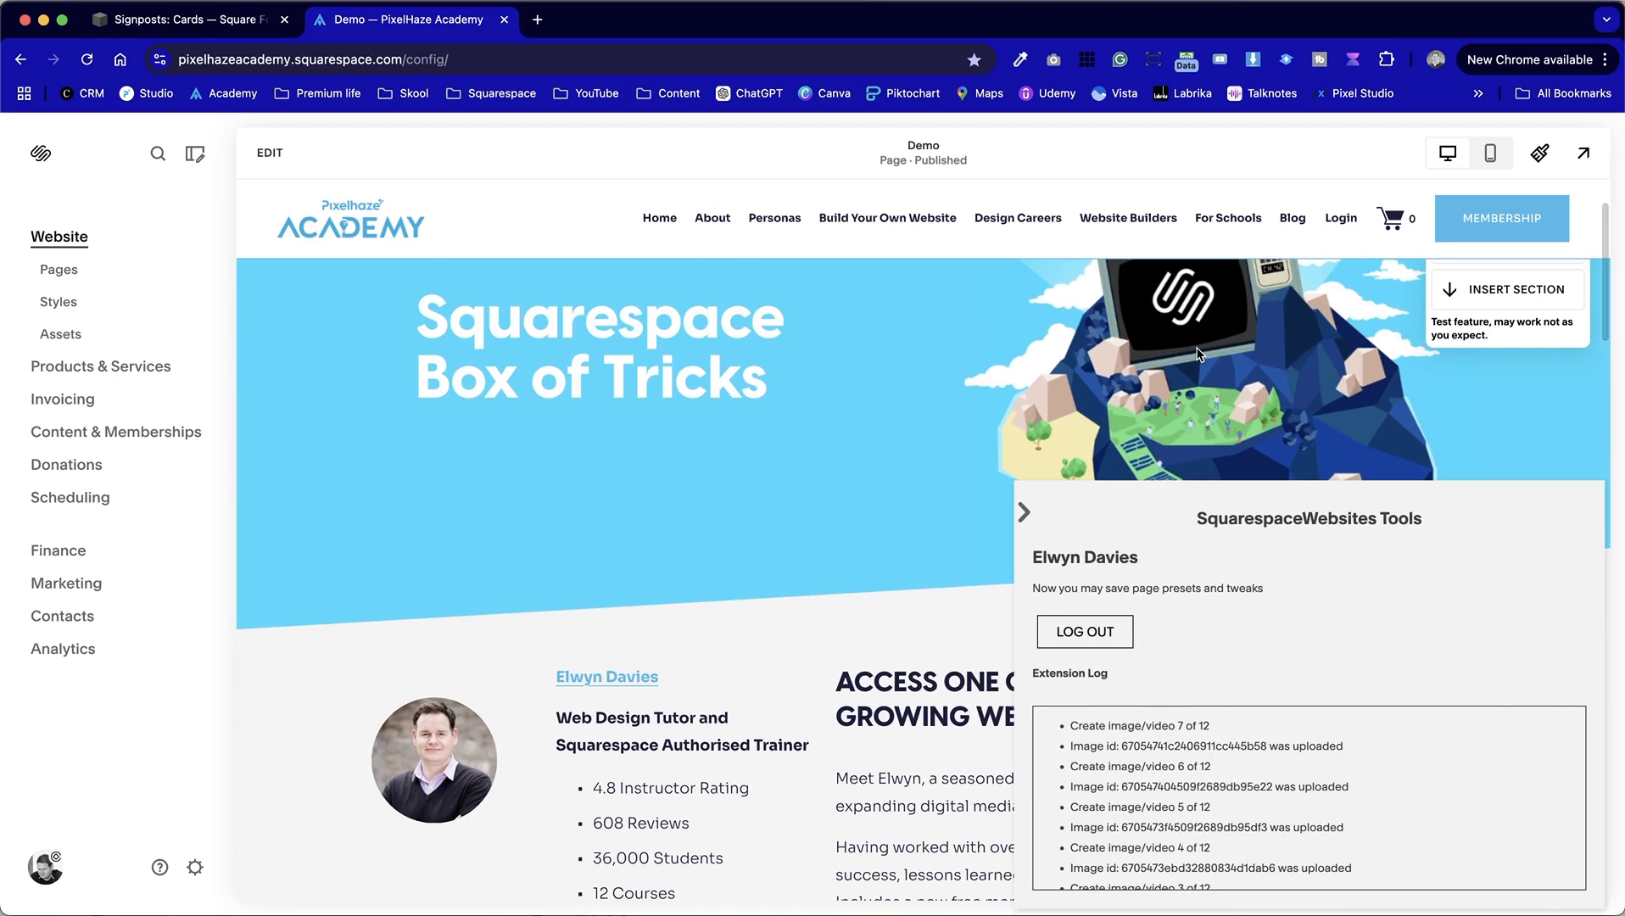
pyautogui.click(195, 19)
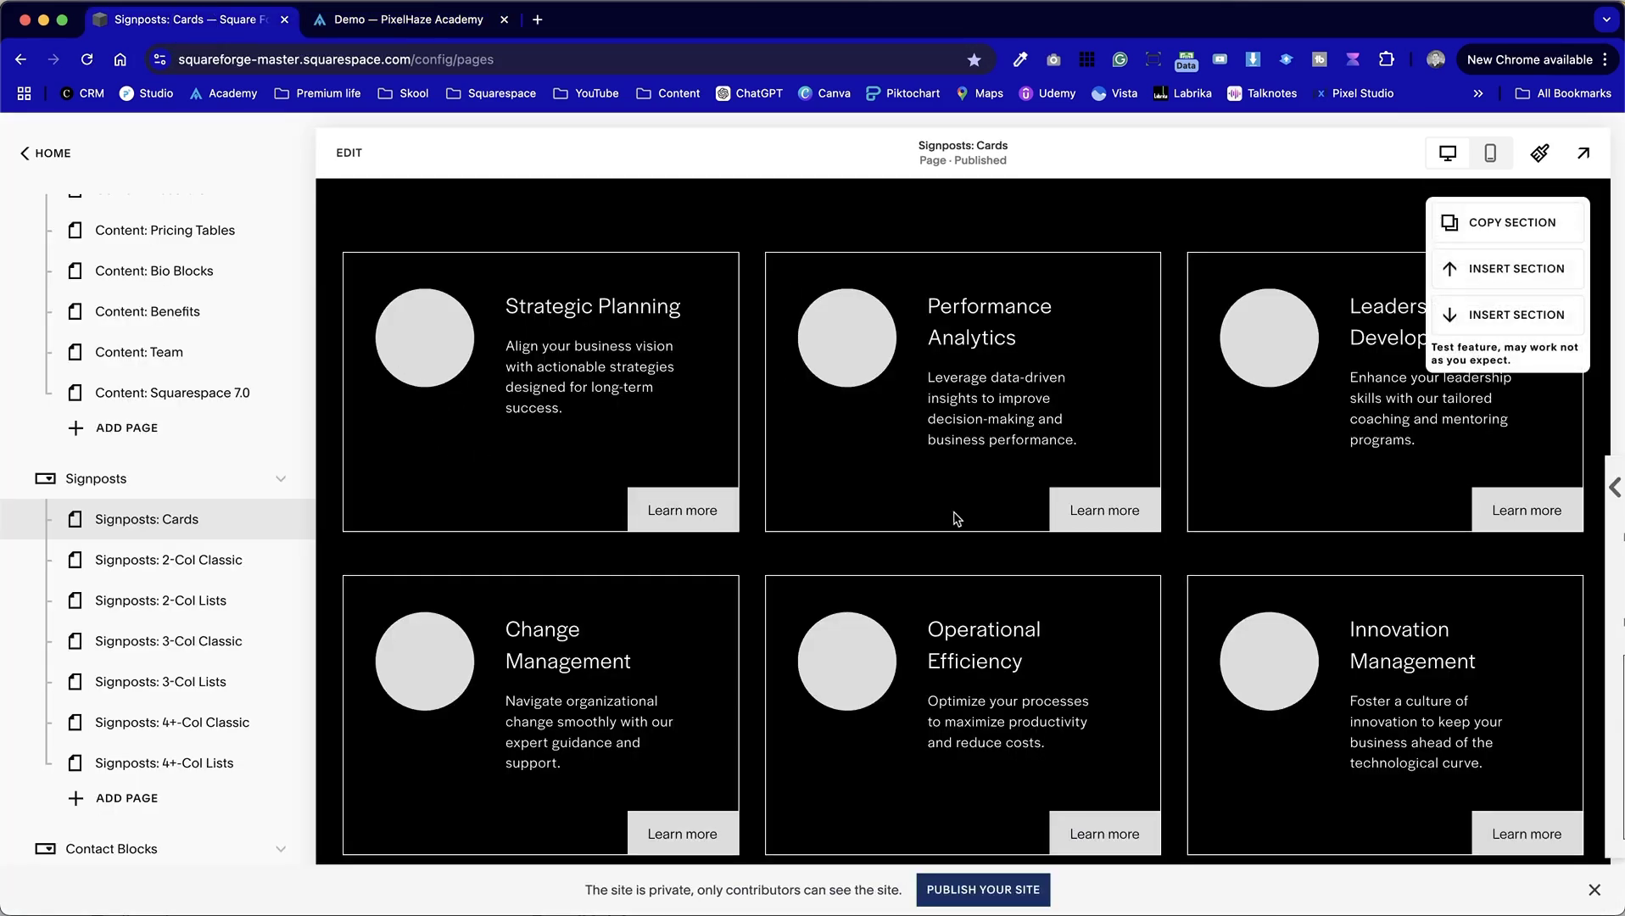
pyautogui.scroll(-1, 1212, 677)
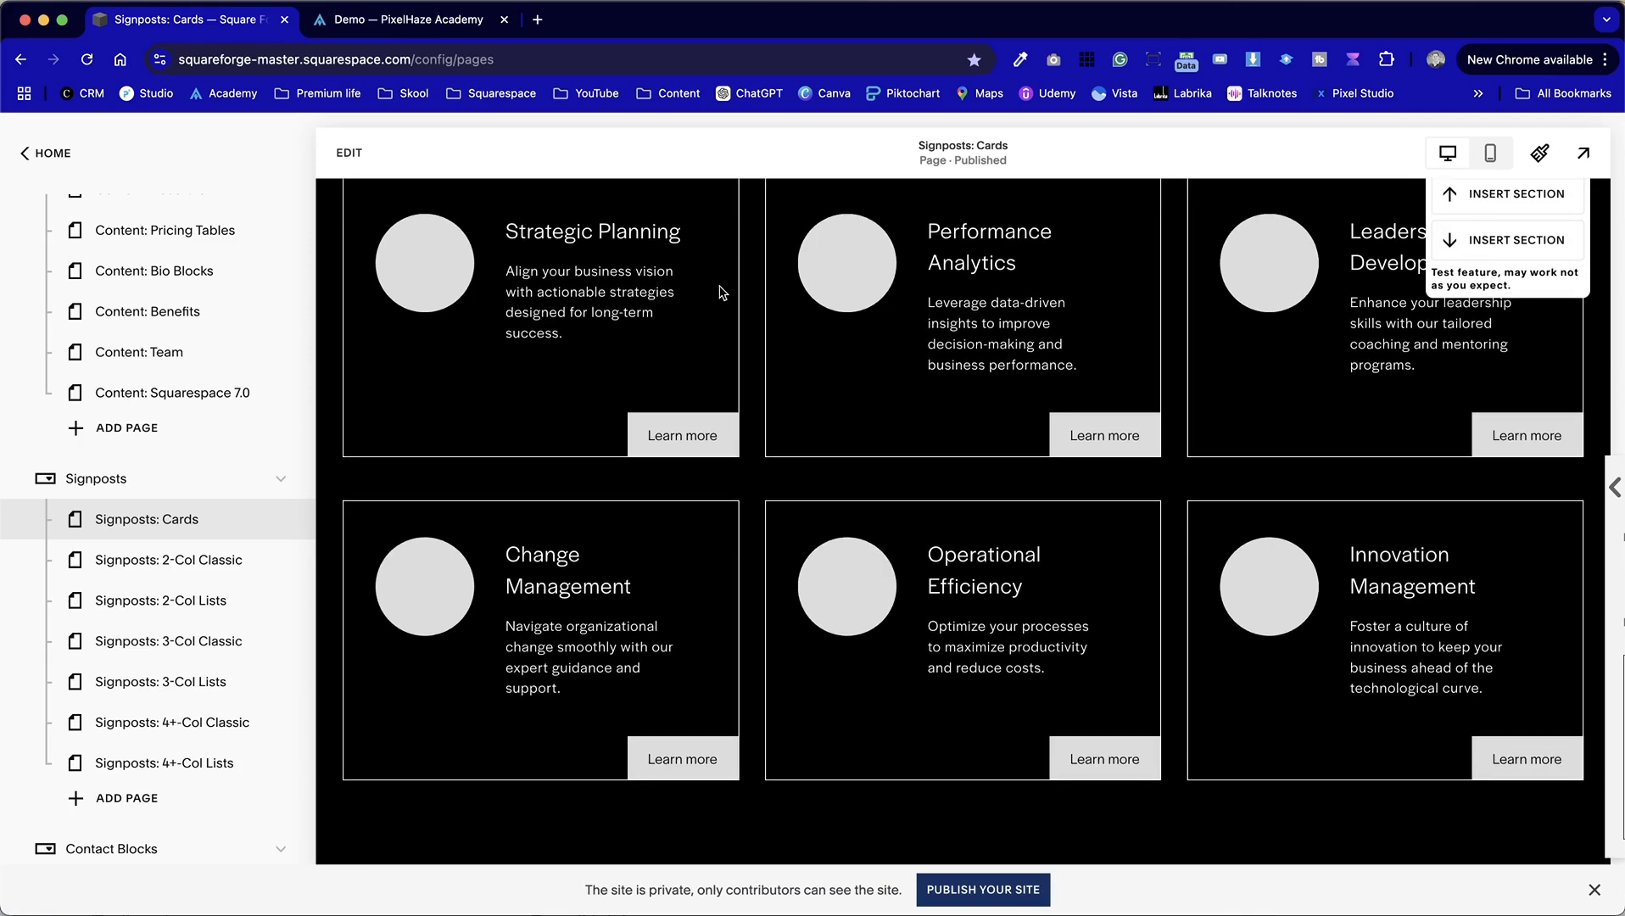
pyautogui.click(407, 19)
pyautogui.scroll(-5, 860, 630)
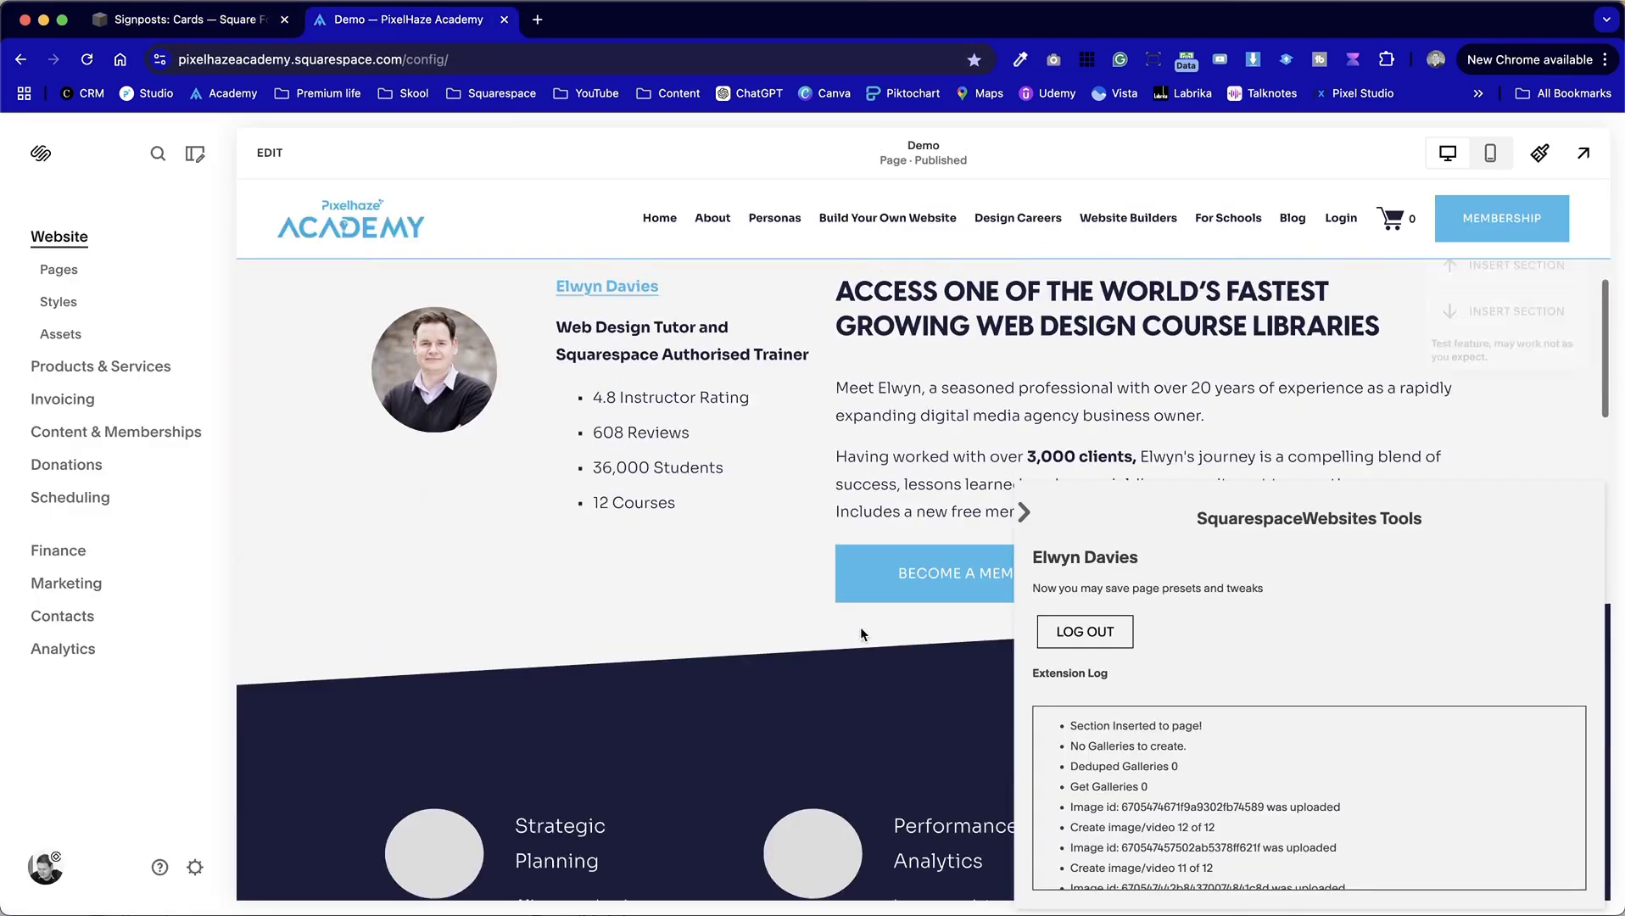
pyautogui.scroll(-5, 860, 632)
pyautogui.click(1028, 517)
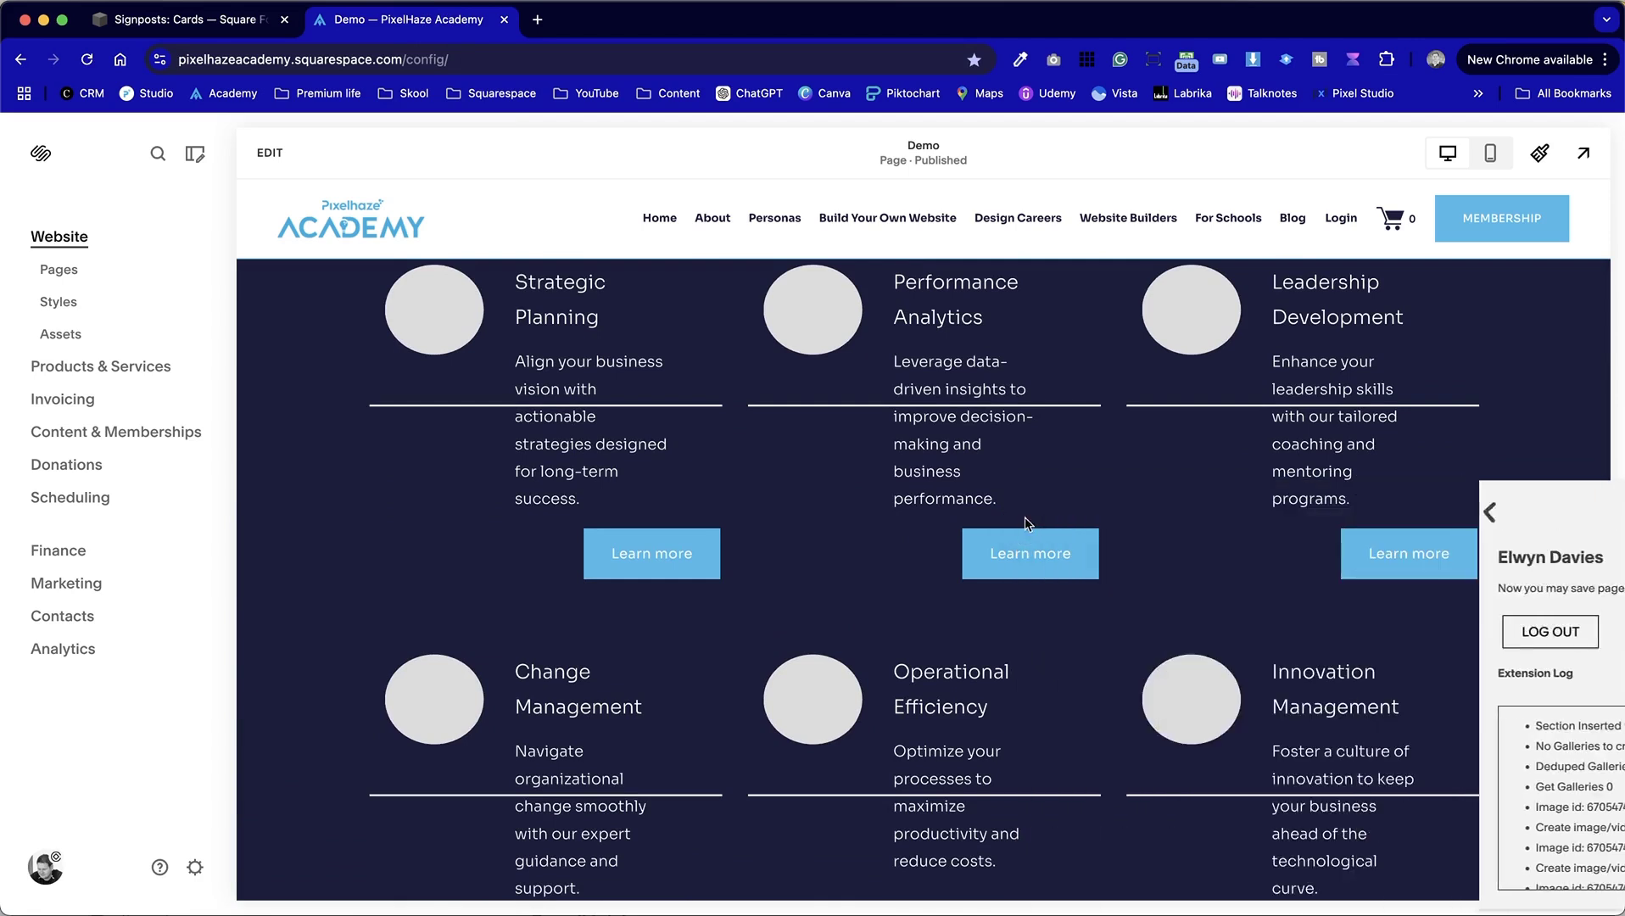
pyautogui.scroll(-4, 1026, 610)
# Enter edit mode on the card section and save the Demo page.
pyautogui.moveTo(789, 219)
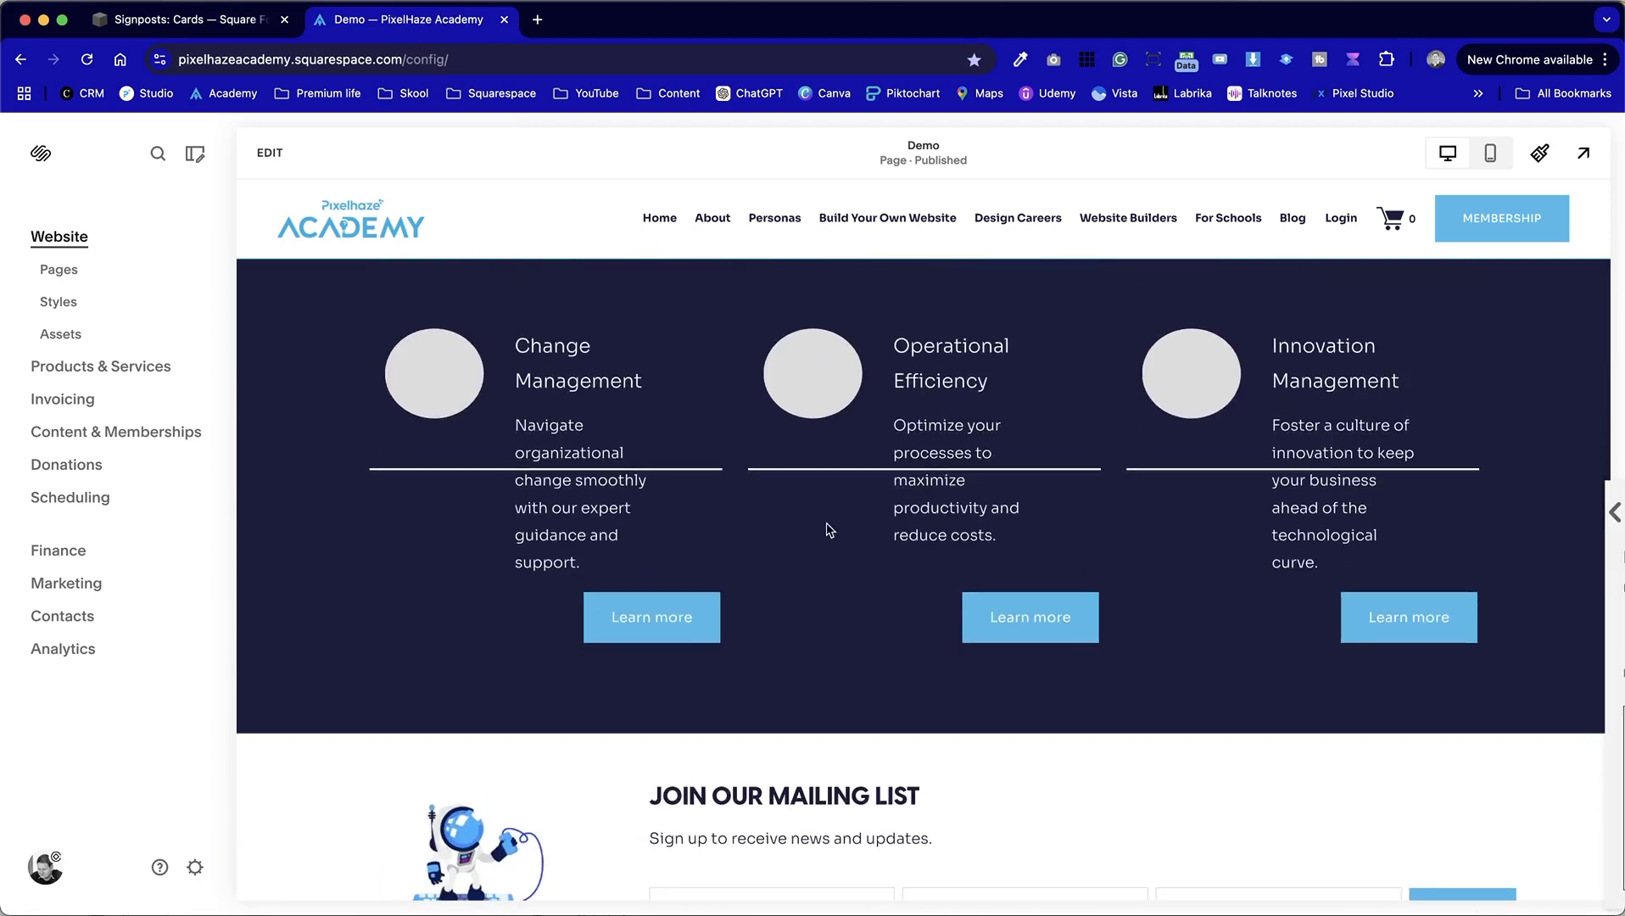
pyautogui.doubleClick(611, 458)
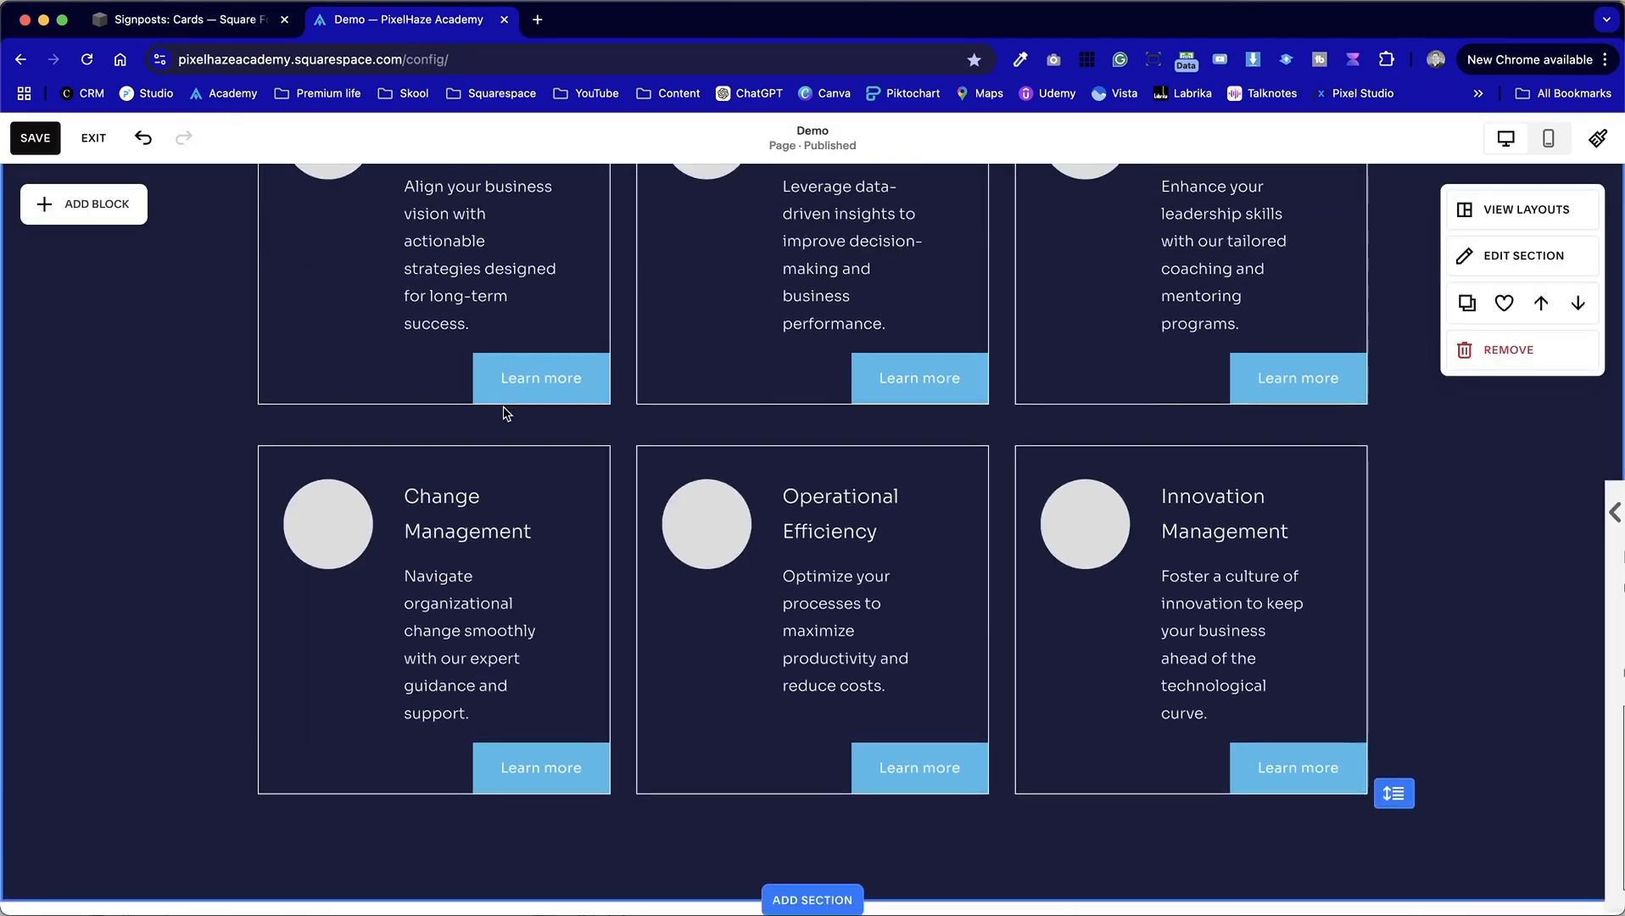
pyautogui.scroll(5, 513, 438)
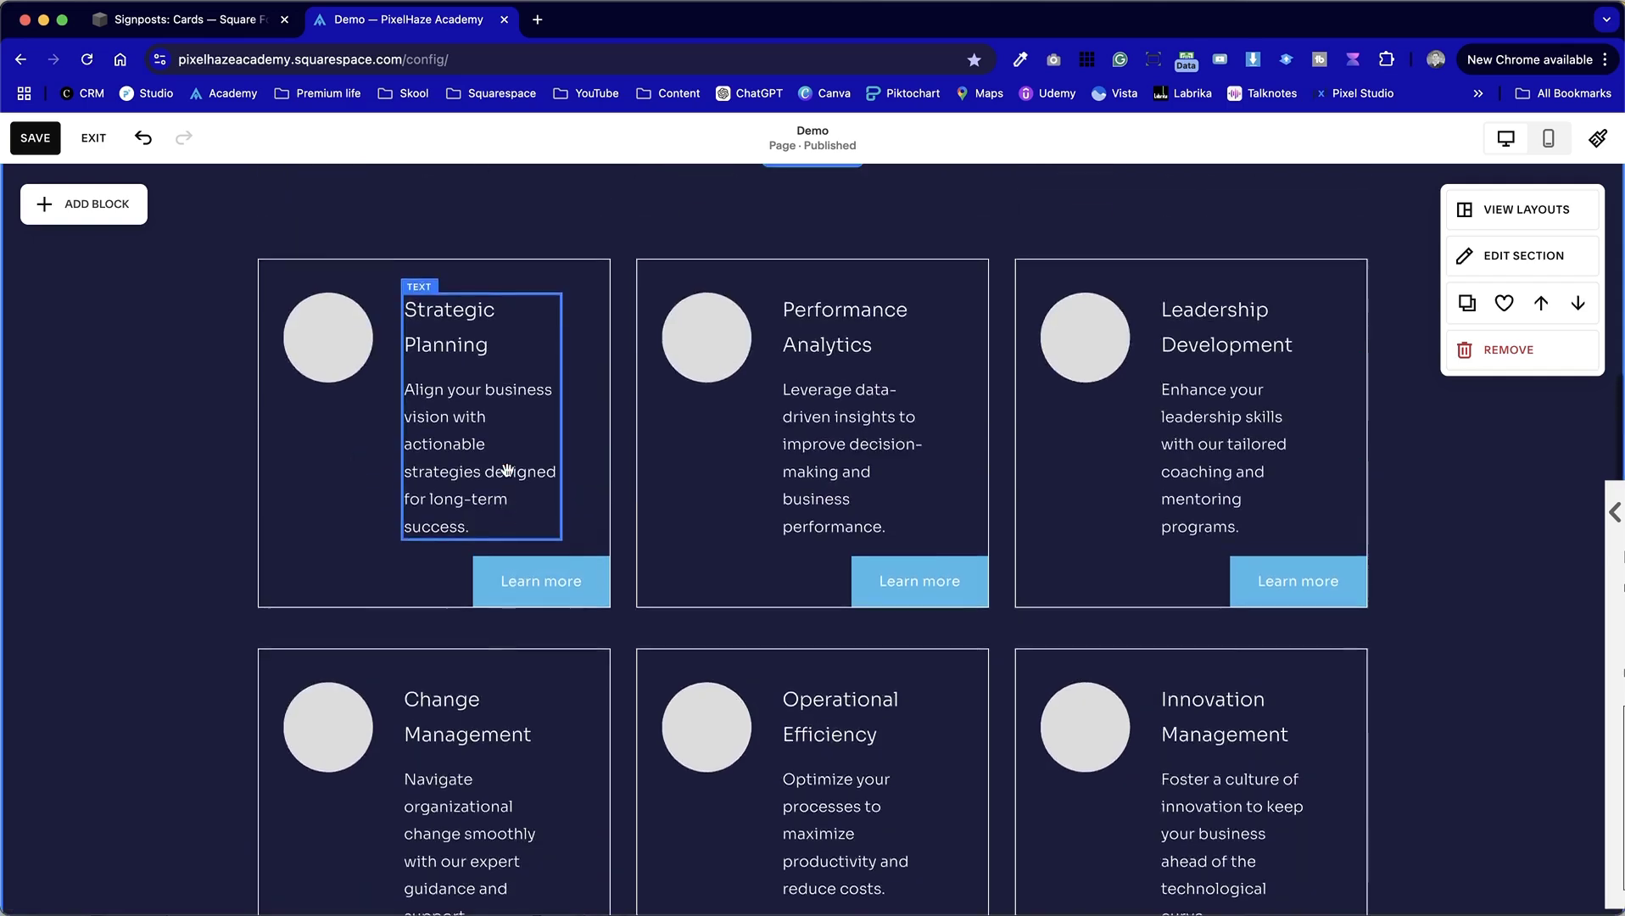
pyautogui.scroll(-6, 497, 465)
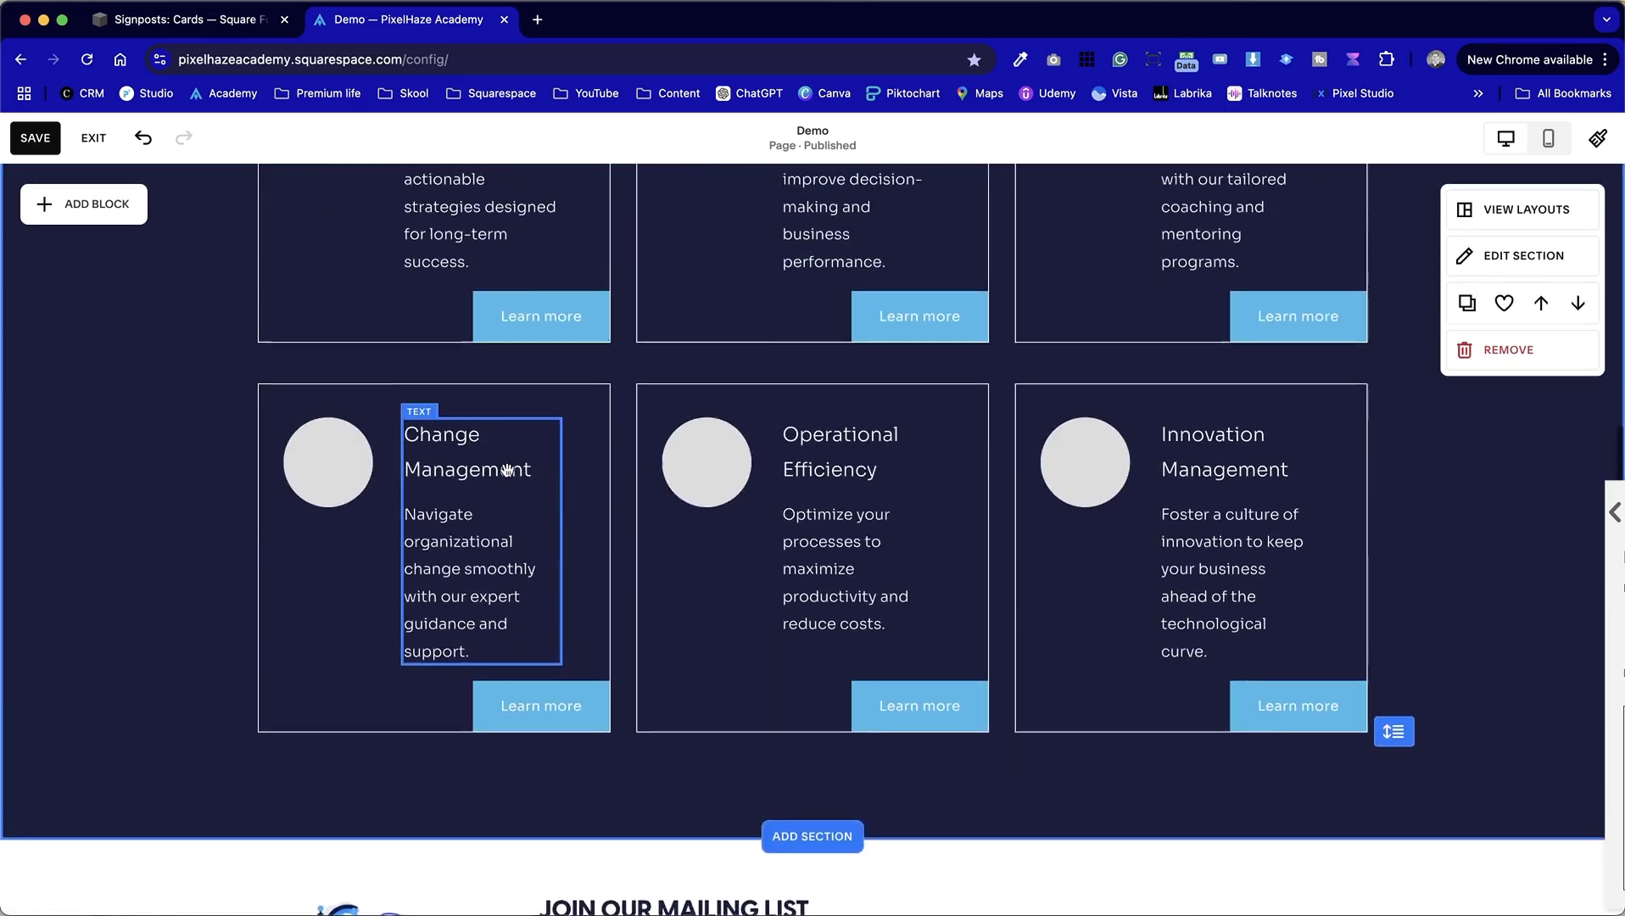
pyautogui.click(44, 144)
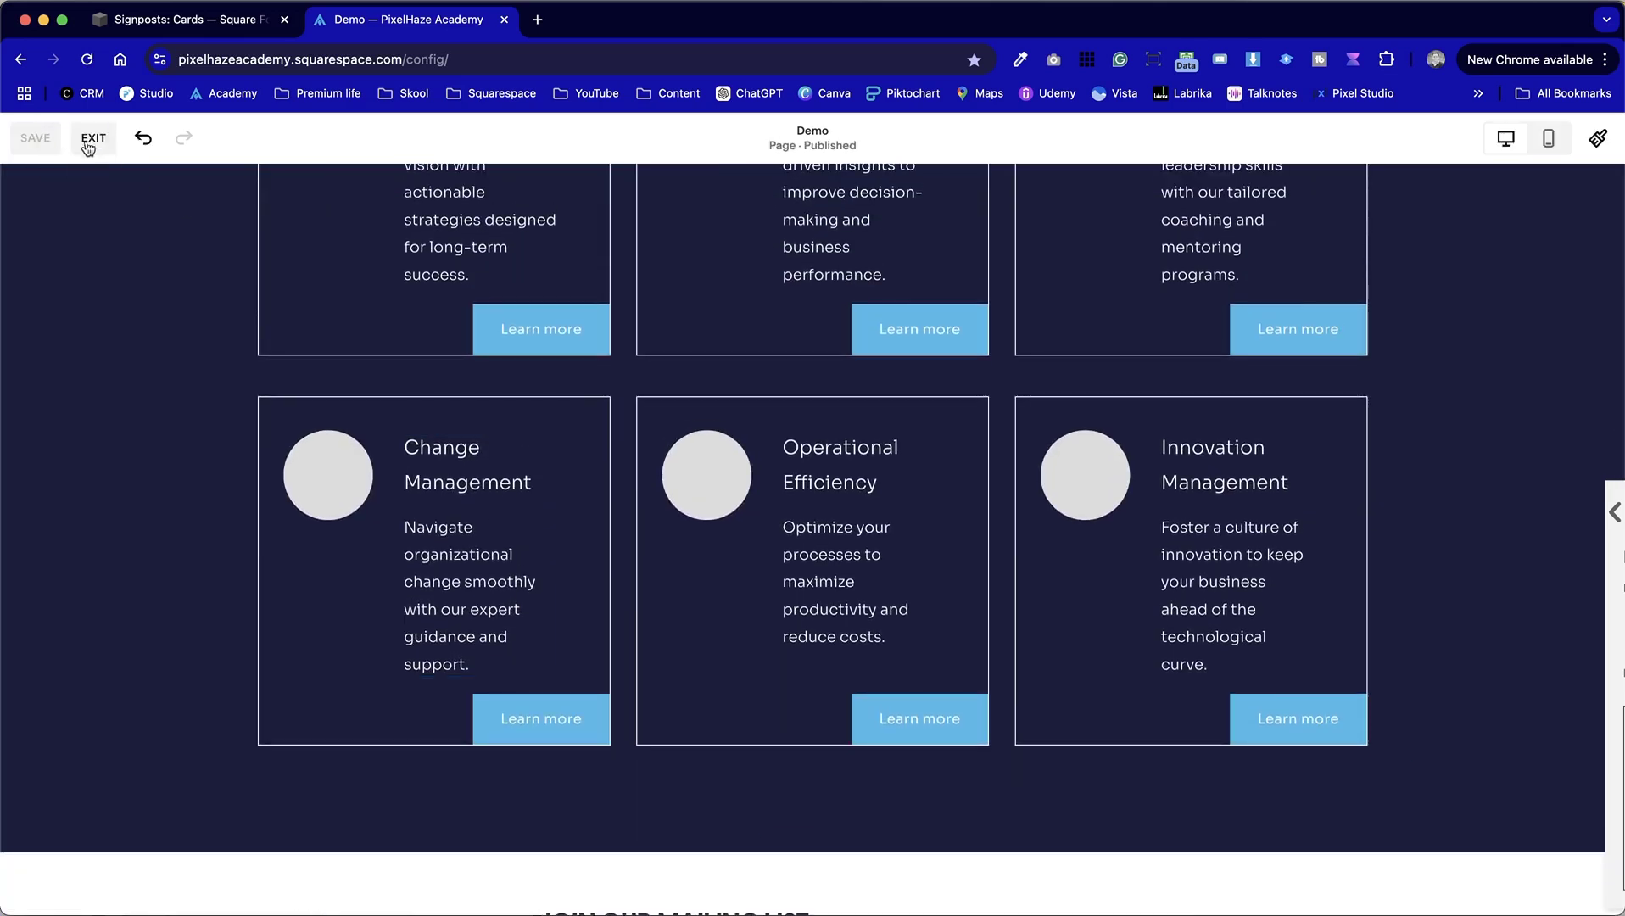
# Exit the editor and scroll the preview to review the six service cards.
pyautogui.click(93, 137)
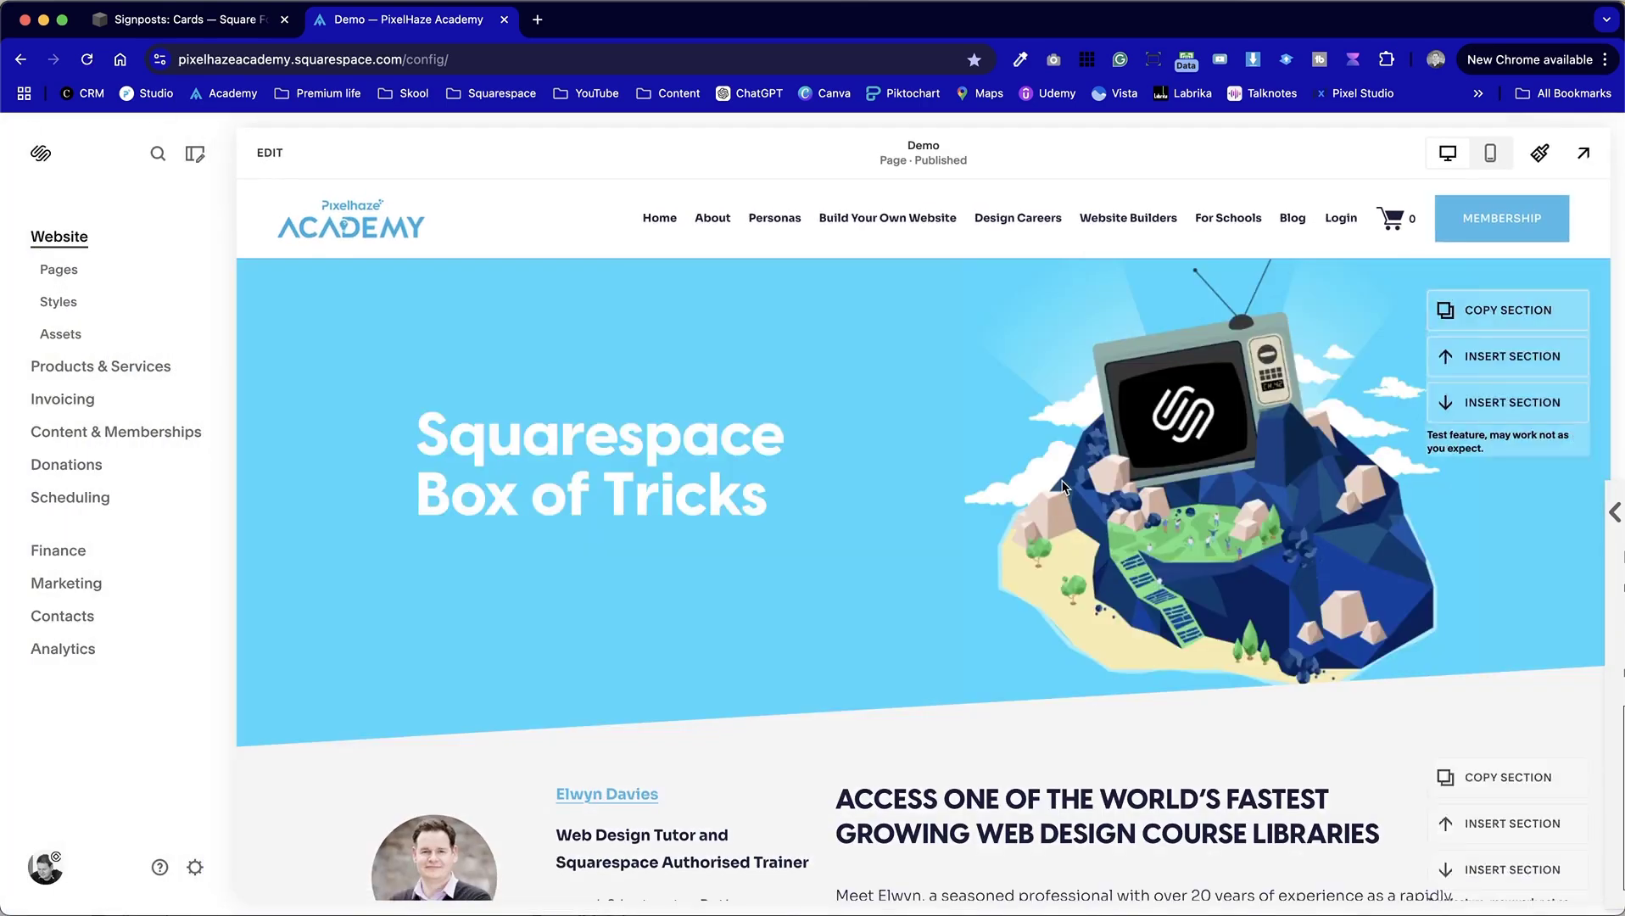
pyautogui.scroll(-15, 1064, 488)
pyautogui.scroll(4, 1063, 487)
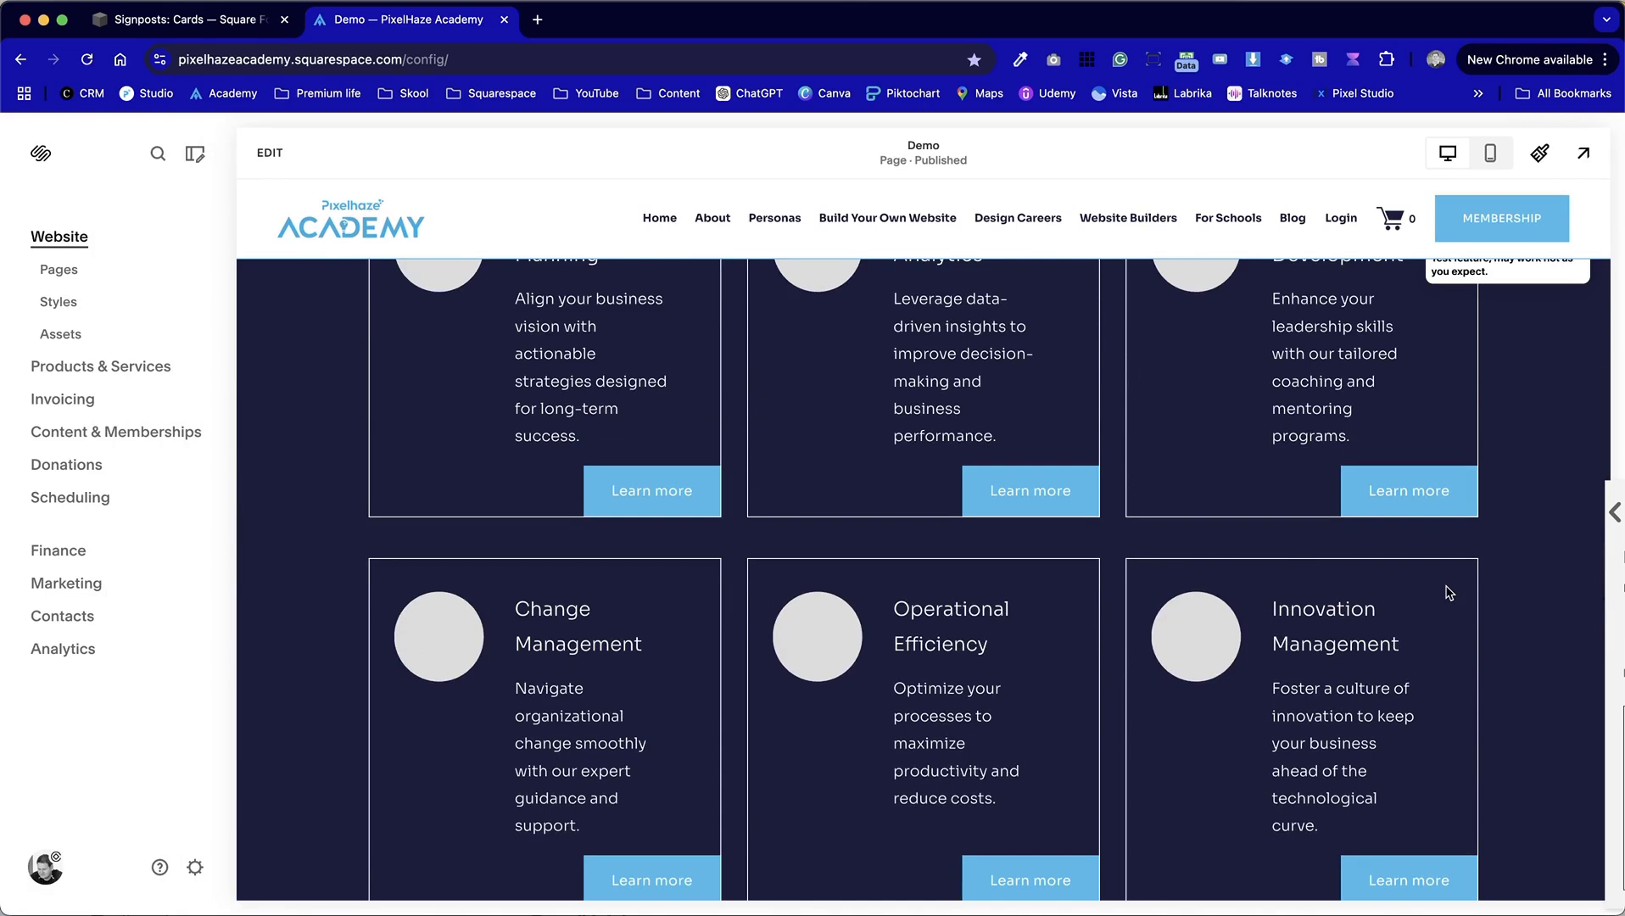
pyautogui.scroll(2, 1449, 592)
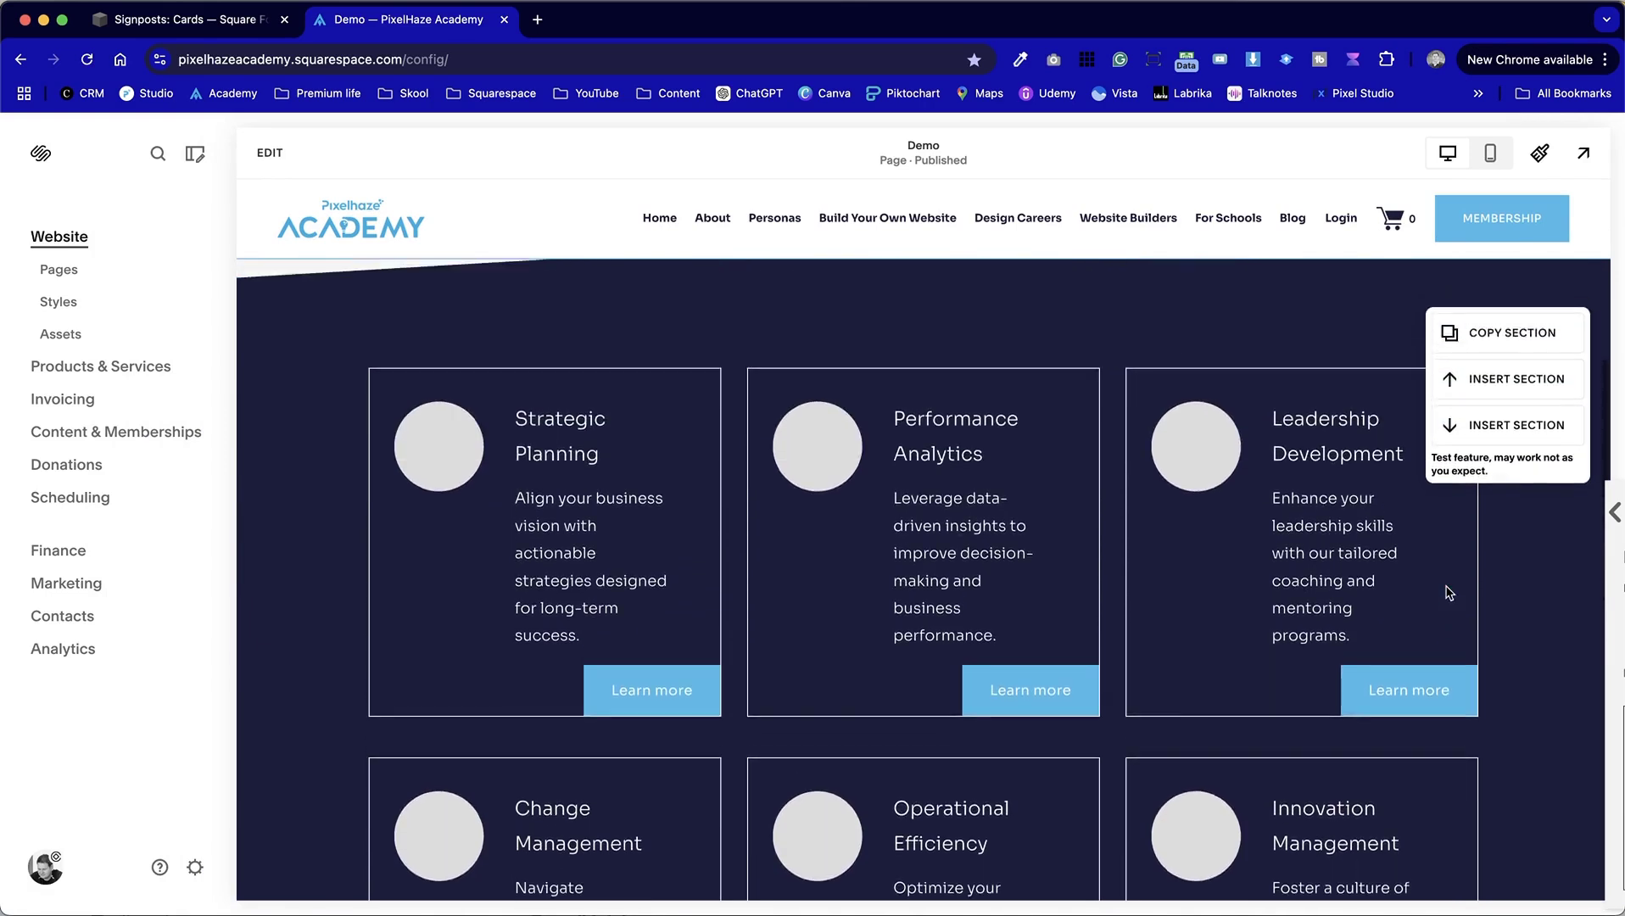
pyautogui.scroll(-4, 1449, 593)
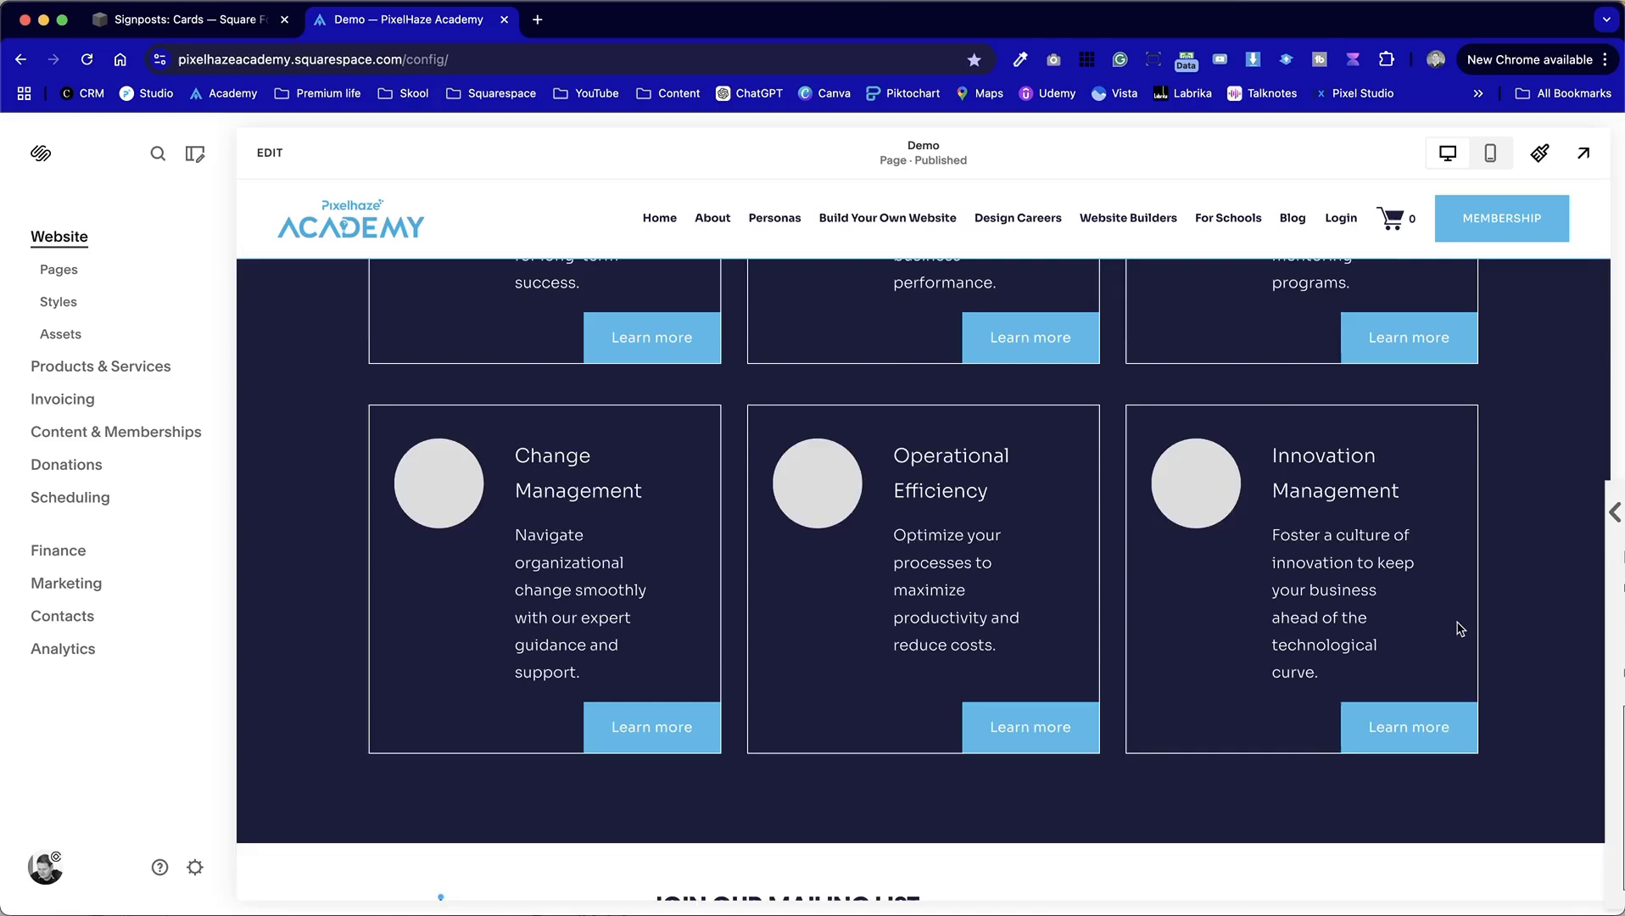
pyautogui.scroll(4, 1459, 628)
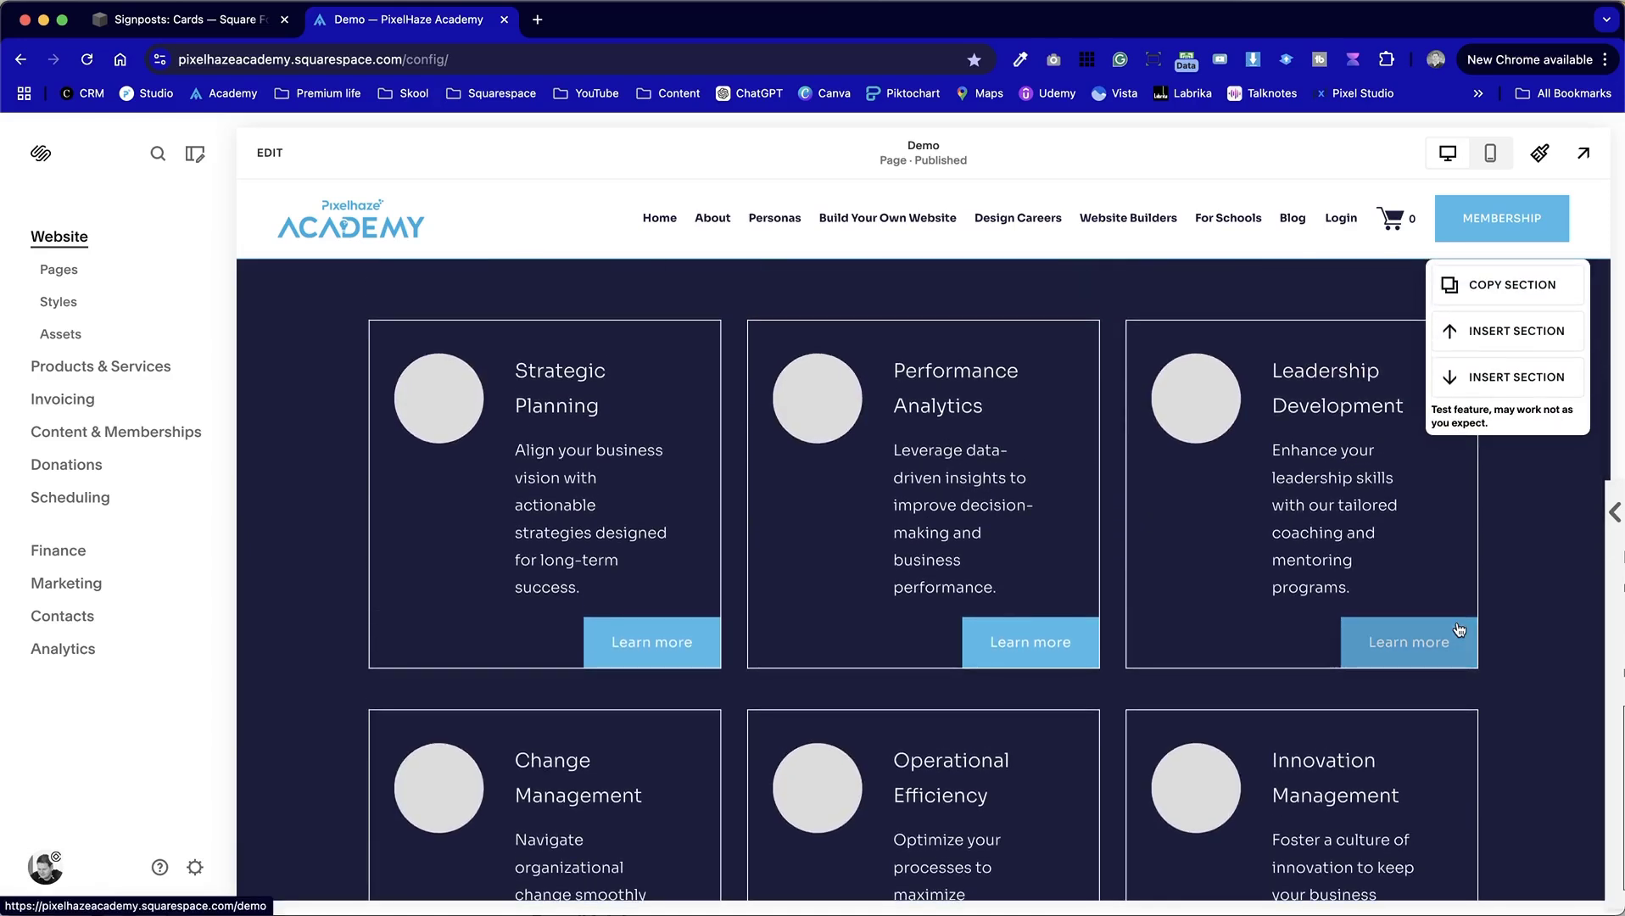
pyautogui.scroll(-1, 1459, 629)
# Preview the Signposts: Cards page at mobile size, then restore desktop view and return to Demo.
pyautogui.click(1458, 625)
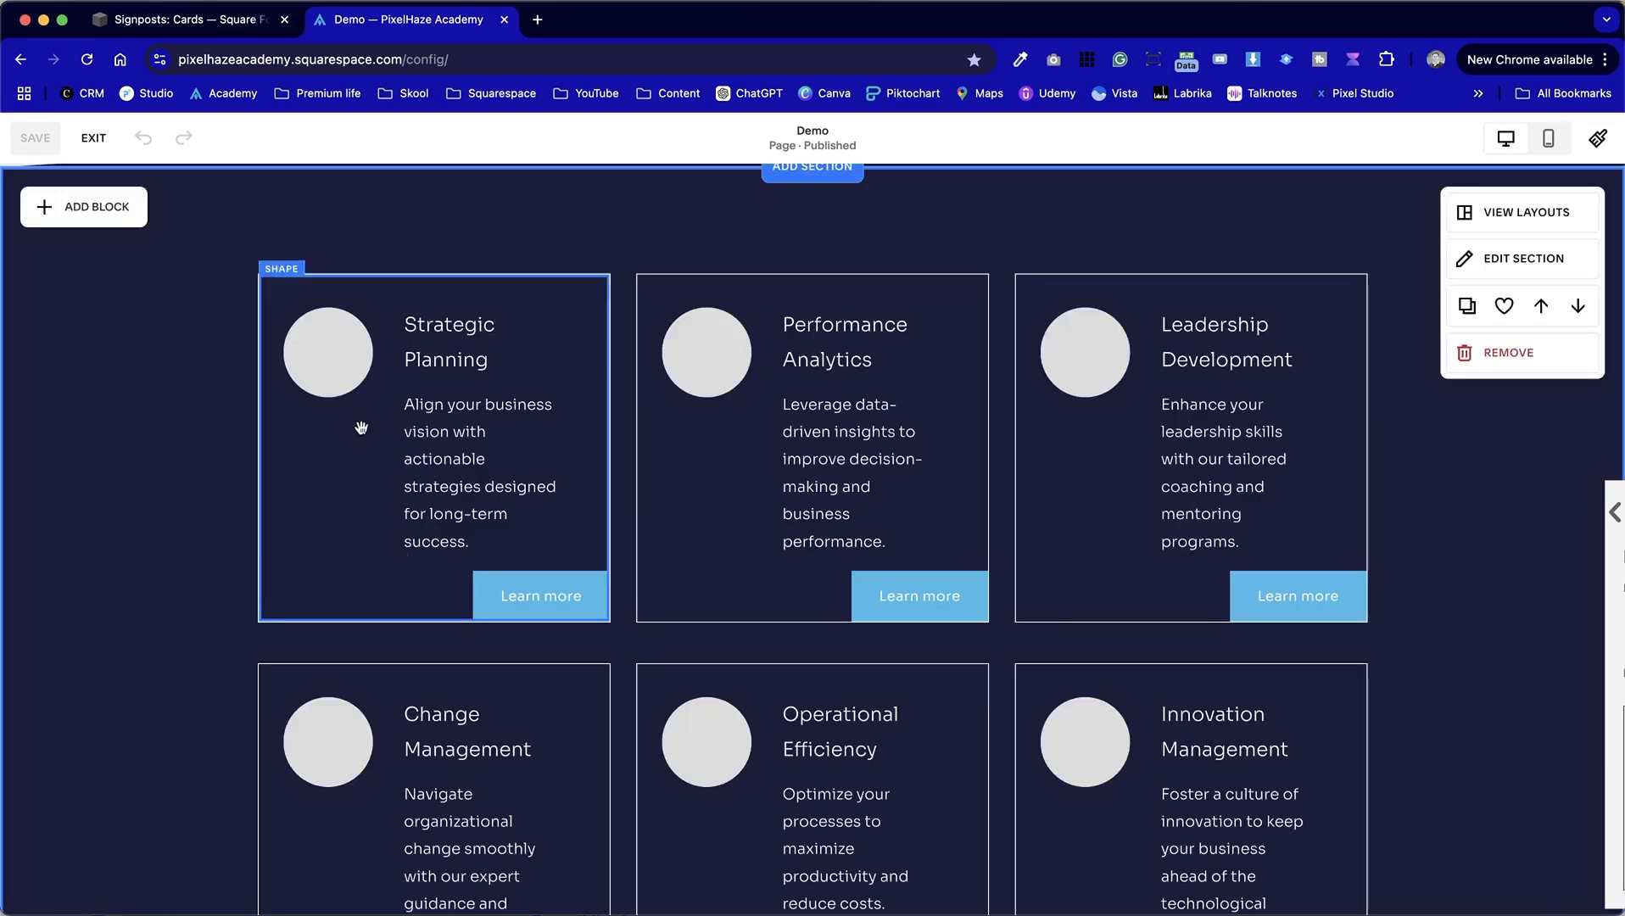
pyautogui.click(193, 19)
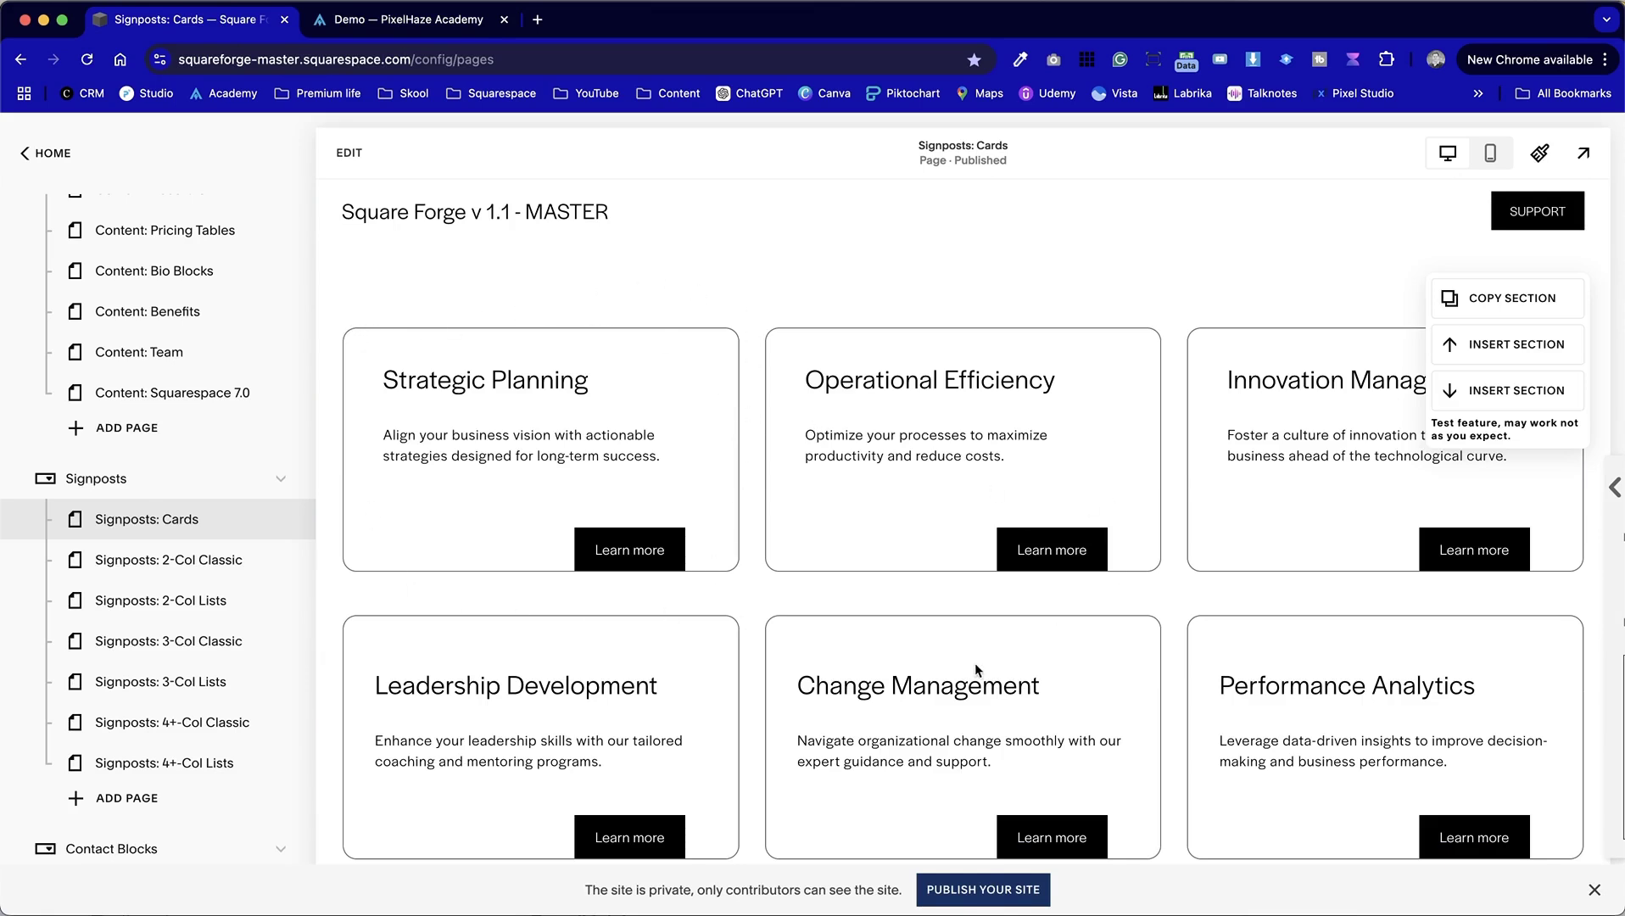
pyautogui.click(1489, 157)
pyautogui.scroll(-15, 988, 558)
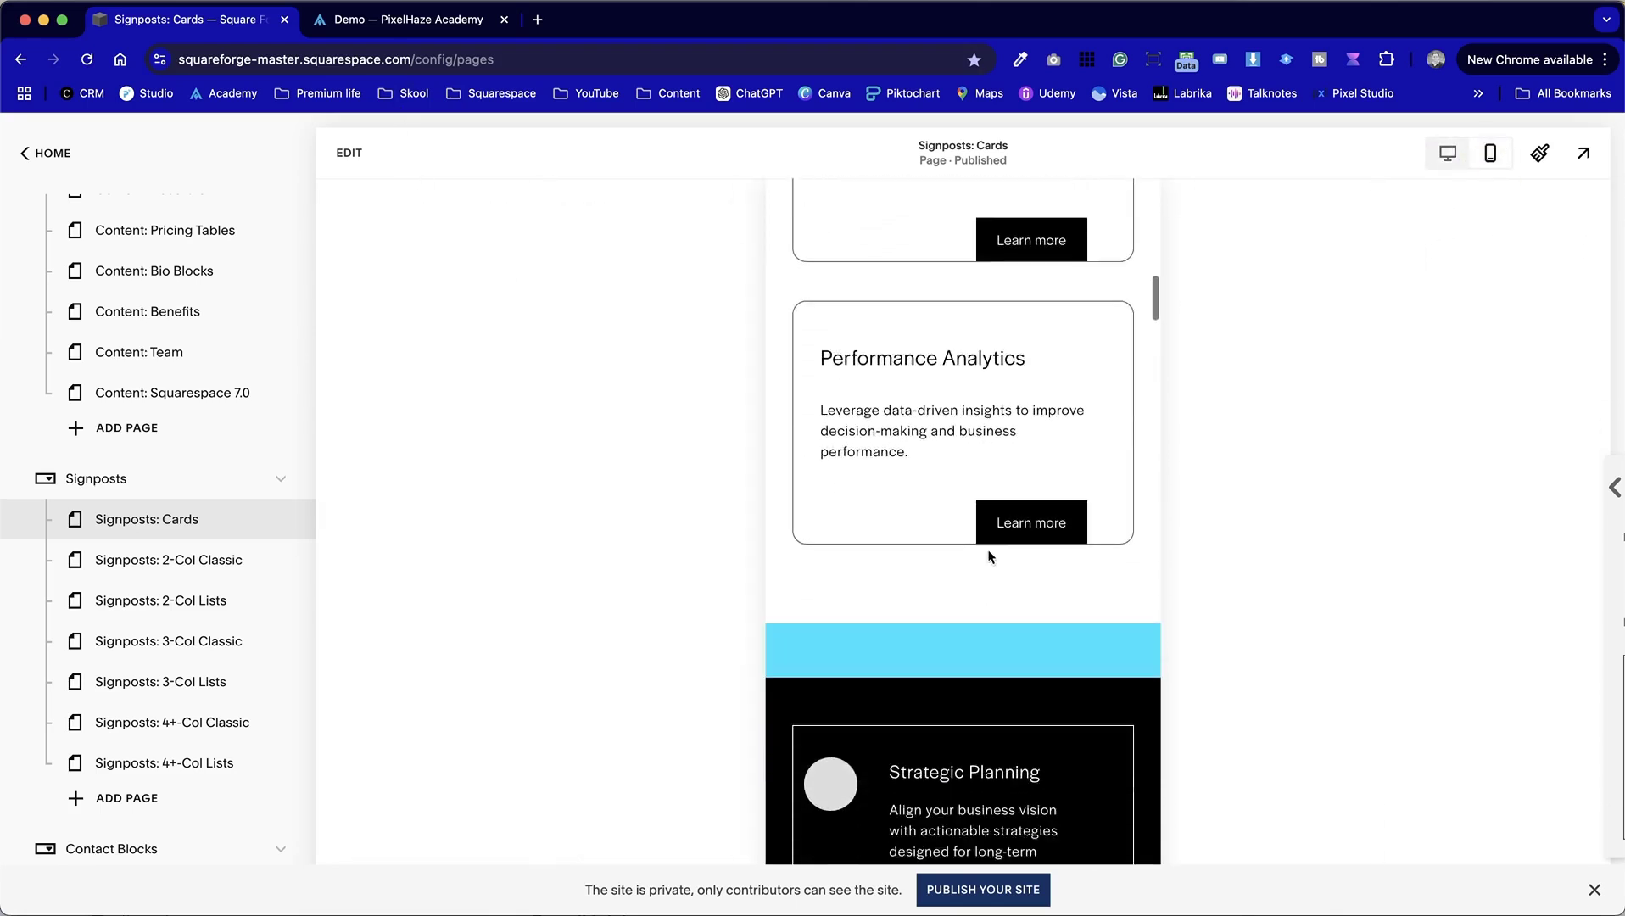
pyautogui.scroll(15, 990, 557)
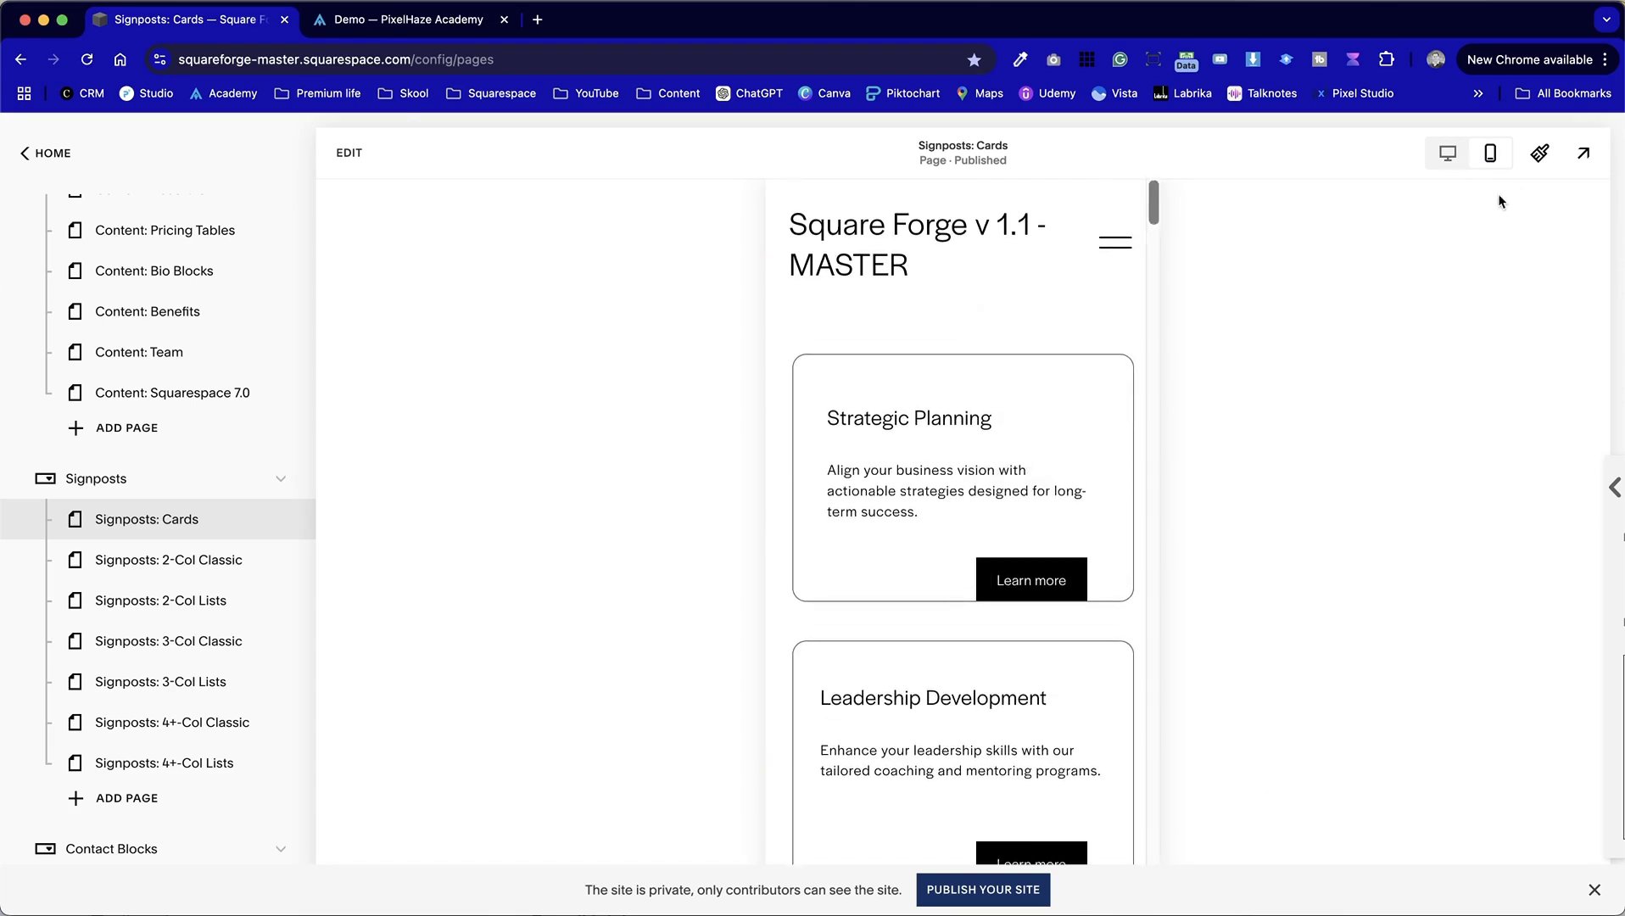
pyautogui.click(1450, 154)
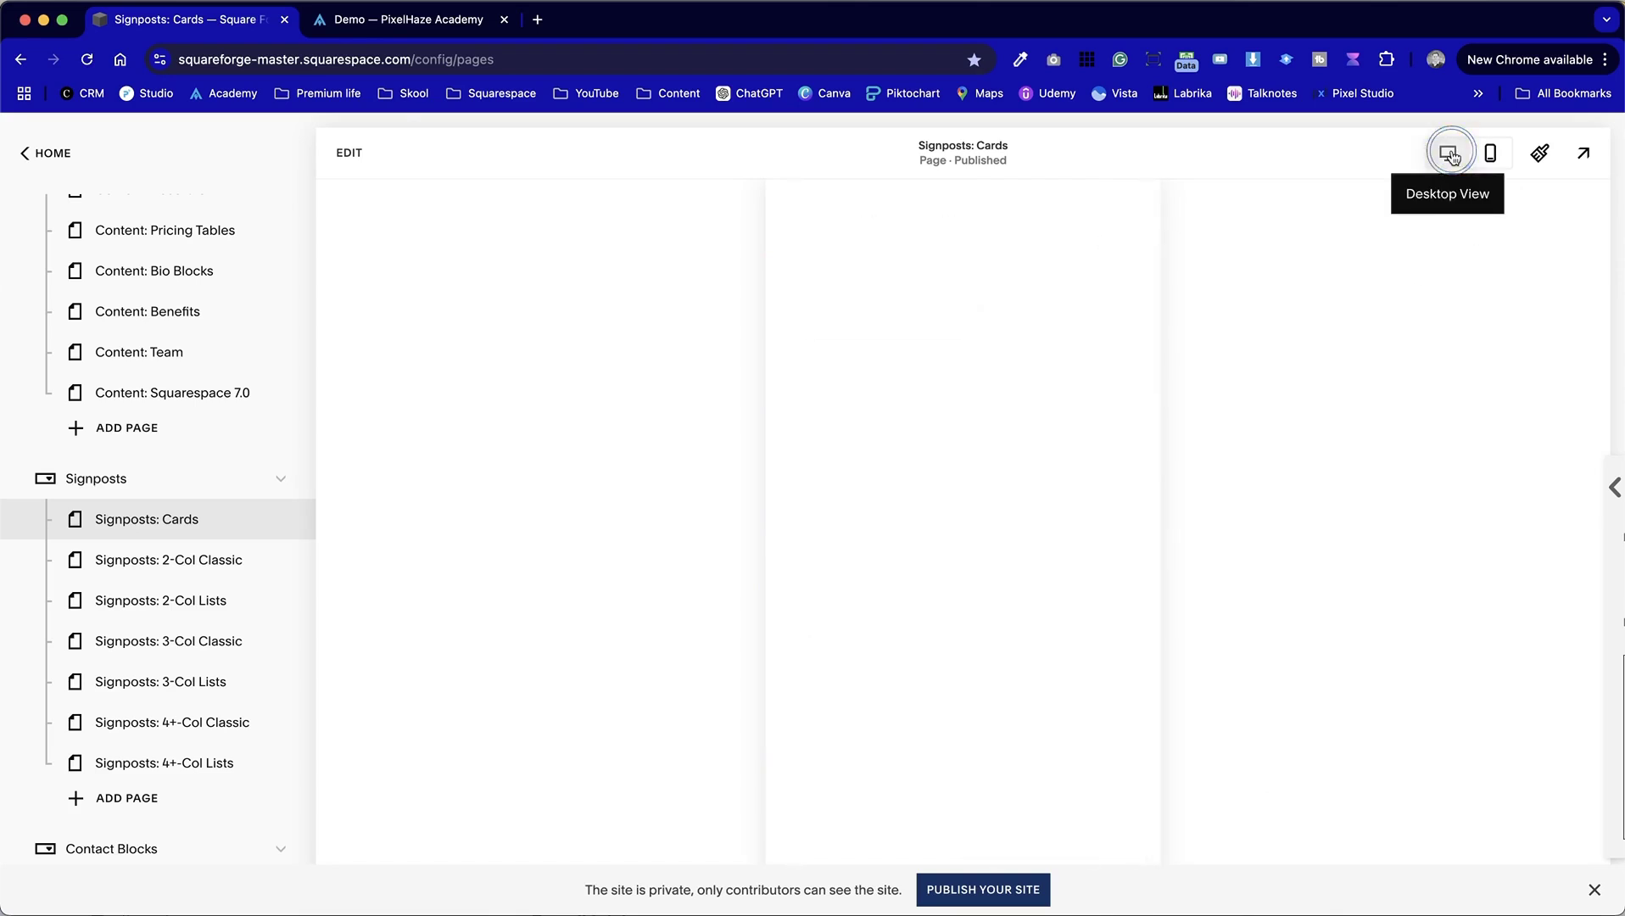
pyautogui.click(381, 29)
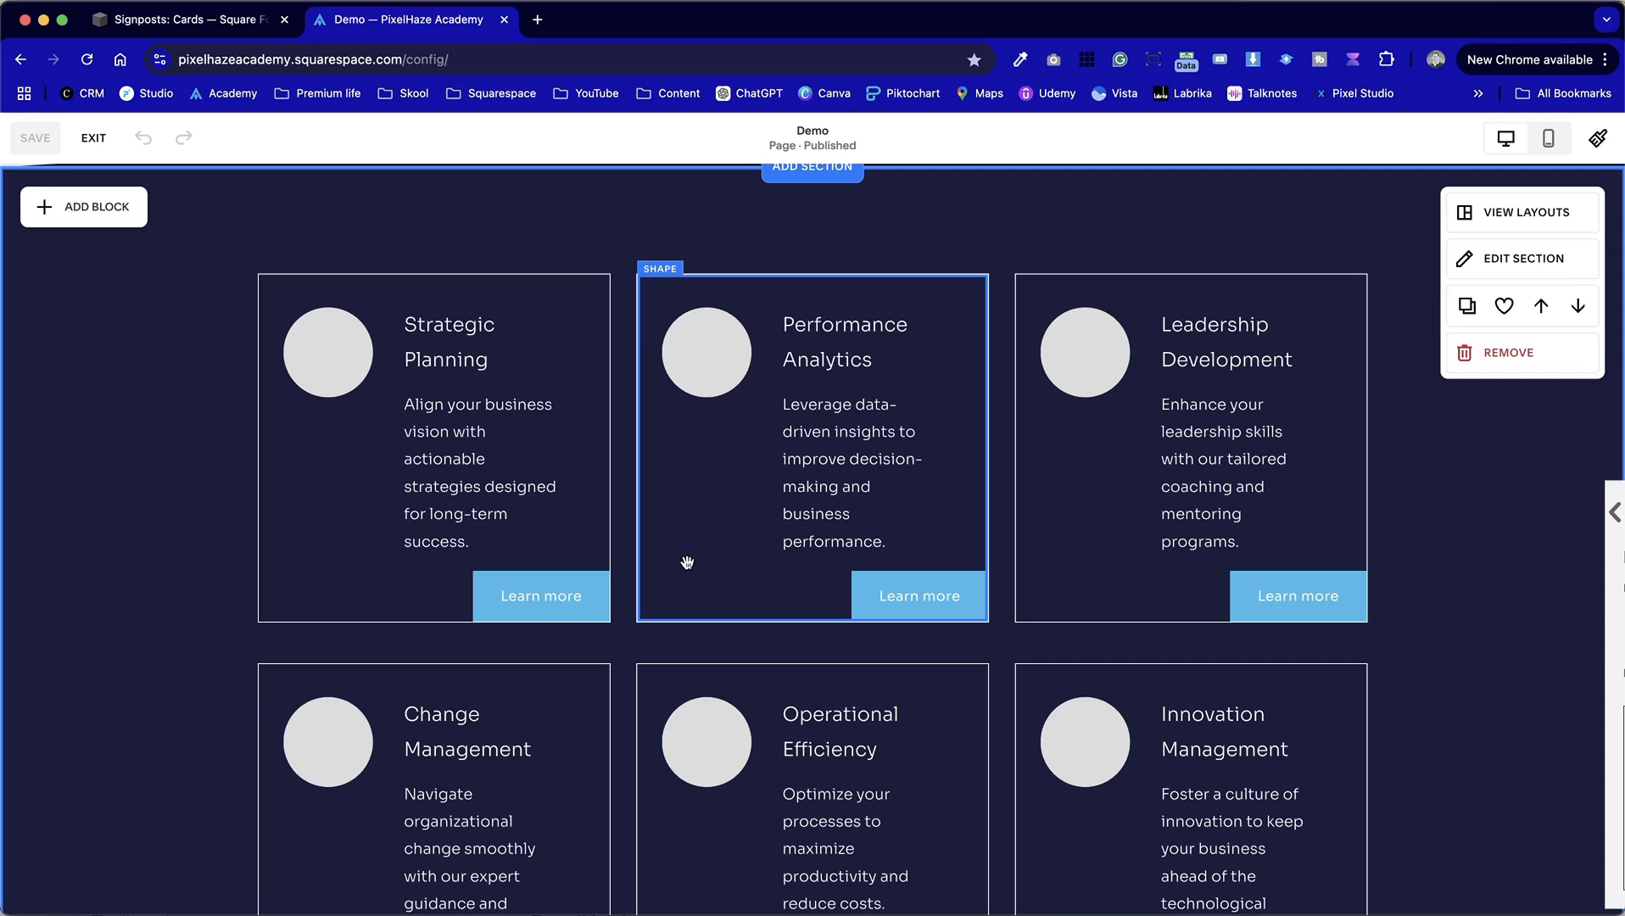
# Switch on the Divider toggle in the cards section's Styling settings for a slanted edge.
pyautogui.scroll(-3, 640, 647)
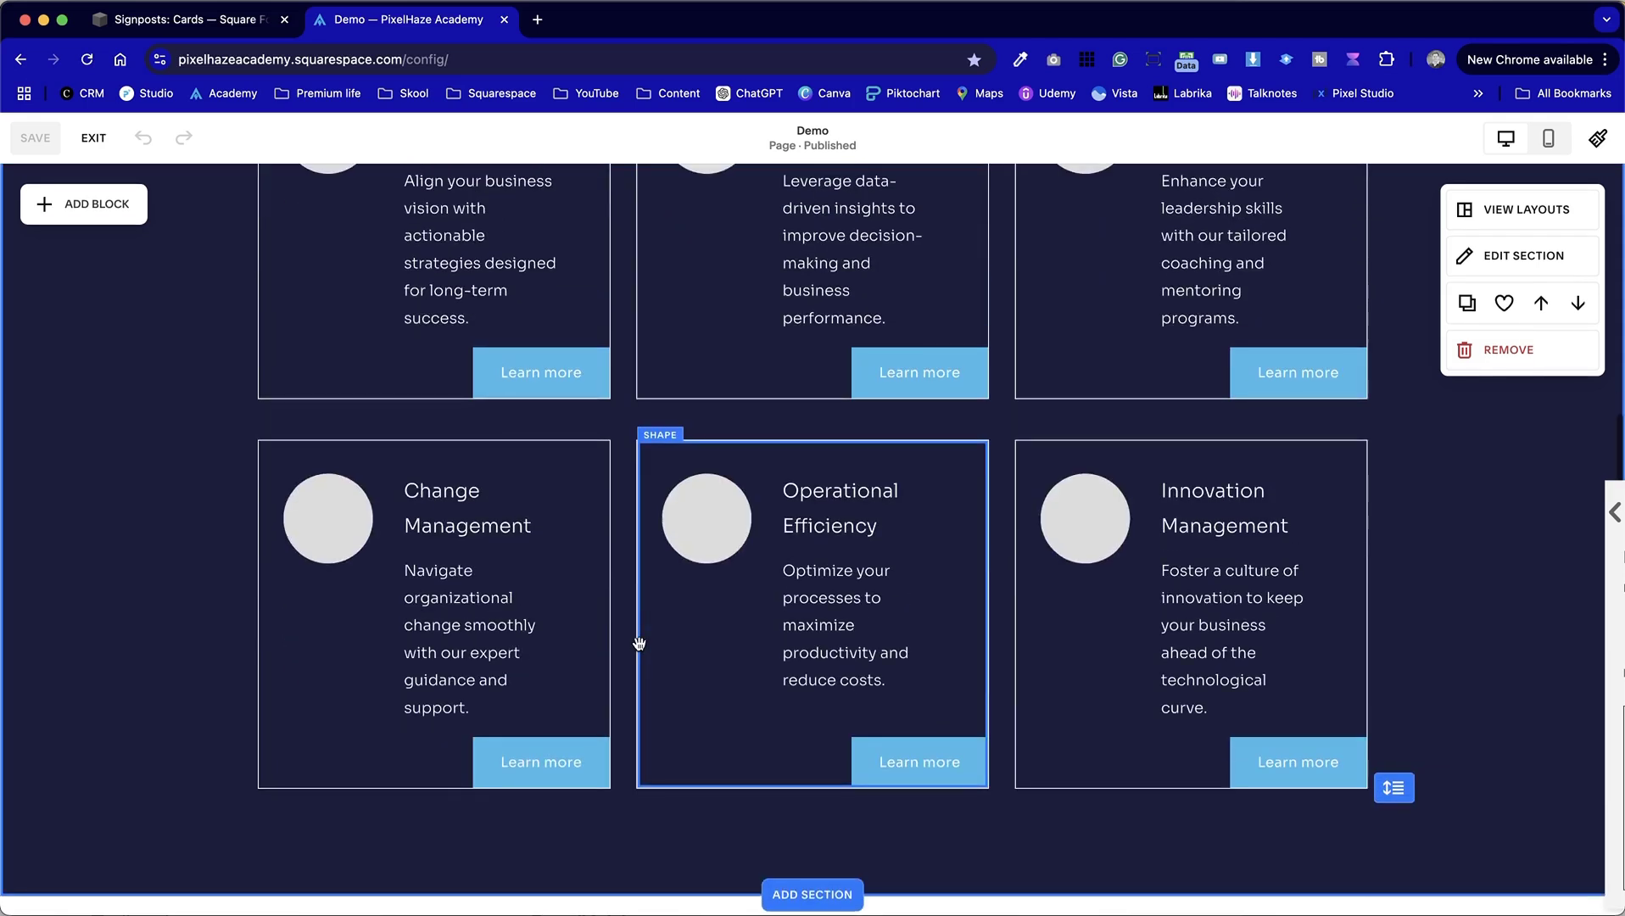
pyautogui.scroll(-2, 653, 671)
pyautogui.scroll(2, 849, 653)
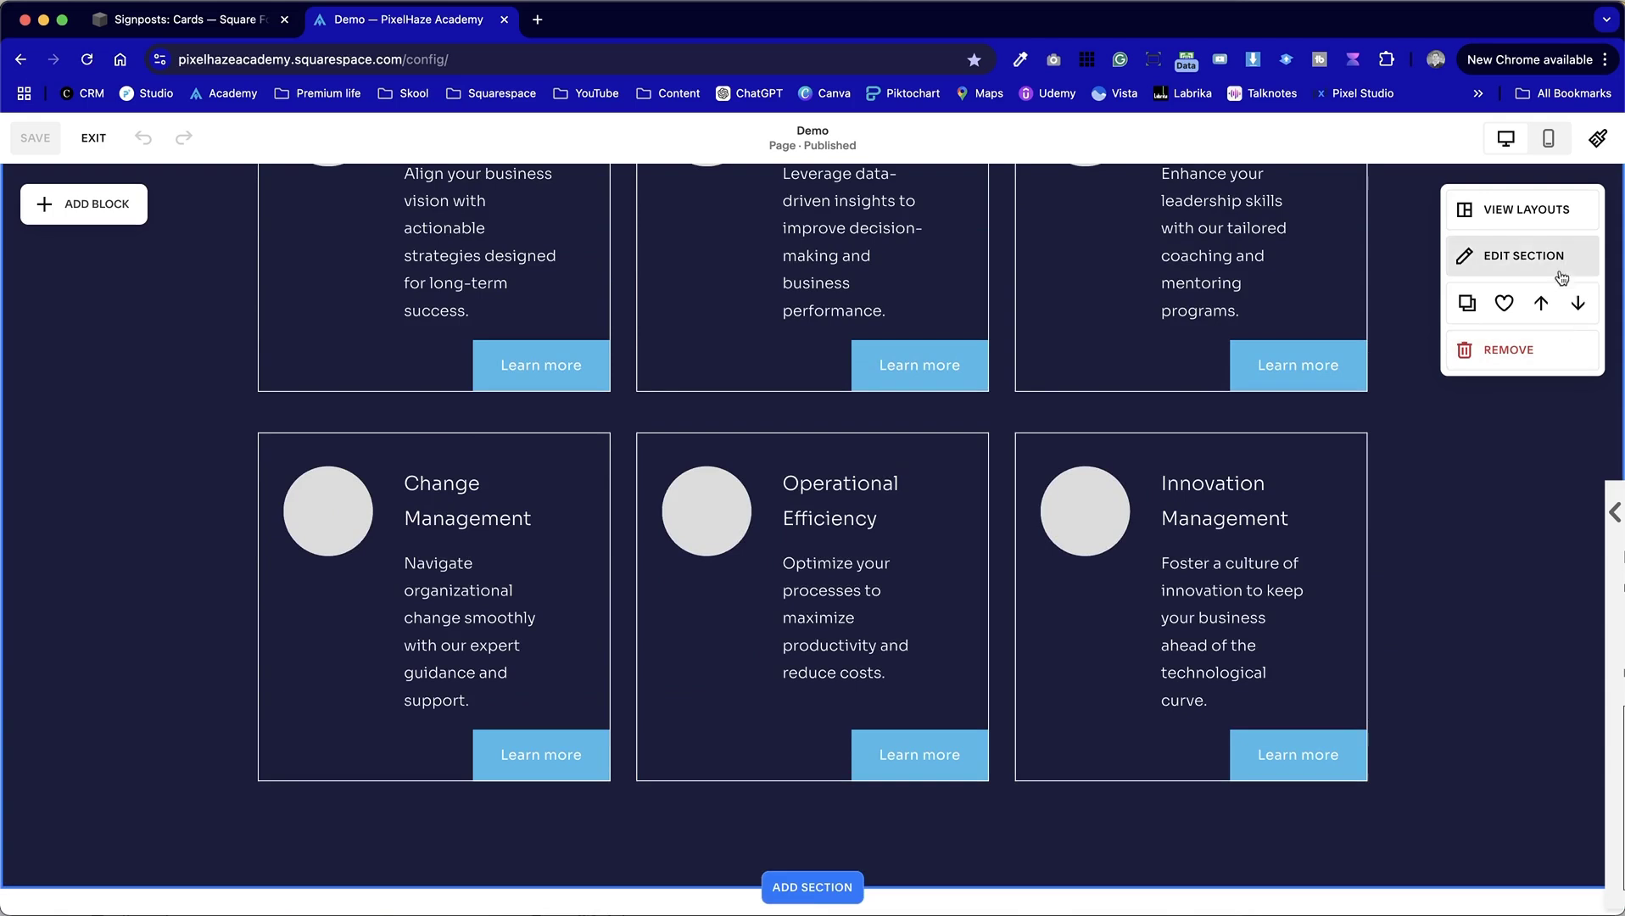
pyautogui.click(1460, 256)
pyautogui.scroll(-2, 1484, 560)
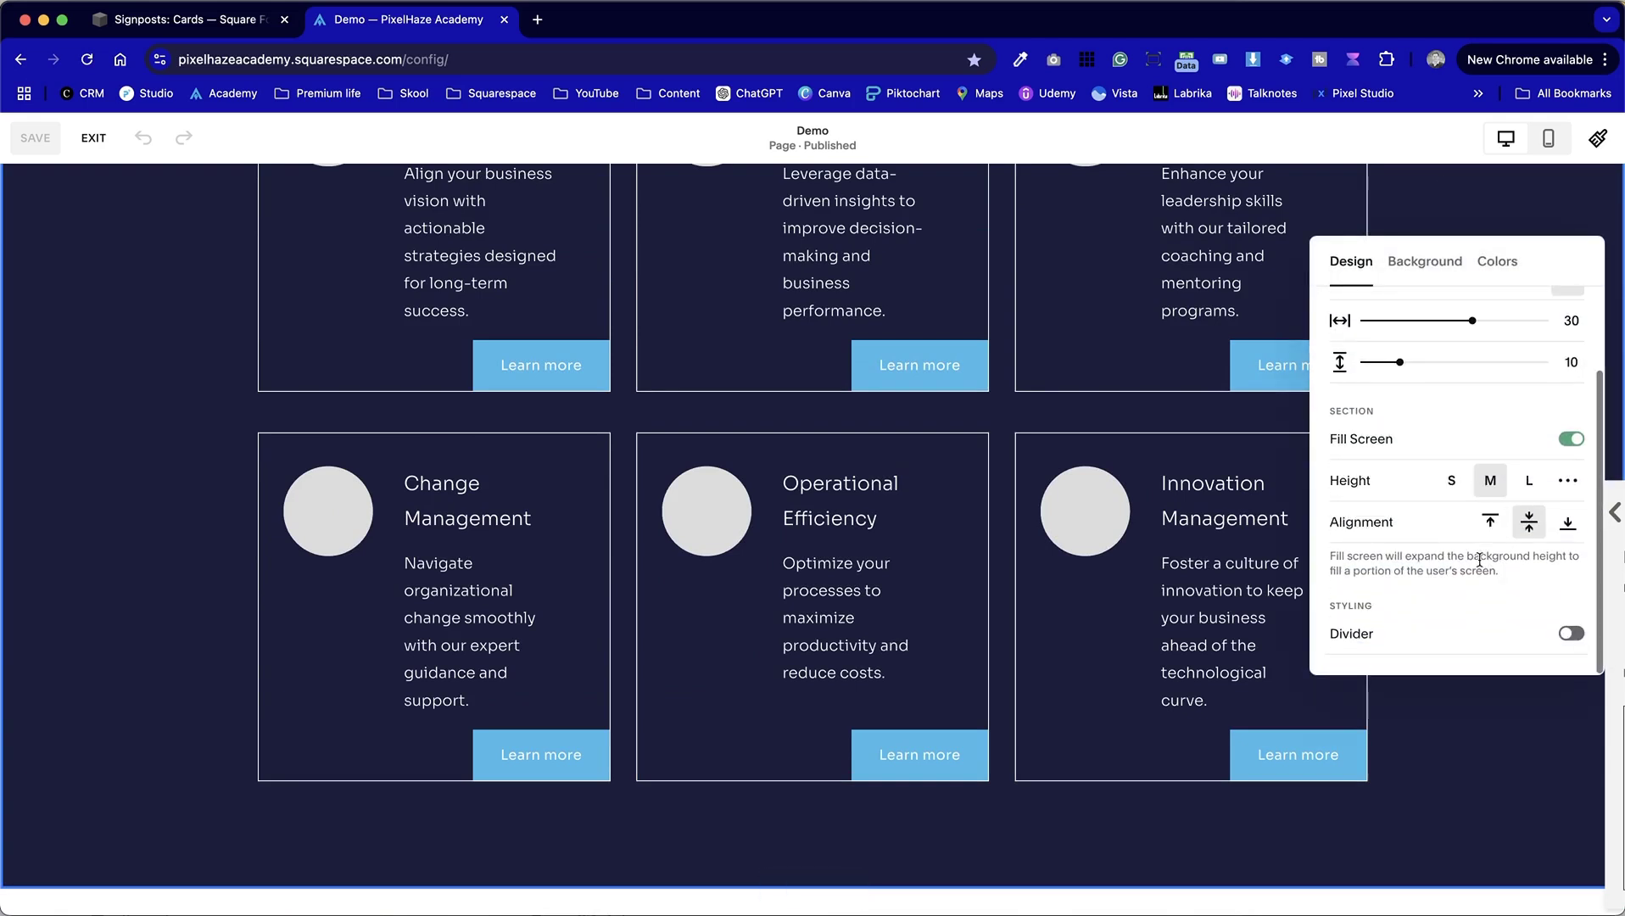
pyautogui.click(1571, 633)
pyautogui.scroll(-5, 1412, 537)
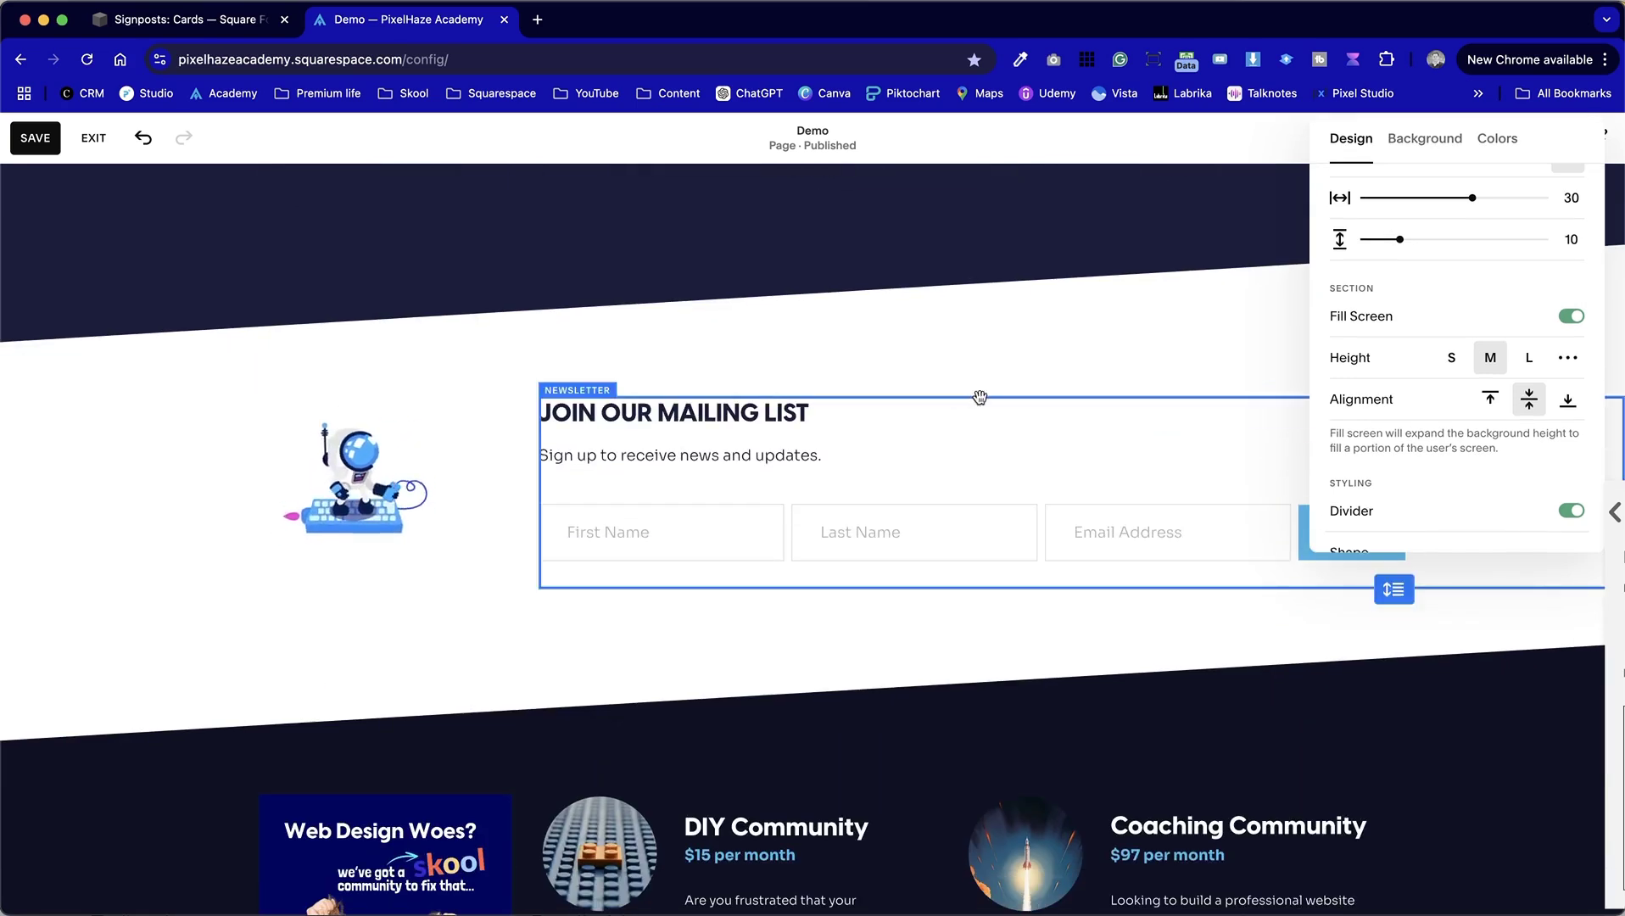
pyautogui.scroll(4, 239, 333)
pyautogui.click(192, 395)
pyautogui.scroll(5, 192, 394)
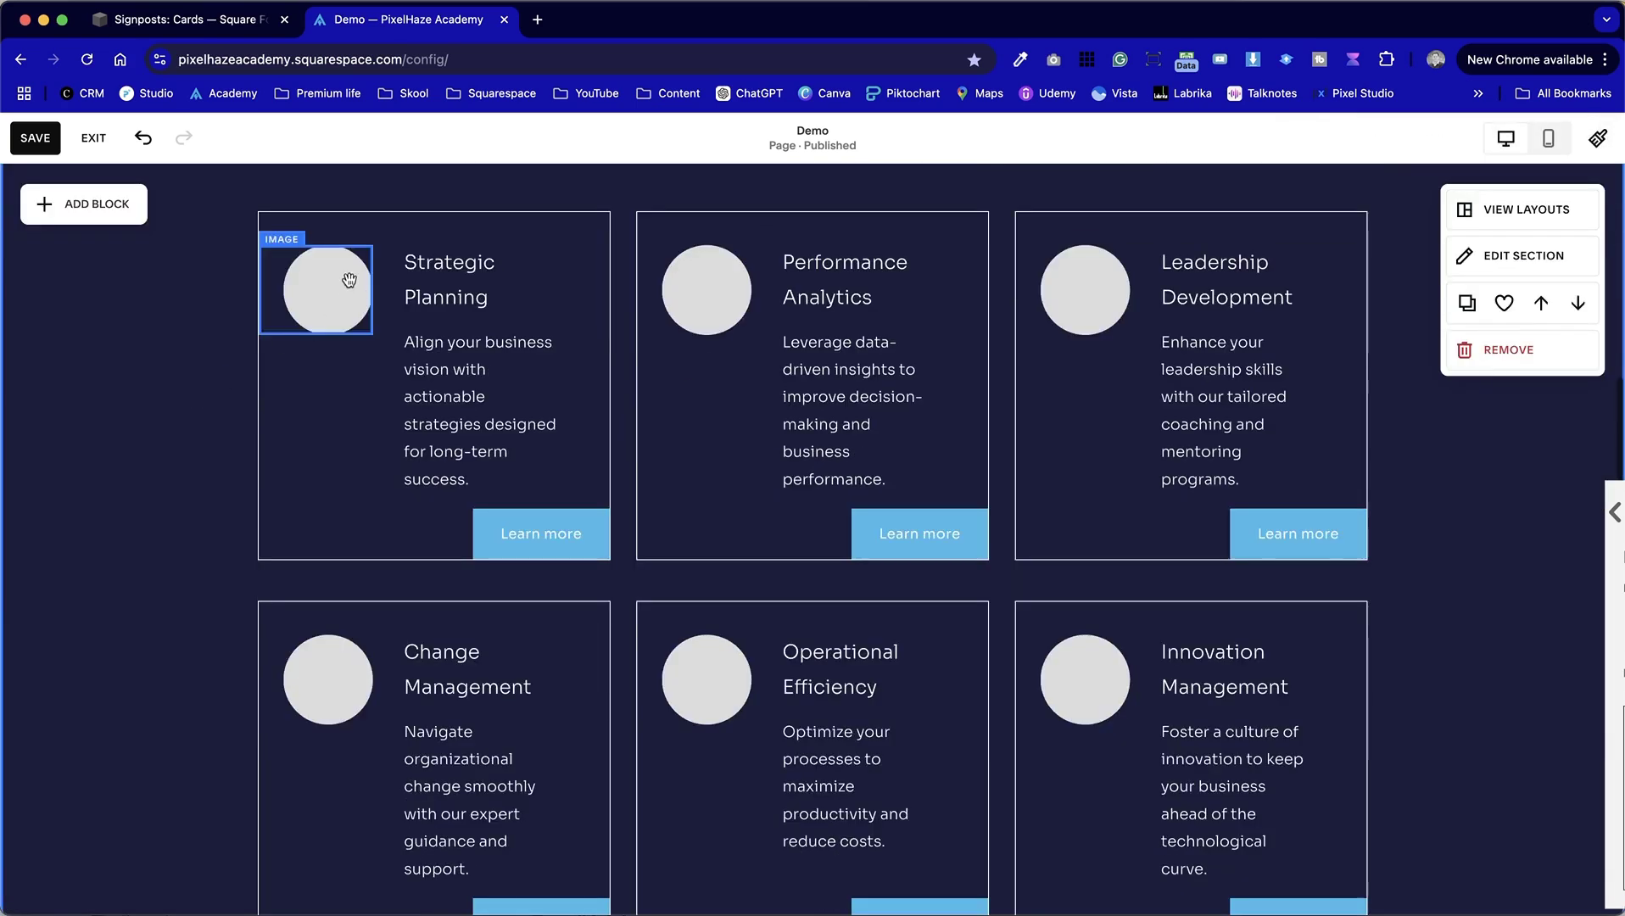
# Swap the Strategic Planning card's grey circle for the library's Synergy of Social Media & Web Design image.
pyautogui.doubleClick(332, 280)
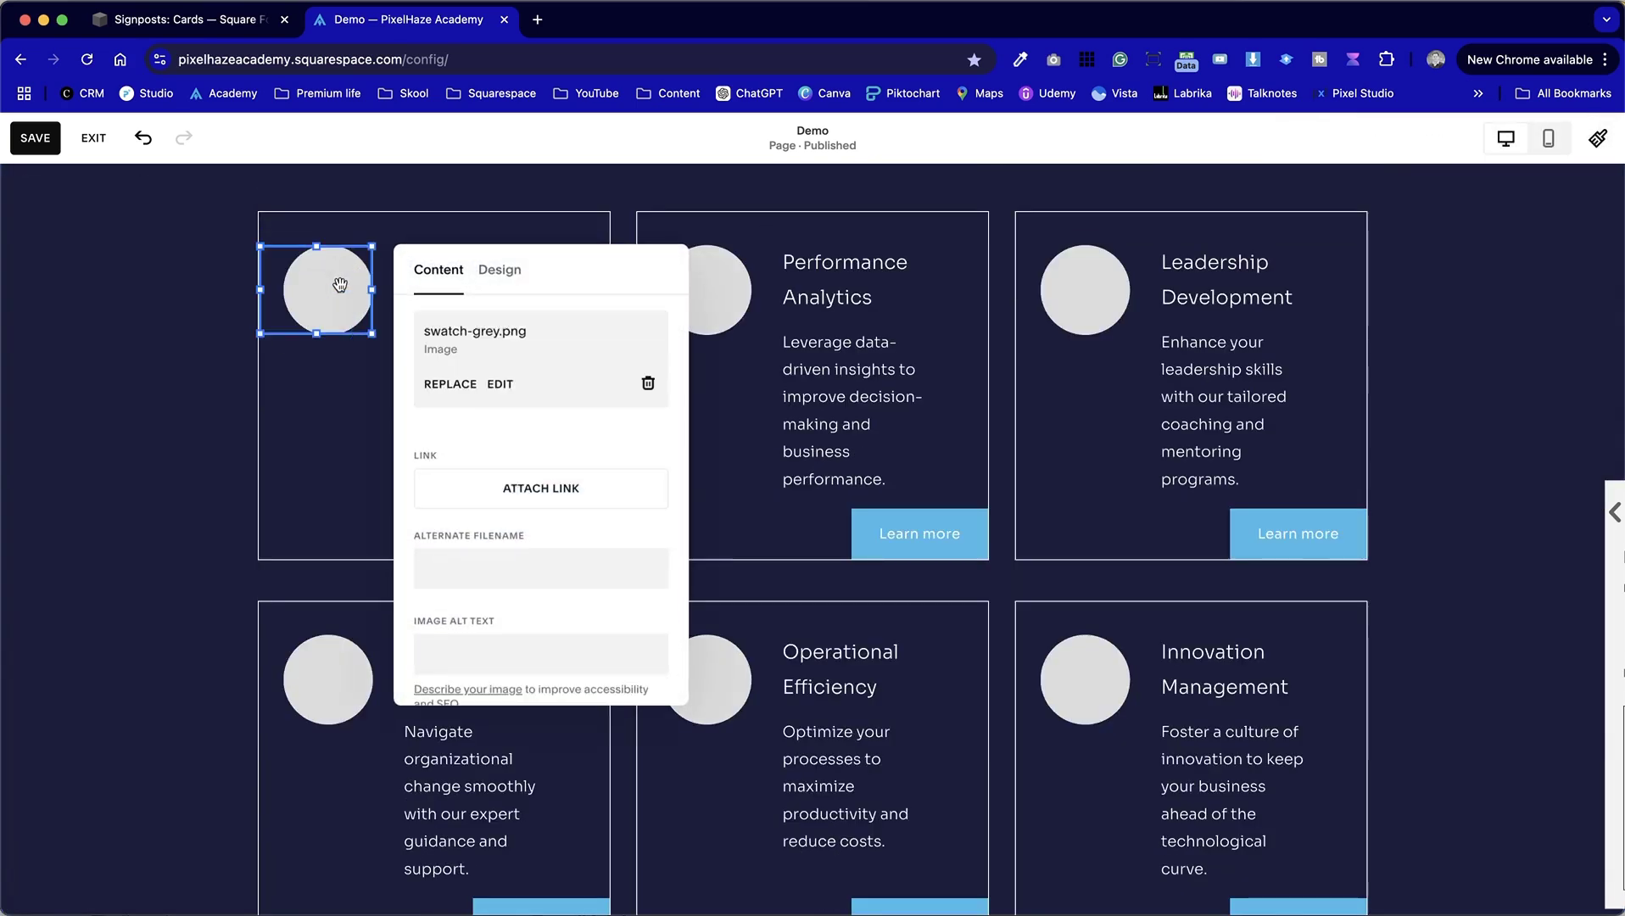
pyautogui.click(464, 430)
pyautogui.click(577, 519)
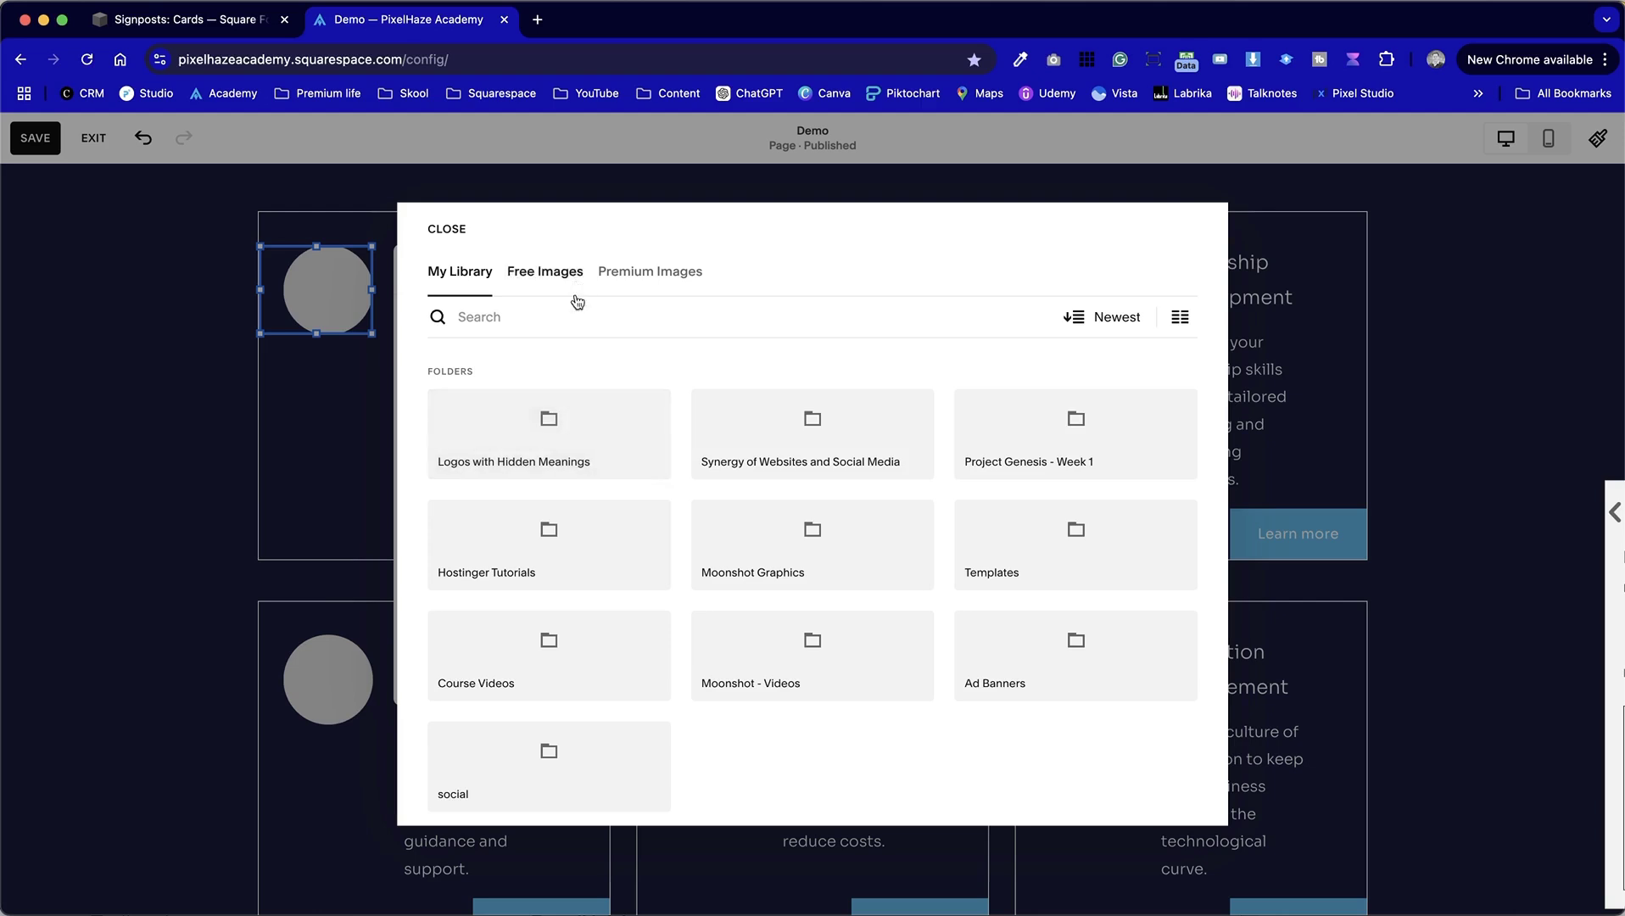
pyautogui.scroll(-5, 594, 529)
pyautogui.scroll(-1, 597, 530)
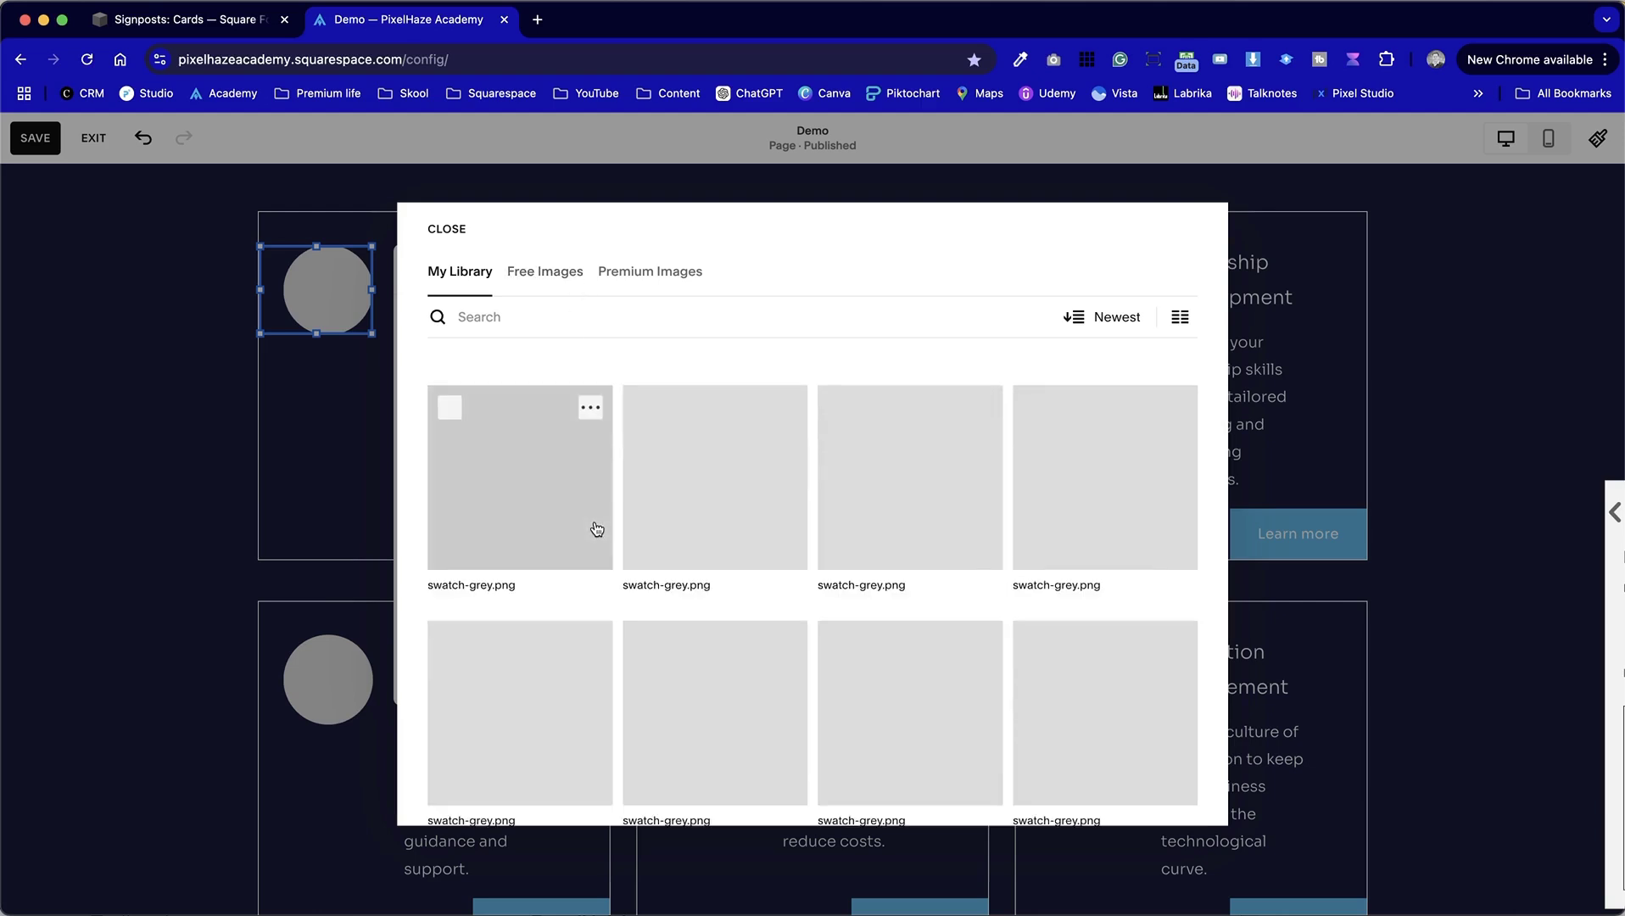
pyautogui.scroll(-3, 597, 529)
pyautogui.scroll(-5, 597, 529)
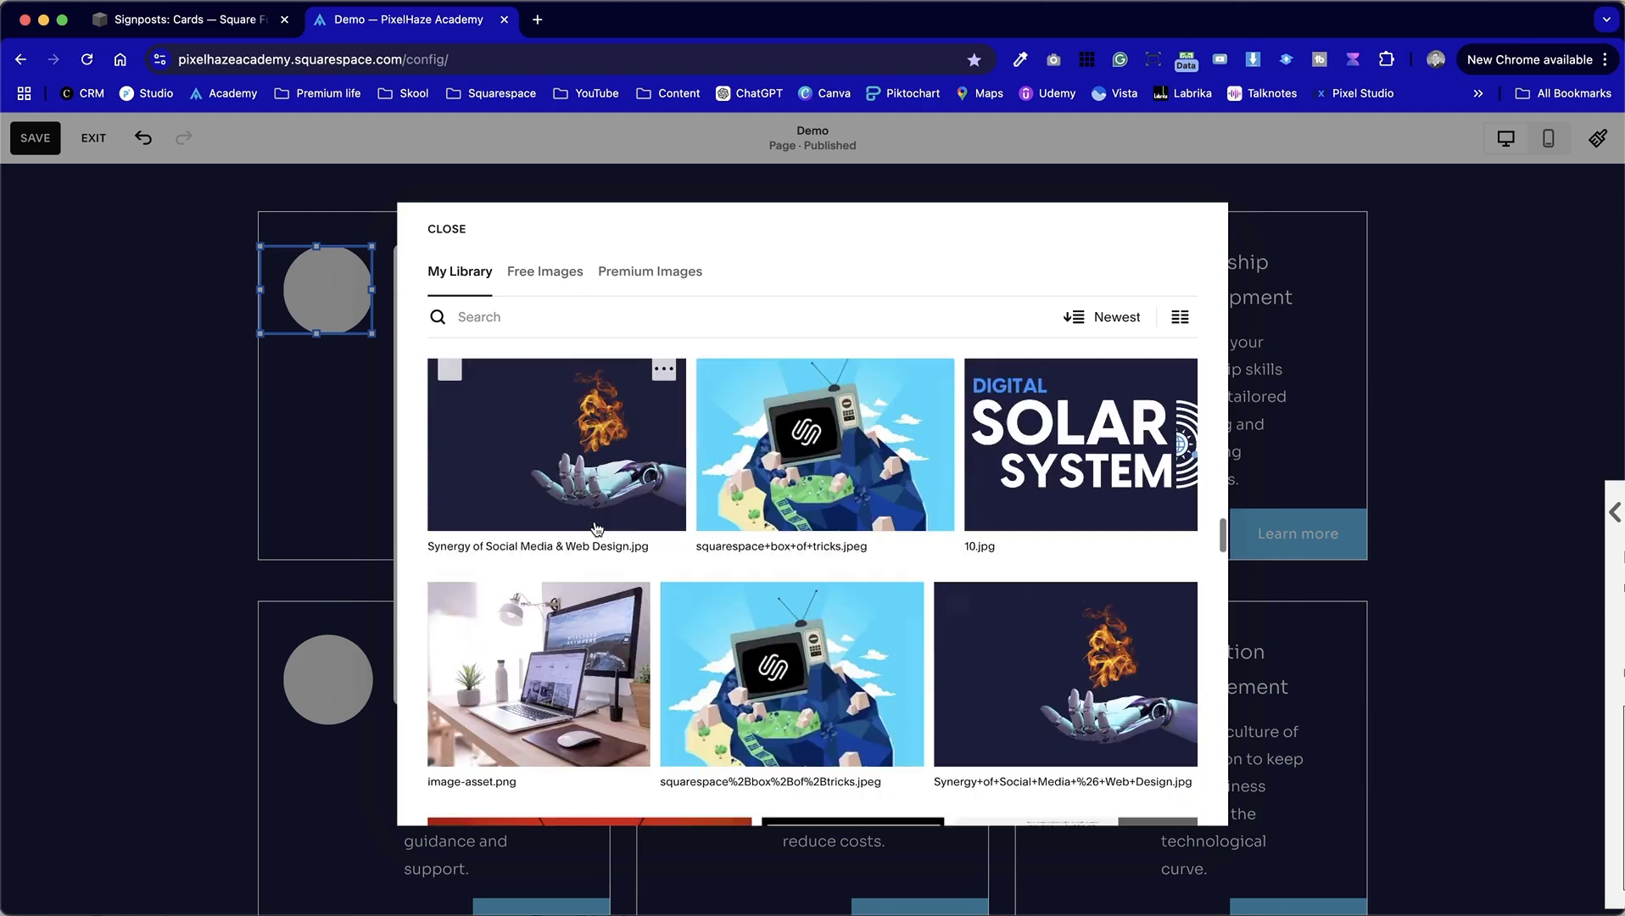
pyautogui.click(599, 465)
pyautogui.click(1167, 802)
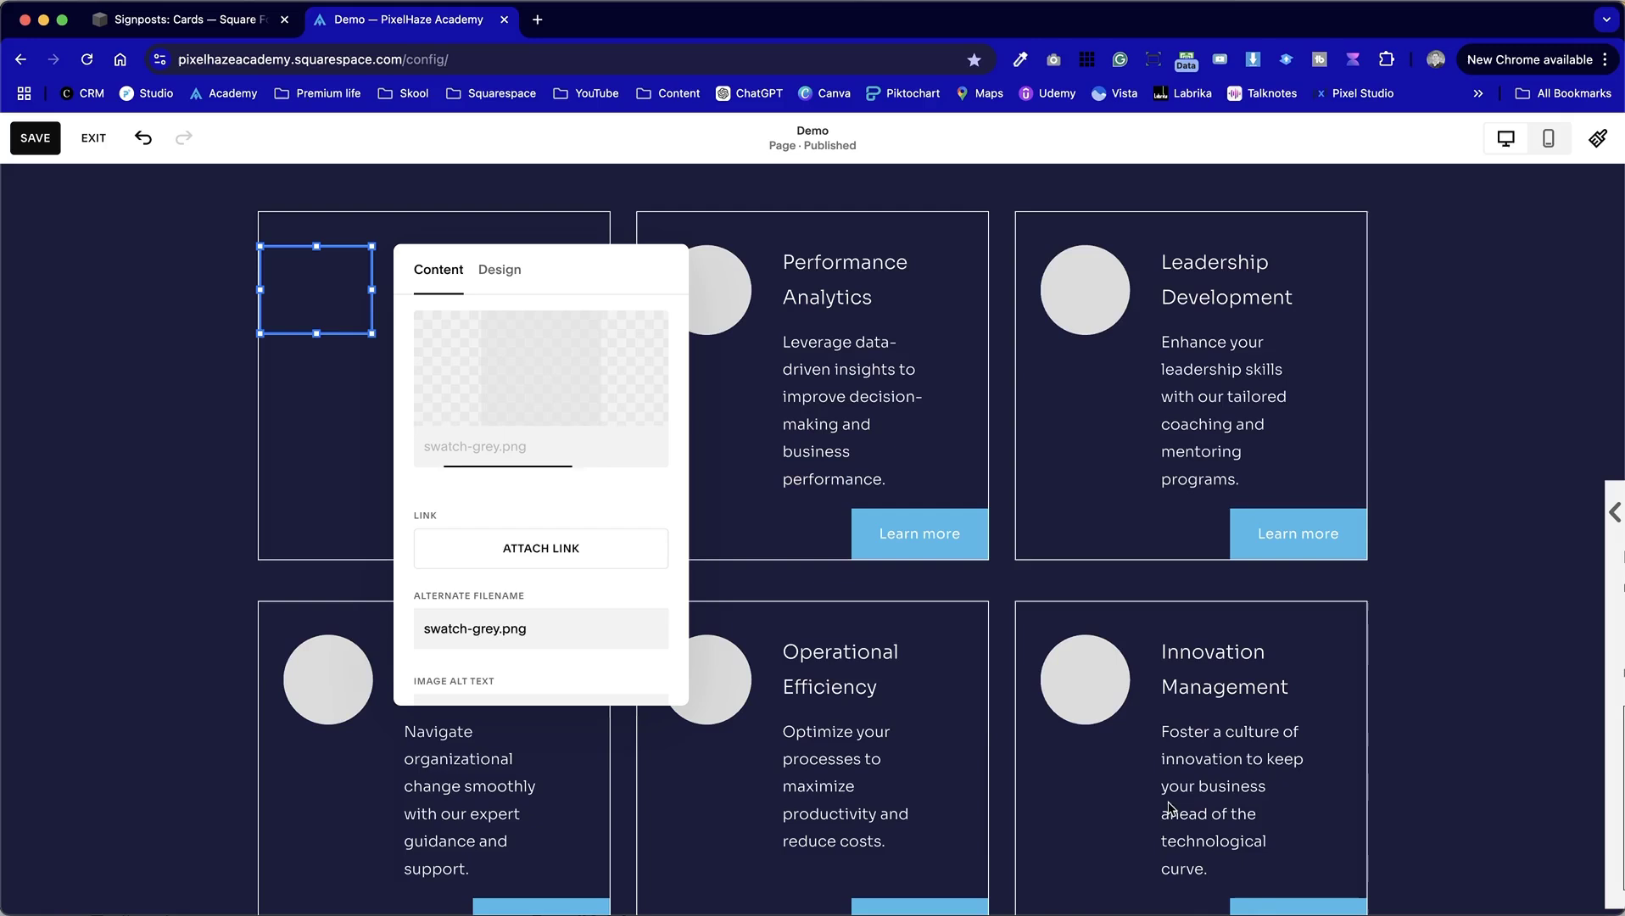
pyautogui.click(246, 229)
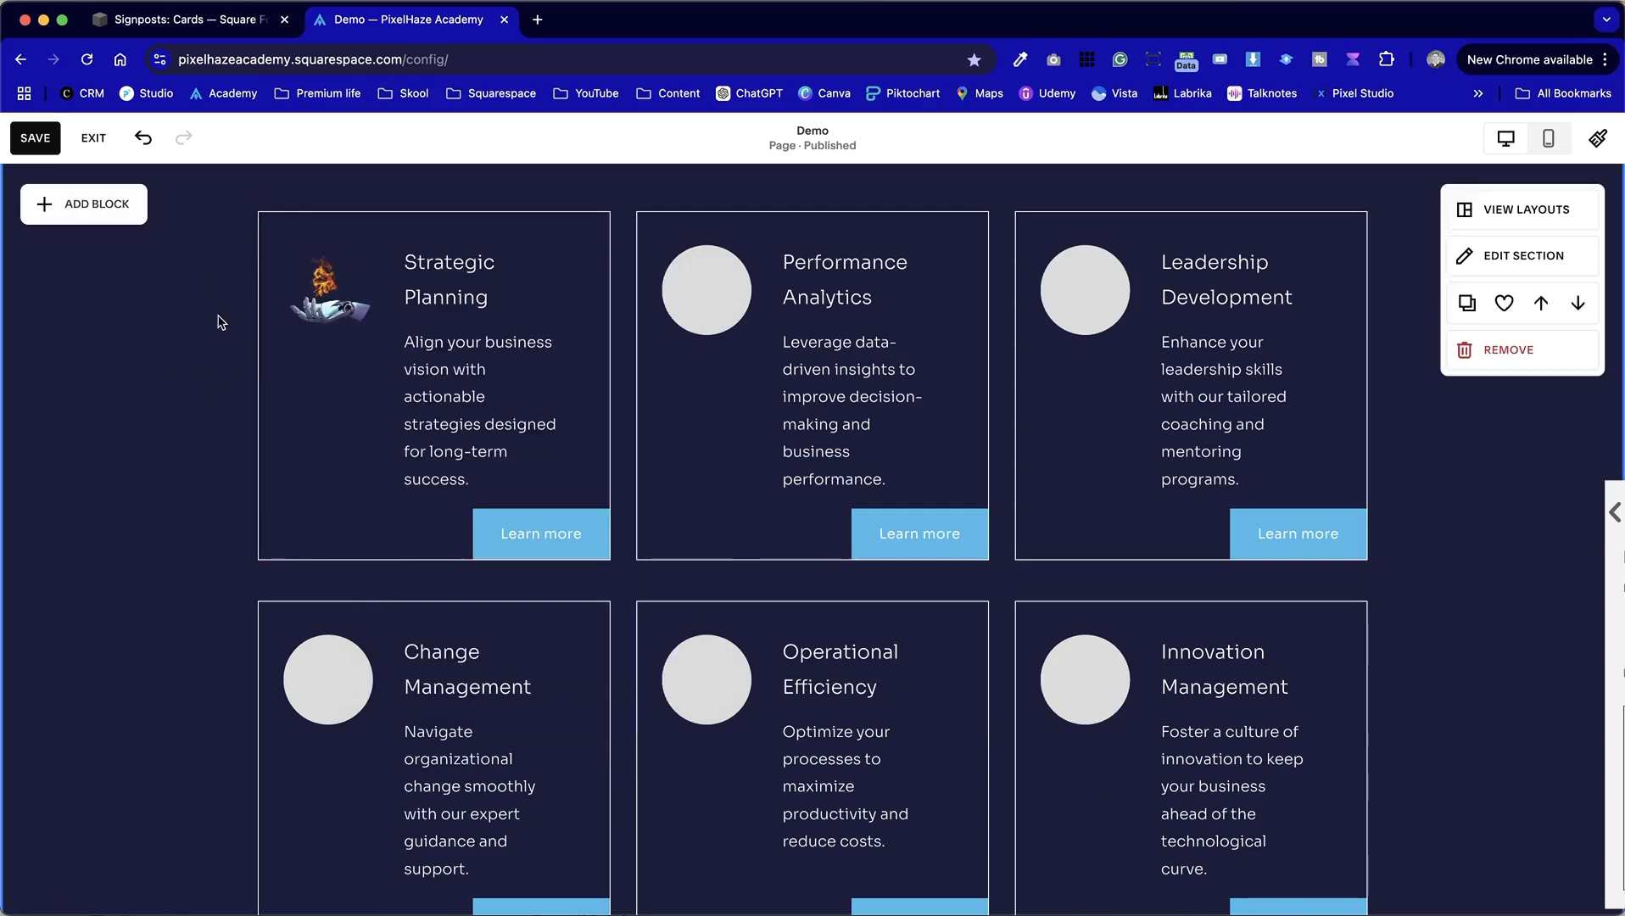
# Try Dark 1, Dark 2, Darkest 1 and Bright 2 on the cards section, then apply Bright 1.
pyautogui.scroll(2, 57, 491)
pyautogui.click(1570, 352)
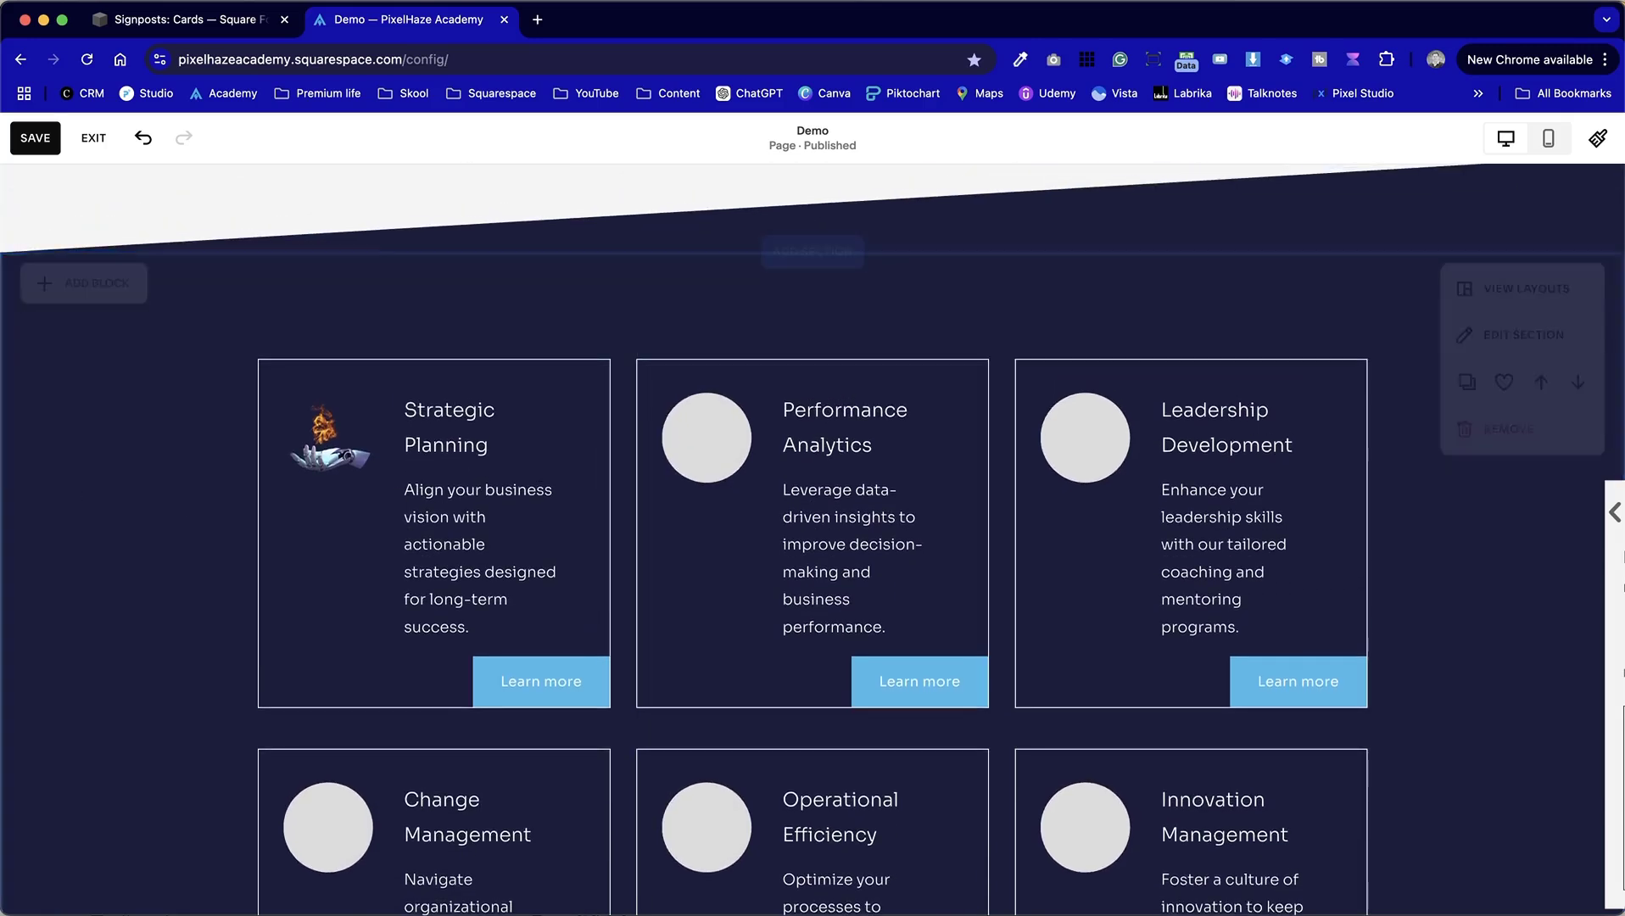
pyautogui.click(1497, 349)
pyautogui.scroll(-4, 1525, 599)
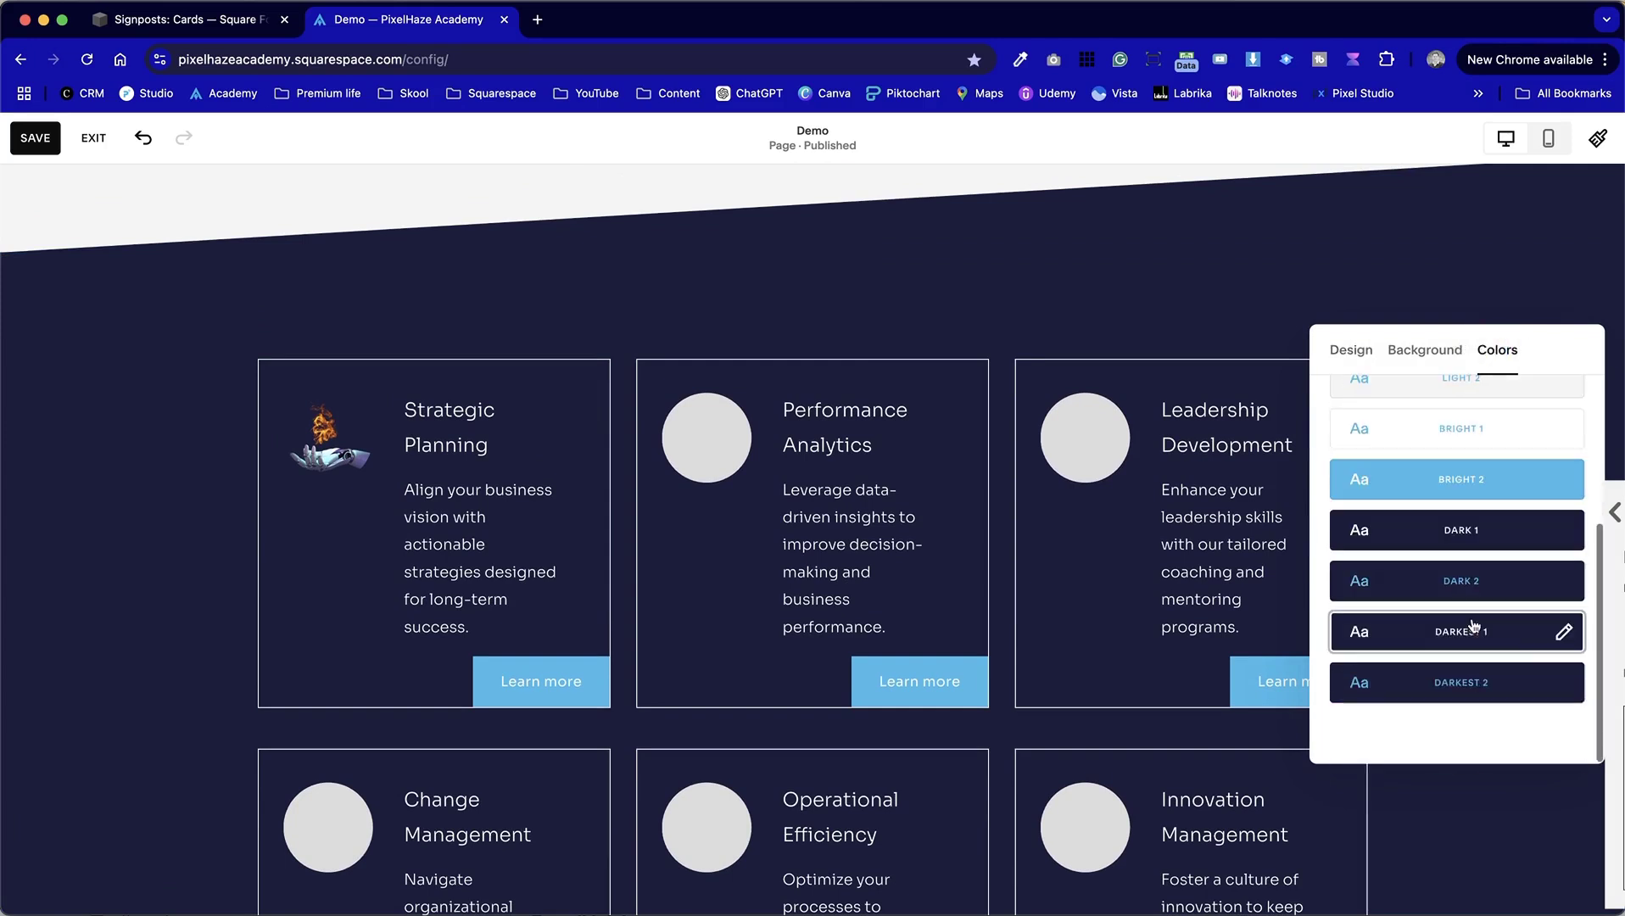
pyautogui.click(1509, 530)
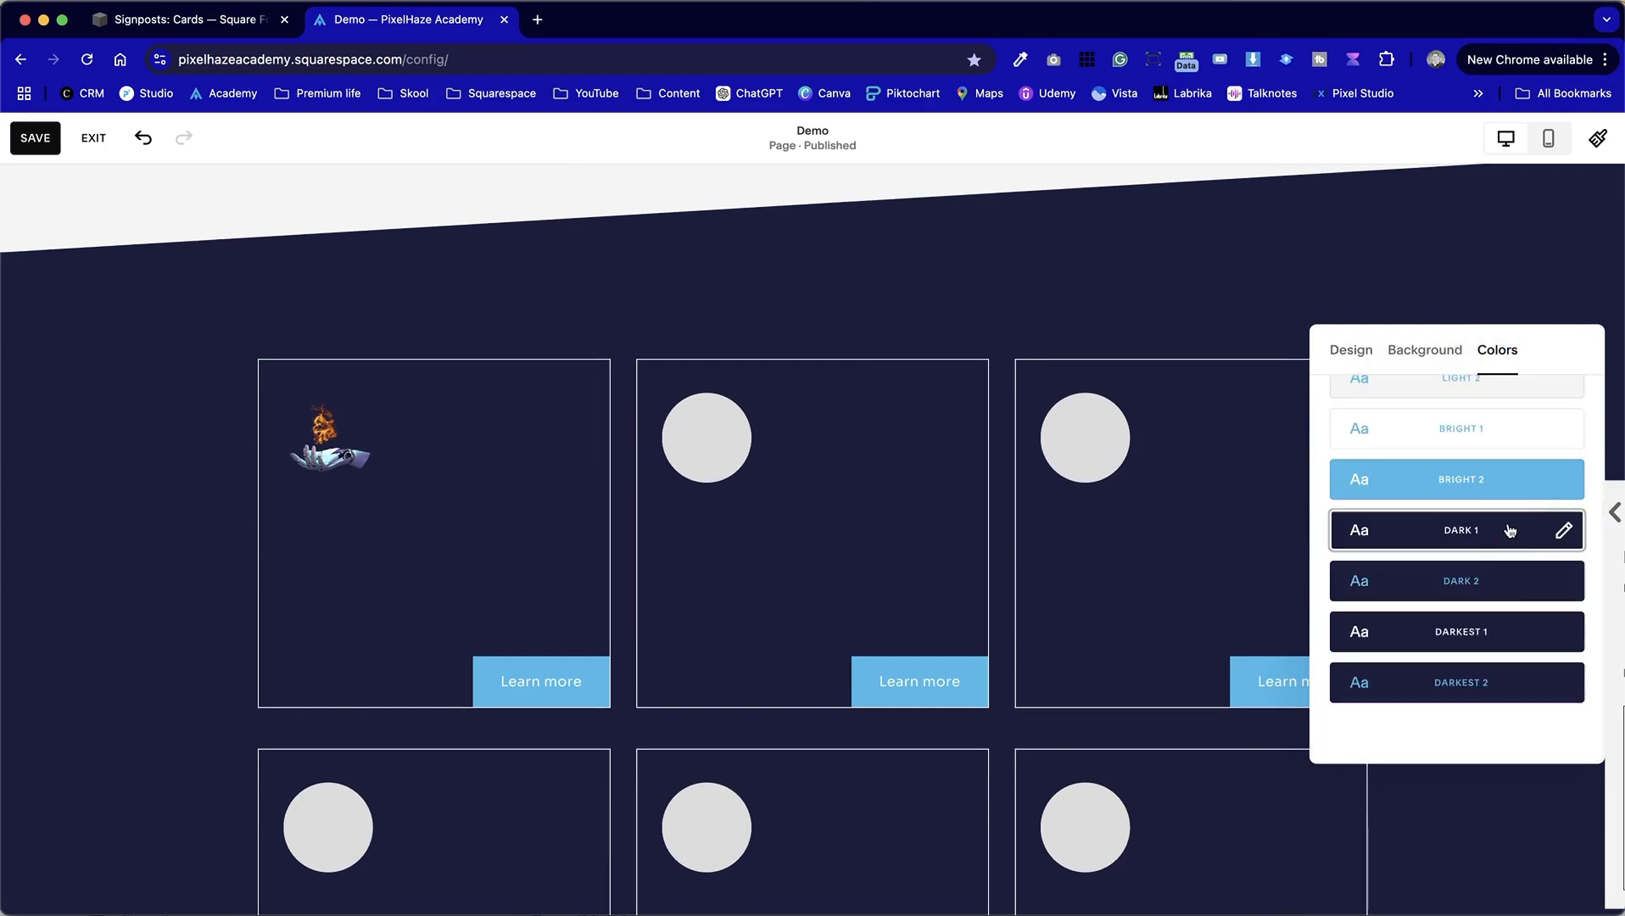
pyautogui.click(1517, 580)
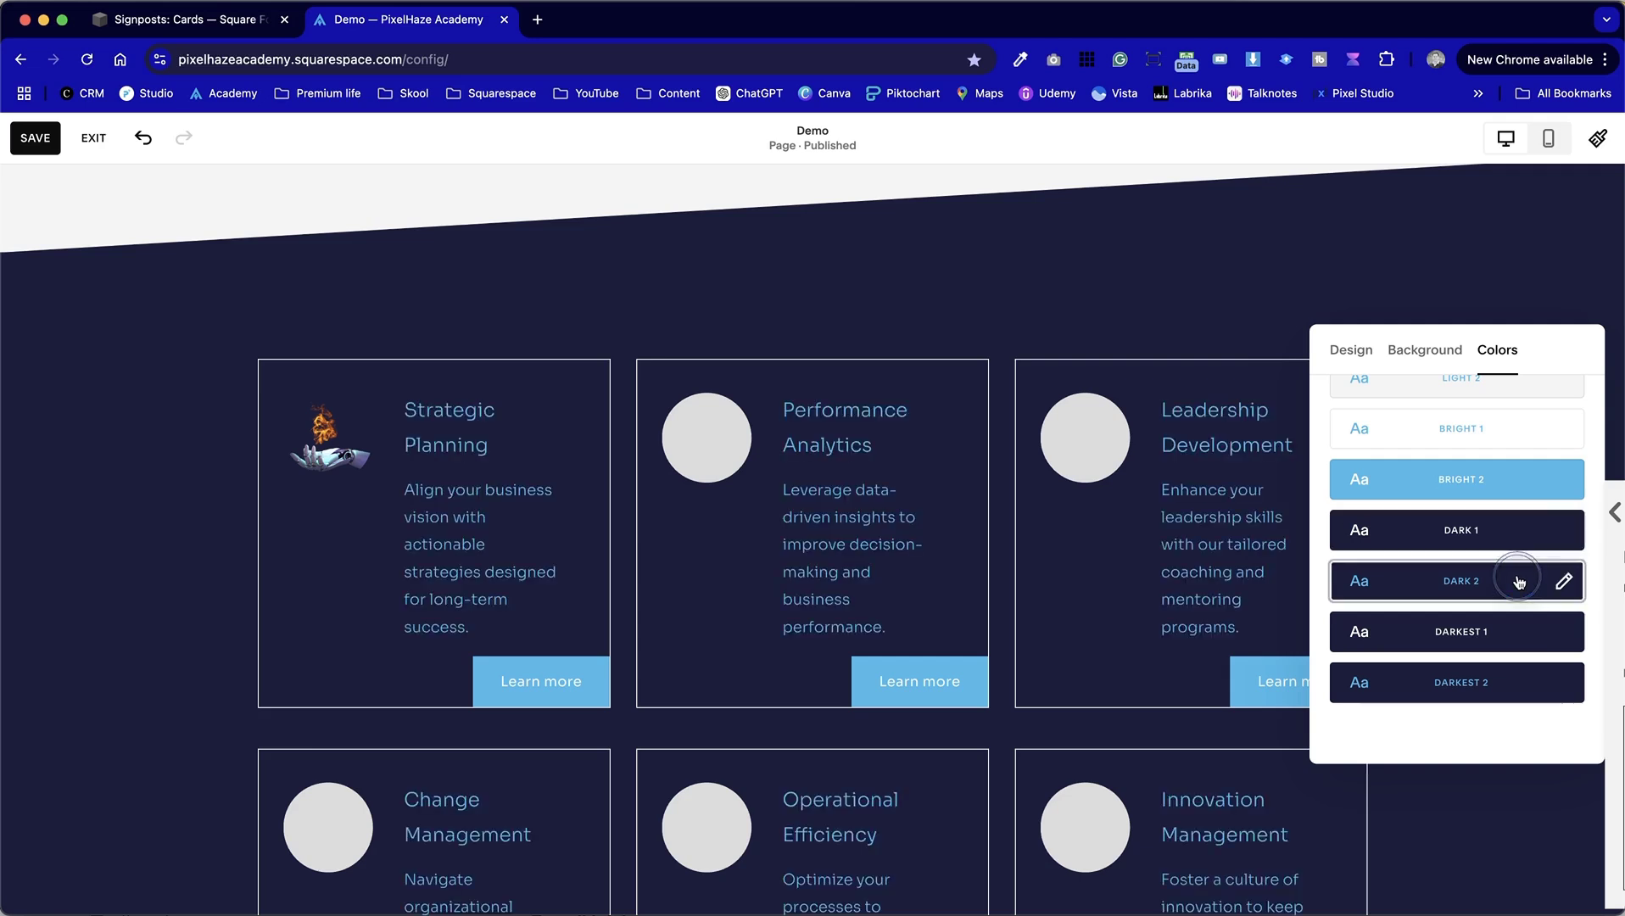
pyautogui.click(1505, 649)
pyautogui.click(1499, 477)
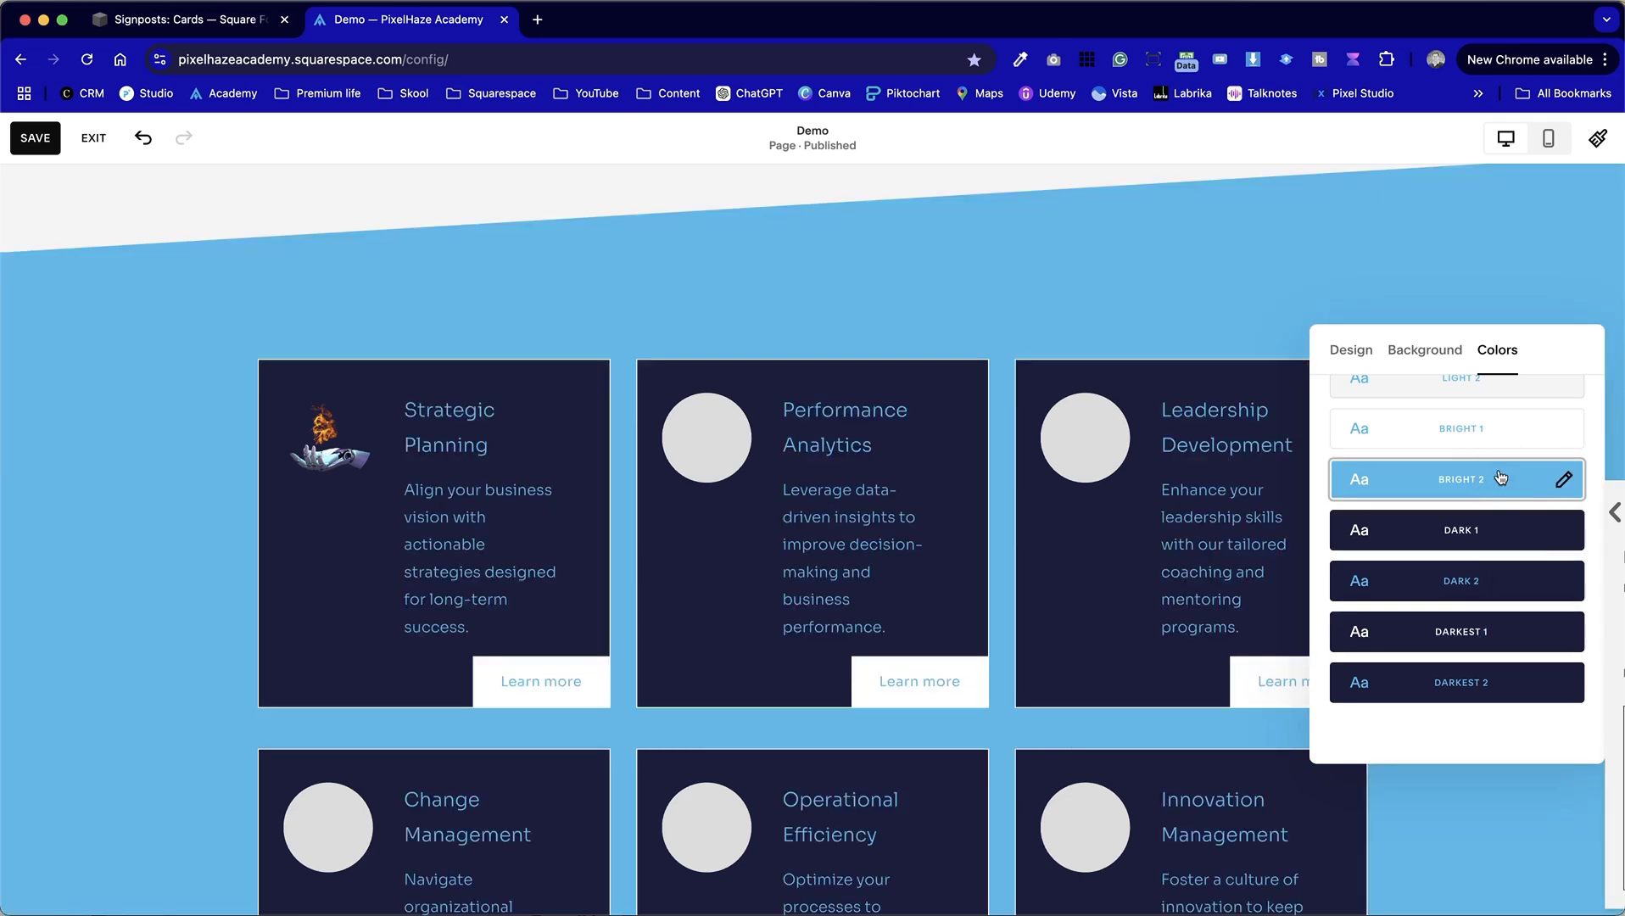
pyautogui.scroll(2, 1500, 478)
pyautogui.click(1511, 528)
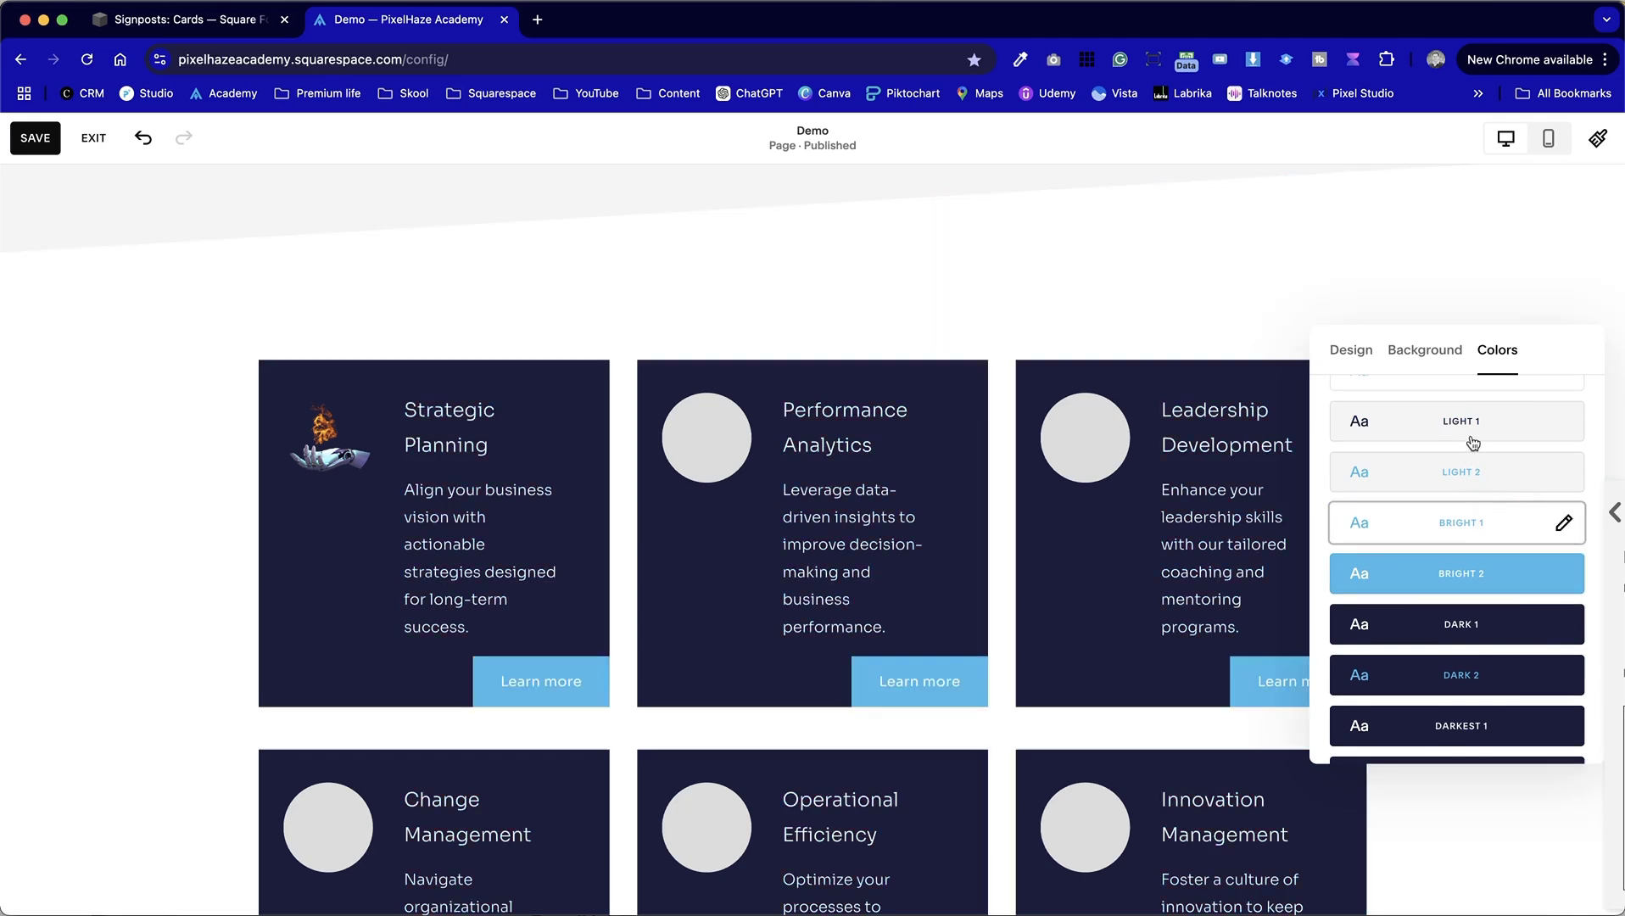
# Close the section colour settings and select the Strategic Planning card shape.
pyautogui.scroll(2, 1473, 443)
pyautogui.click(123, 355)
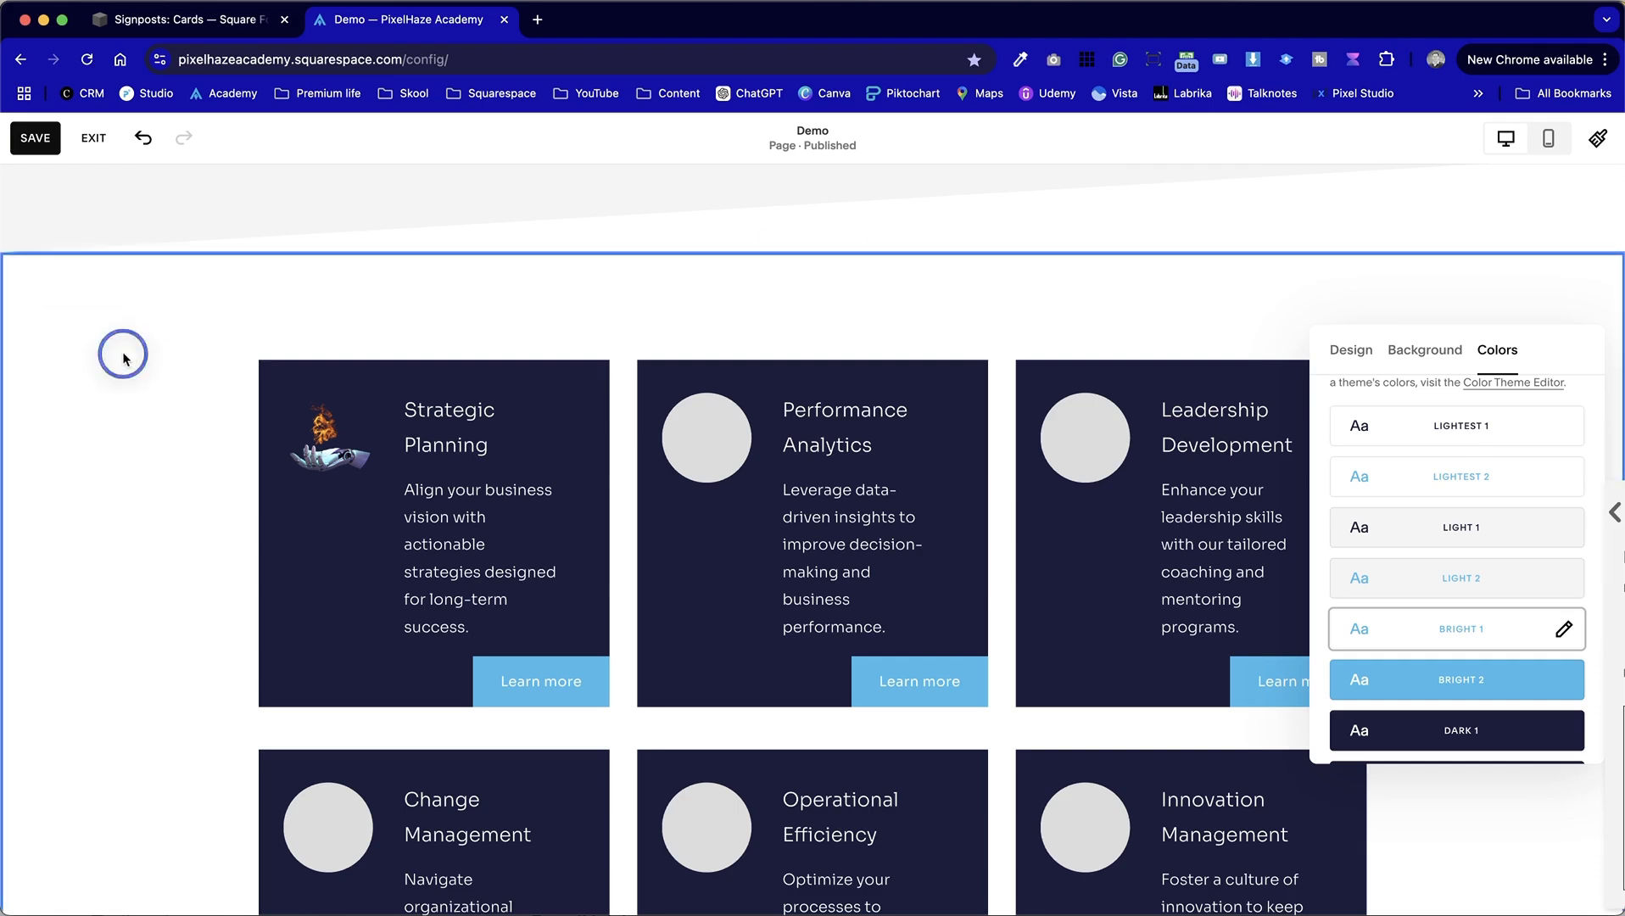
pyautogui.scroll(-3, 223, 598)
pyautogui.click(276, 529)
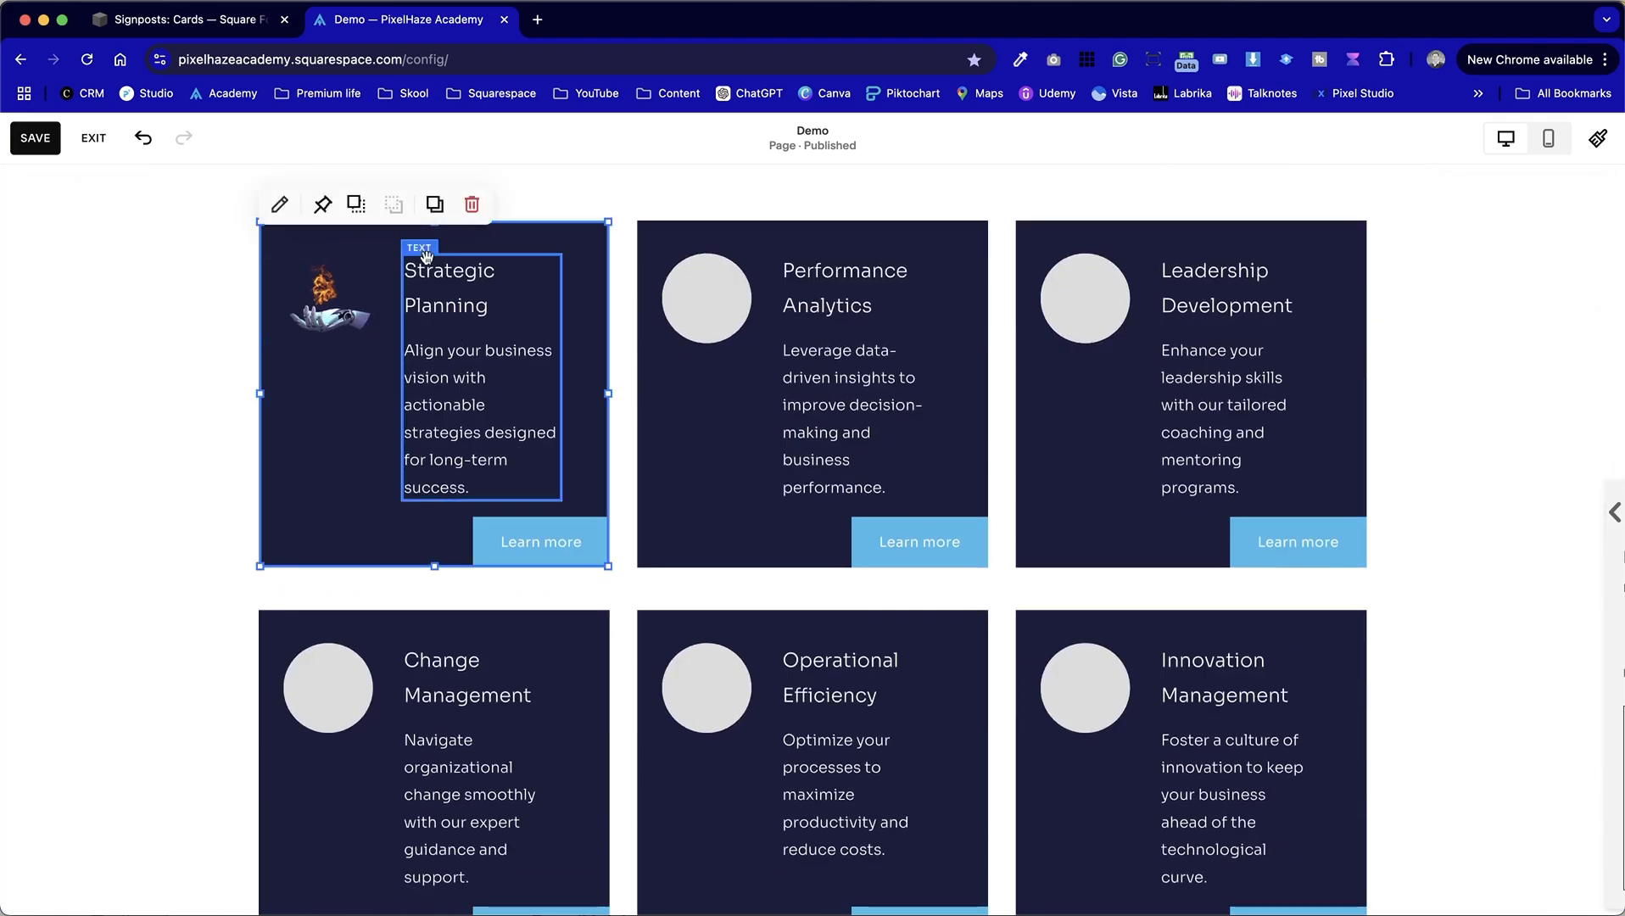
# Make the Strategic Planning card white with a navy outline, then return to the Signposts: Cards tab.
pyautogui.click(279, 204)
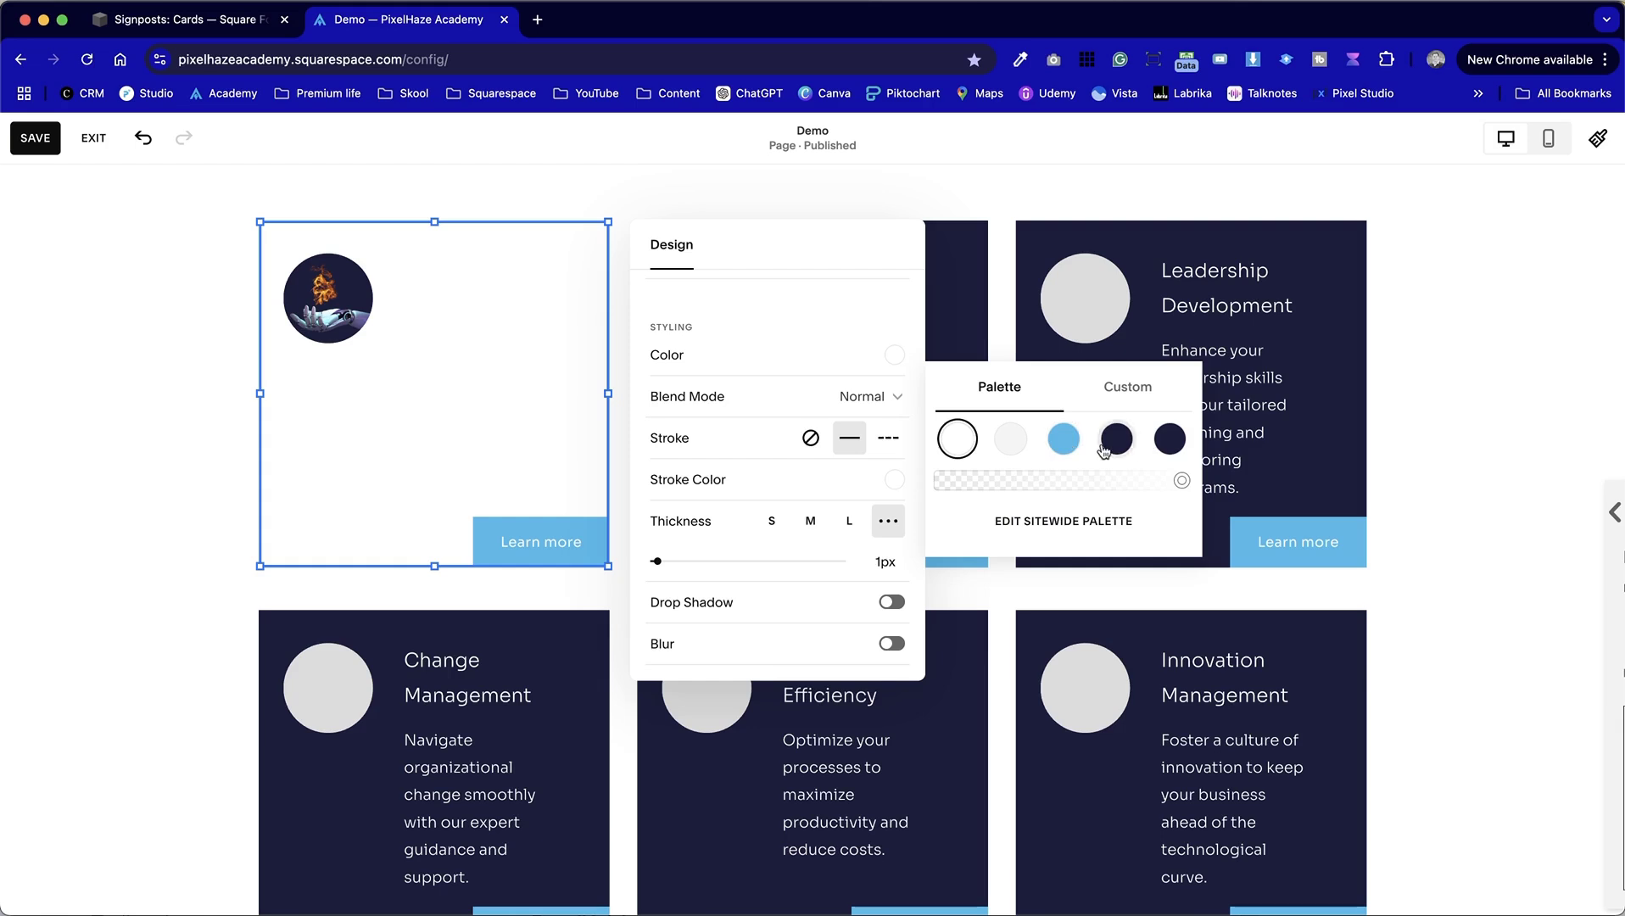
pyautogui.click(1104, 451)
pyautogui.click(133, 418)
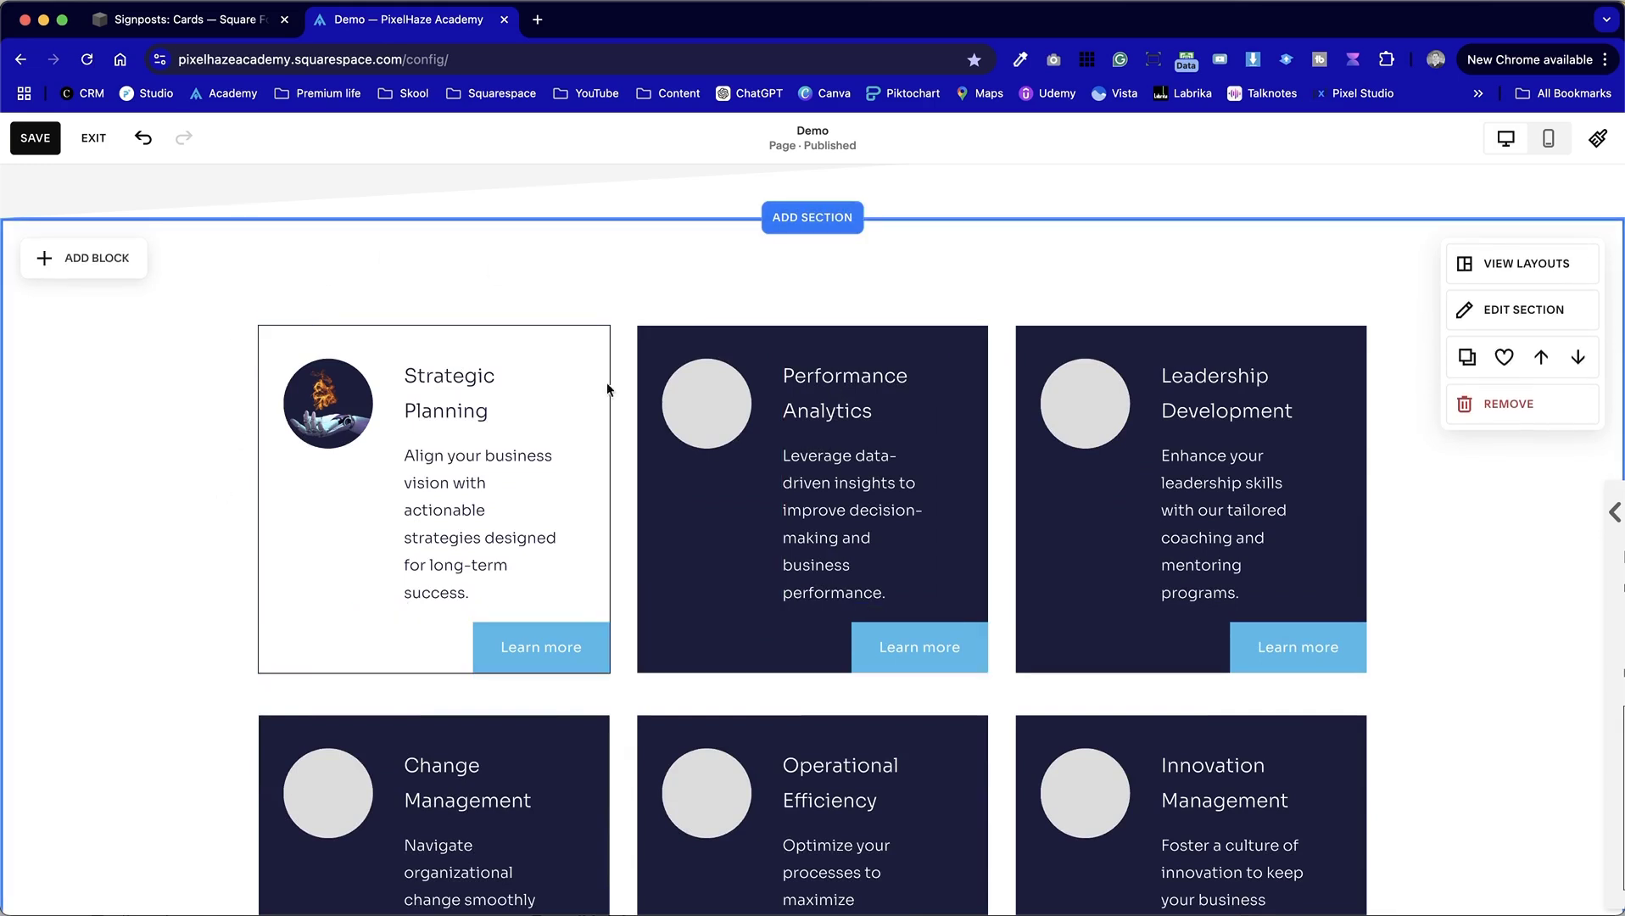
pyautogui.scroll(-4, 1545, 512)
pyautogui.scroll(3, 1546, 512)
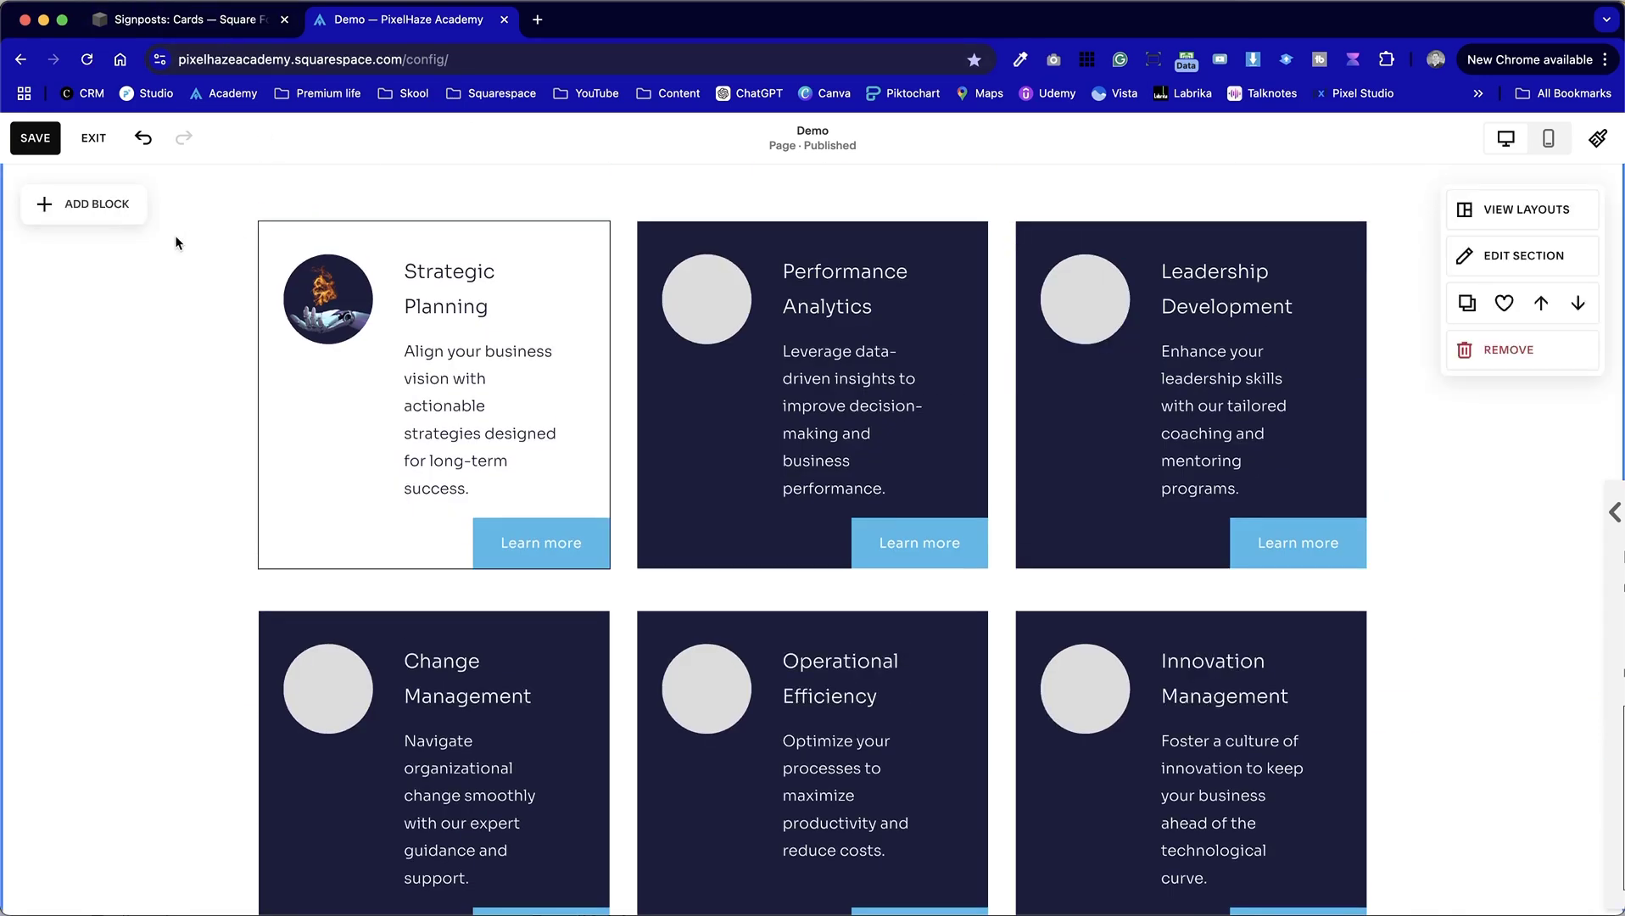
pyautogui.scroll(5, 176, 243)
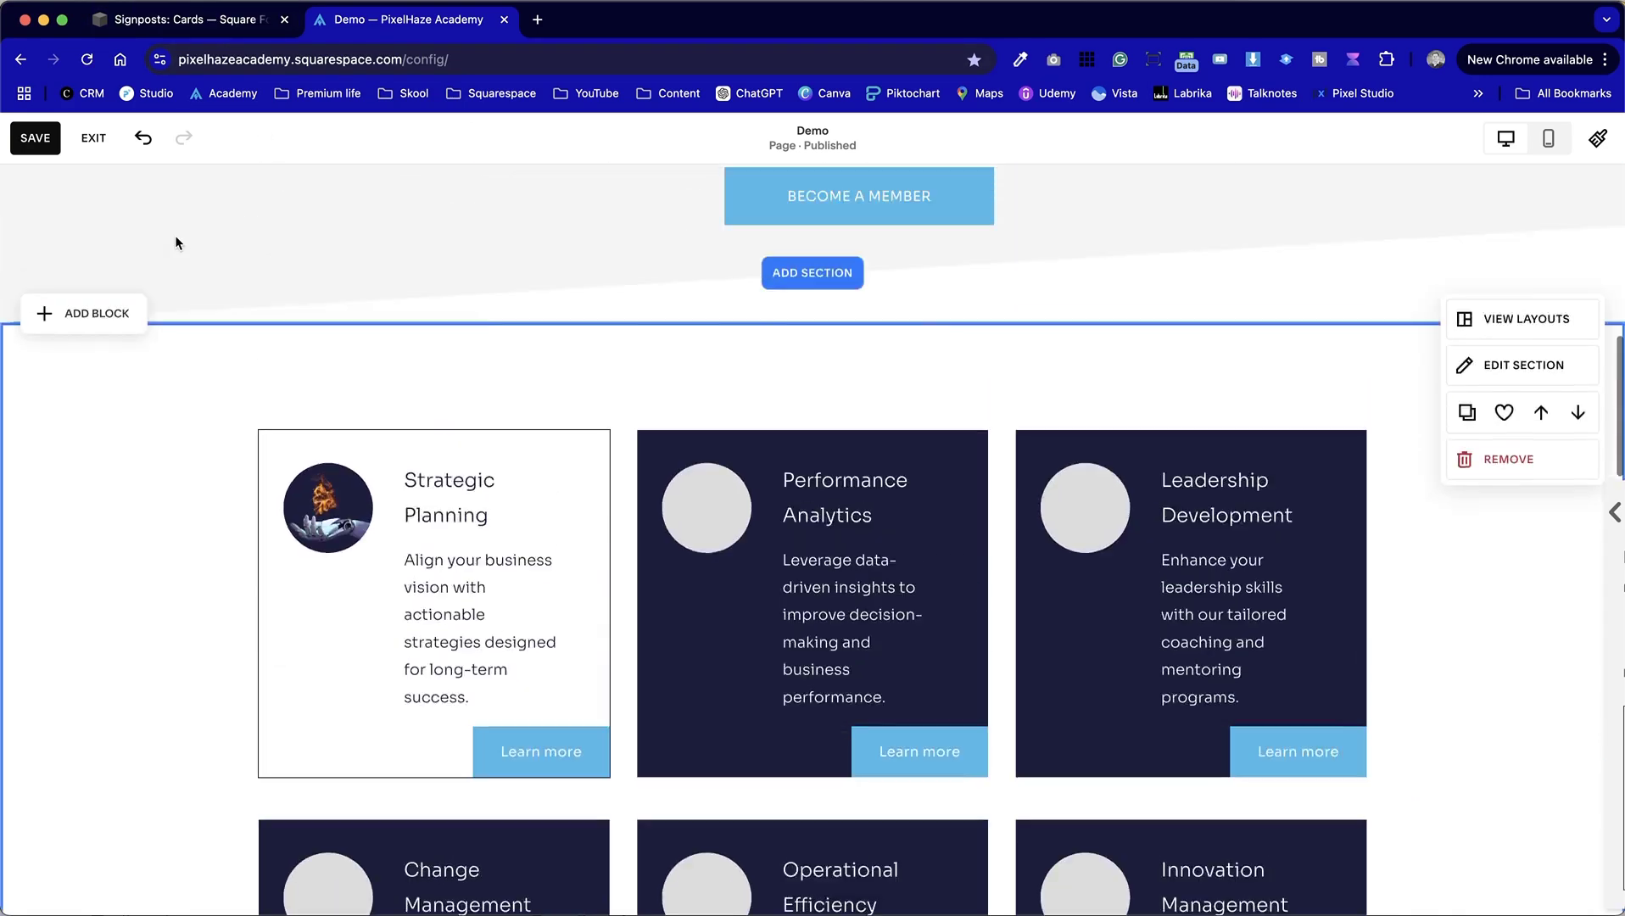
pyautogui.hotkey('ctrl', 'shift', 'Tab')
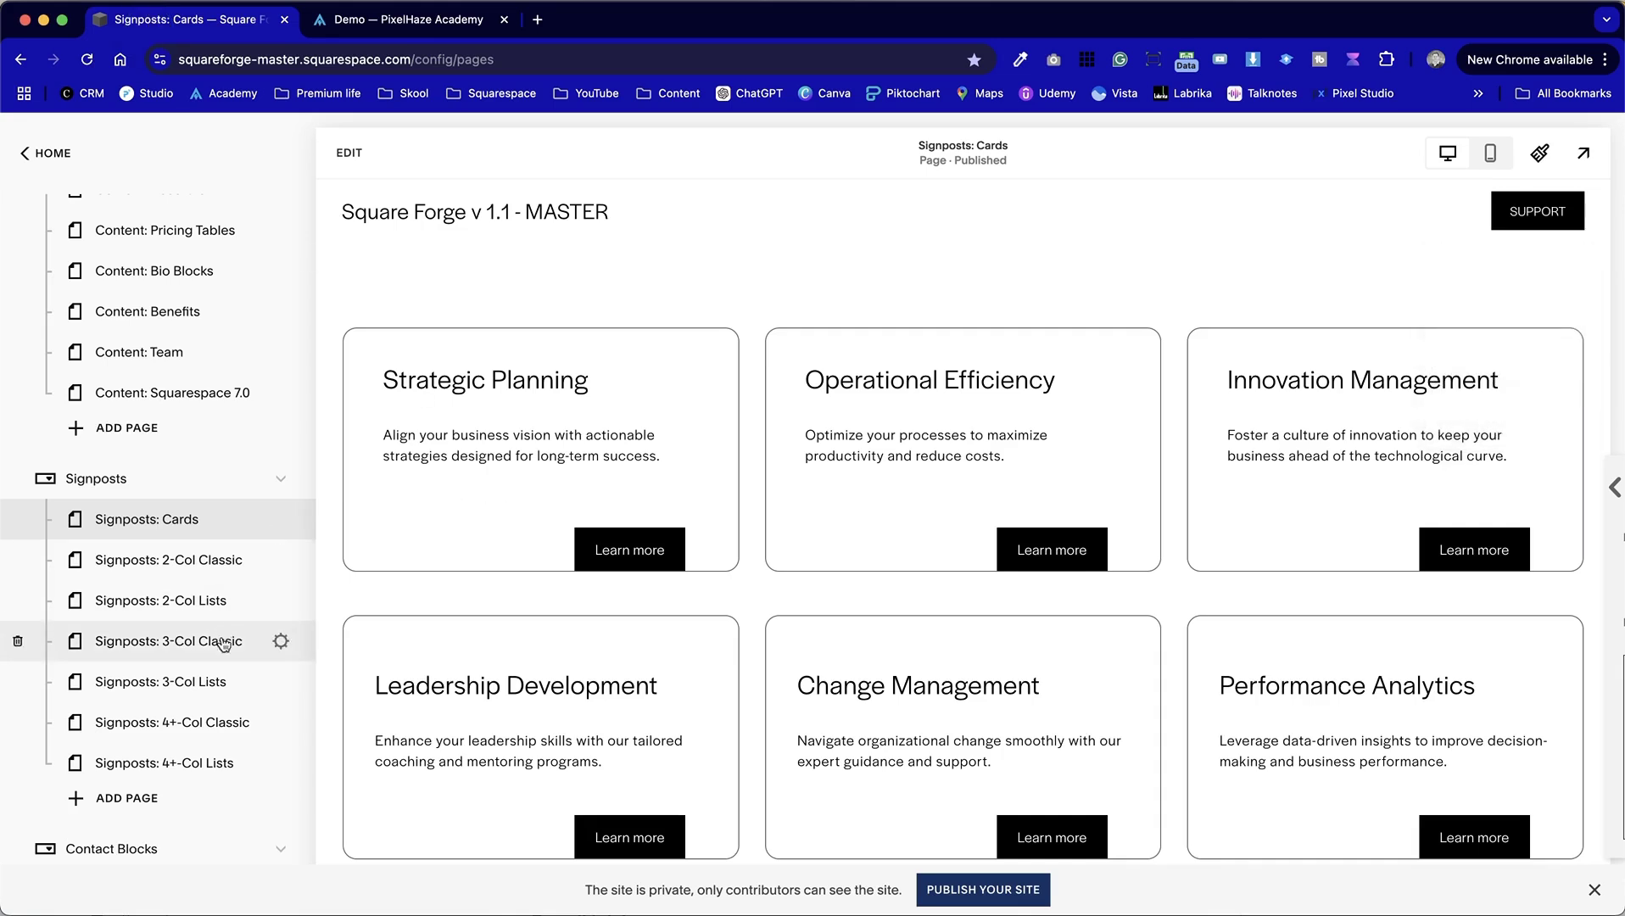
# Open Signposts: 2-Col Lists, copy its Services section, and switch back to the Demo page.
pyautogui.click(207, 600)
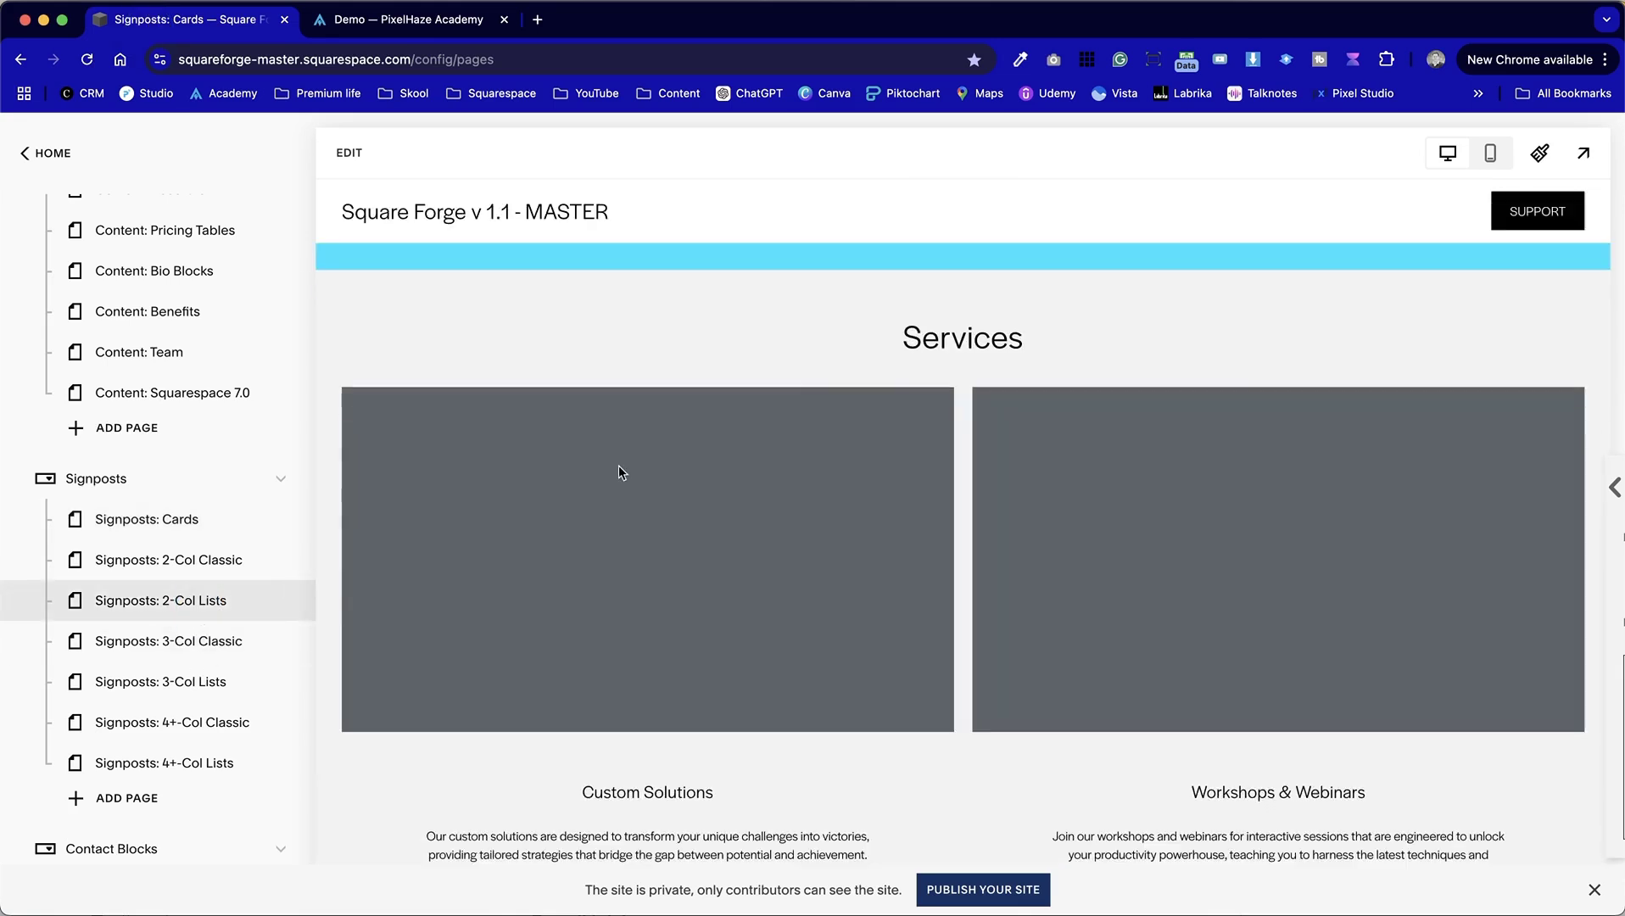
pyautogui.scroll(-3, 878, 572)
pyautogui.scroll(-10, 878, 567)
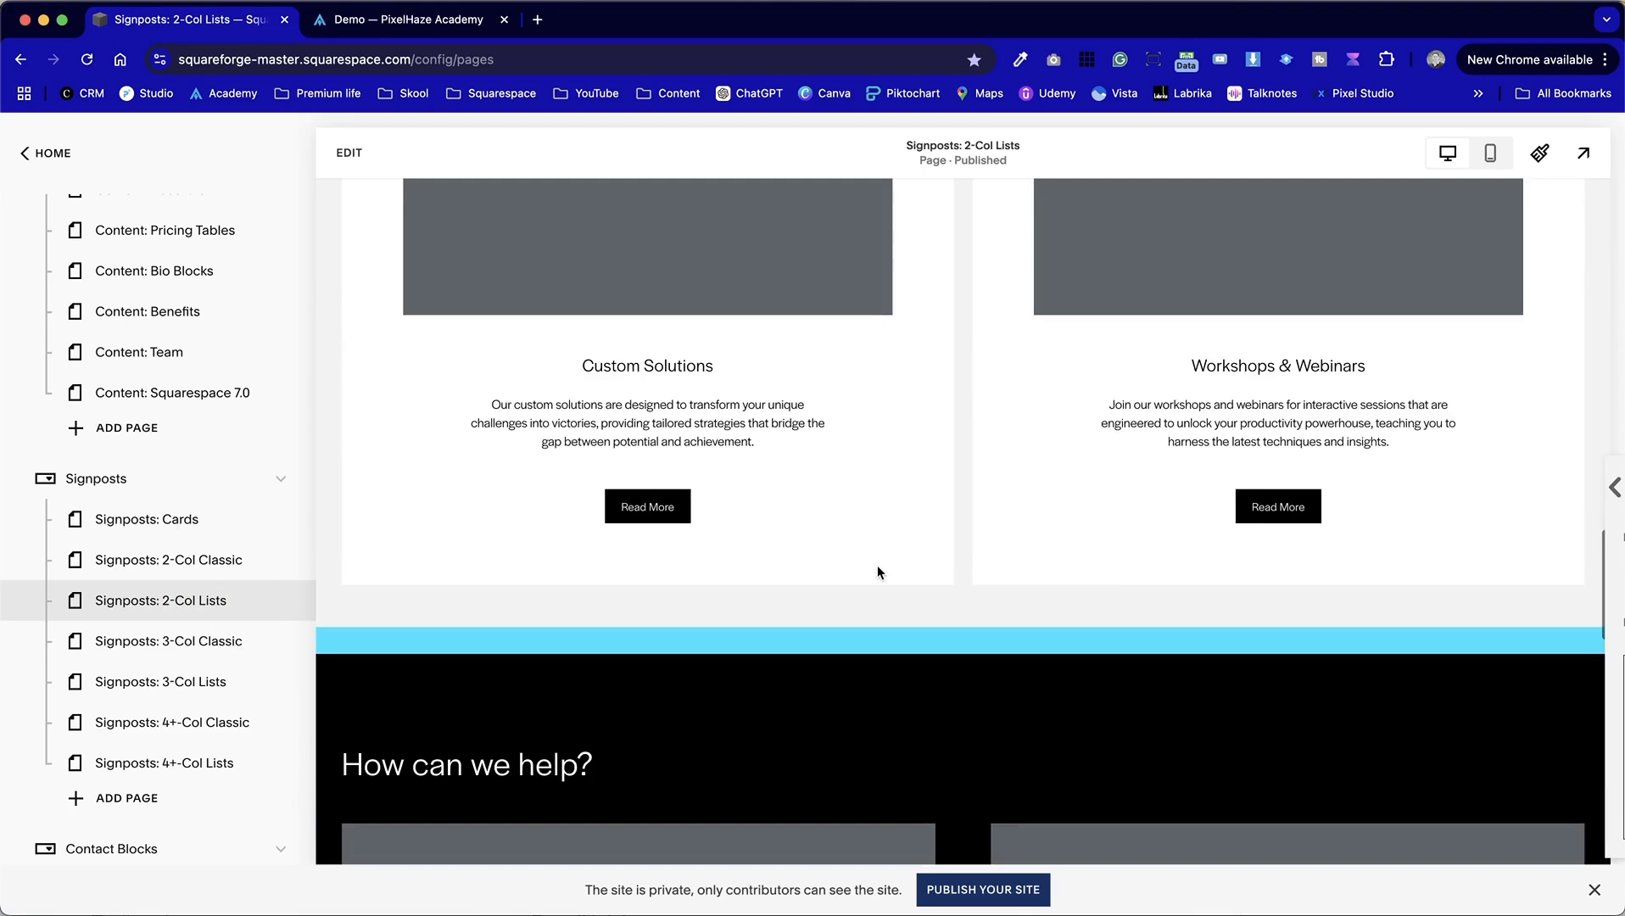
pyautogui.scroll(3, 899, 636)
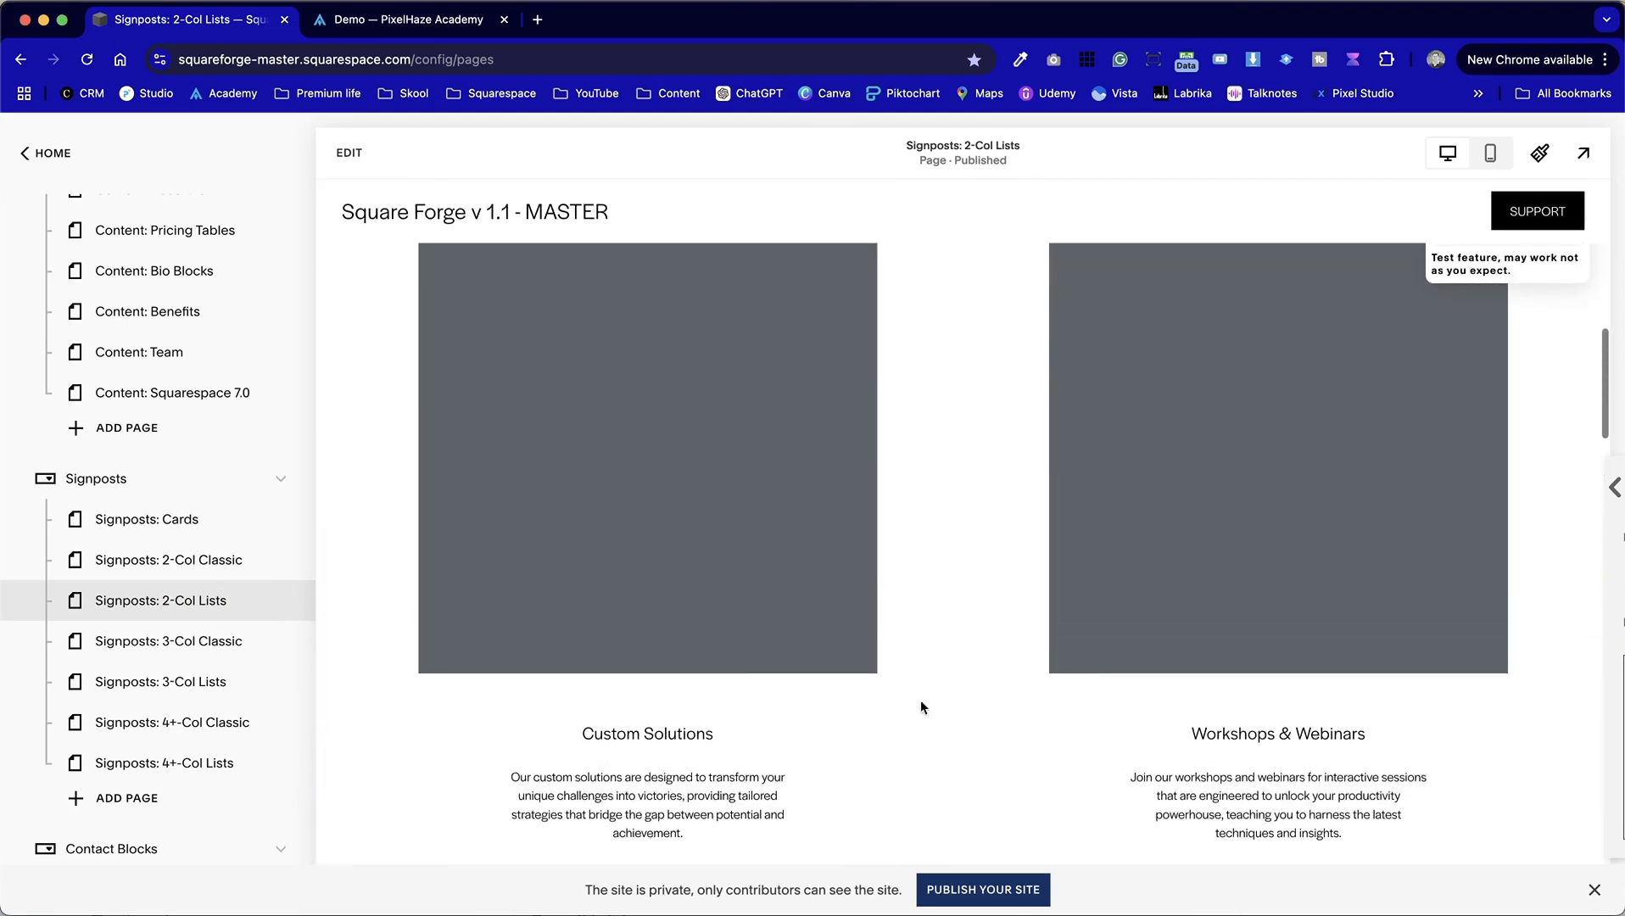
pyautogui.click(1497, 342)
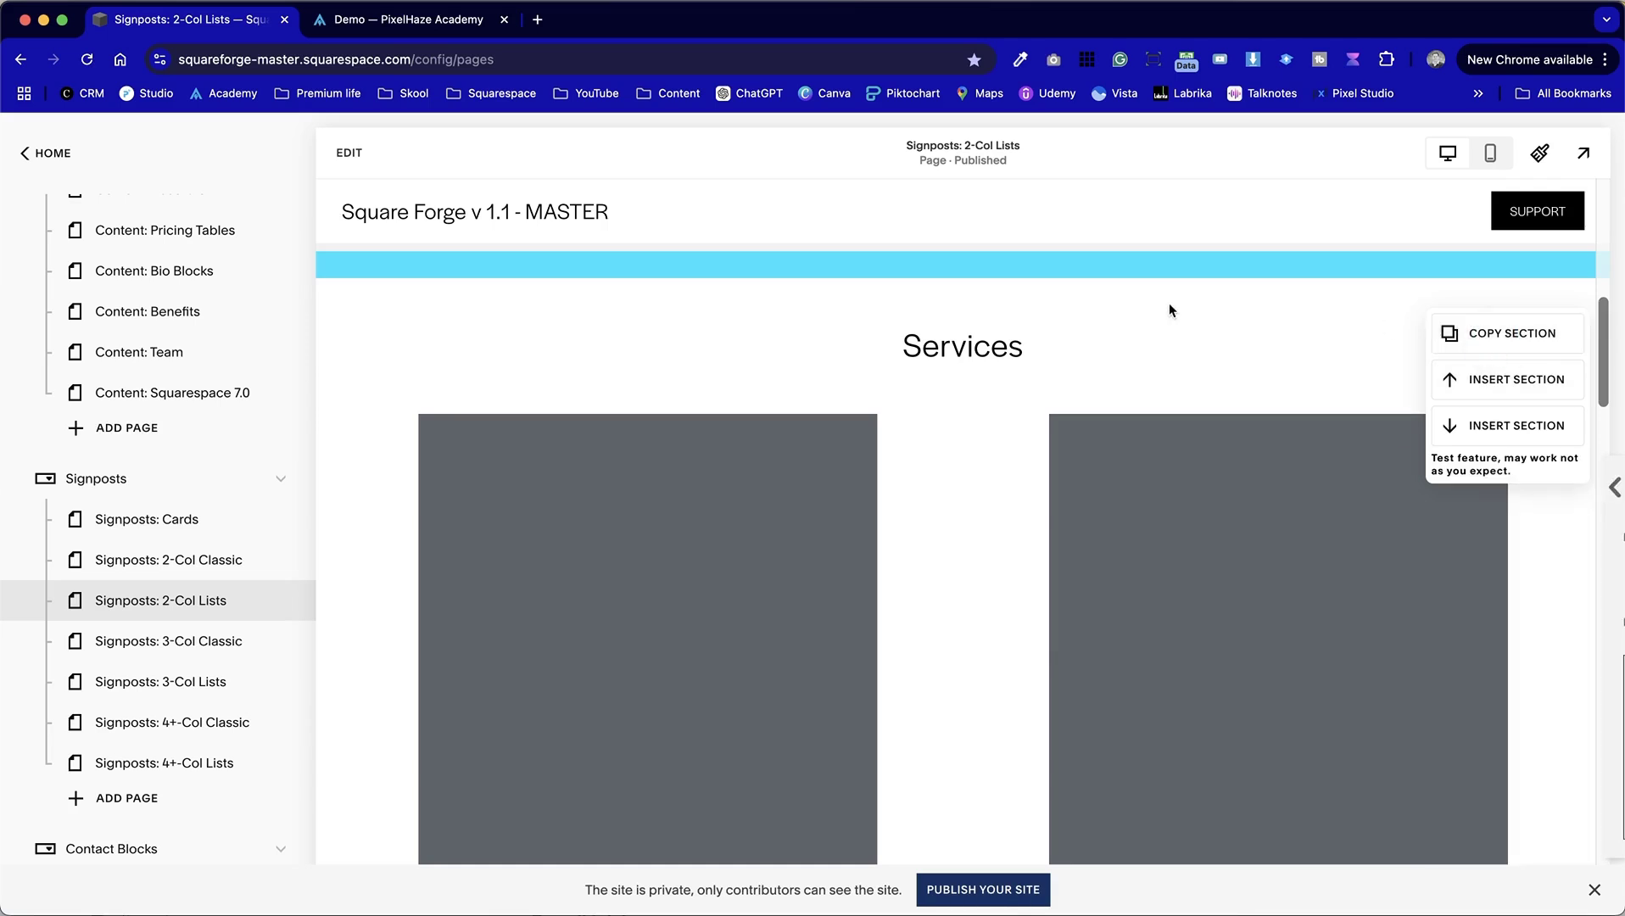
pyautogui.click(454, 38)
# Paste the copied Services section below the bio on the Demo page.
pyautogui.moveTo(1296, 580)
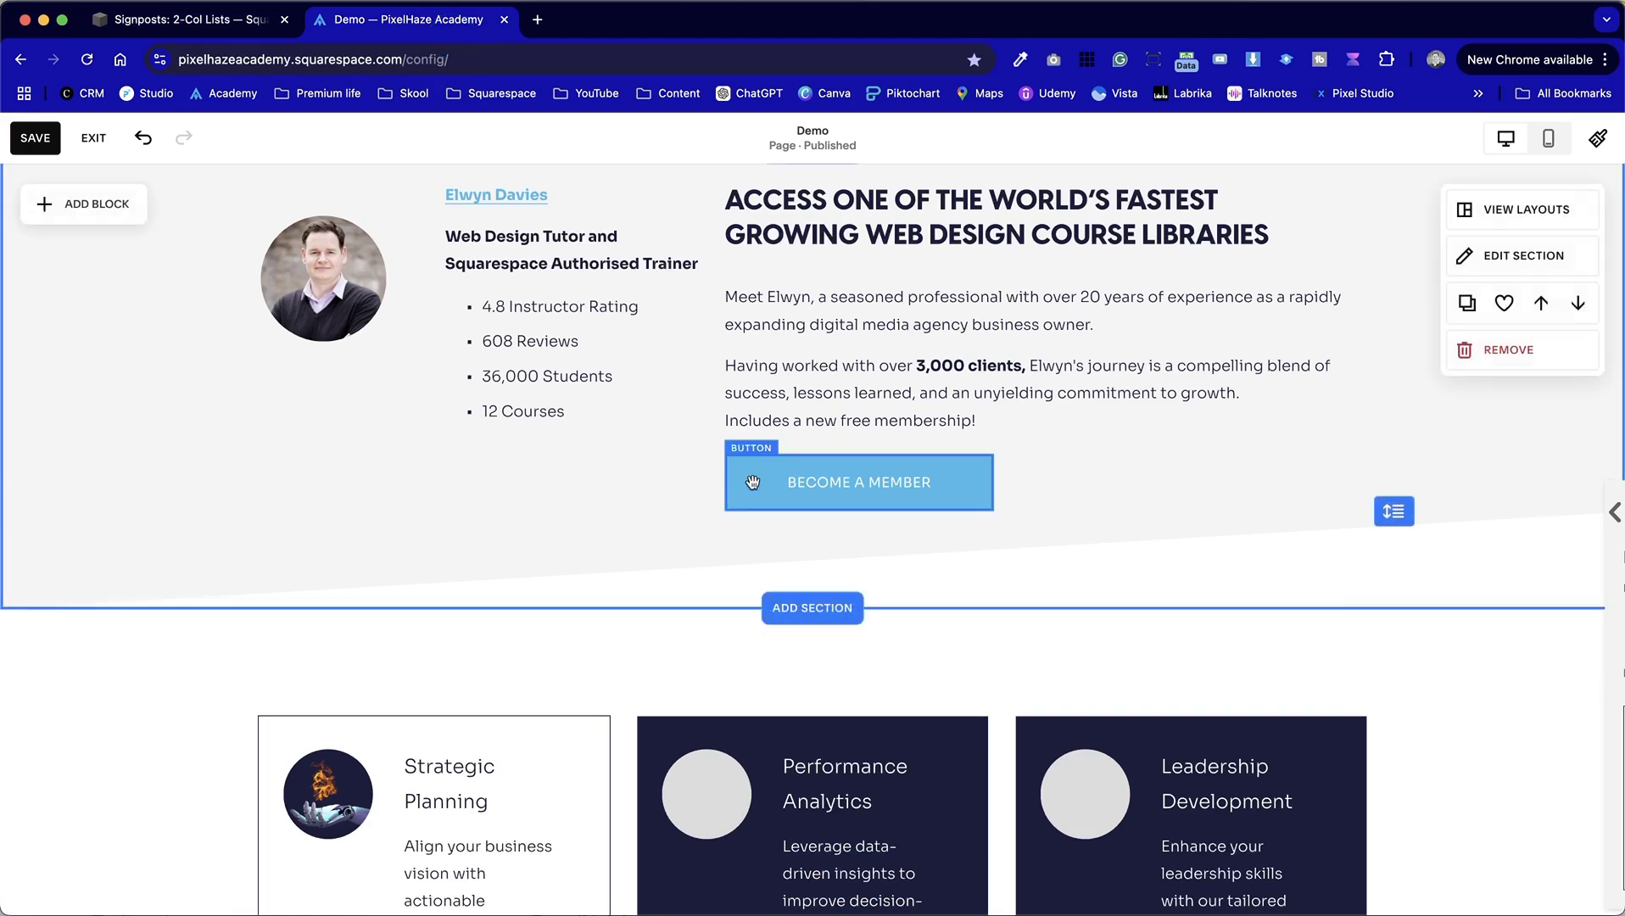
pyautogui.click(94, 139)
pyautogui.scroll(-5, 985, 473)
pyautogui.scroll(2, 994, 478)
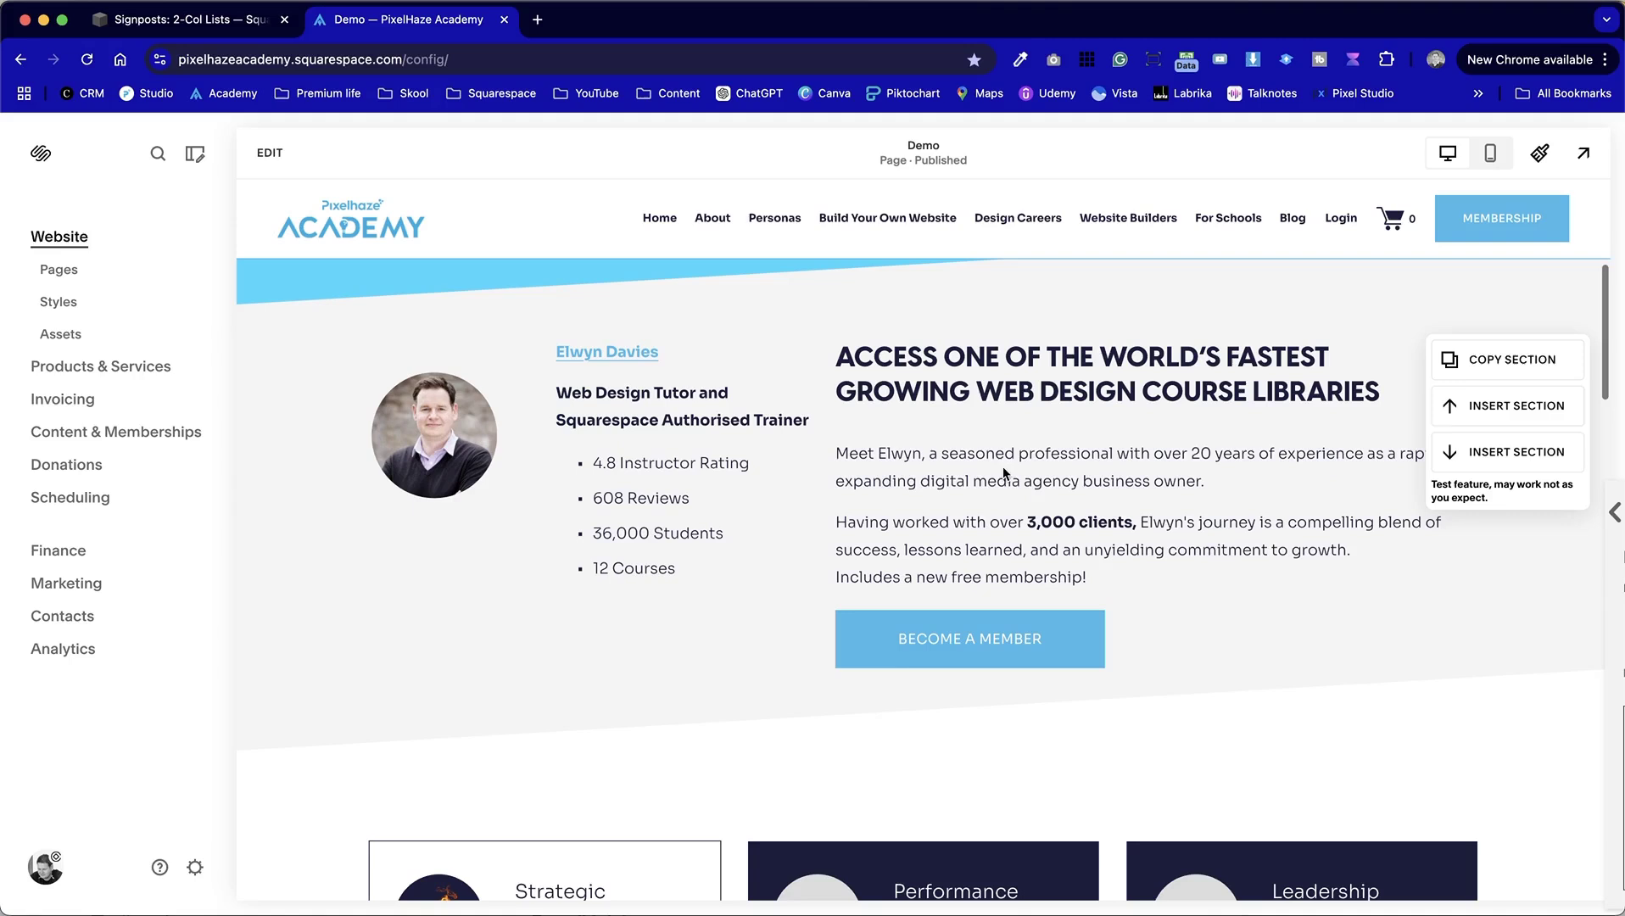
pyautogui.click(1535, 445)
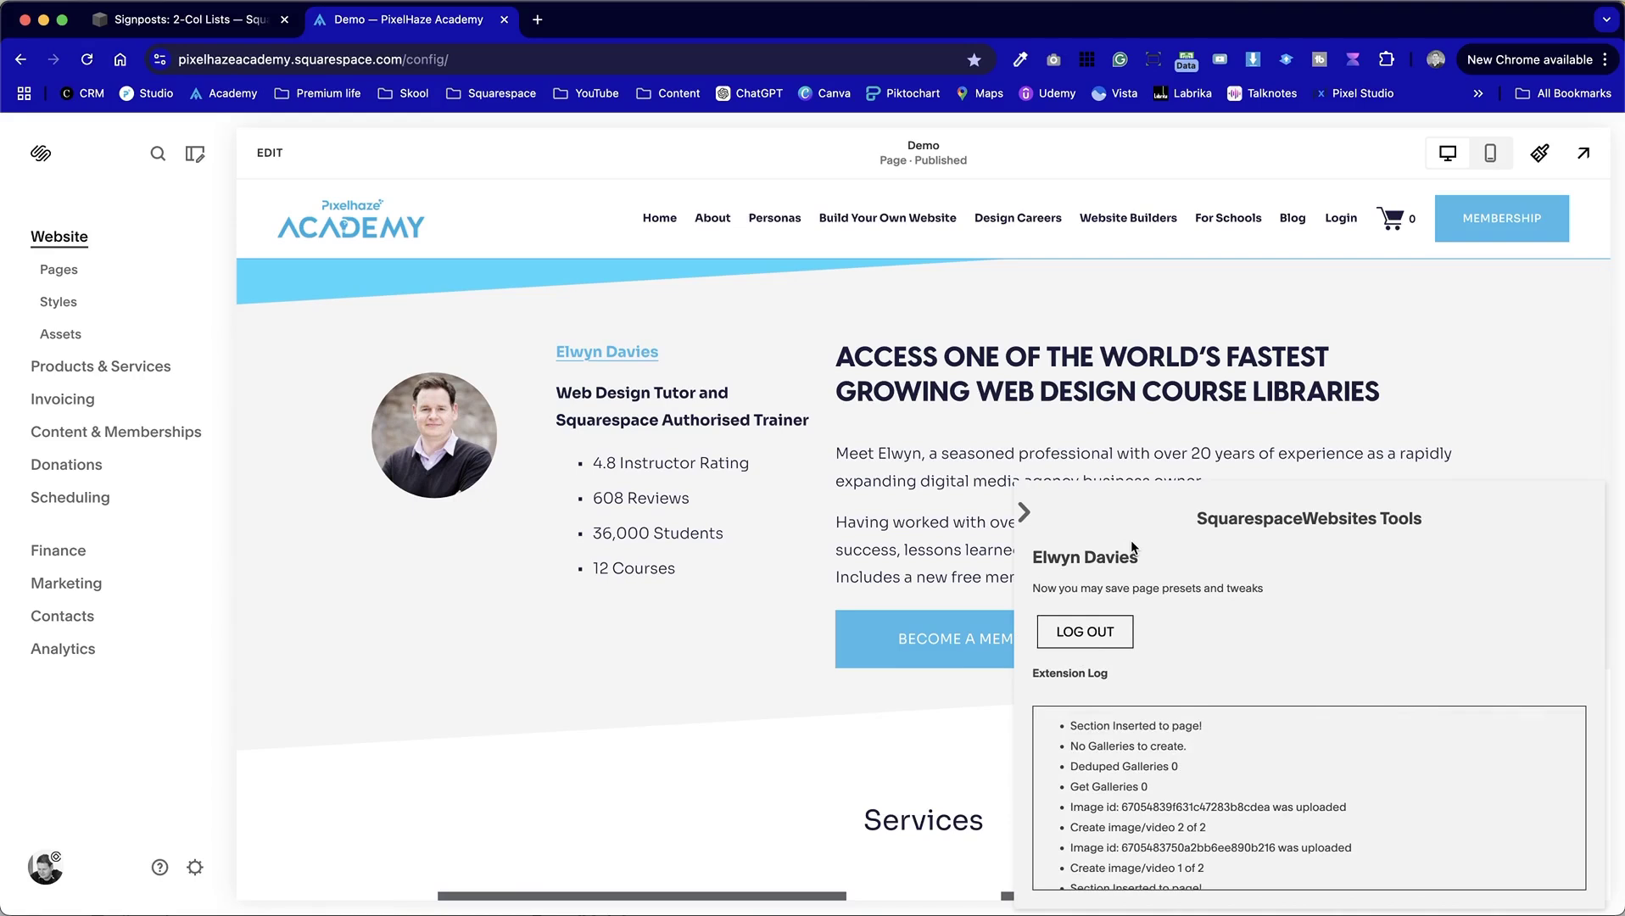
# Hide the extension's log panel and scroll to the Services columns.
pyautogui.click(1024, 512)
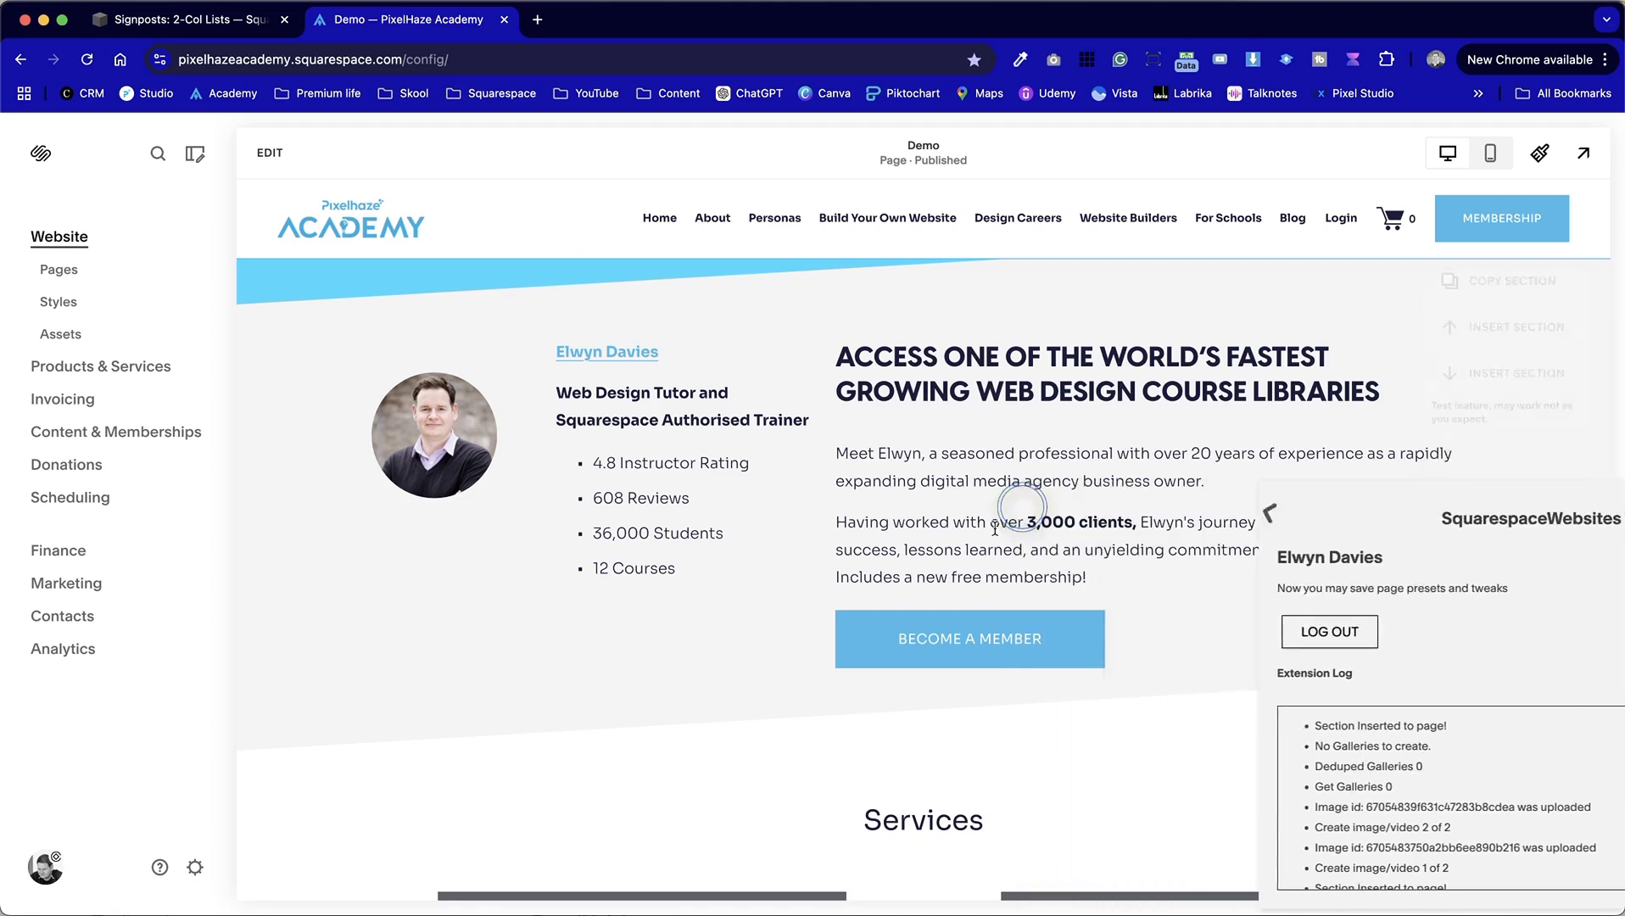
pyautogui.scroll(-8, 844, 622)
pyautogui.scroll(-4, 843, 620)
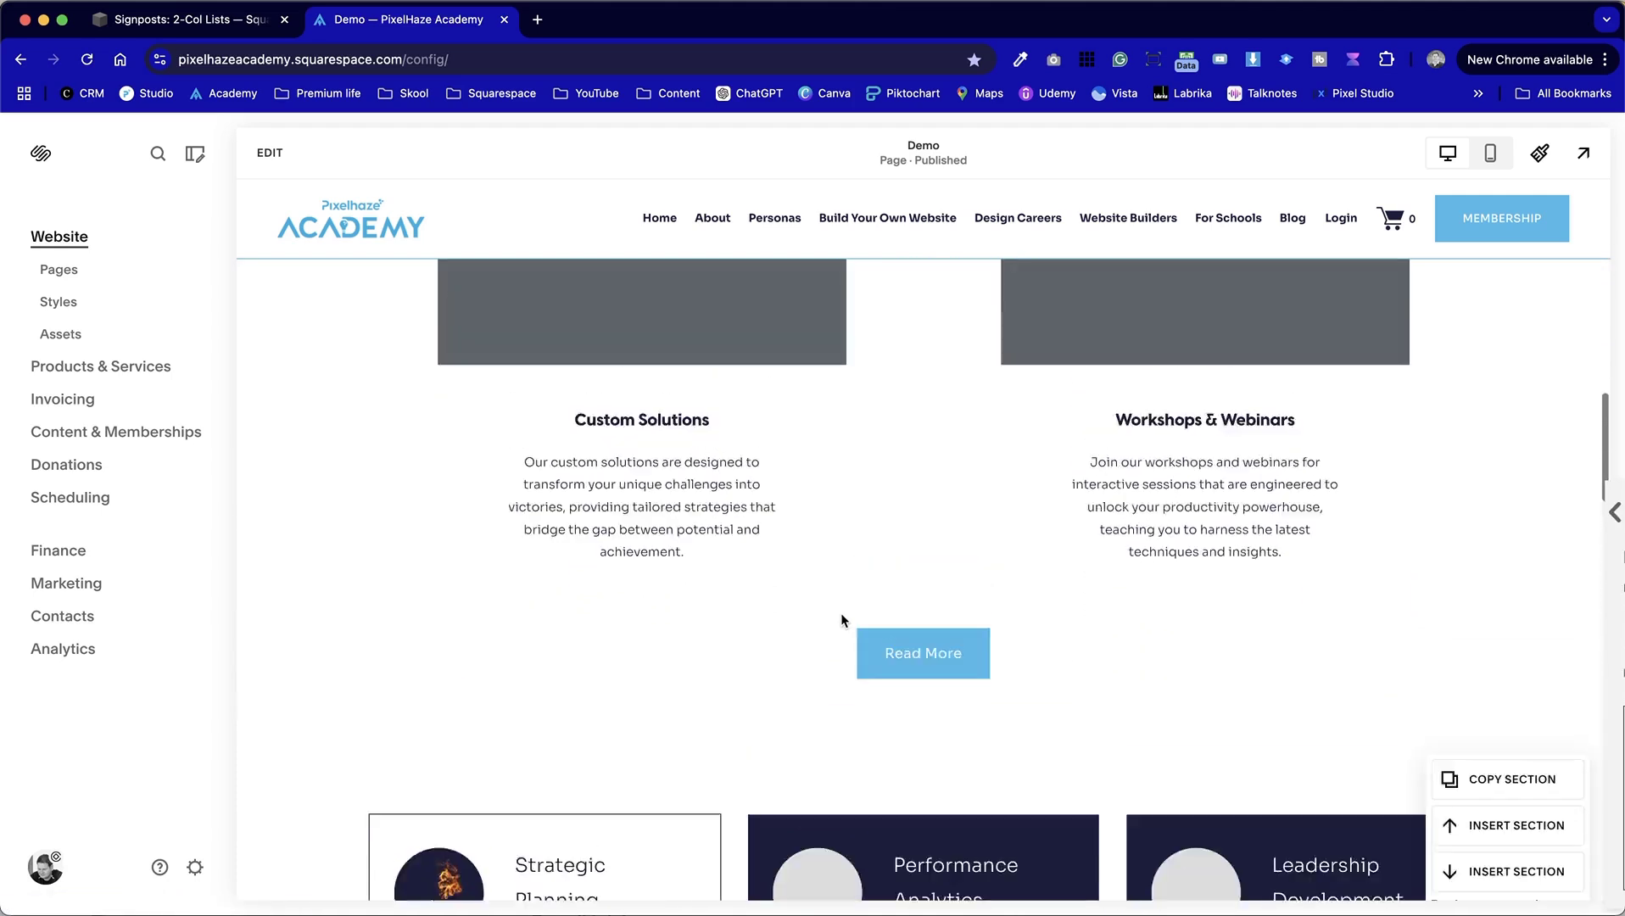
pyautogui.scroll(1, 840, 612)
# Apply the Darkest 1 colour theme to the Services section and save.
pyautogui.click(265, 153)
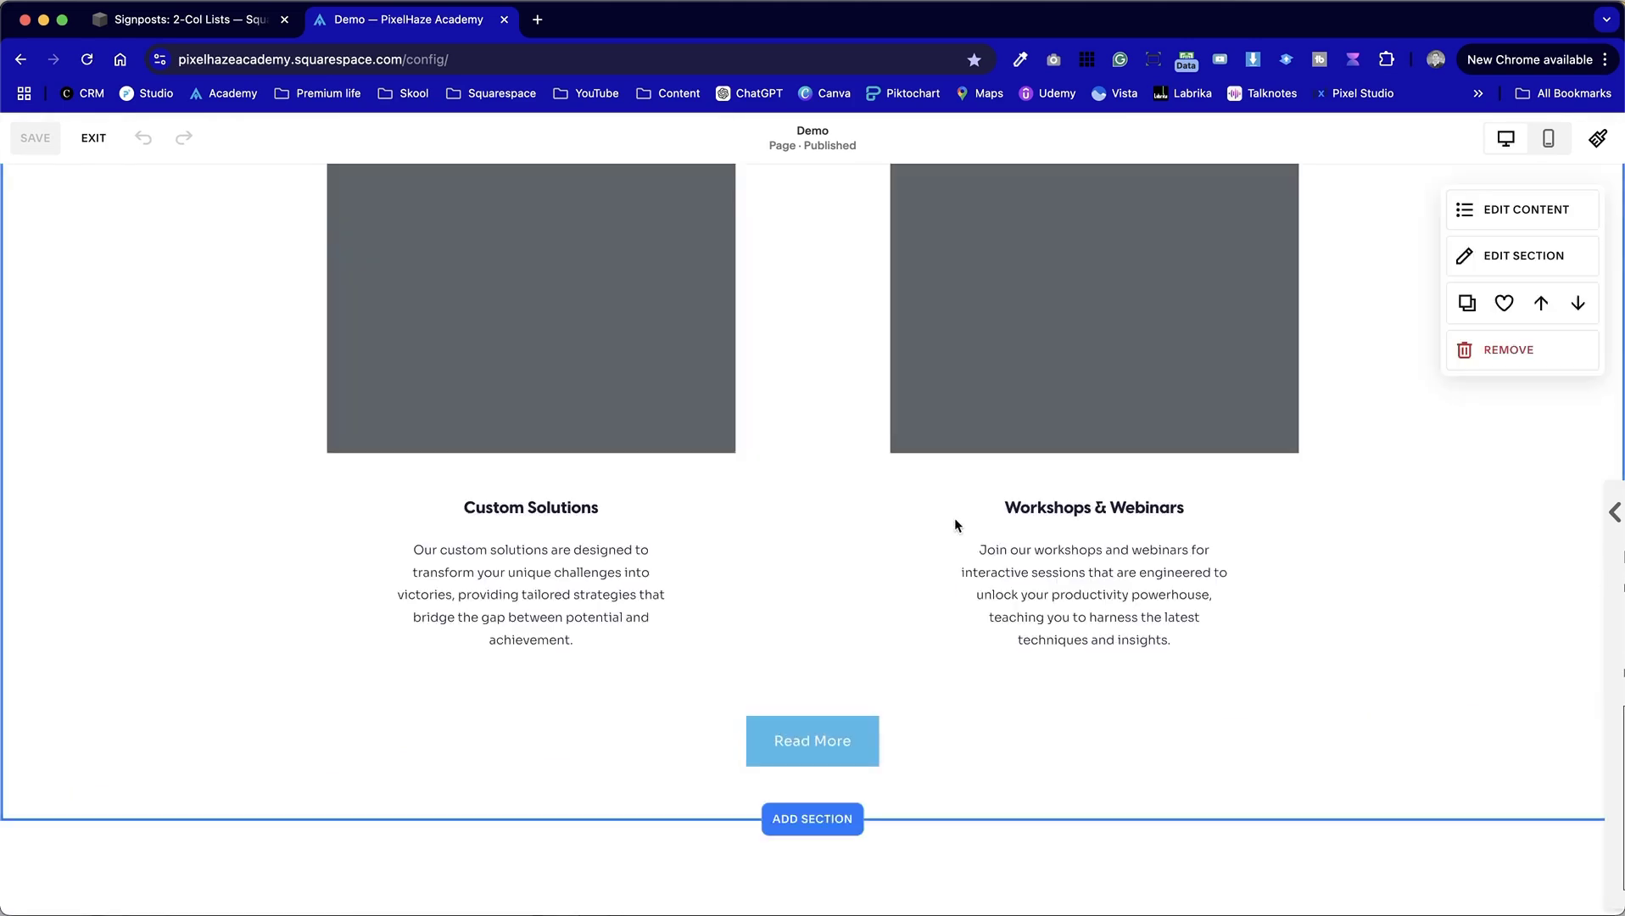
pyautogui.scroll(2, 1247, 528)
pyautogui.click(1493, 256)
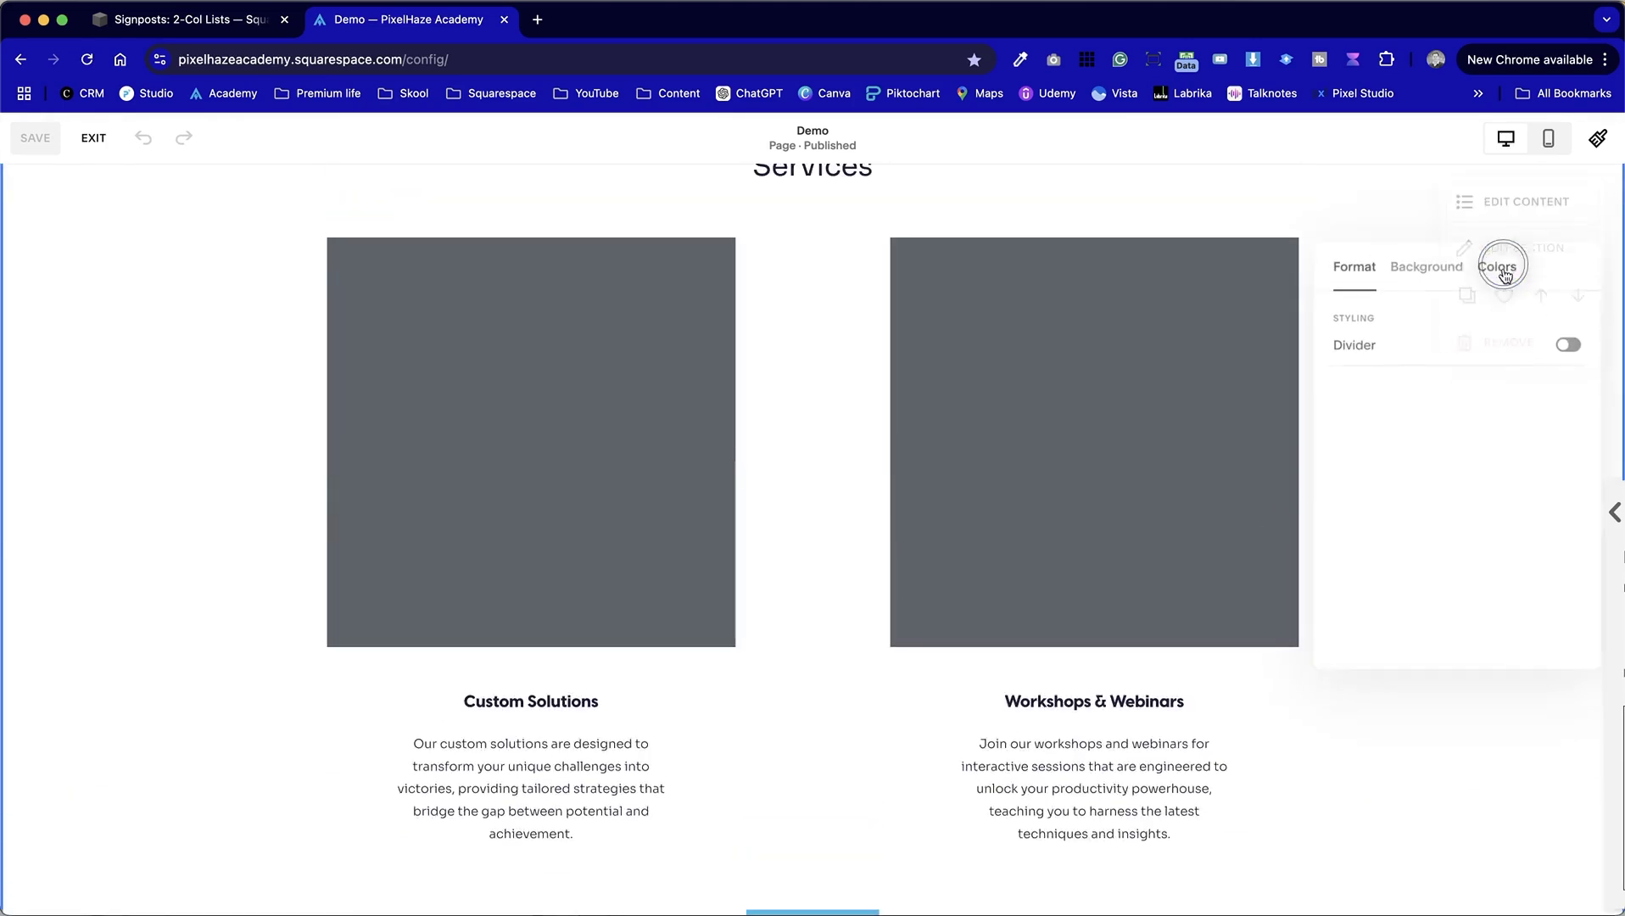
pyautogui.scroll(-2, 1500, 526)
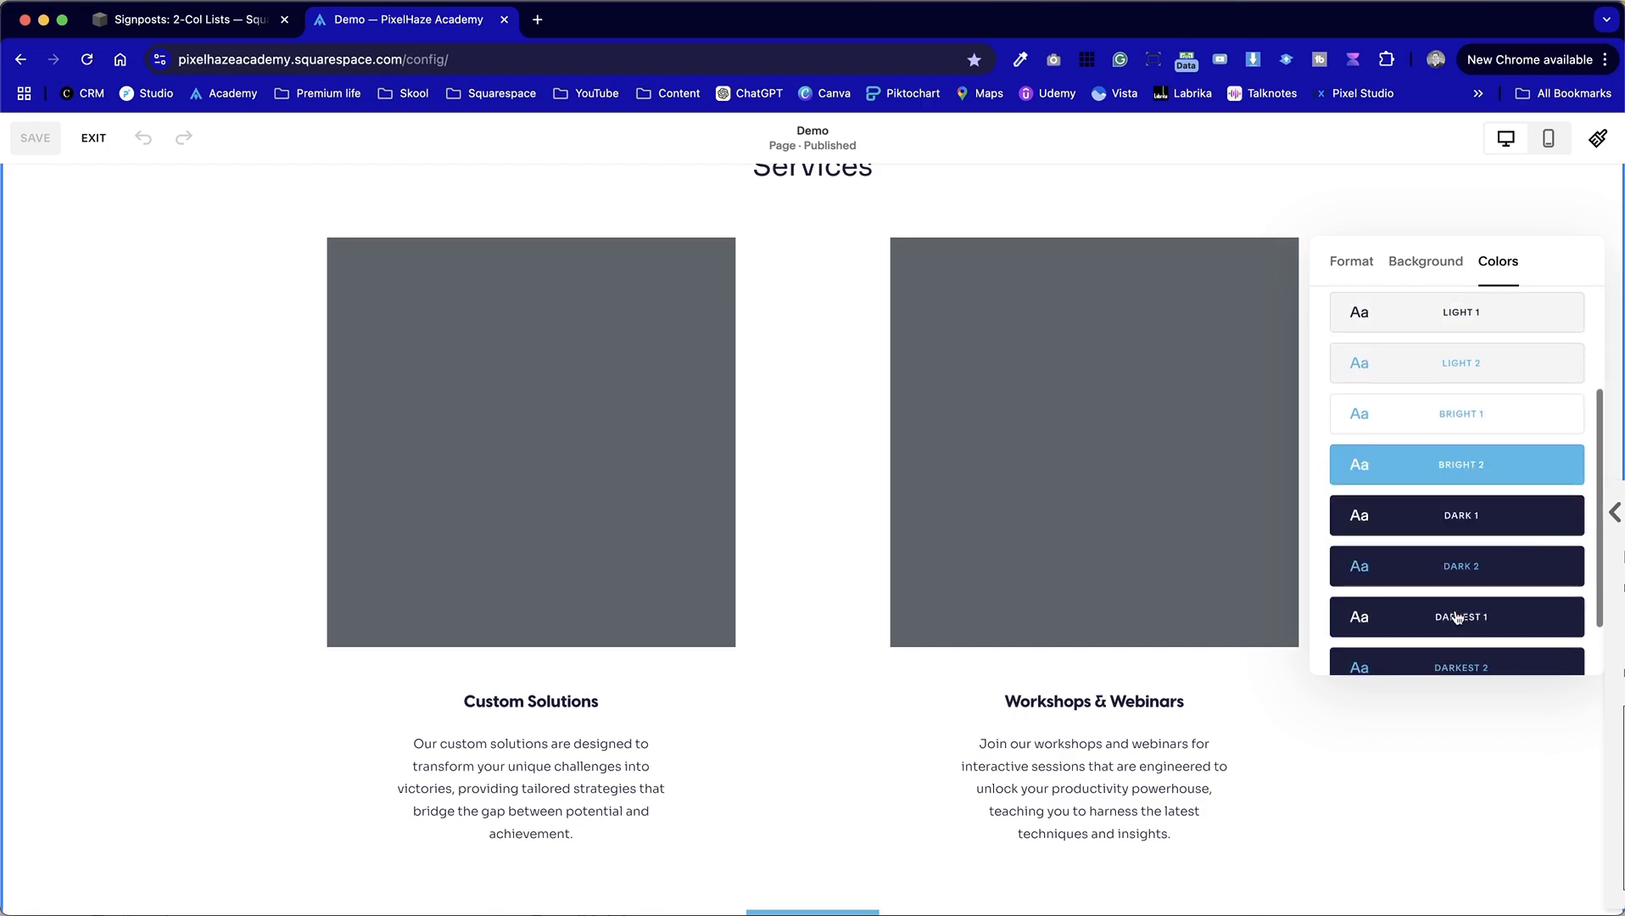
pyautogui.click(1531, 522)
pyautogui.scroll(-1, 1515, 586)
pyautogui.click(1523, 546)
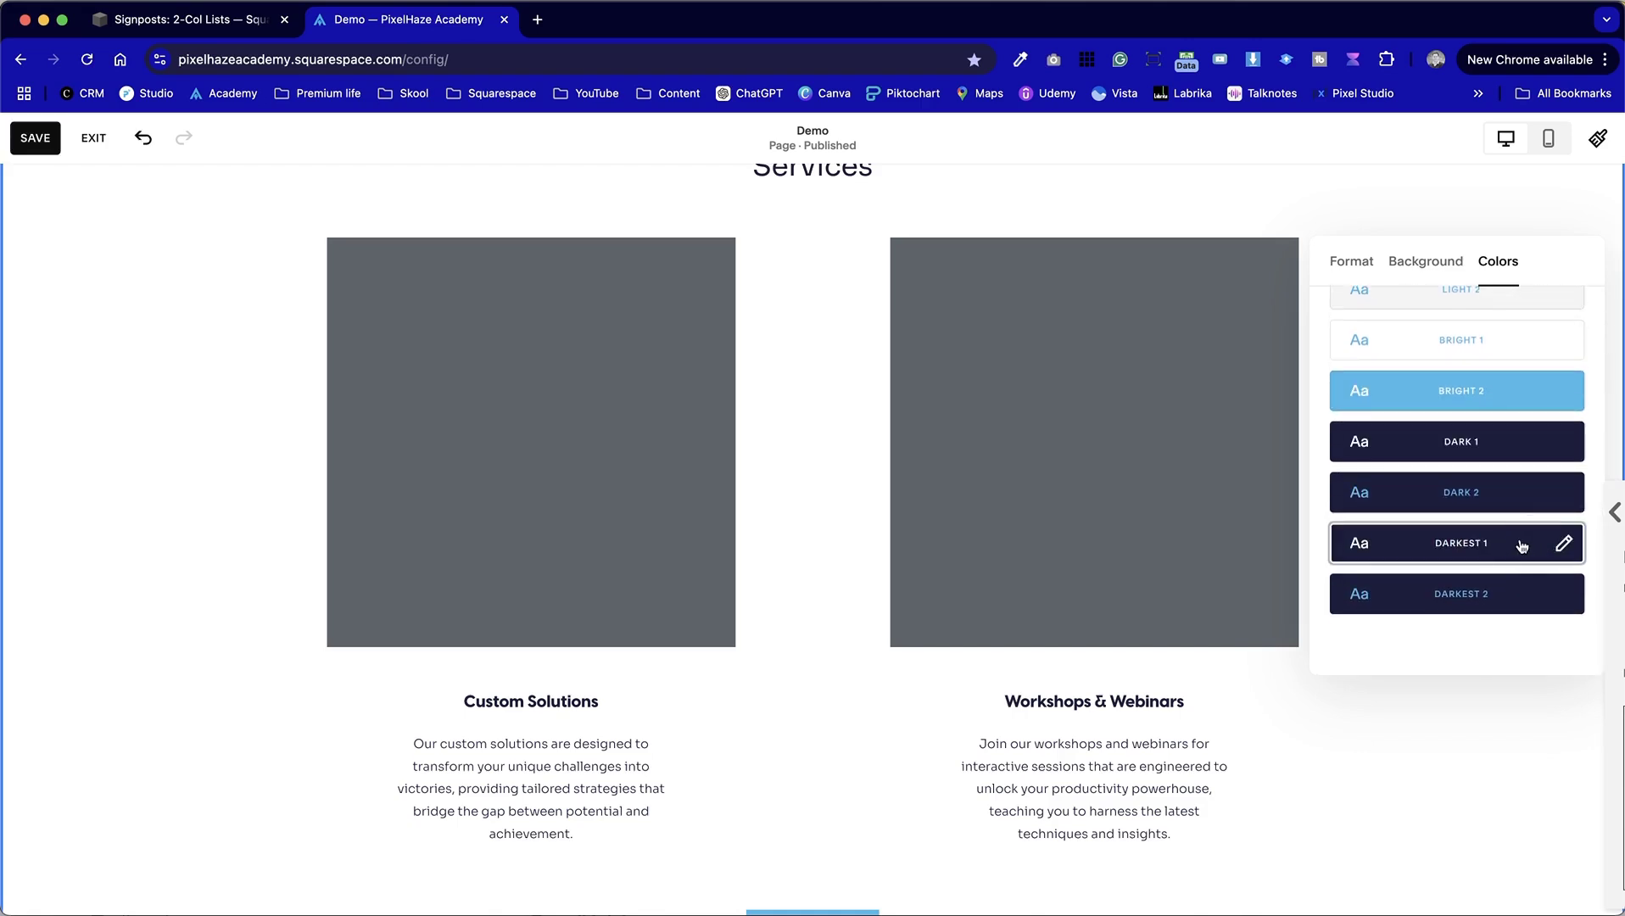
pyautogui.click(210, 412)
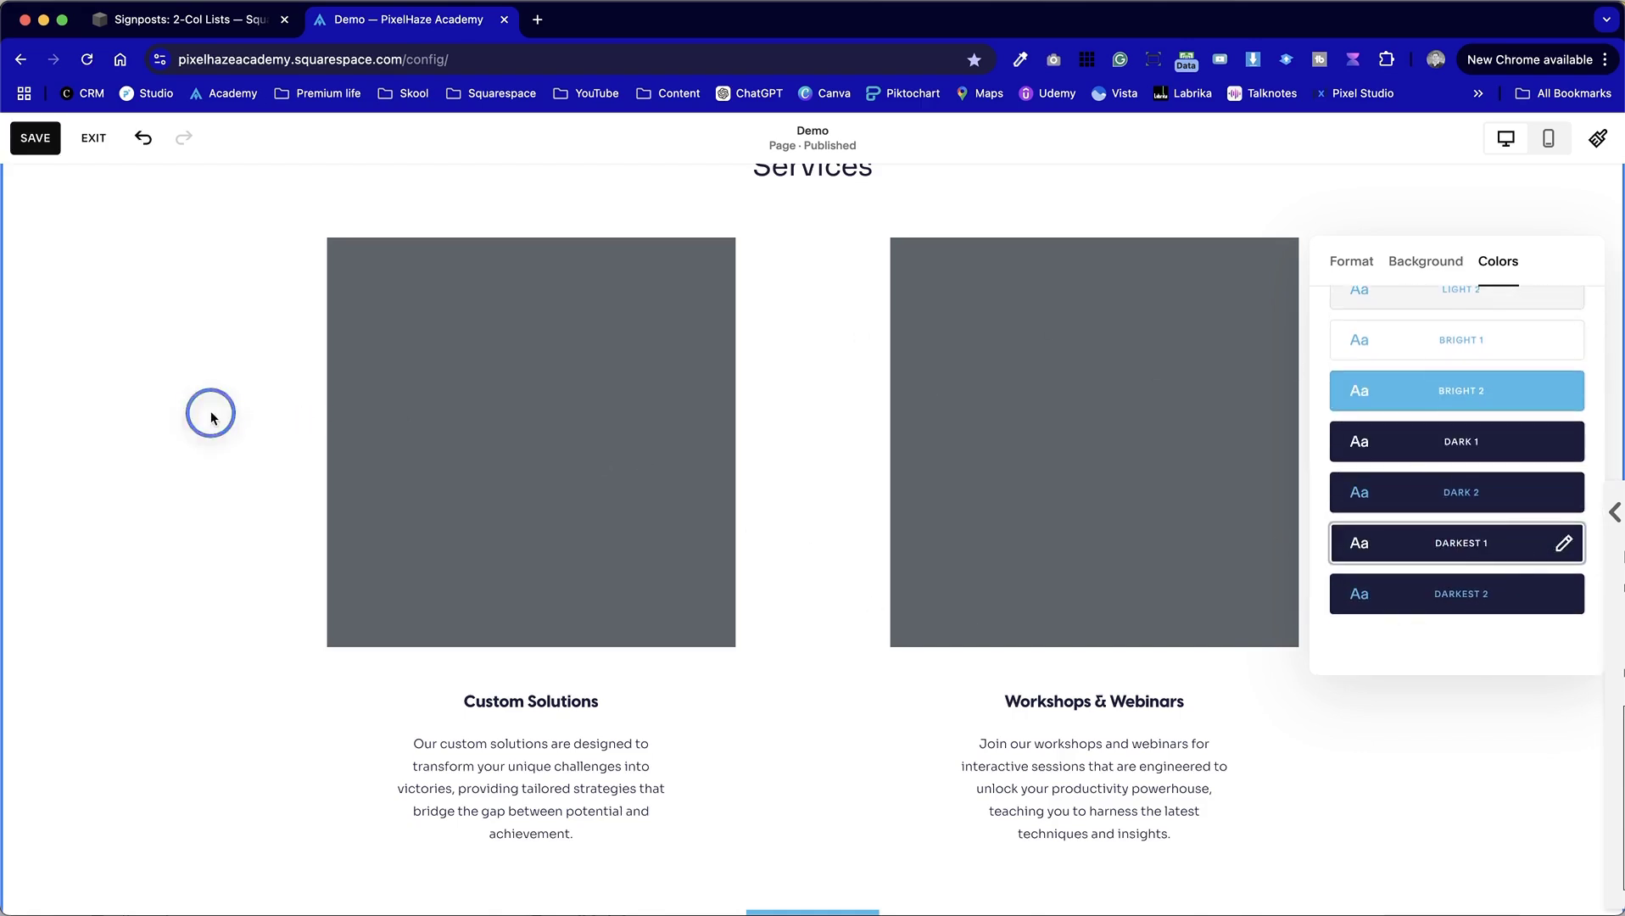
pyautogui.click(34, 138)
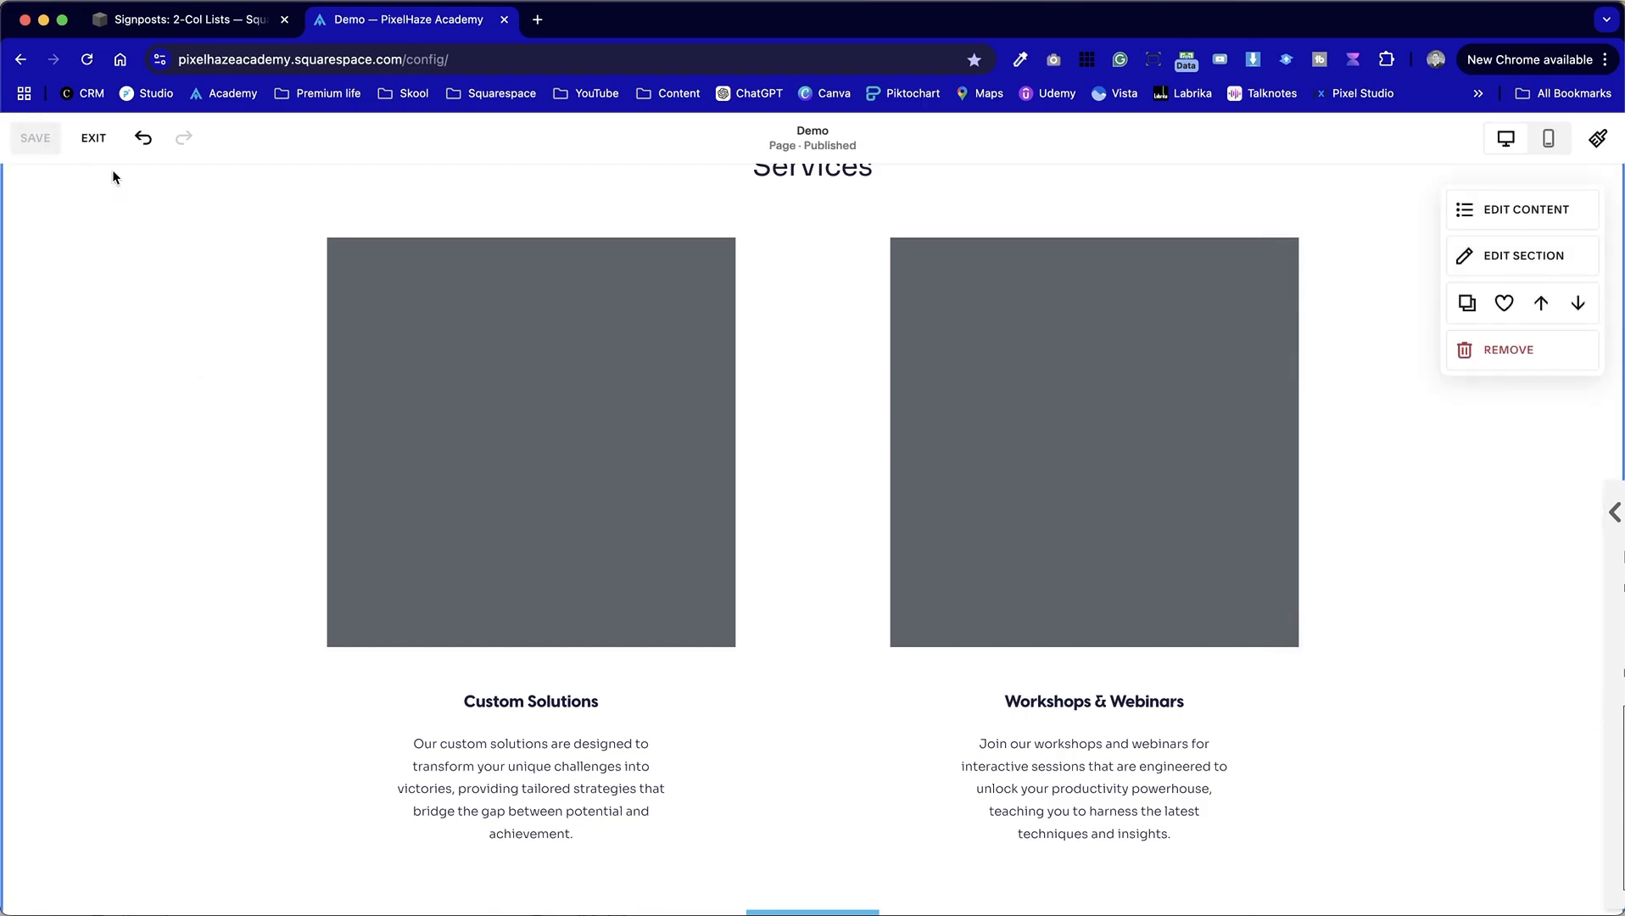
# Turn on a divider edge for the Services section, save, and exit the editor.
pyautogui.click(90, 136)
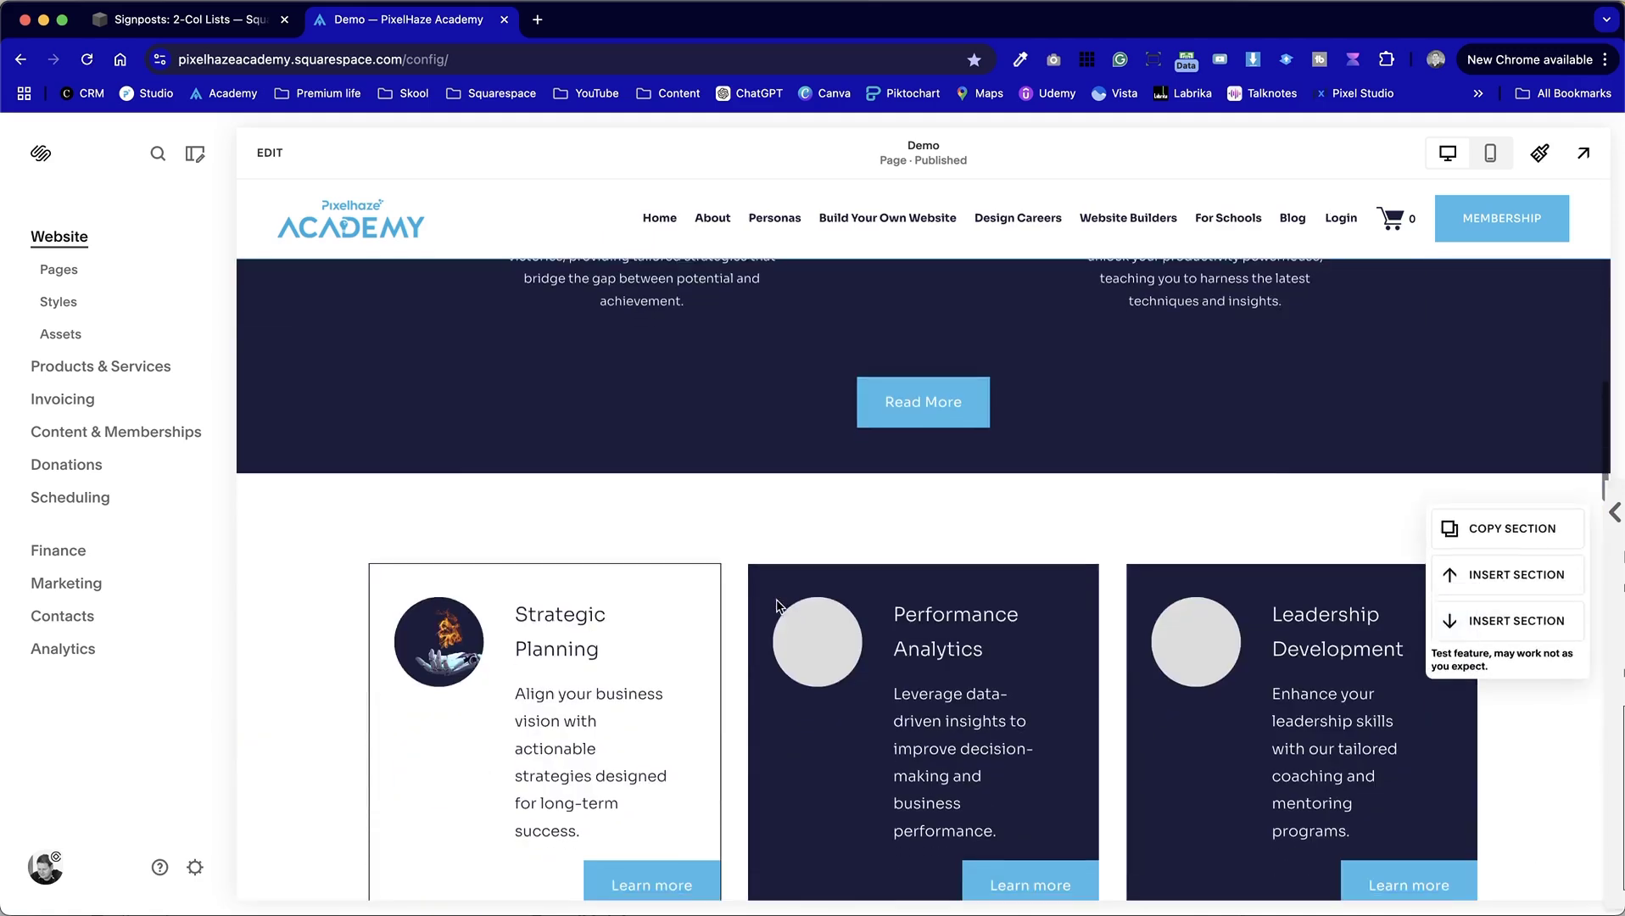
pyautogui.scroll(5, 776, 607)
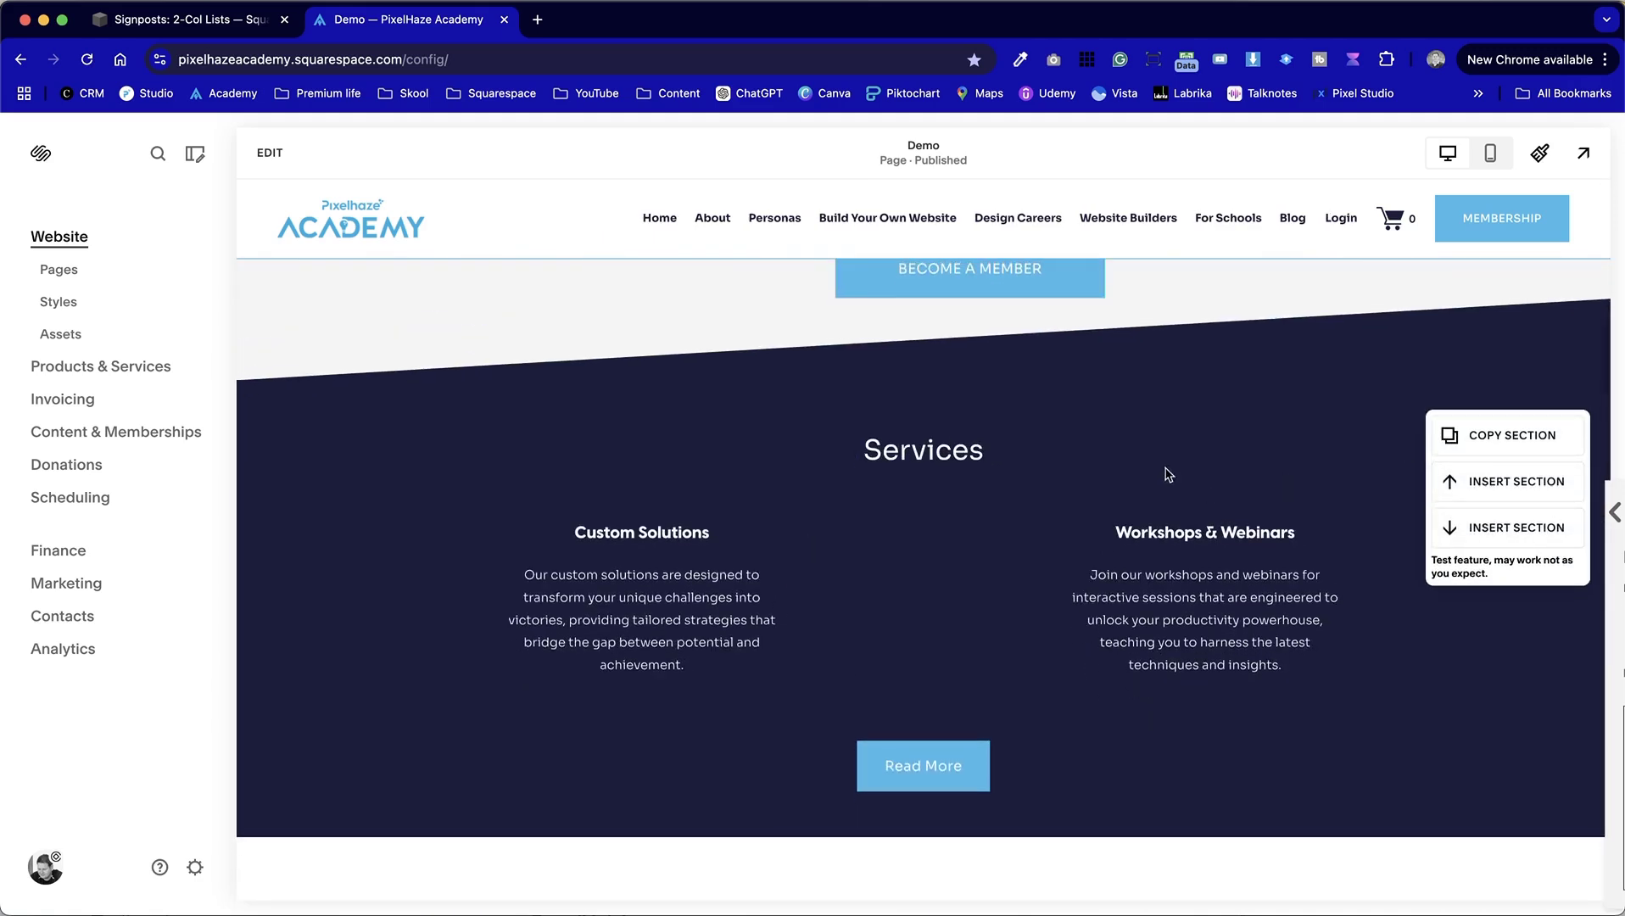
pyautogui.click(268, 168)
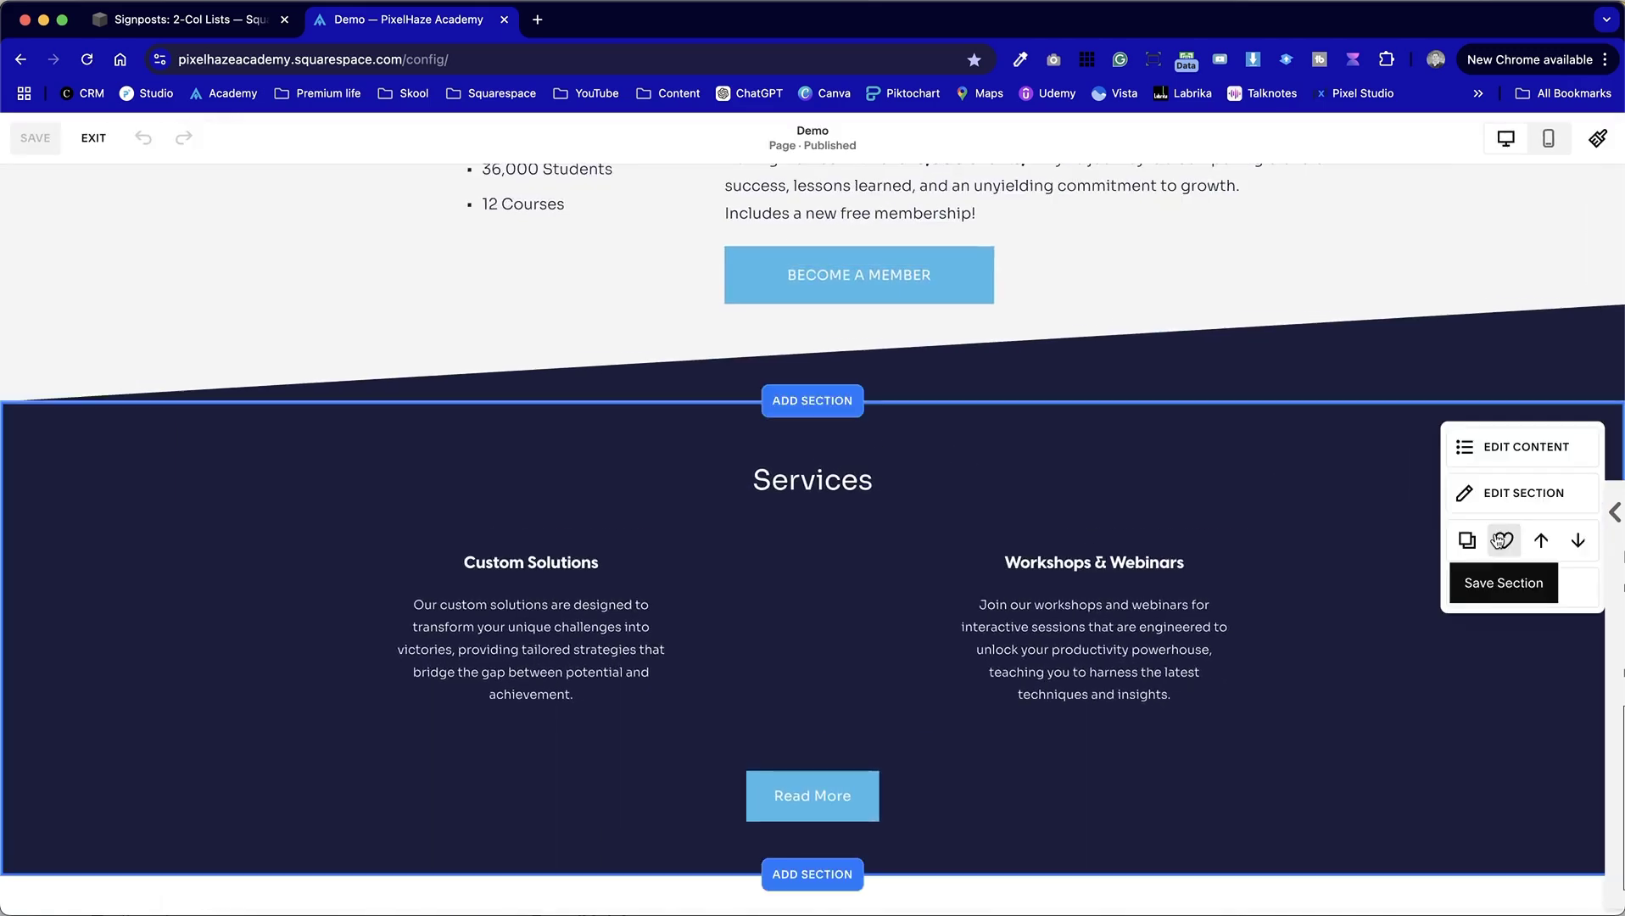
pyautogui.click(1528, 498)
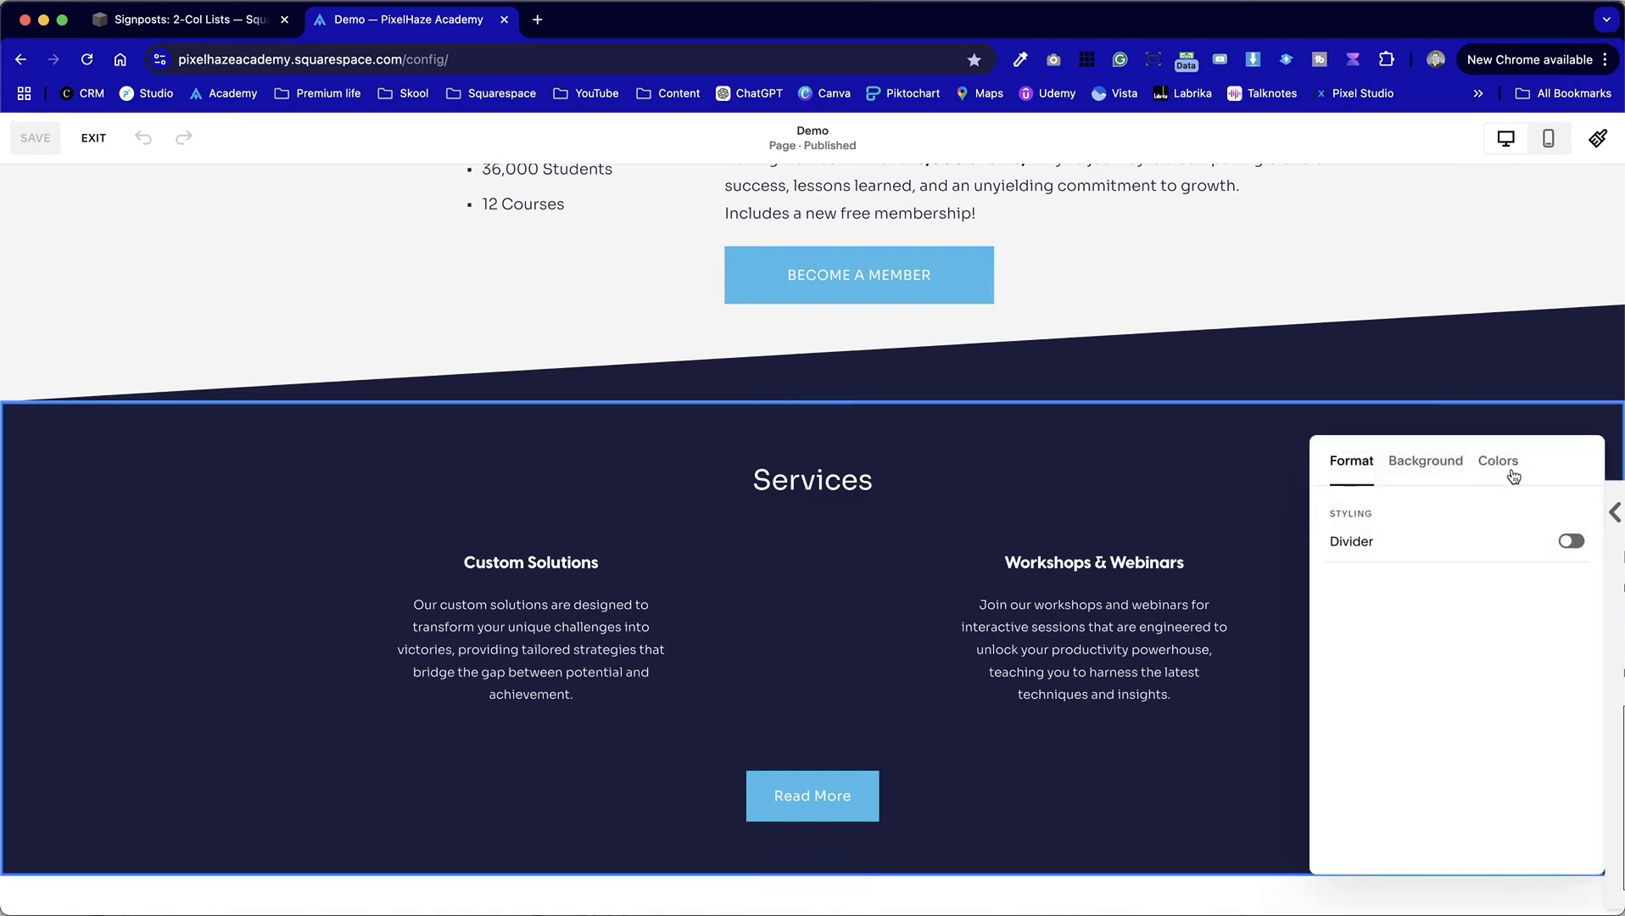
pyautogui.click(1571, 541)
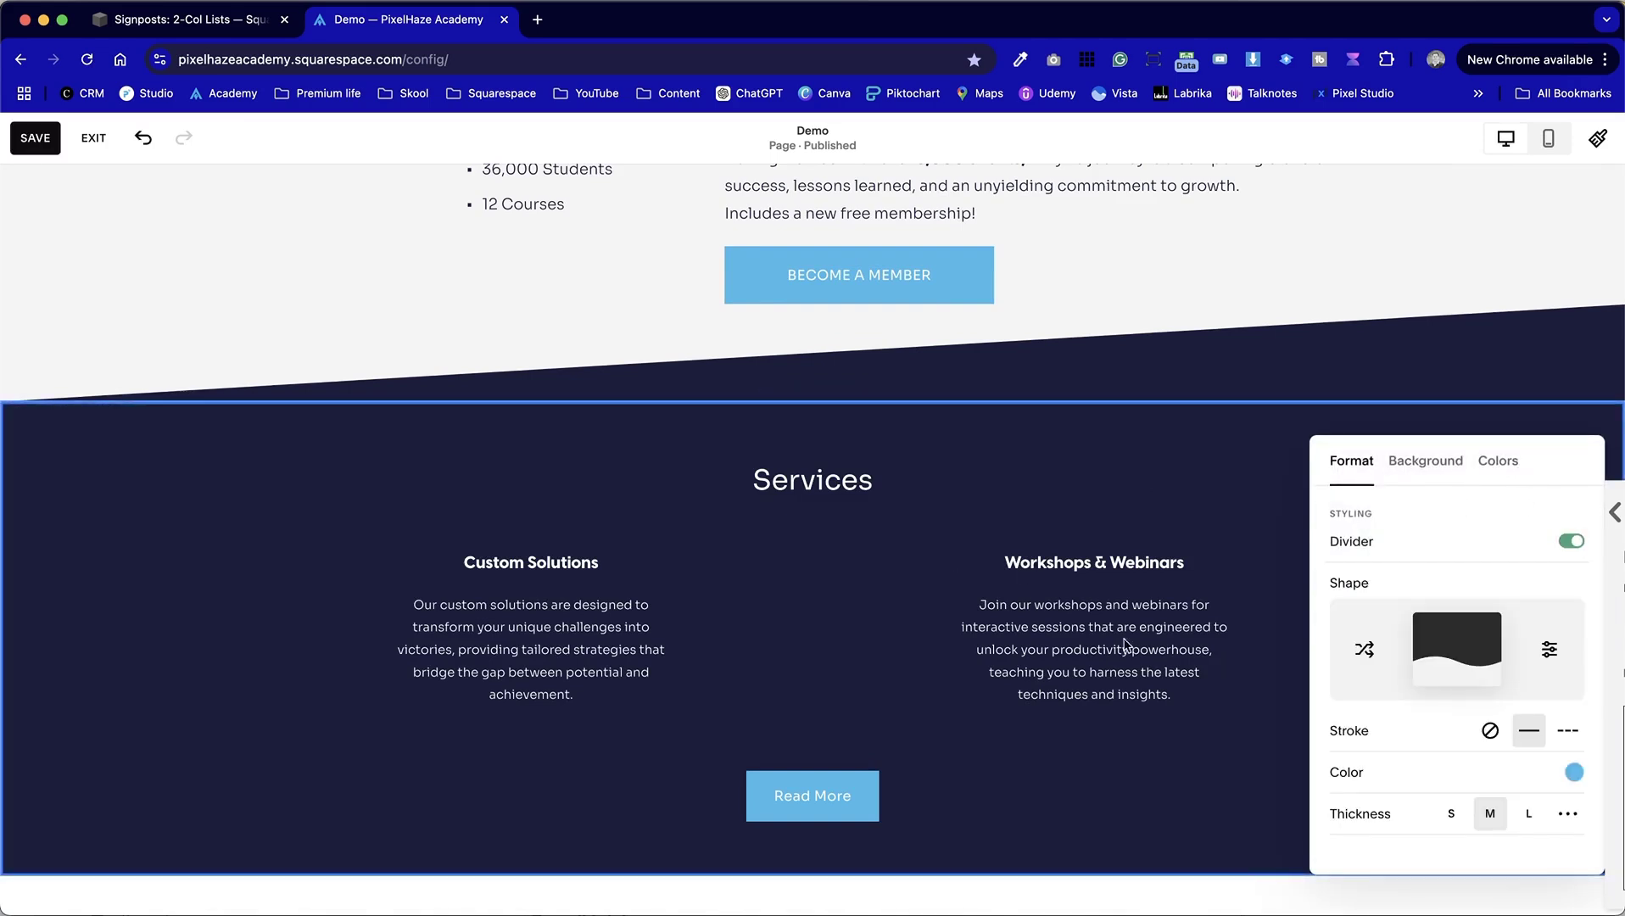
pyautogui.click(1529, 675)
pyautogui.scroll(-2, 1523, 709)
pyautogui.click(44, 146)
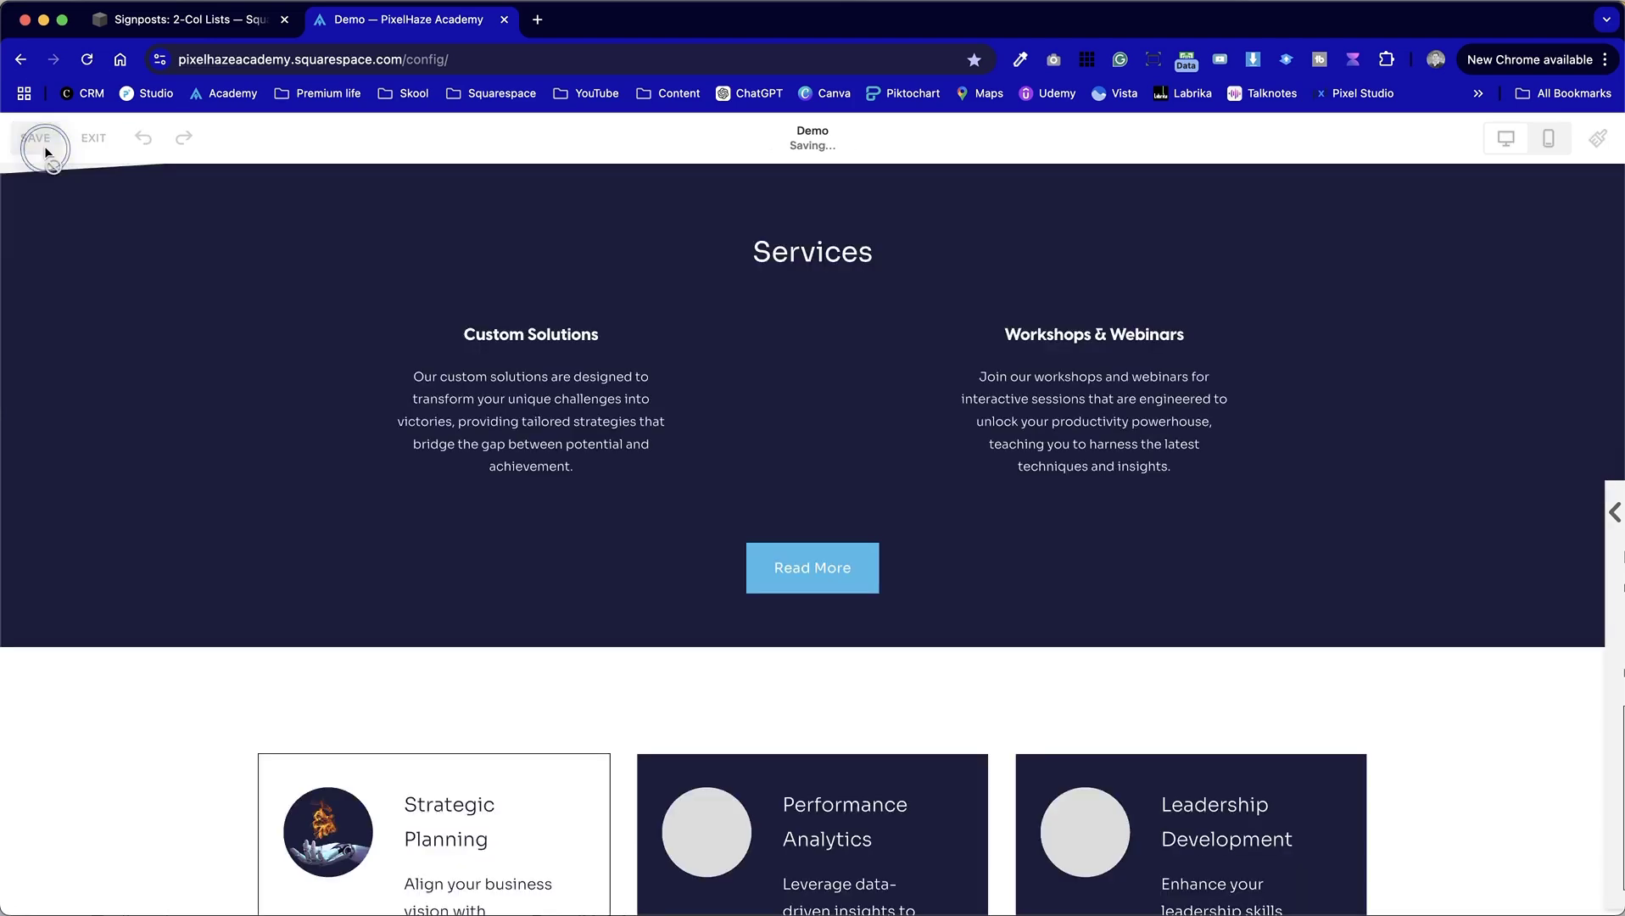
pyautogui.click(94, 138)
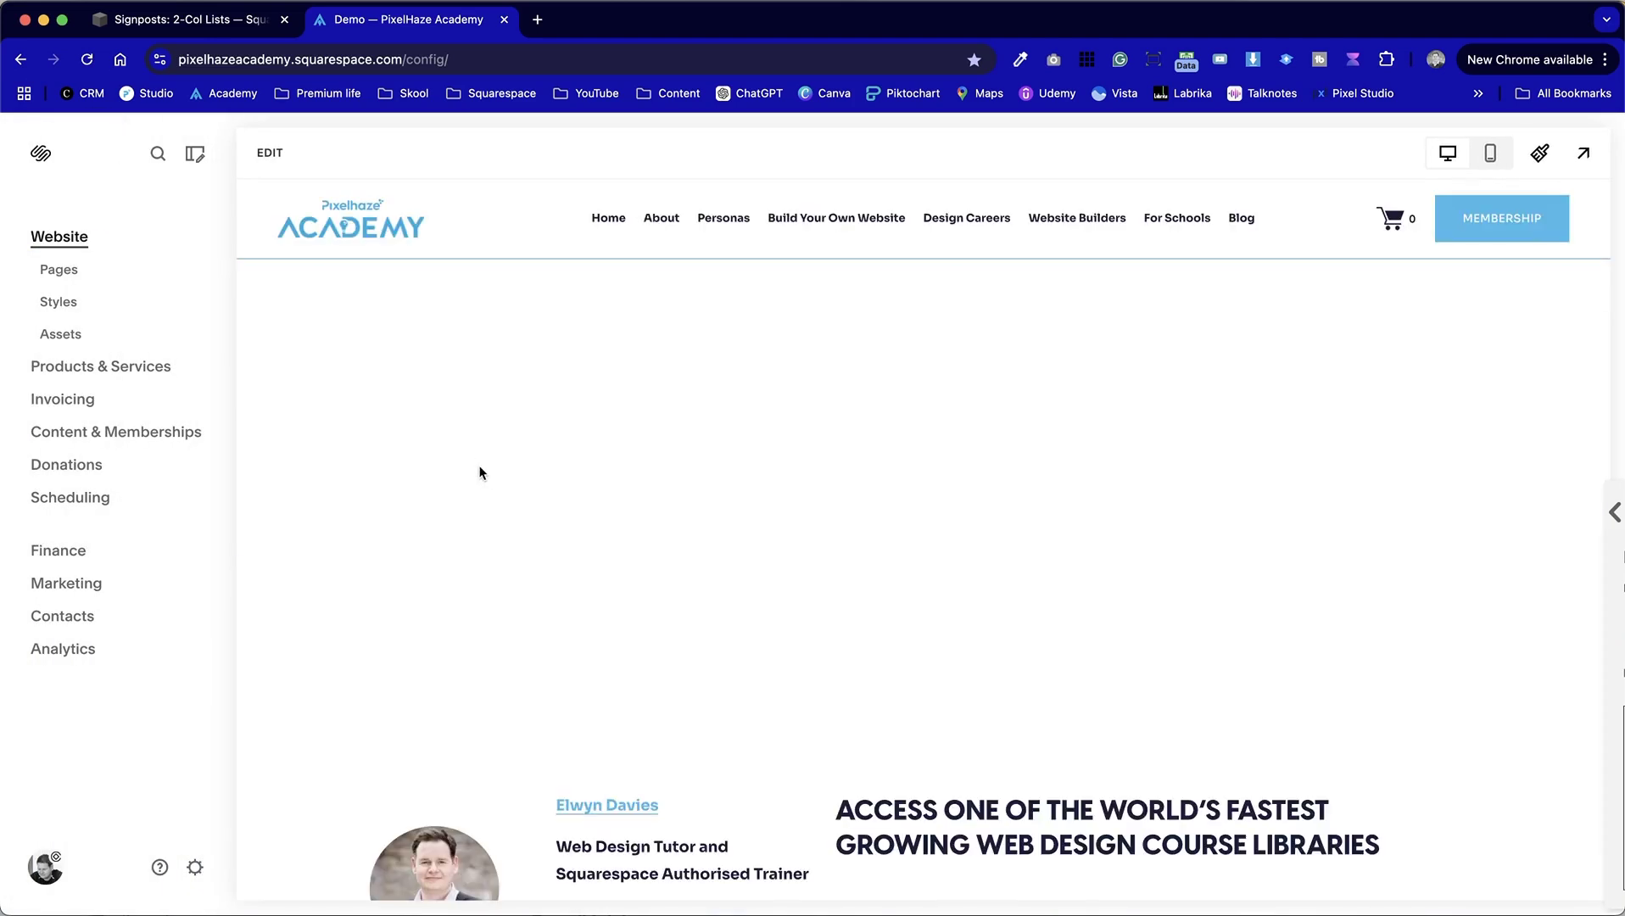
pyautogui.scroll(-10, 480, 472)
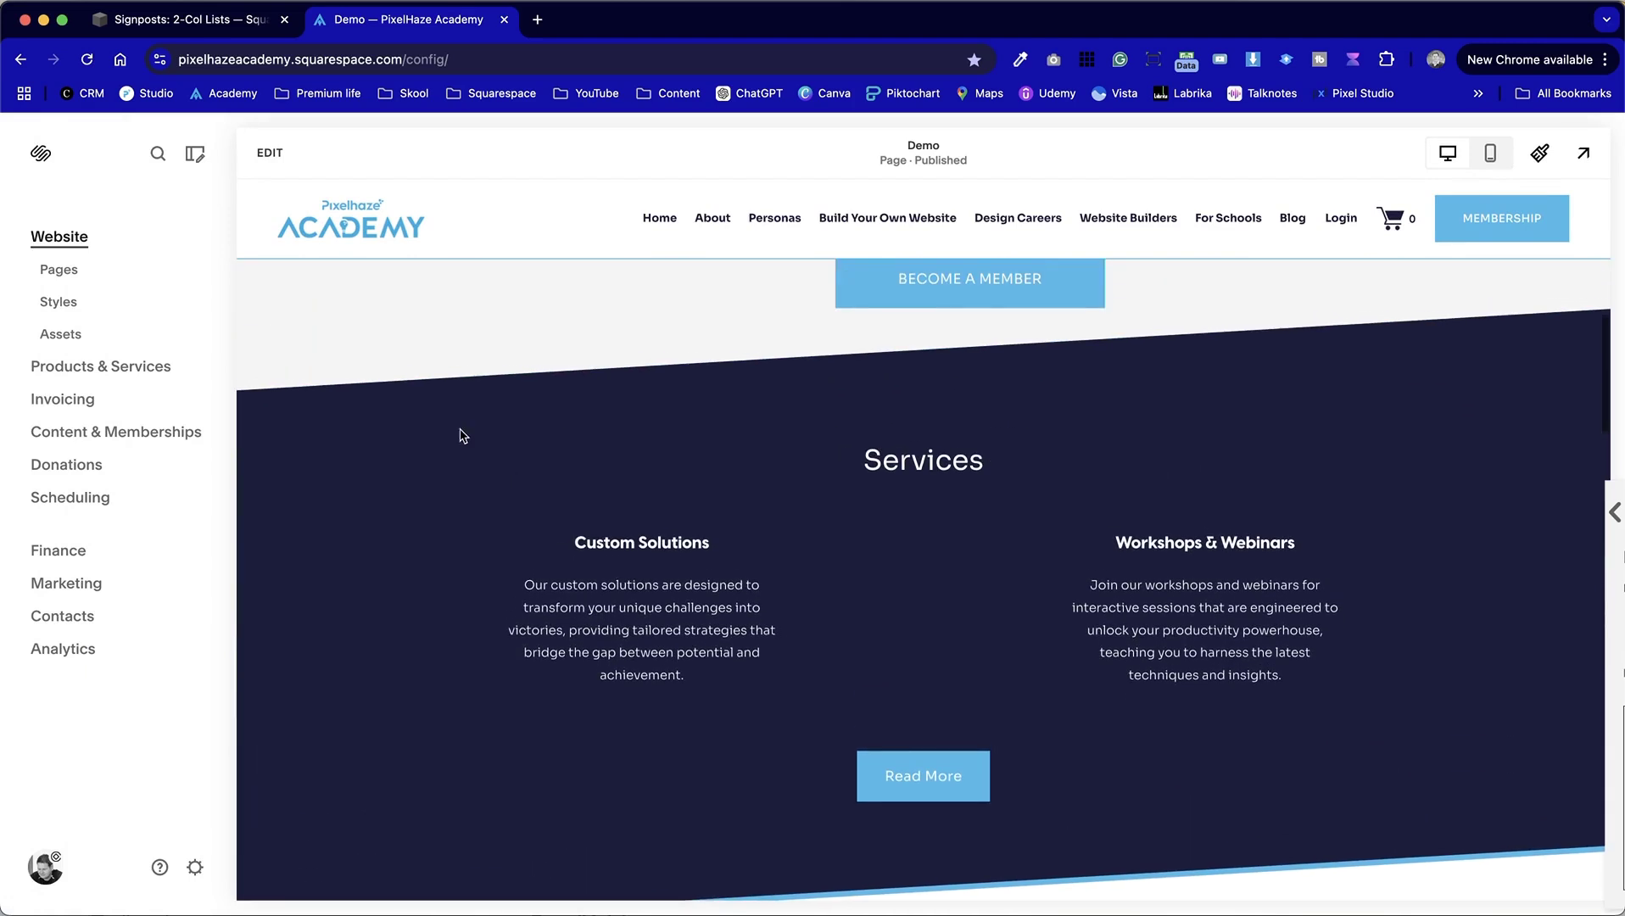
# Preview the Demo page full-screen and scroll through it before returning to editing.
pyautogui.click(1584, 153)
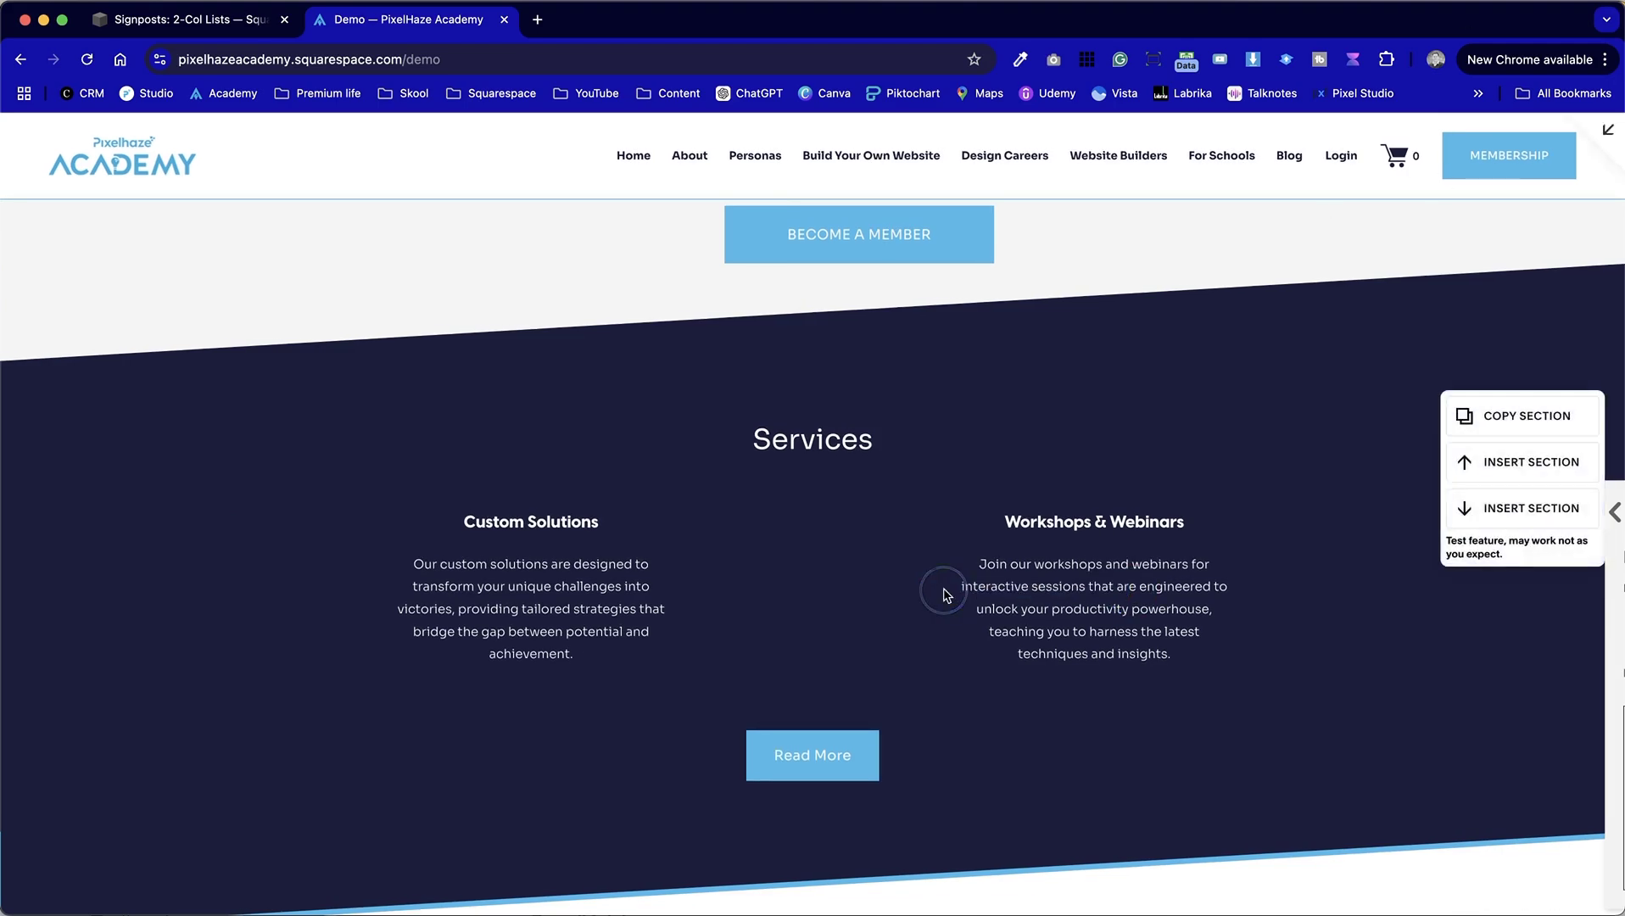
pyautogui.scroll(-3, 943, 588)
pyautogui.scroll(2, 947, 593)
pyautogui.scroll(-10, 947, 594)
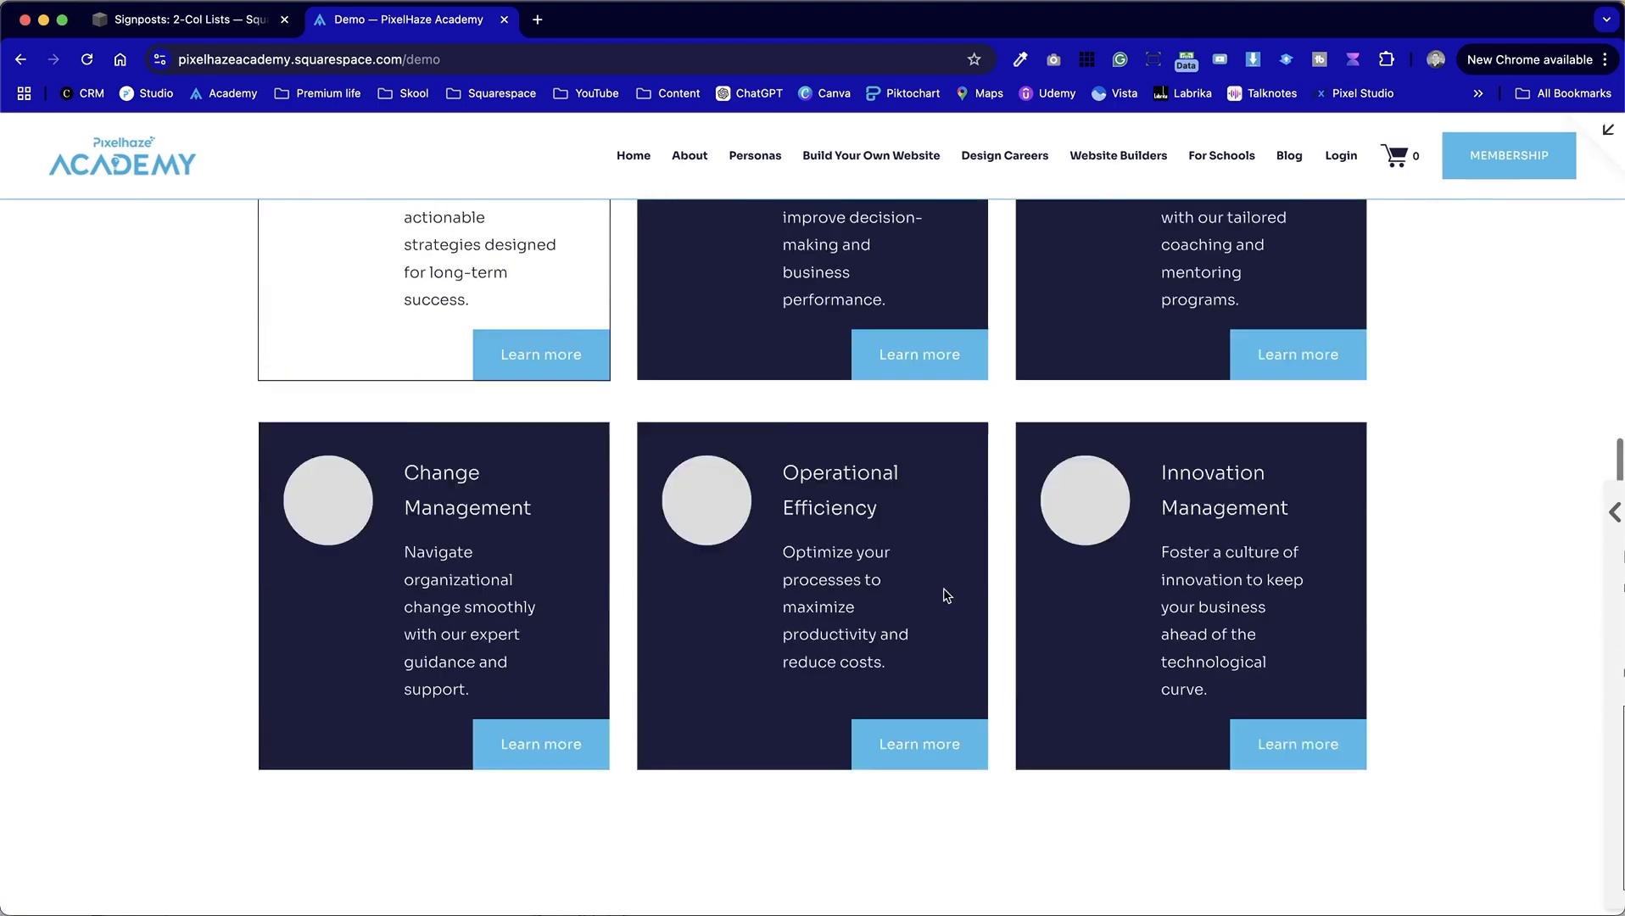
pyautogui.scroll(5, 946, 594)
pyautogui.scroll(-5, 945, 594)
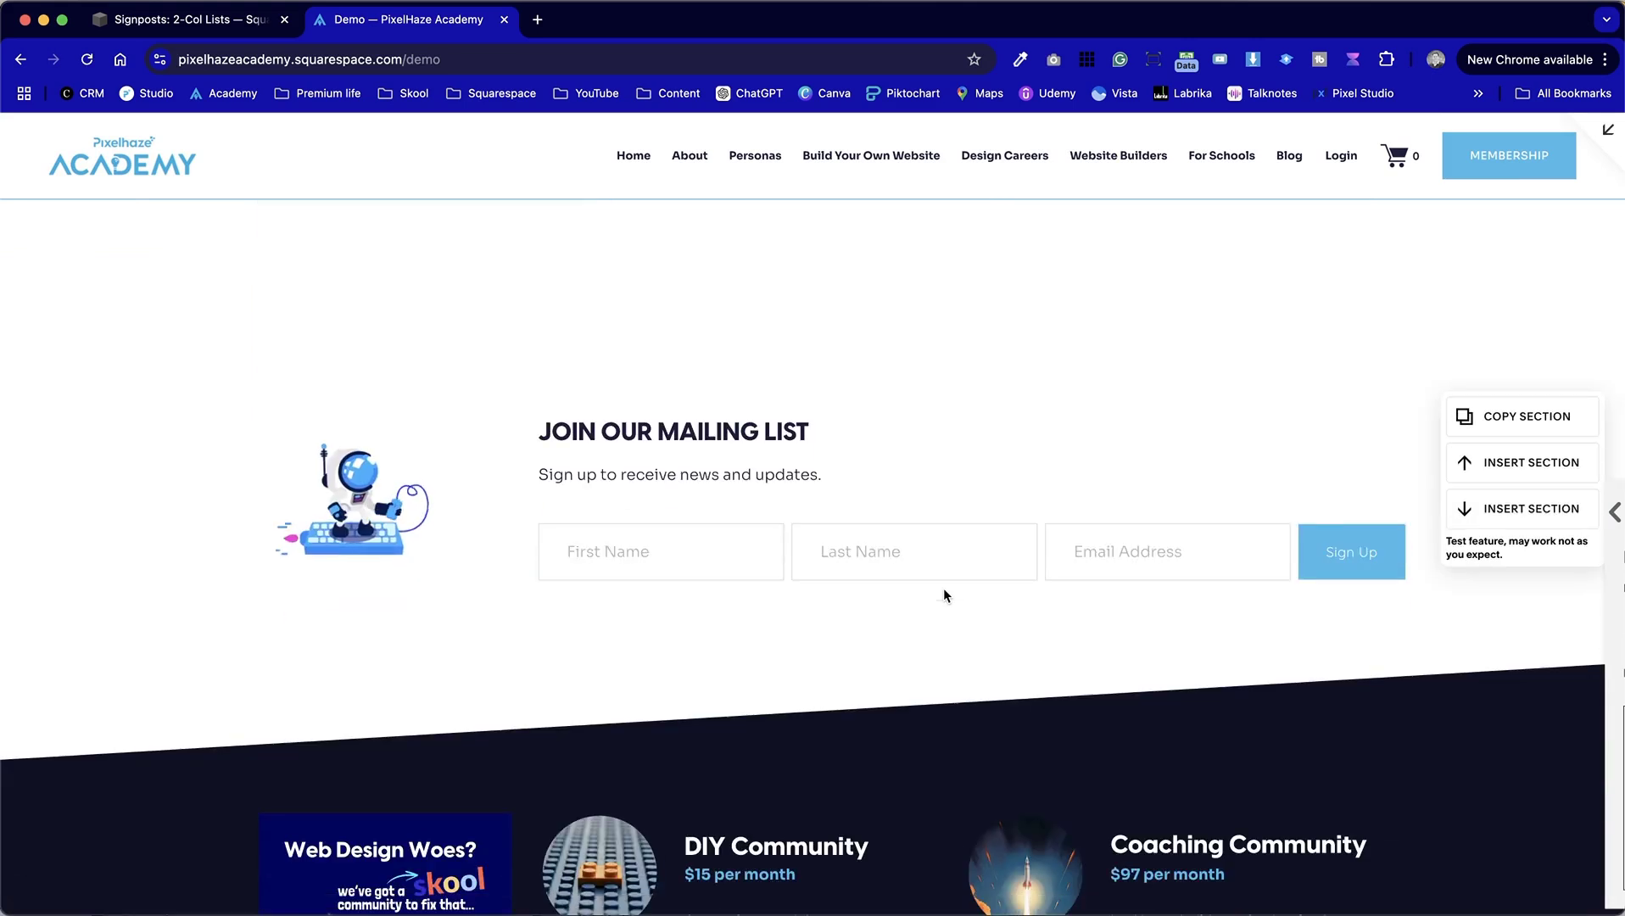
pyautogui.scroll(-4, 534, 392)
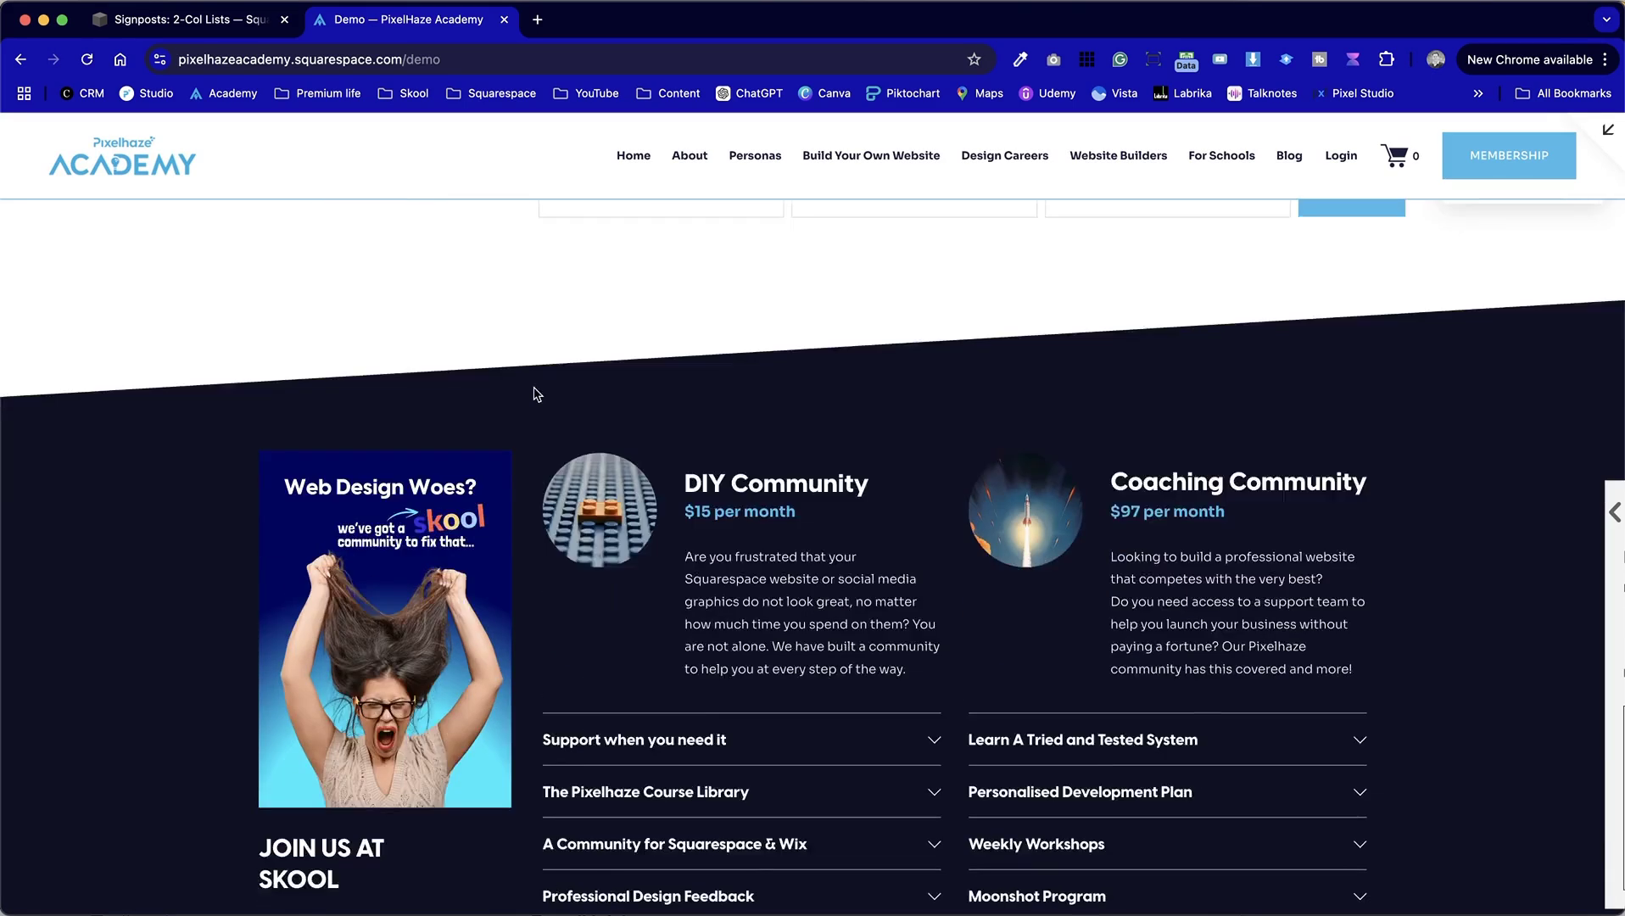
pyautogui.scroll(7, 534, 394)
pyautogui.click(1607, 130)
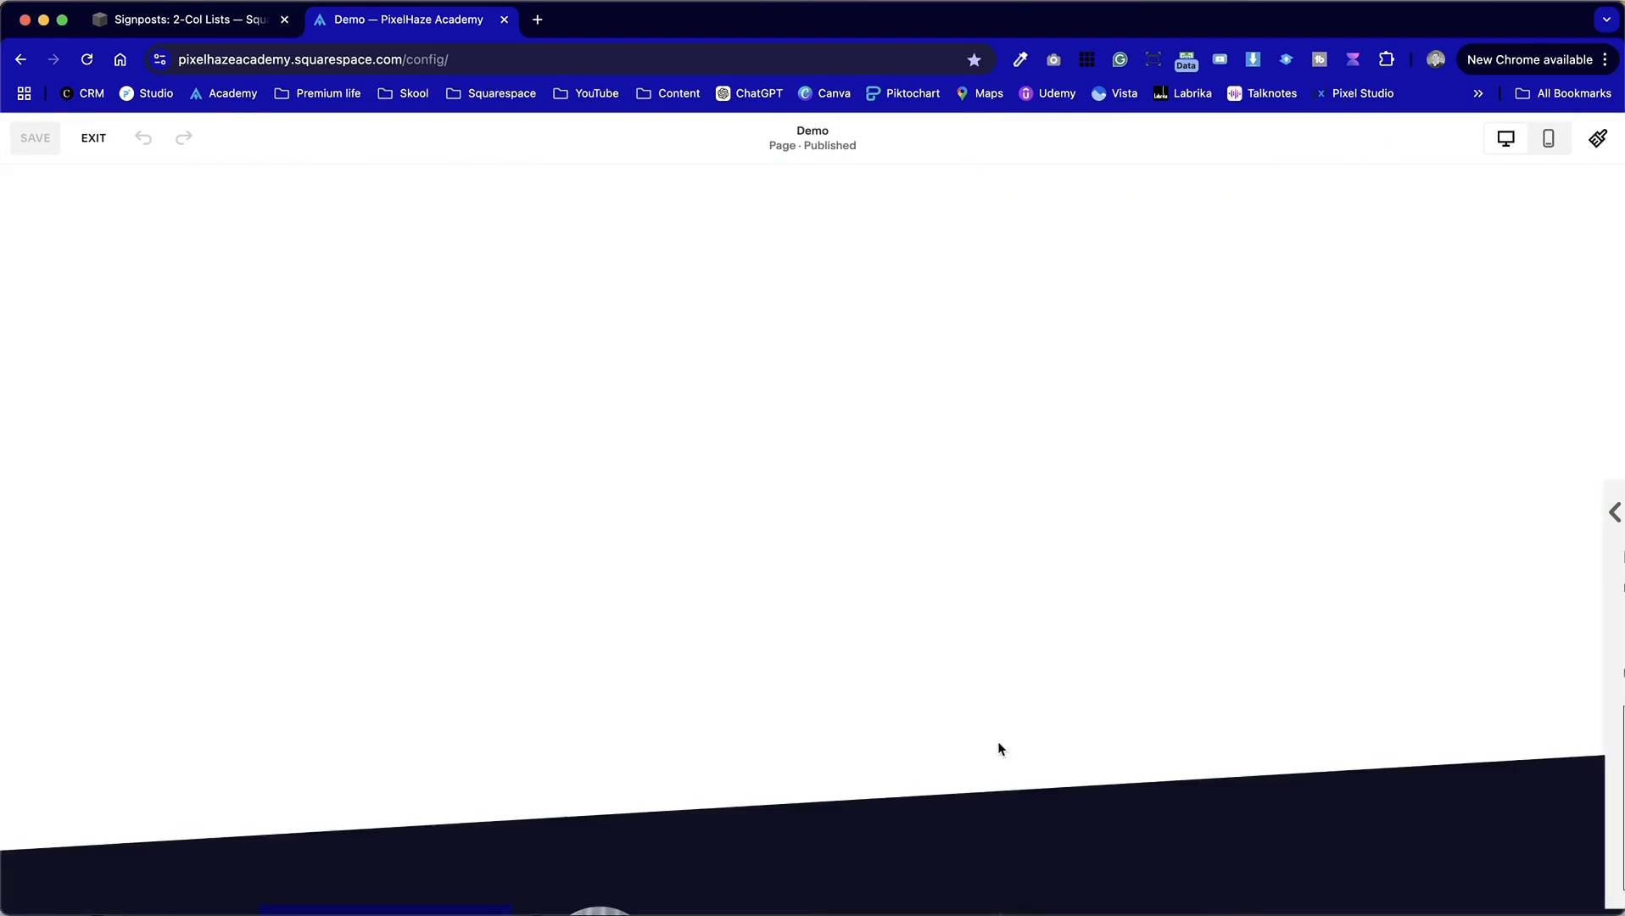
# Give the Join Our Mailing List section the Light 1 colour theme.
pyautogui.moveTo(1146, 675)
pyautogui.click(1562, 727)
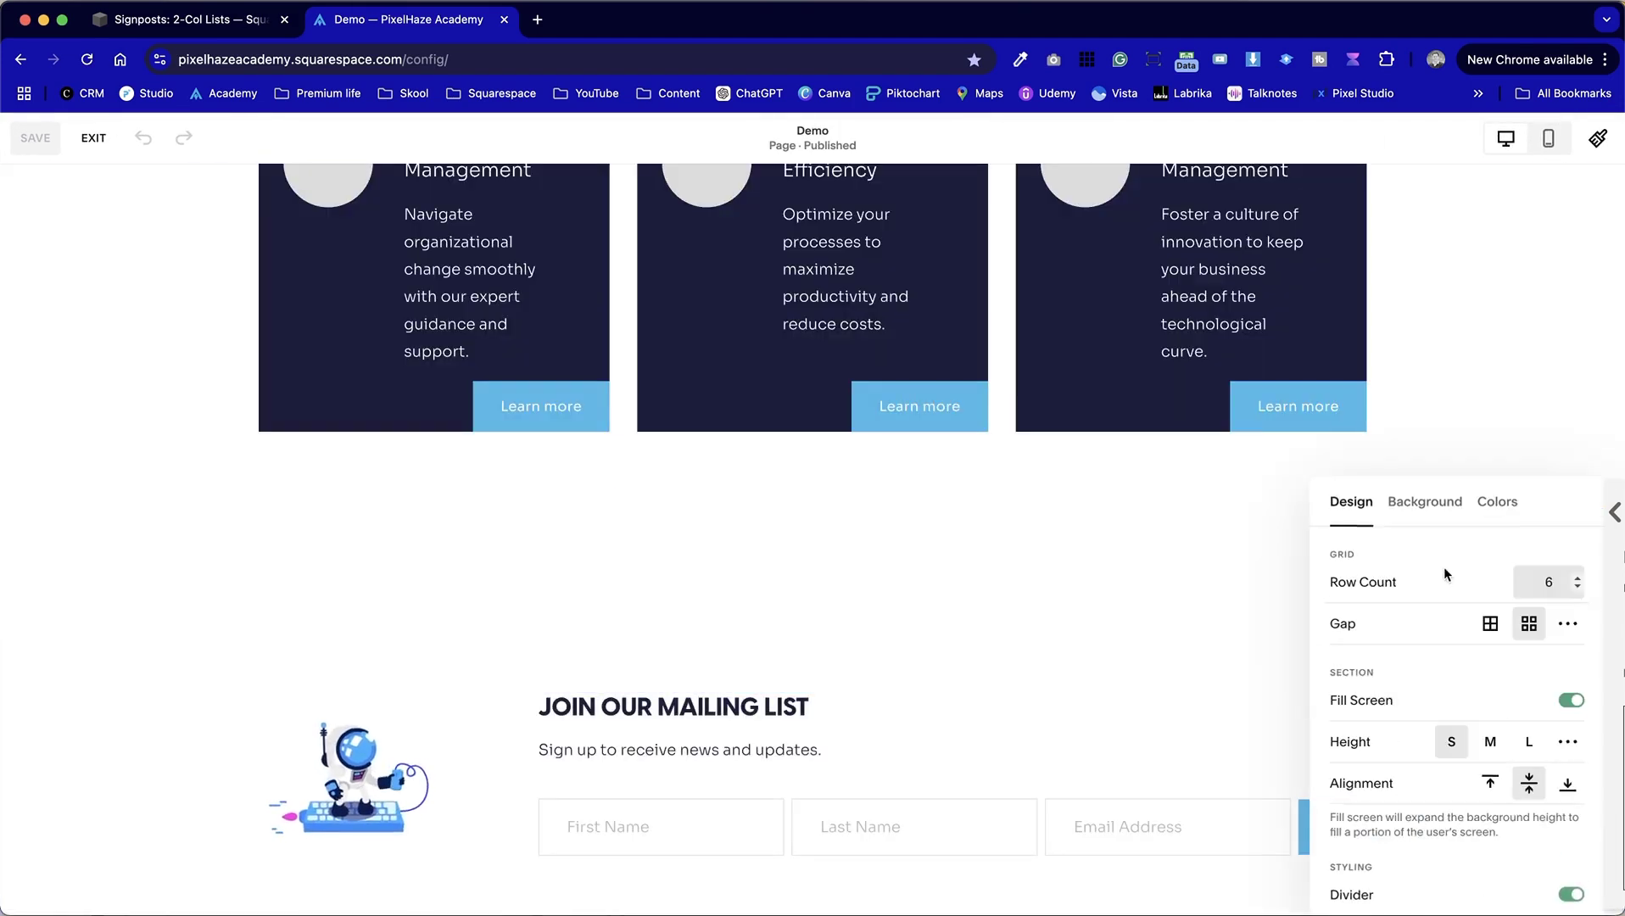
pyautogui.click(1494, 506)
pyautogui.click(1528, 710)
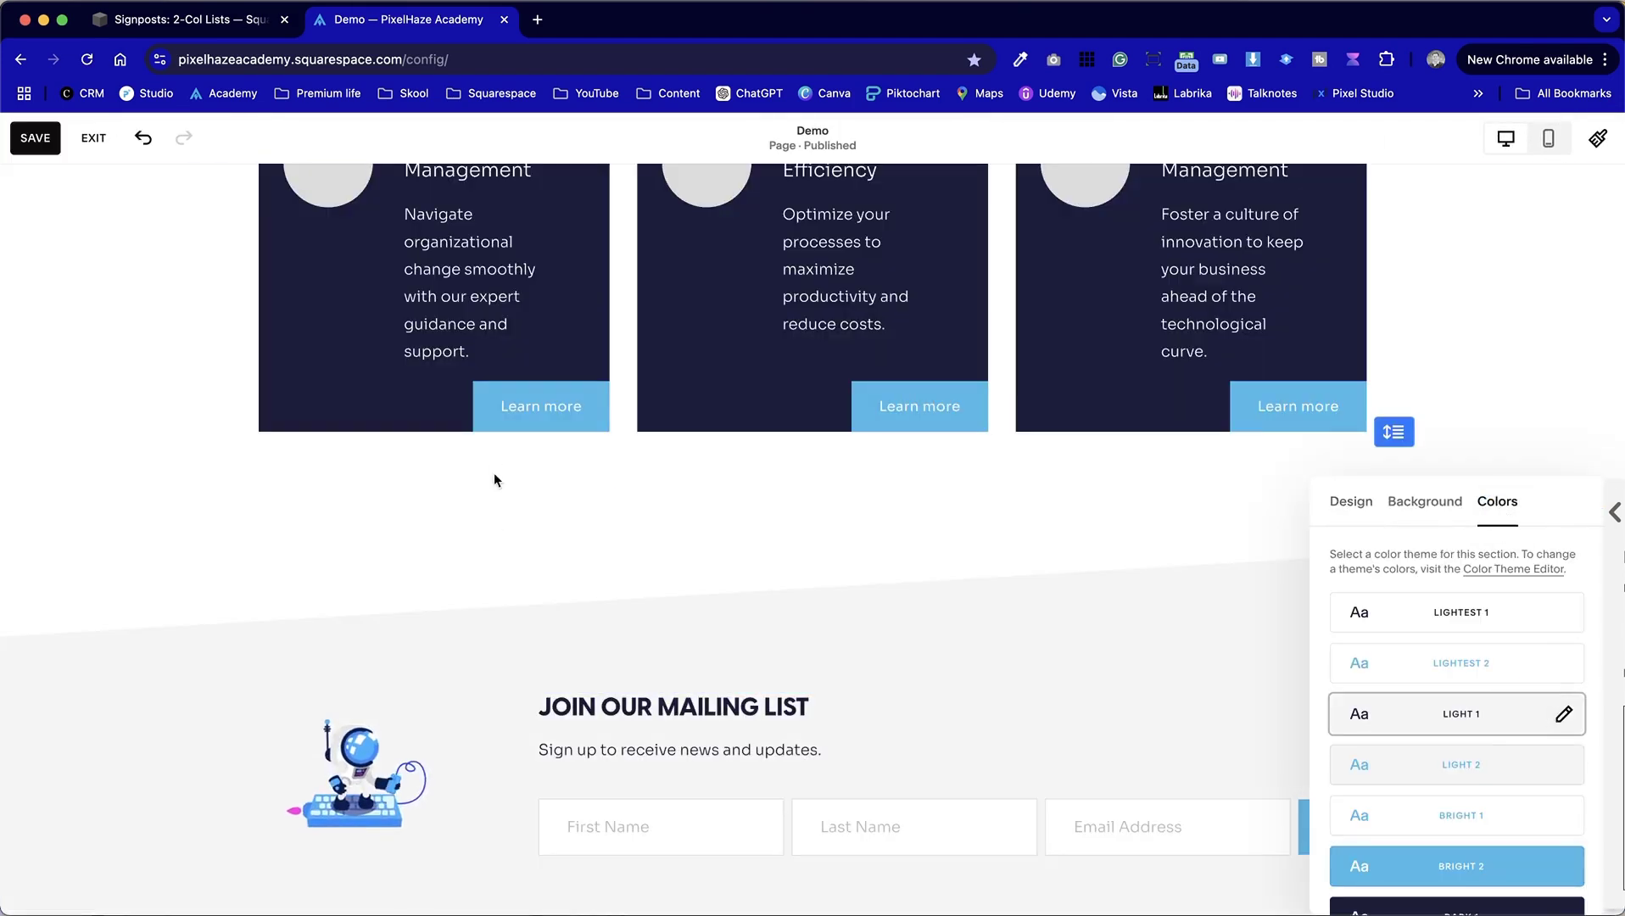
pyautogui.click(494, 535)
pyautogui.scroll(-5, 485, 536)
pyautogui.scroll(12, 485, 536)
pyautogui.scroll(15, 485, 536)
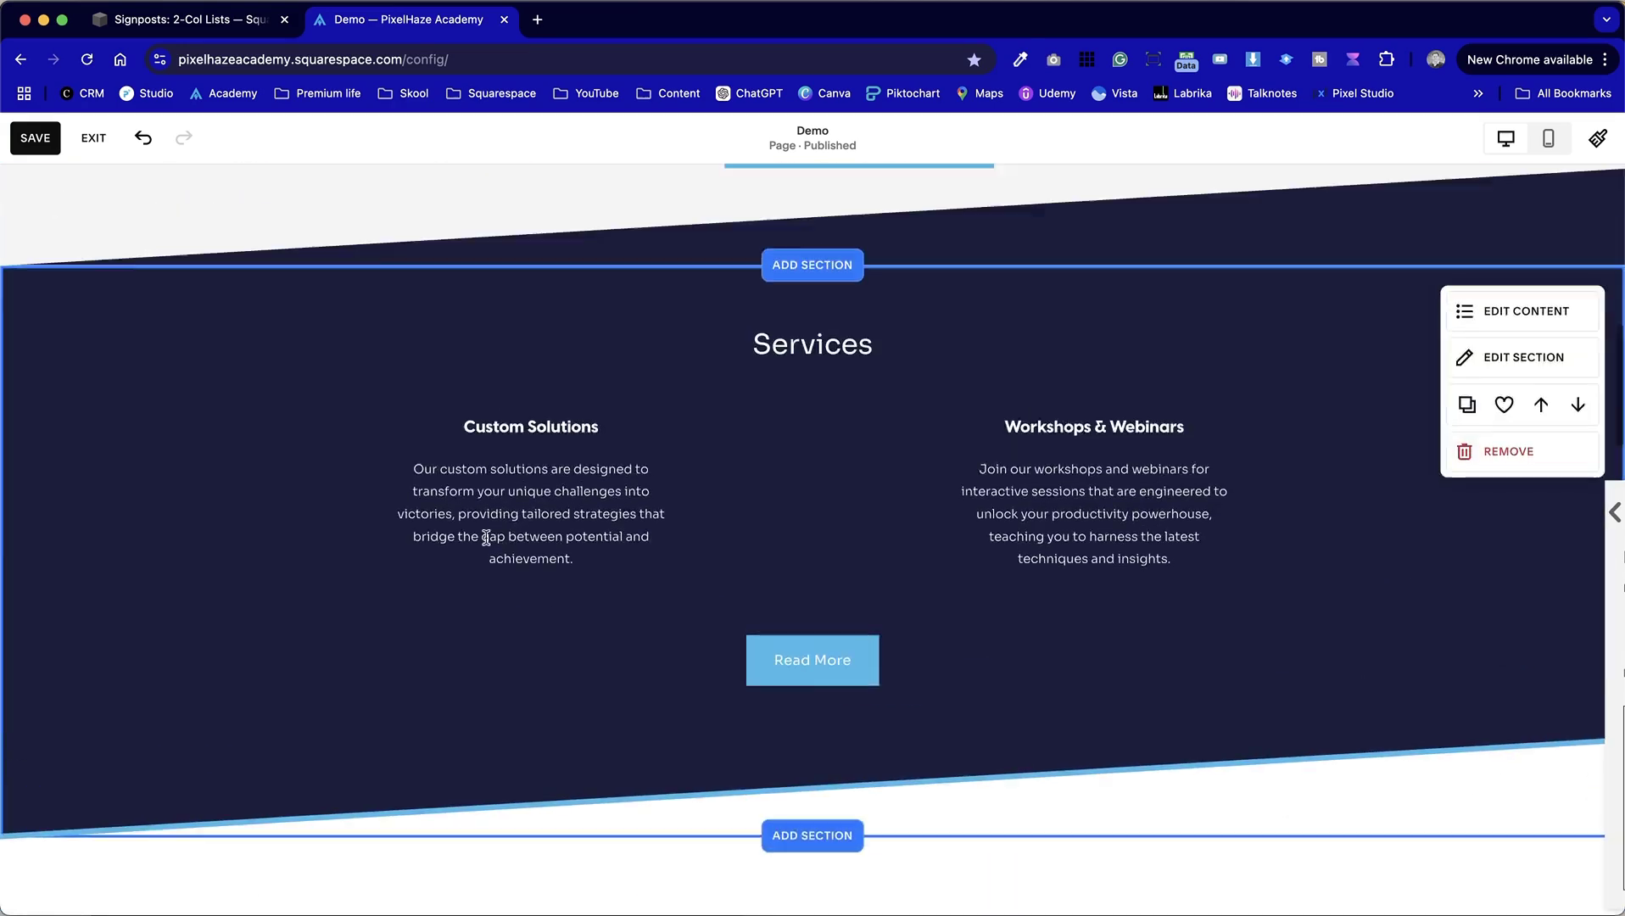
# Exit the editor and preview the Demo page, scrolling through Services up to the hero.
pyautogui.scroll(-15, 335, 492)
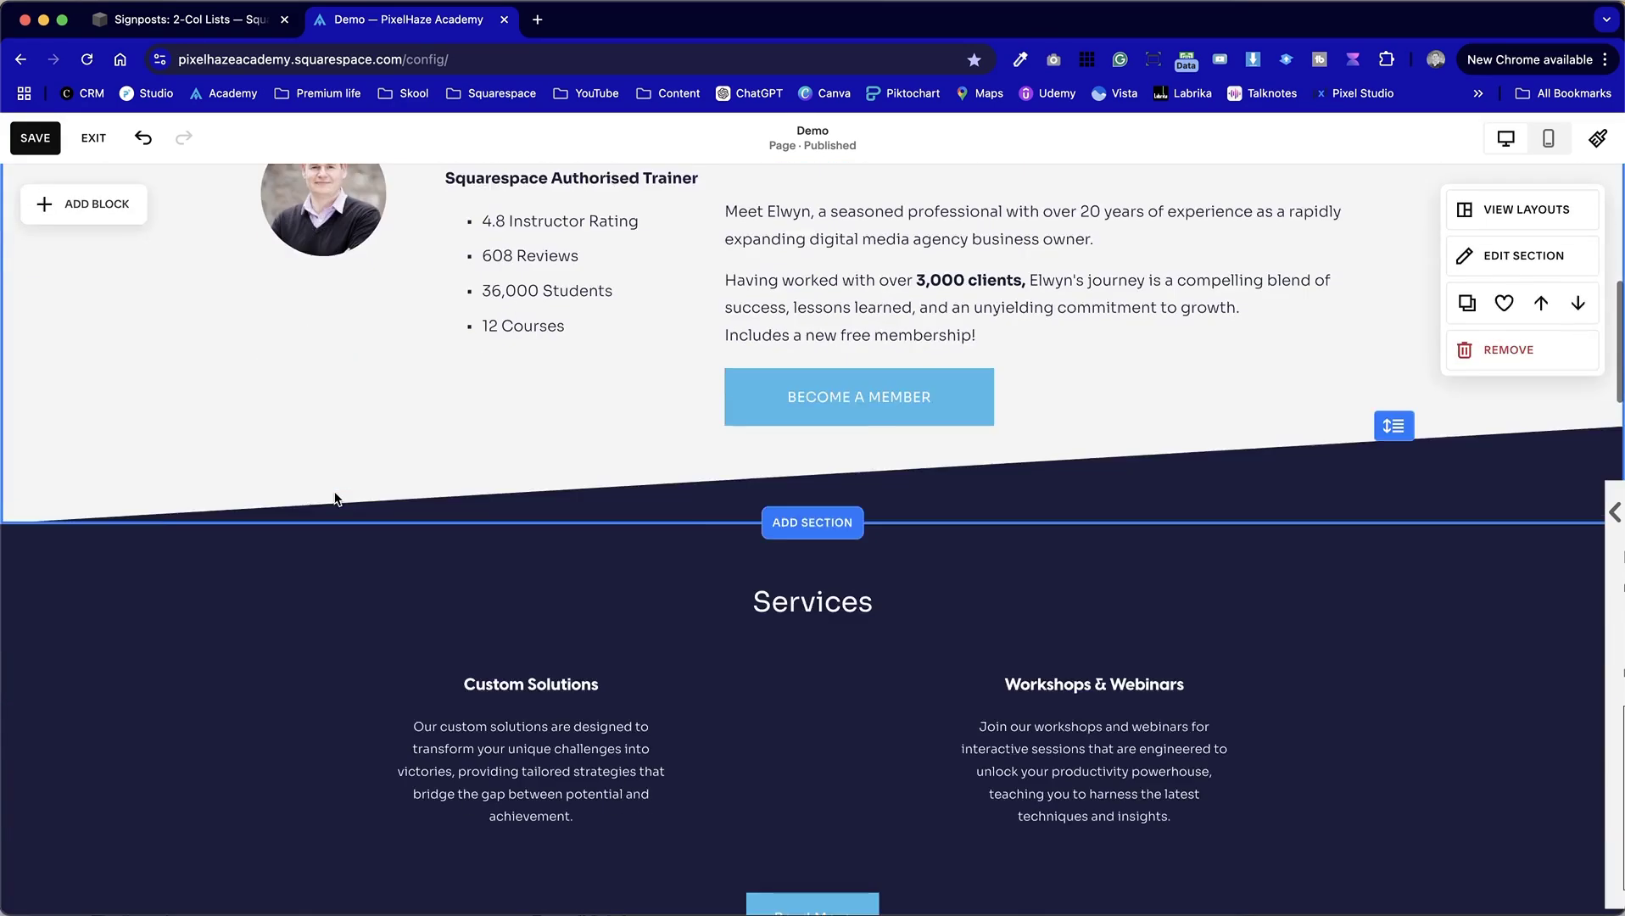
pyautogui.scroll(6, 541, 575)
pyautogui.press('Escape')
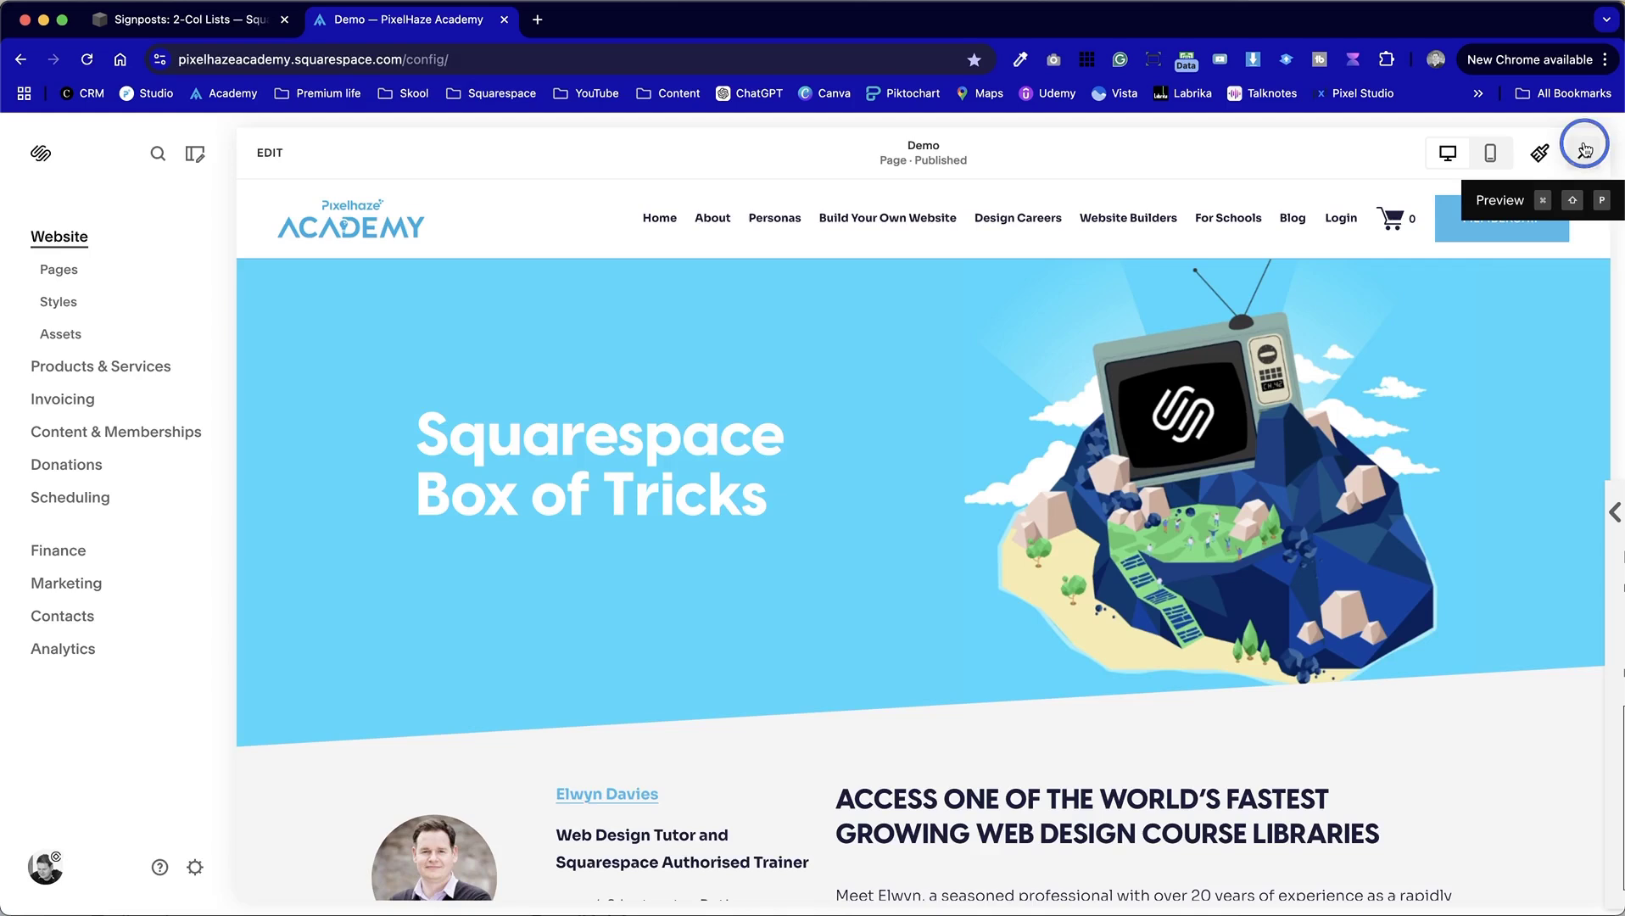
pyautogui.click(1603, 145)
pyautogui.scroll(-10, 935, 595)
pyautogui.moveTo(1070, 596); pyautogui.dragTo(907, 610)
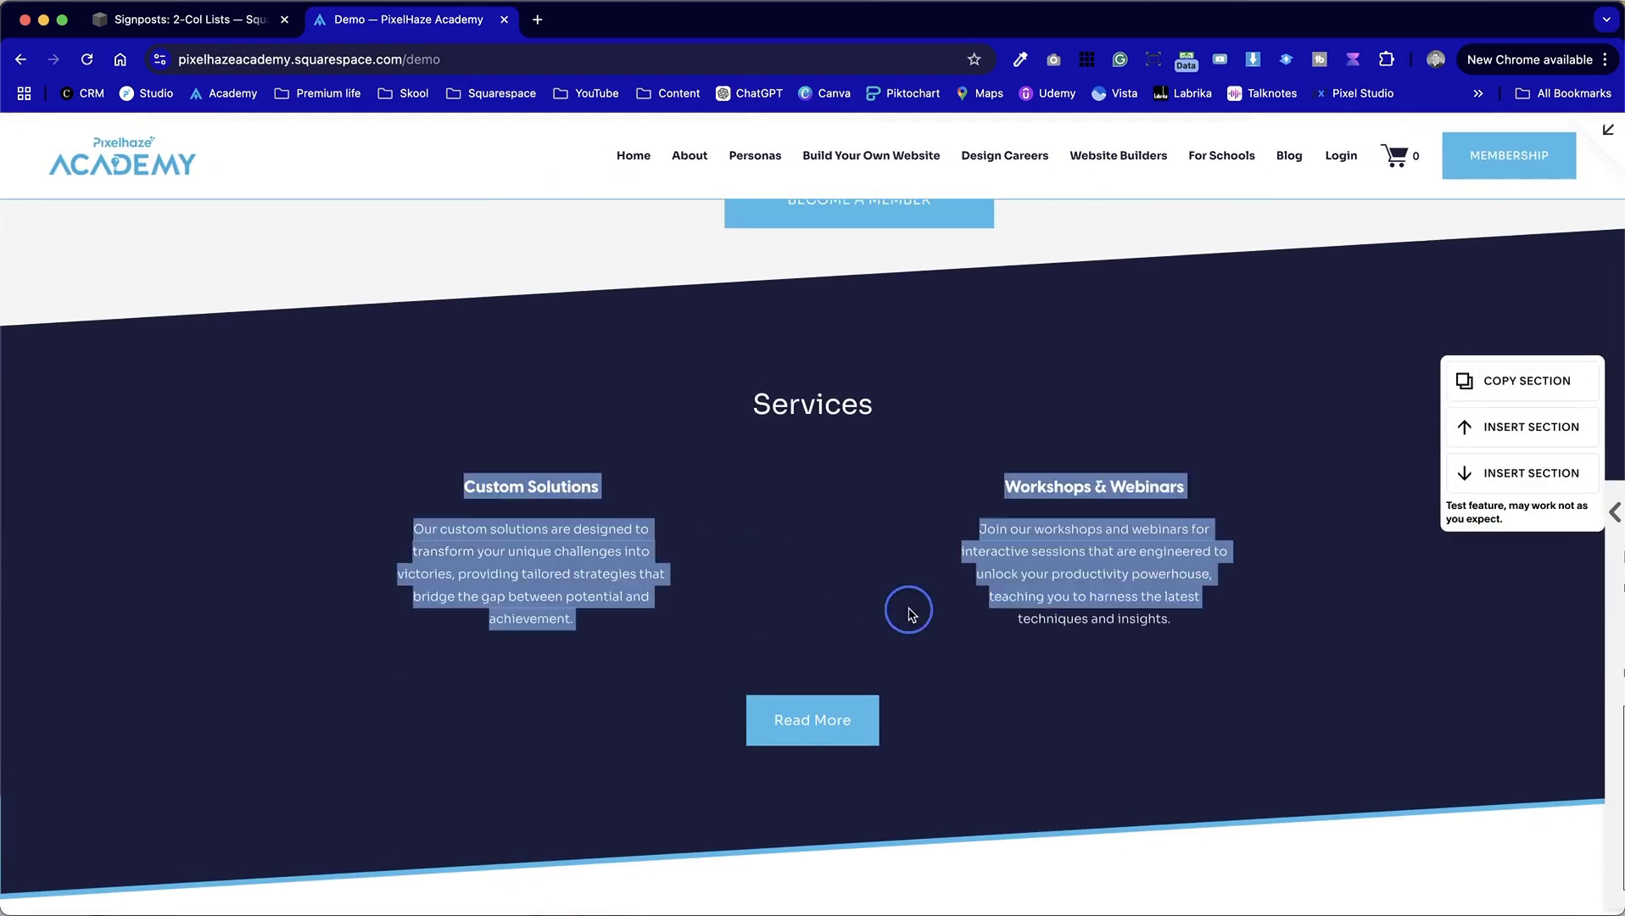
pyautogui.scroll(-5, 907, 609)
pyautogui.scroll(4, 933, 667)
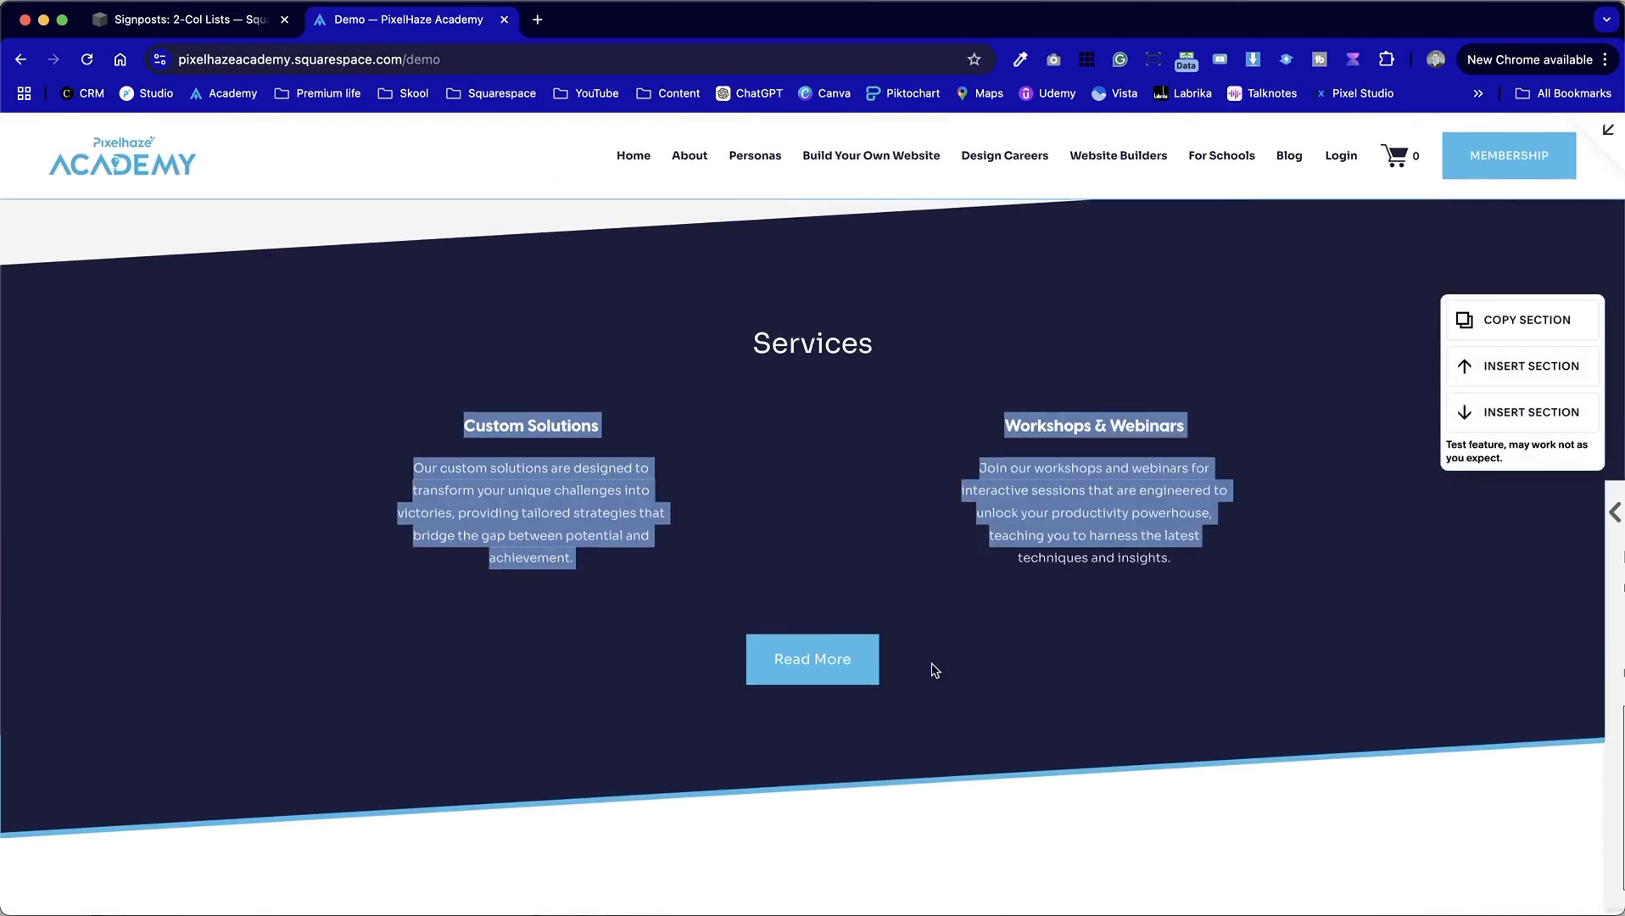
pyautogui.scroll(15, 933, 670)
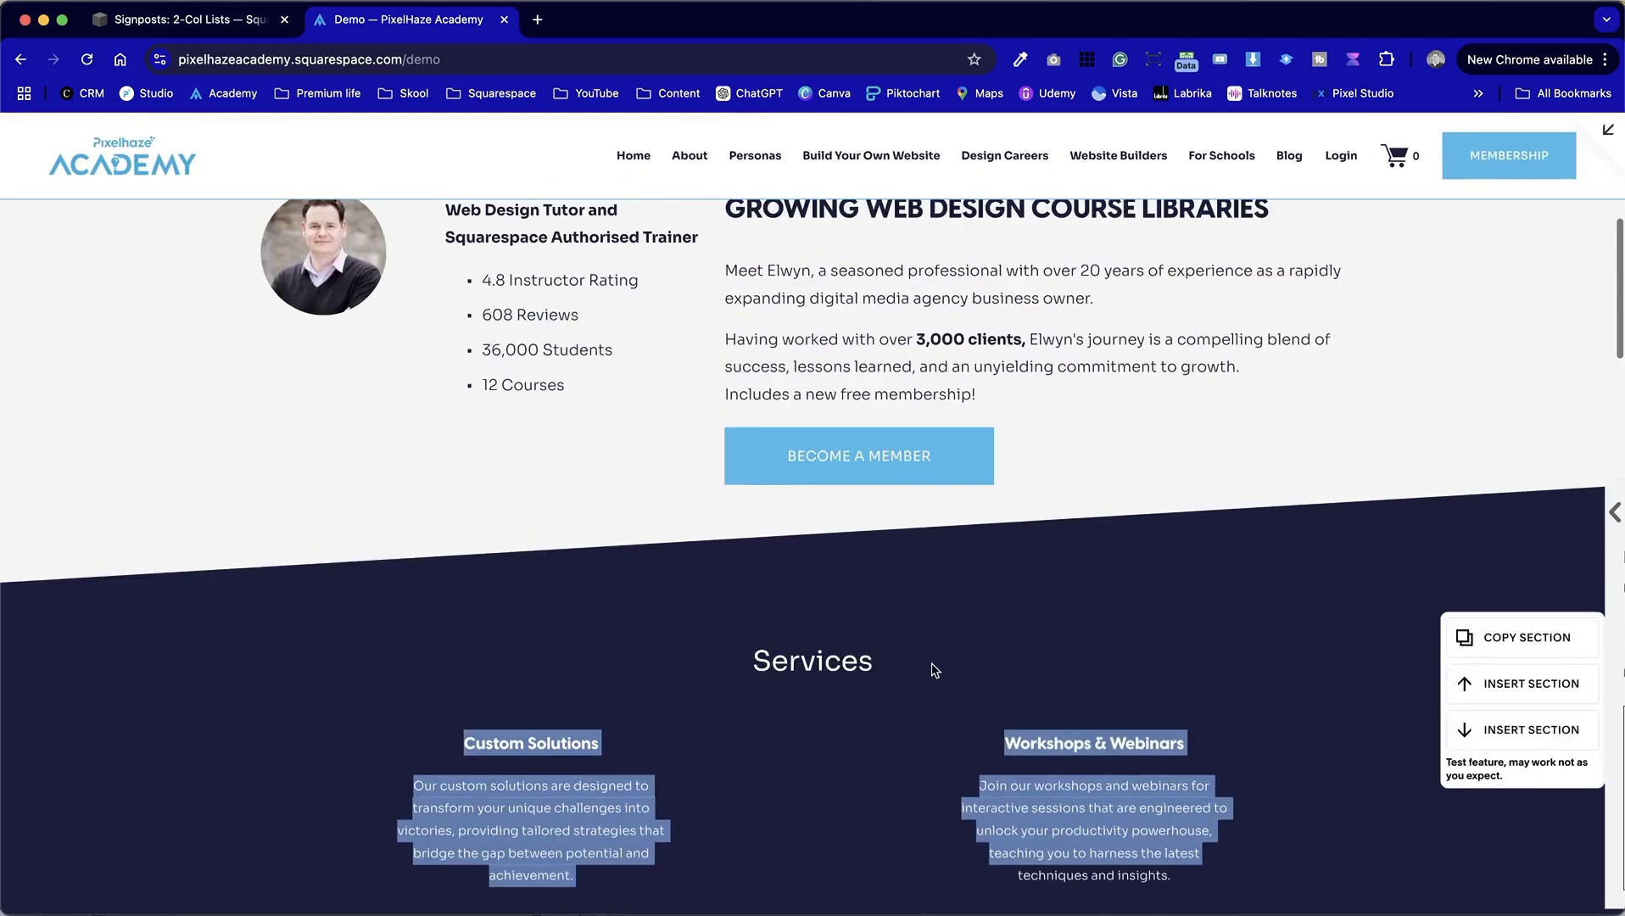
pyautogui.scroll(-3, 932, 669)
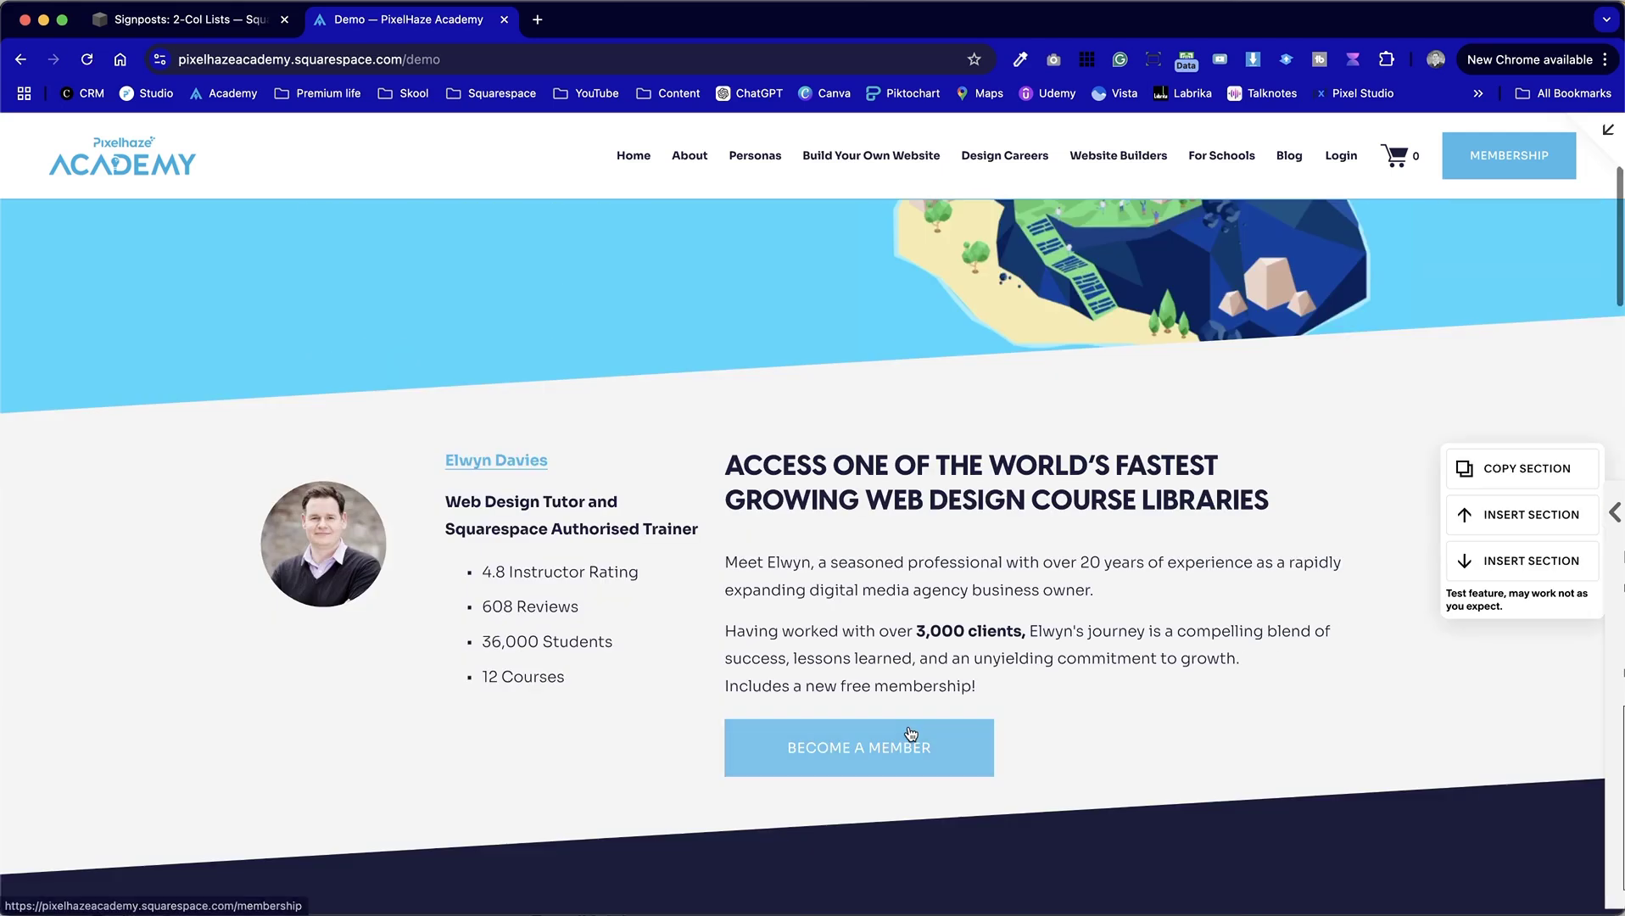
pyautogui.click(1185, 61)
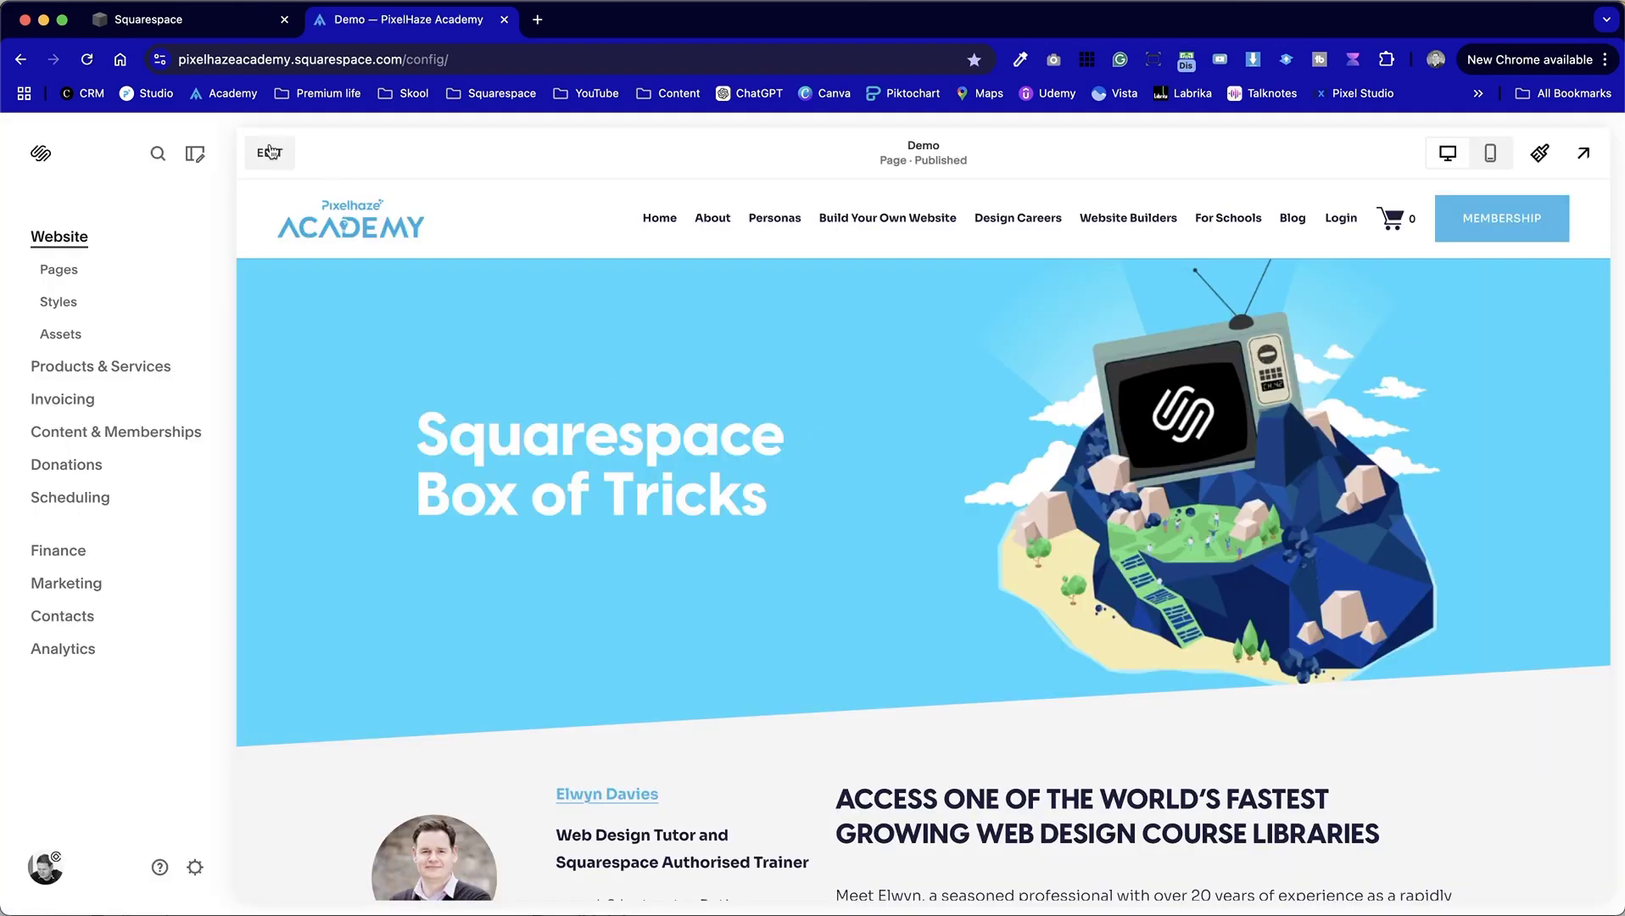
# Reopen the Demo page editor and left-align the two-column Services list in its Design settings.
pyautogui.click(269, 153)
pyautogui.scroll(-5, 886, 661)
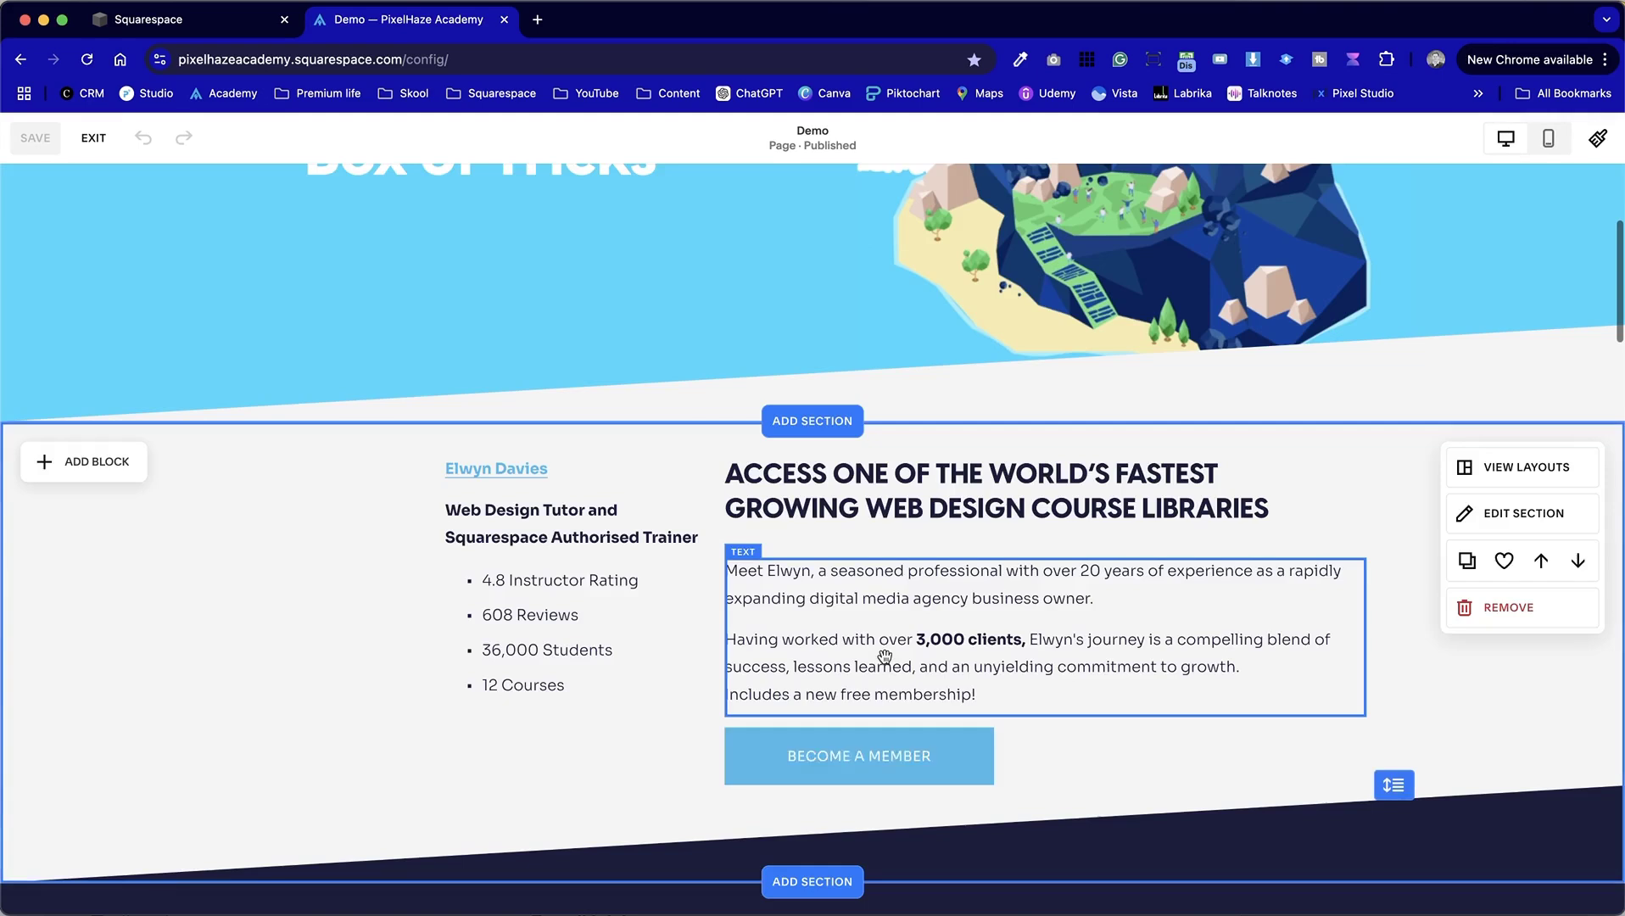
pyautogui.scroll(-7, 884, 656)
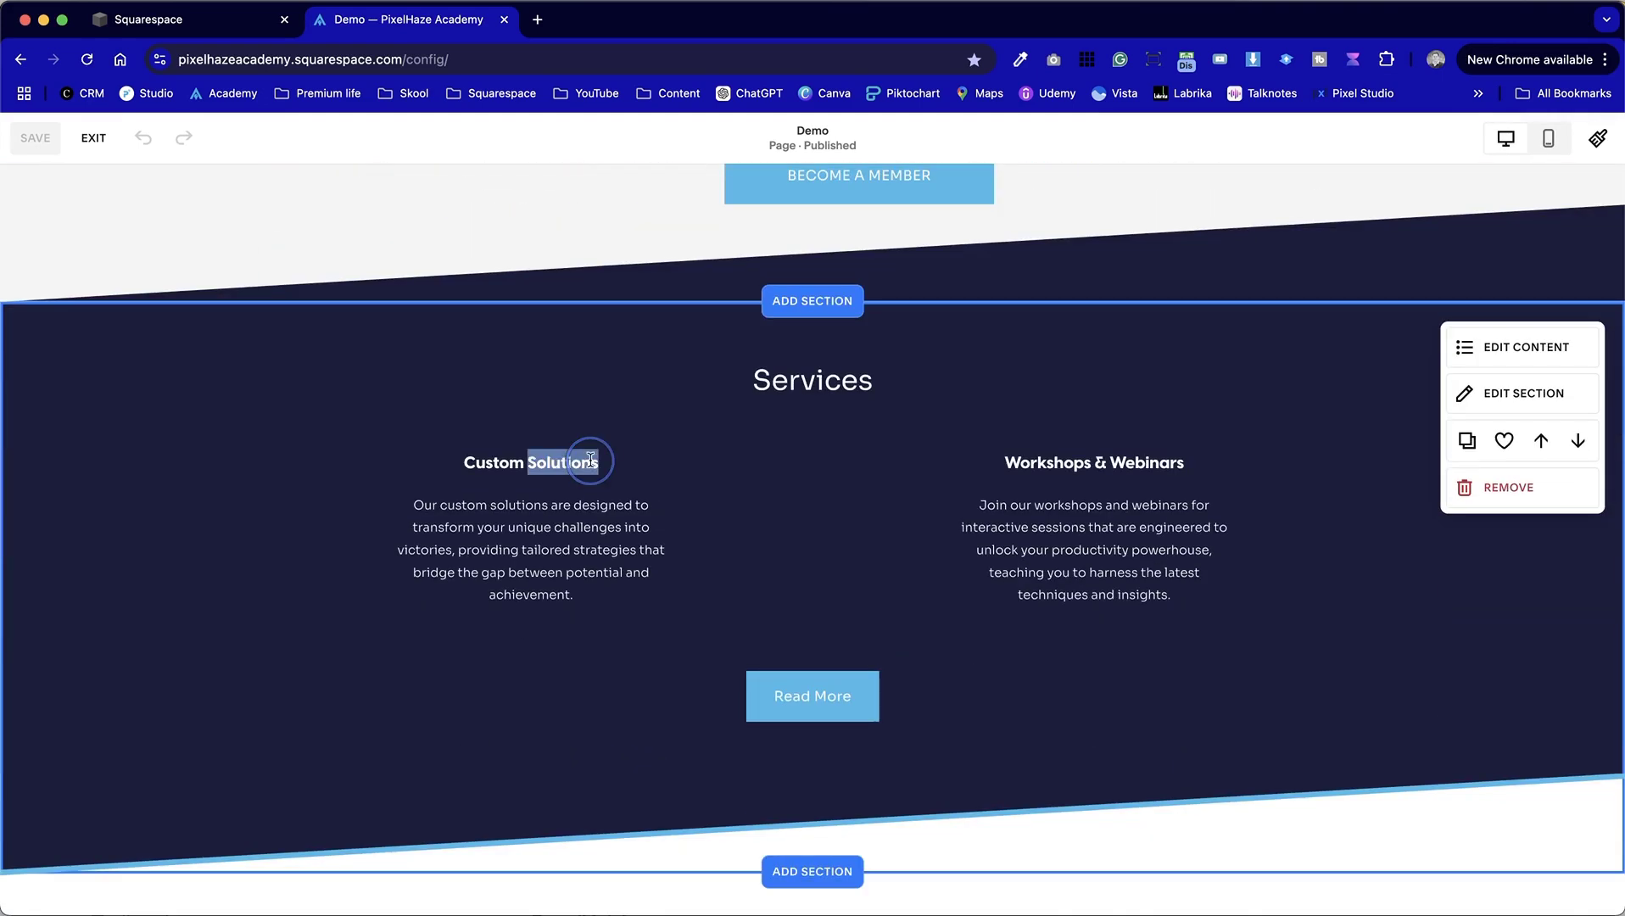
pyautogui.click(1527, 356)
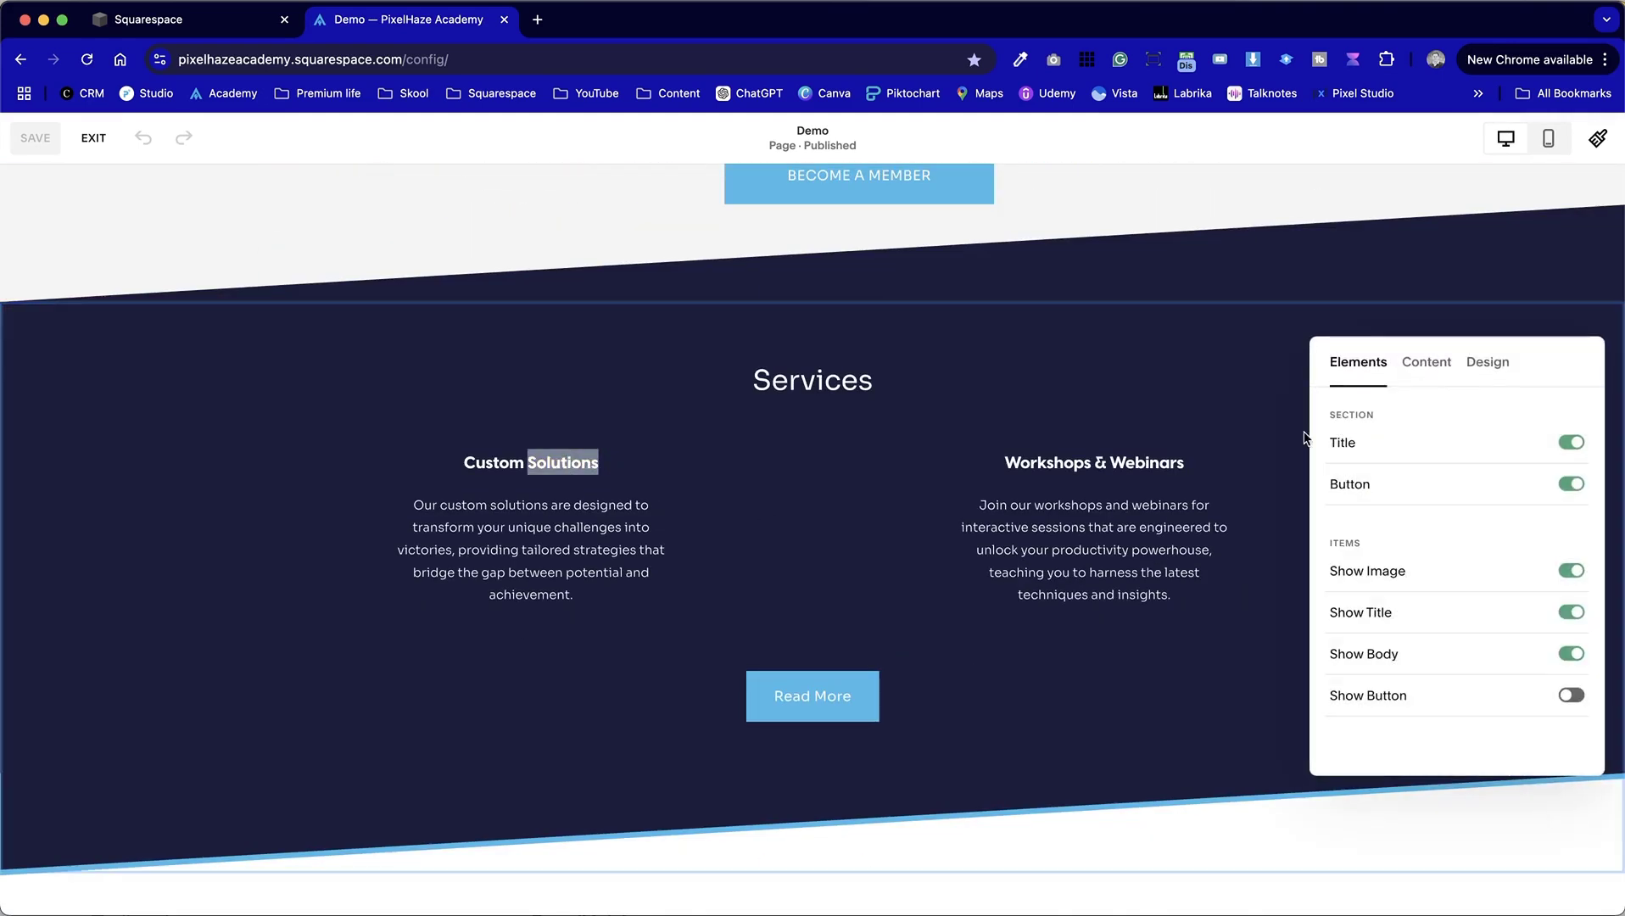
pyautogui.moveTo(1548, 365); pyautogui.dragTo(1273, 365)
pyautogui.click(1227, 344)
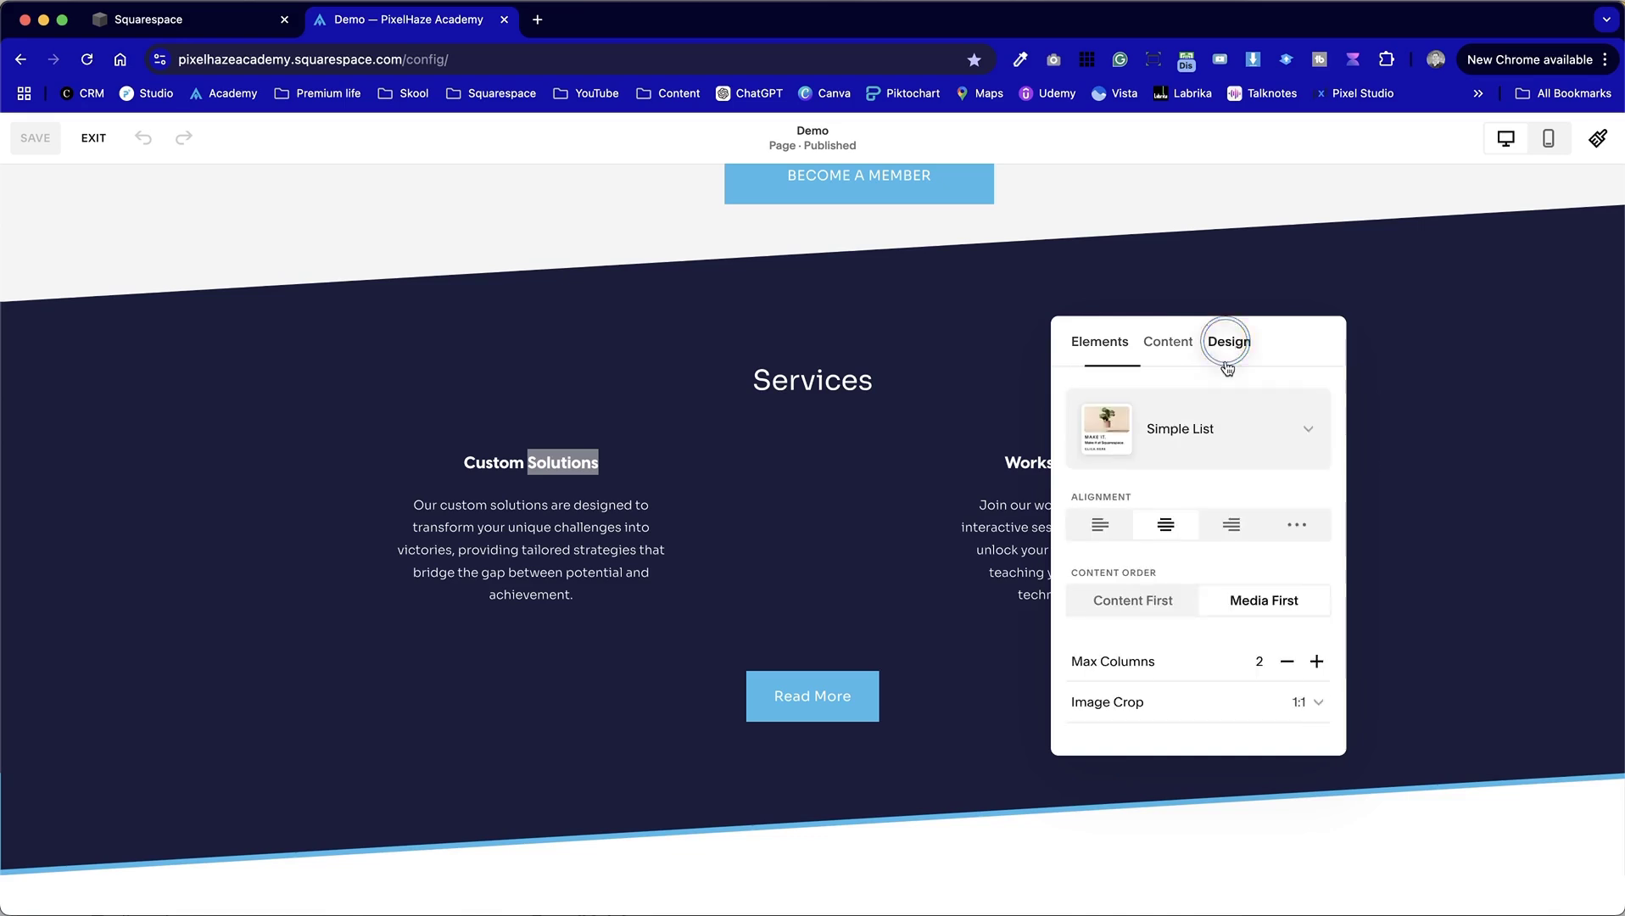
pyautogui.scroll(-1, 1213, 577)
pyautogui.click(1101, 482)
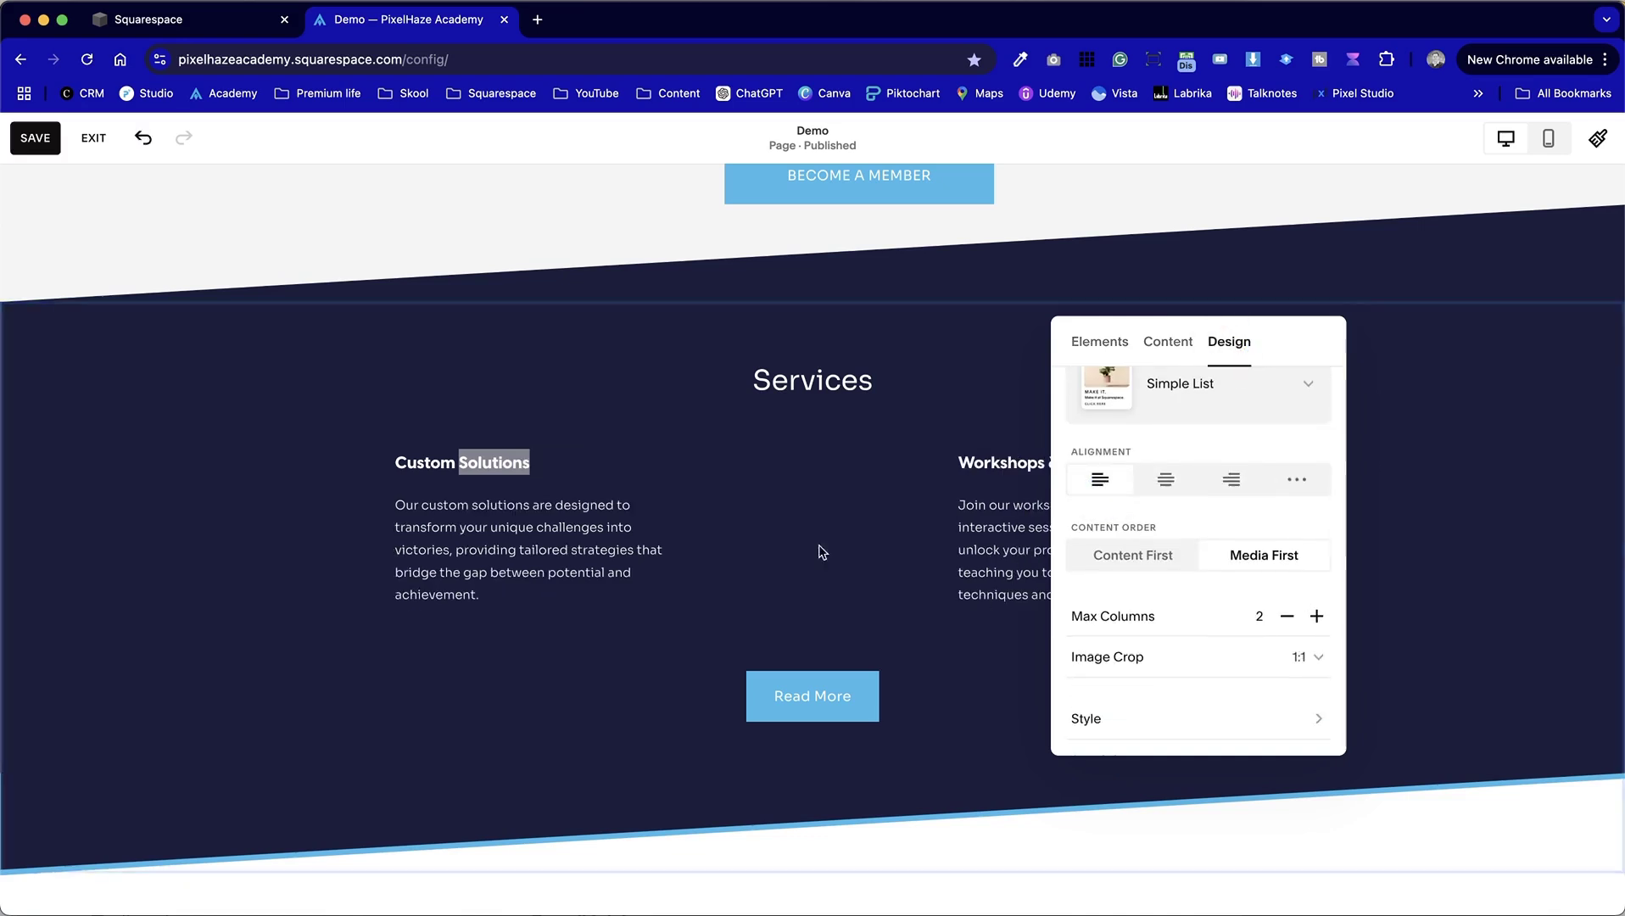
# Set the Services list's Media Width and Content Width to L under Size & Space.
pyautogui.scroll(-5, 766, 549)
pyautogui.scroll(3, 766, 548)
pyautogui.scroll(-1, 1179, 563)
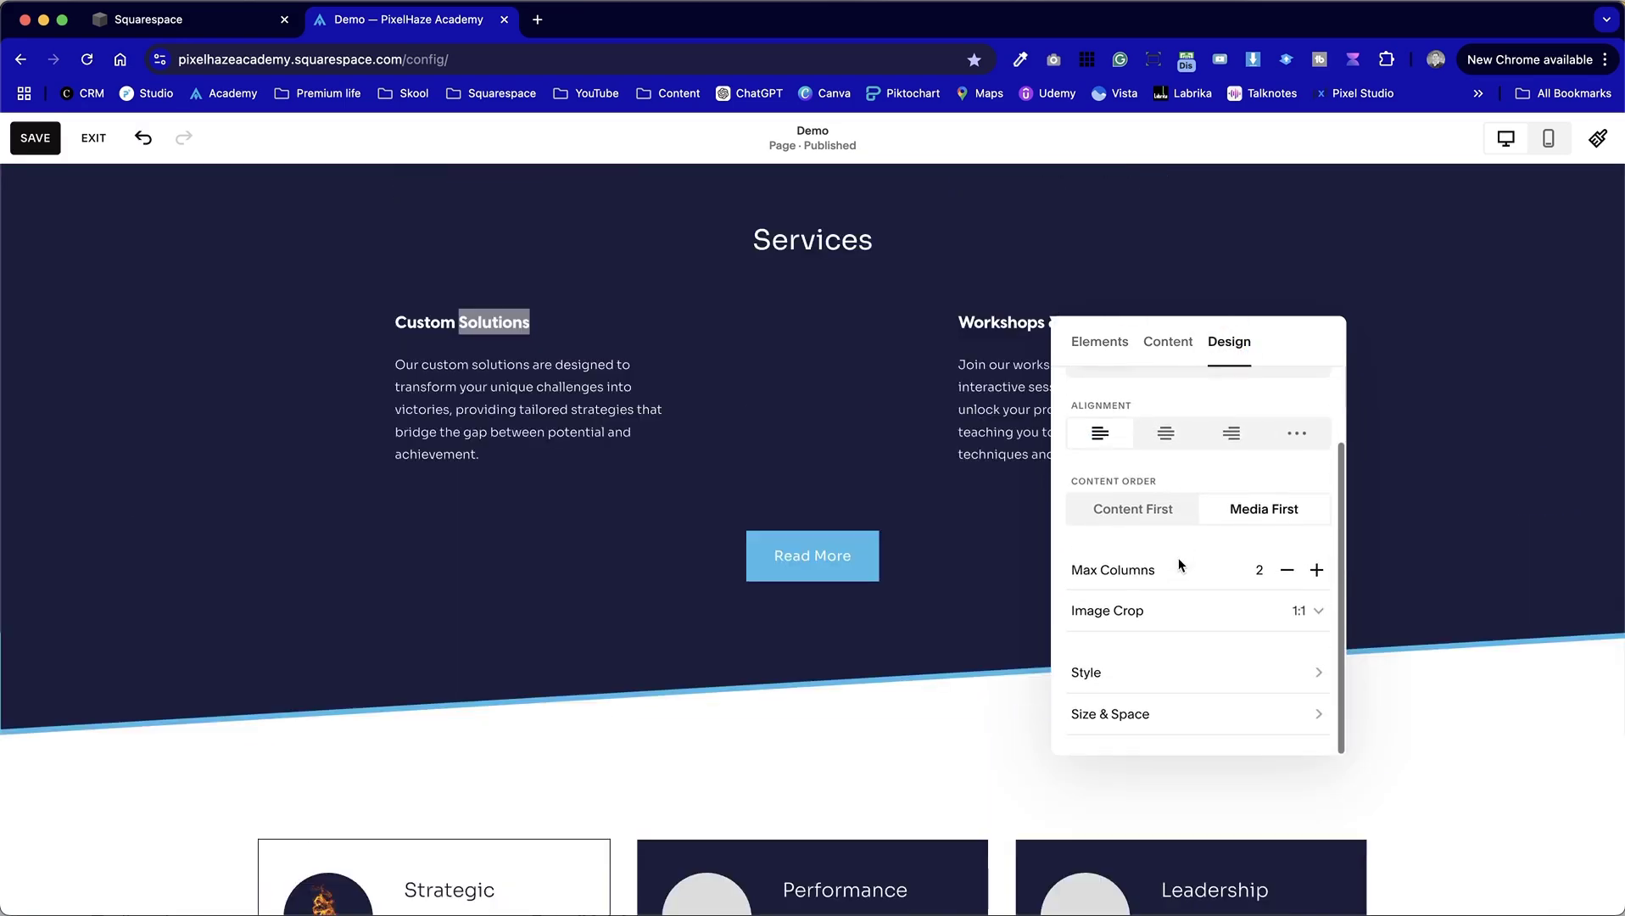
pyautogui.click(1222, 709)
pyautogui.scroll(-1, 1222, 685)
pyautogui.click(1230, 475)
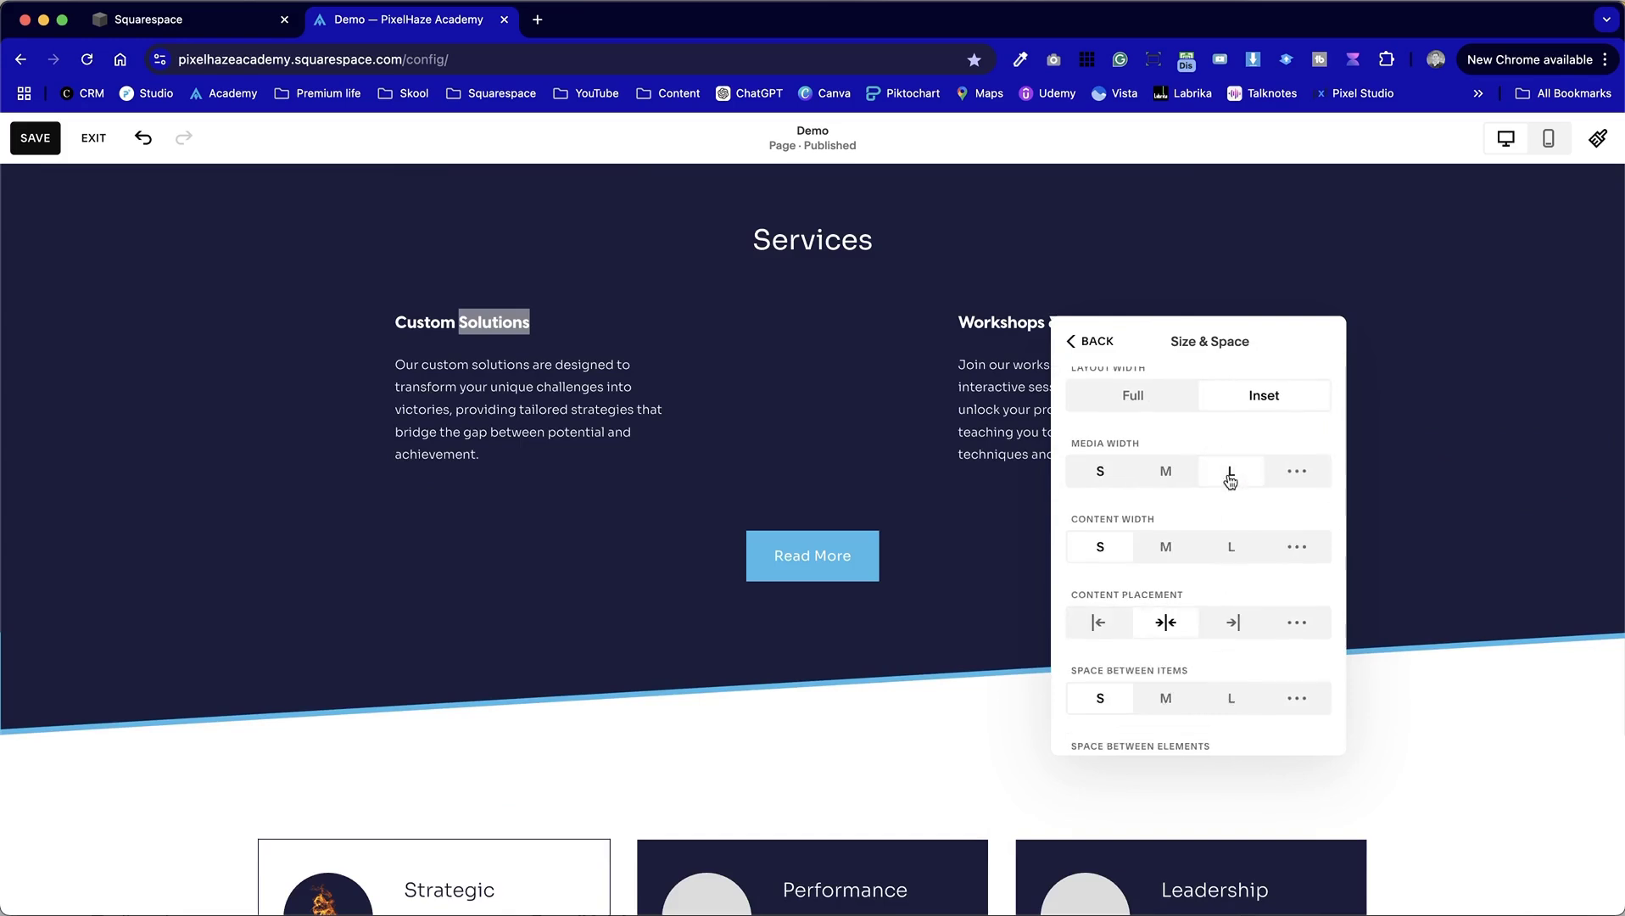
pyautogui.click(1229, 550)
pyautogui.scroll(3, 845, 512)
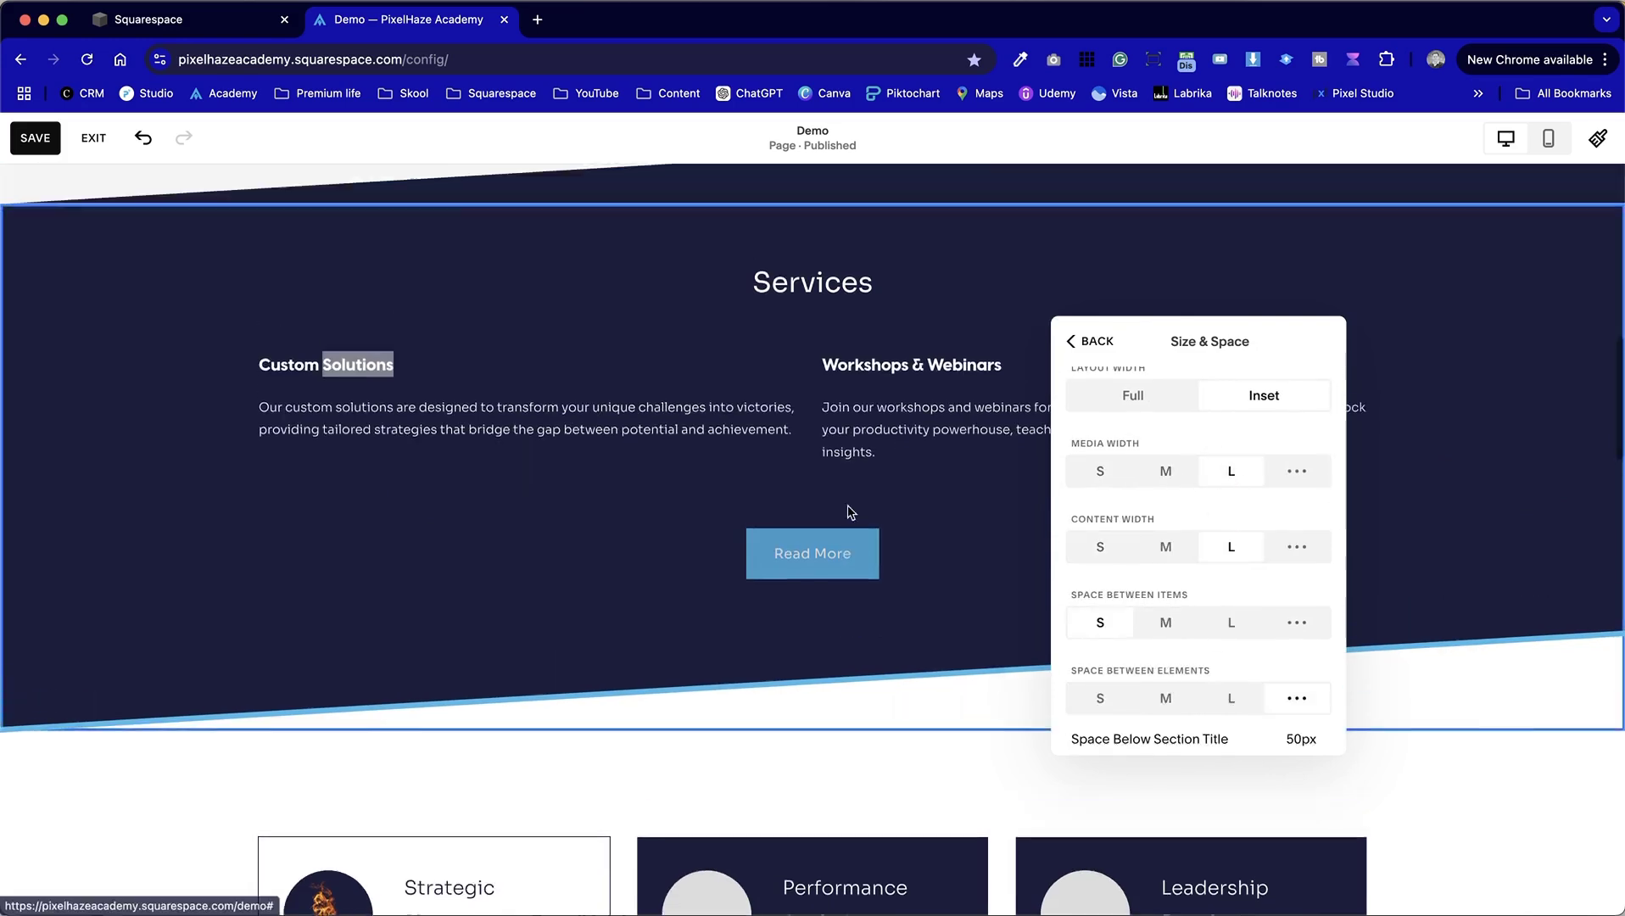
pyautogui.scroll(-2, 850, 513)
pyautogui.click(525, 596)
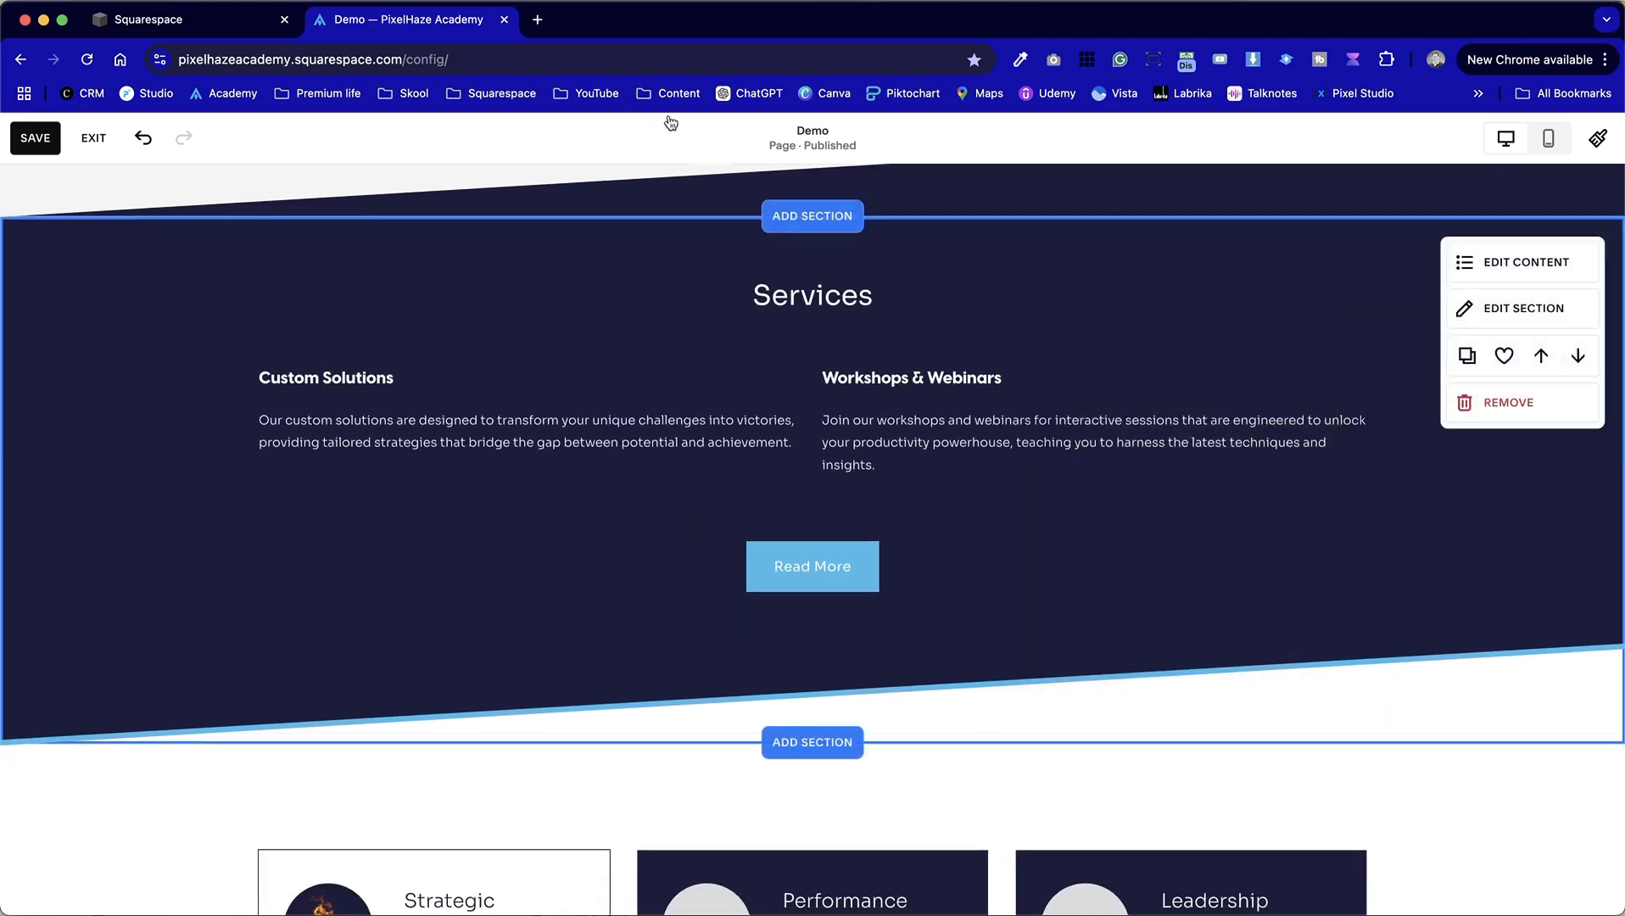
pyautogui.scroll(-5, 488, 560)
pyautogui.scroll(6, 452, 577)
pyautogui.scroll(15, 451, 610)
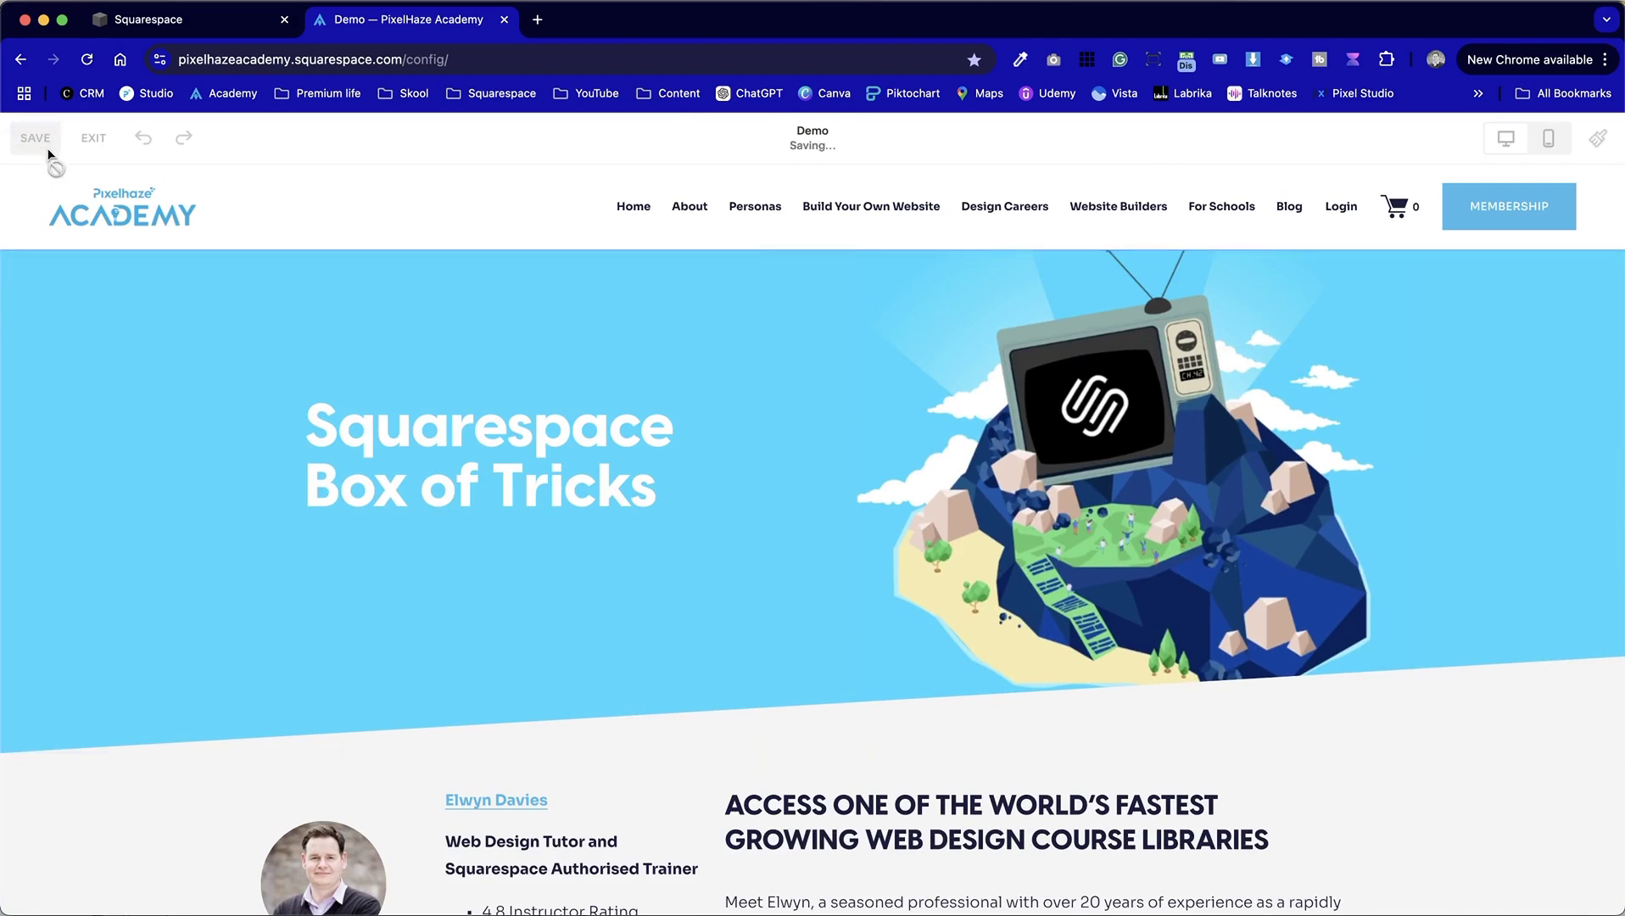
# Exit the page editor and preview the Demo page full-width.
pyautogui.click(95, 140)
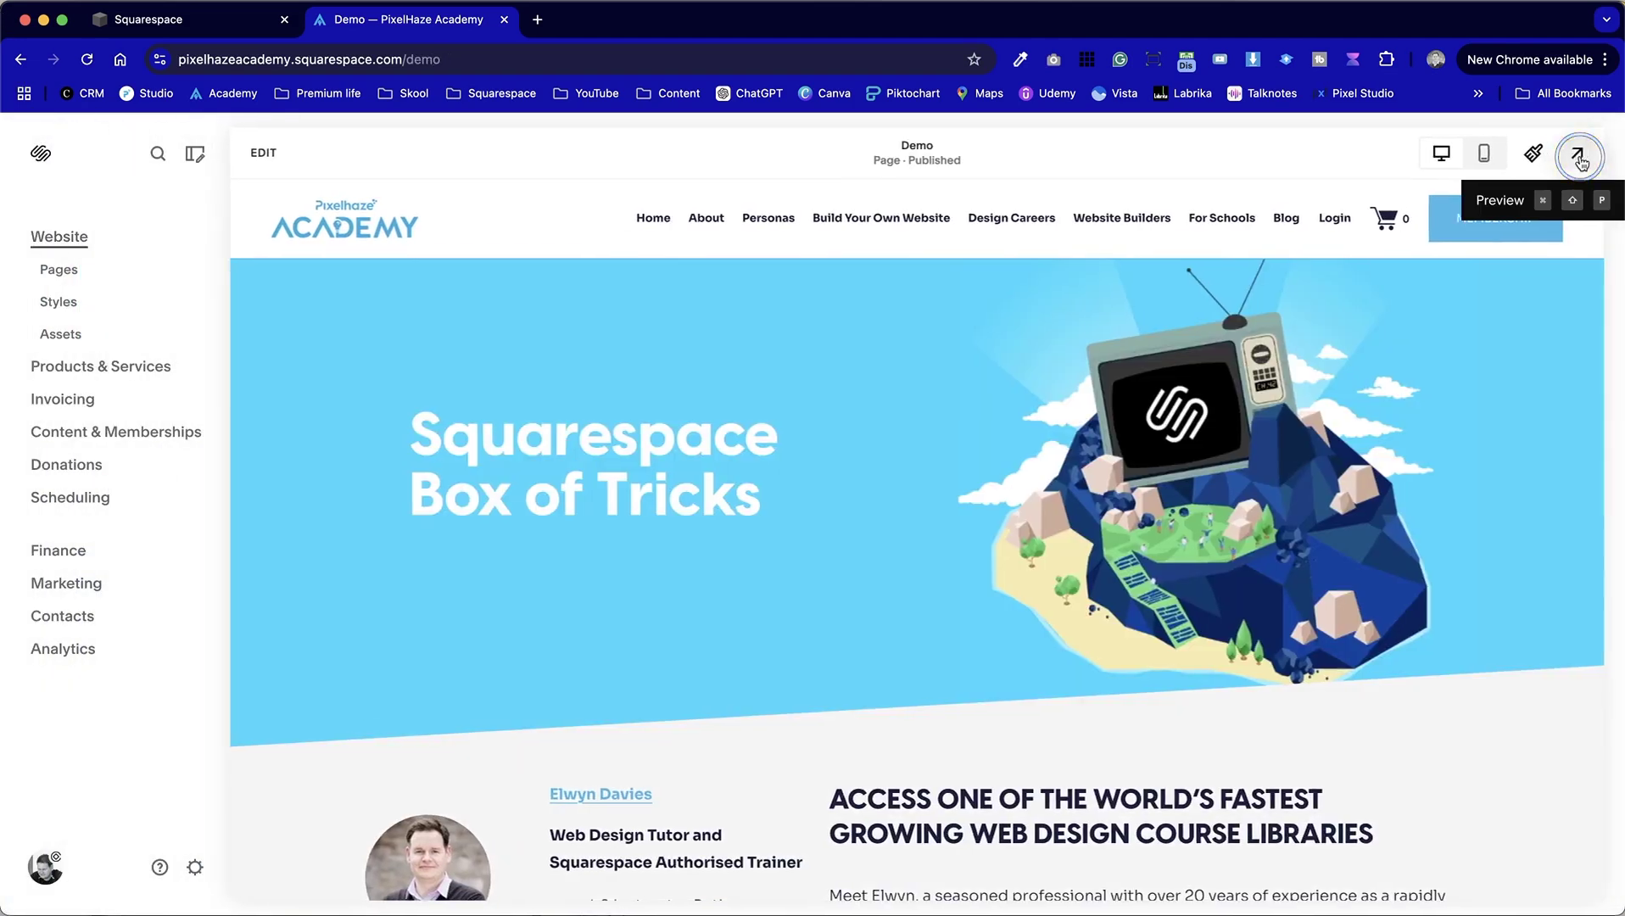
pyautogui.click(1579, 158)
pyautogui.scroll(-8, 967, 623)
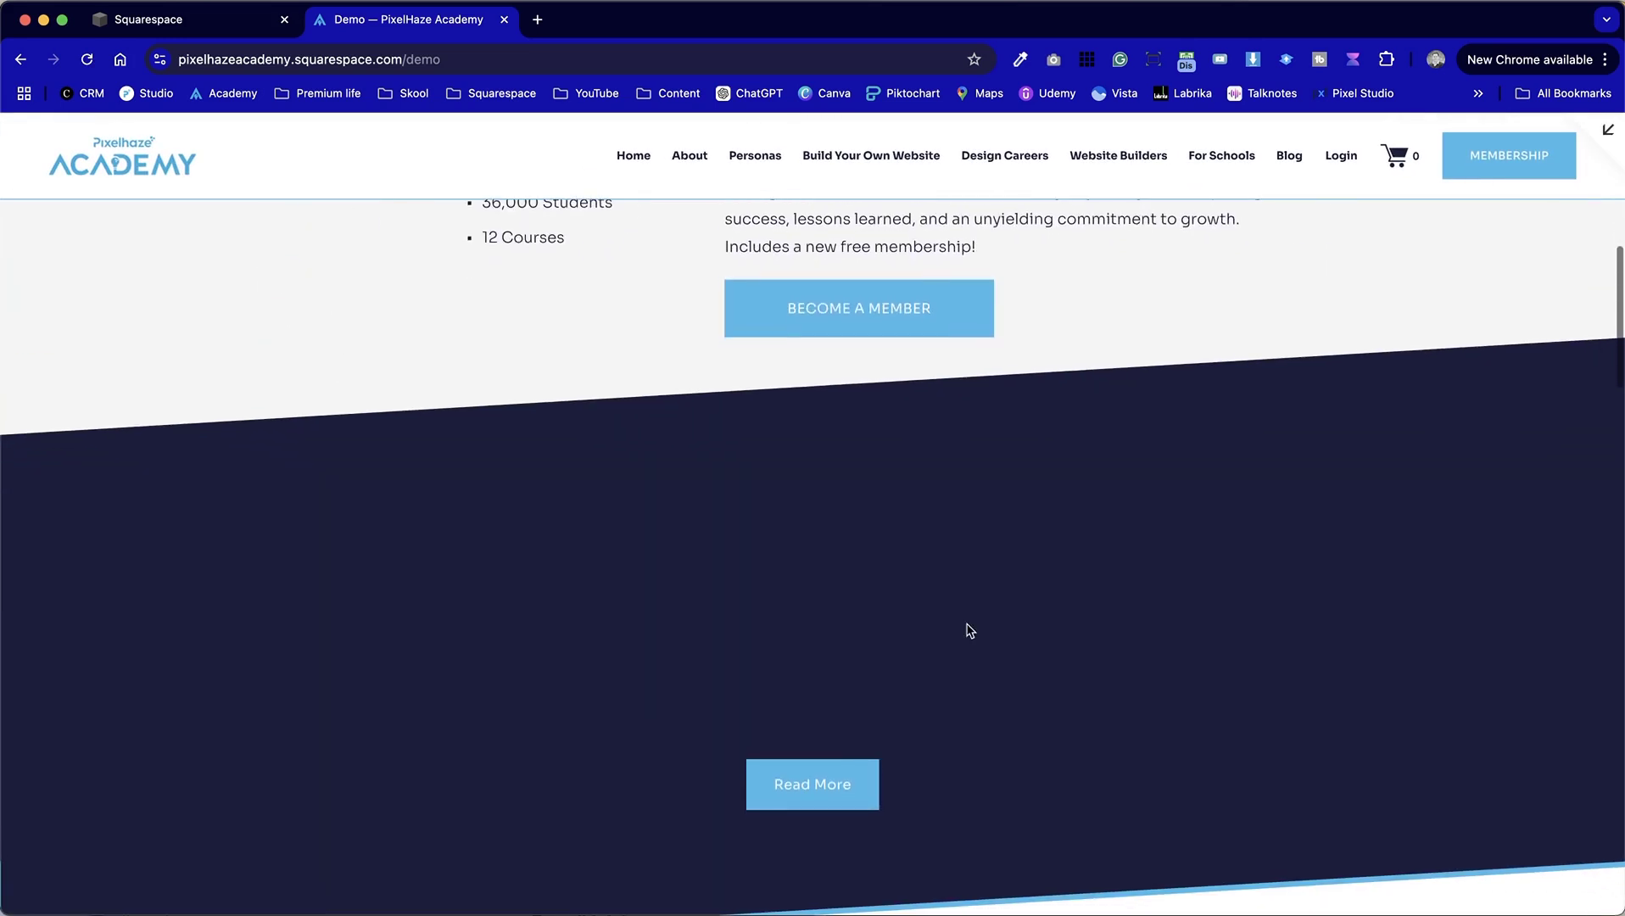
pyautogui.scroll(8, 967, 625)
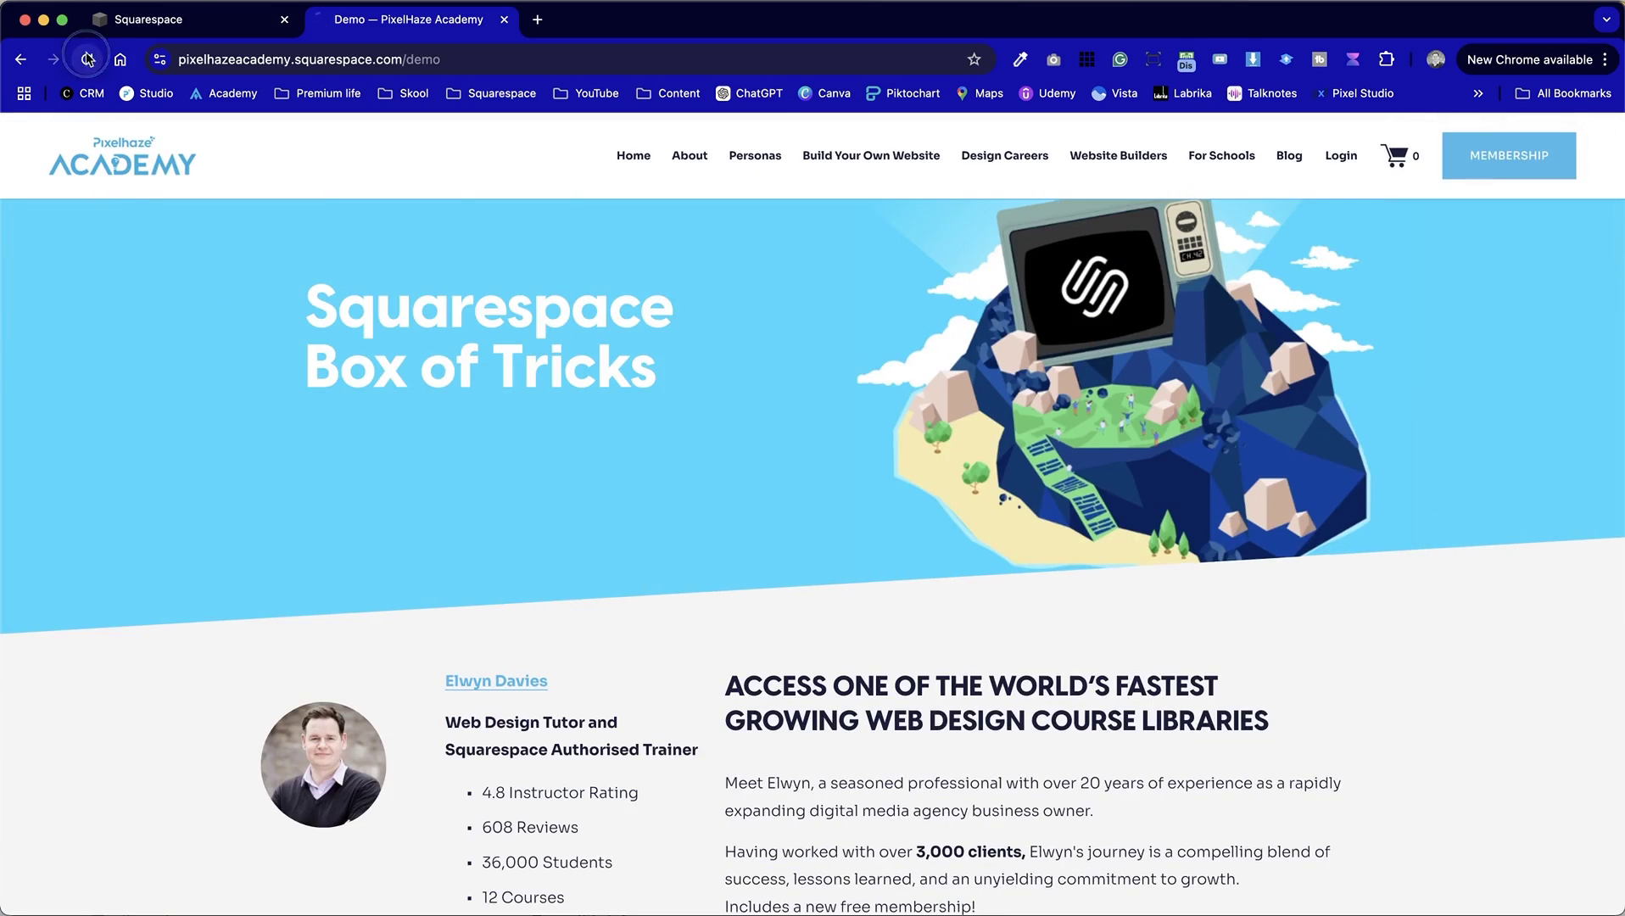
# Reload the preview, check the service cards, and switch to the mobile layout.
pyautogui.click(87, 58)
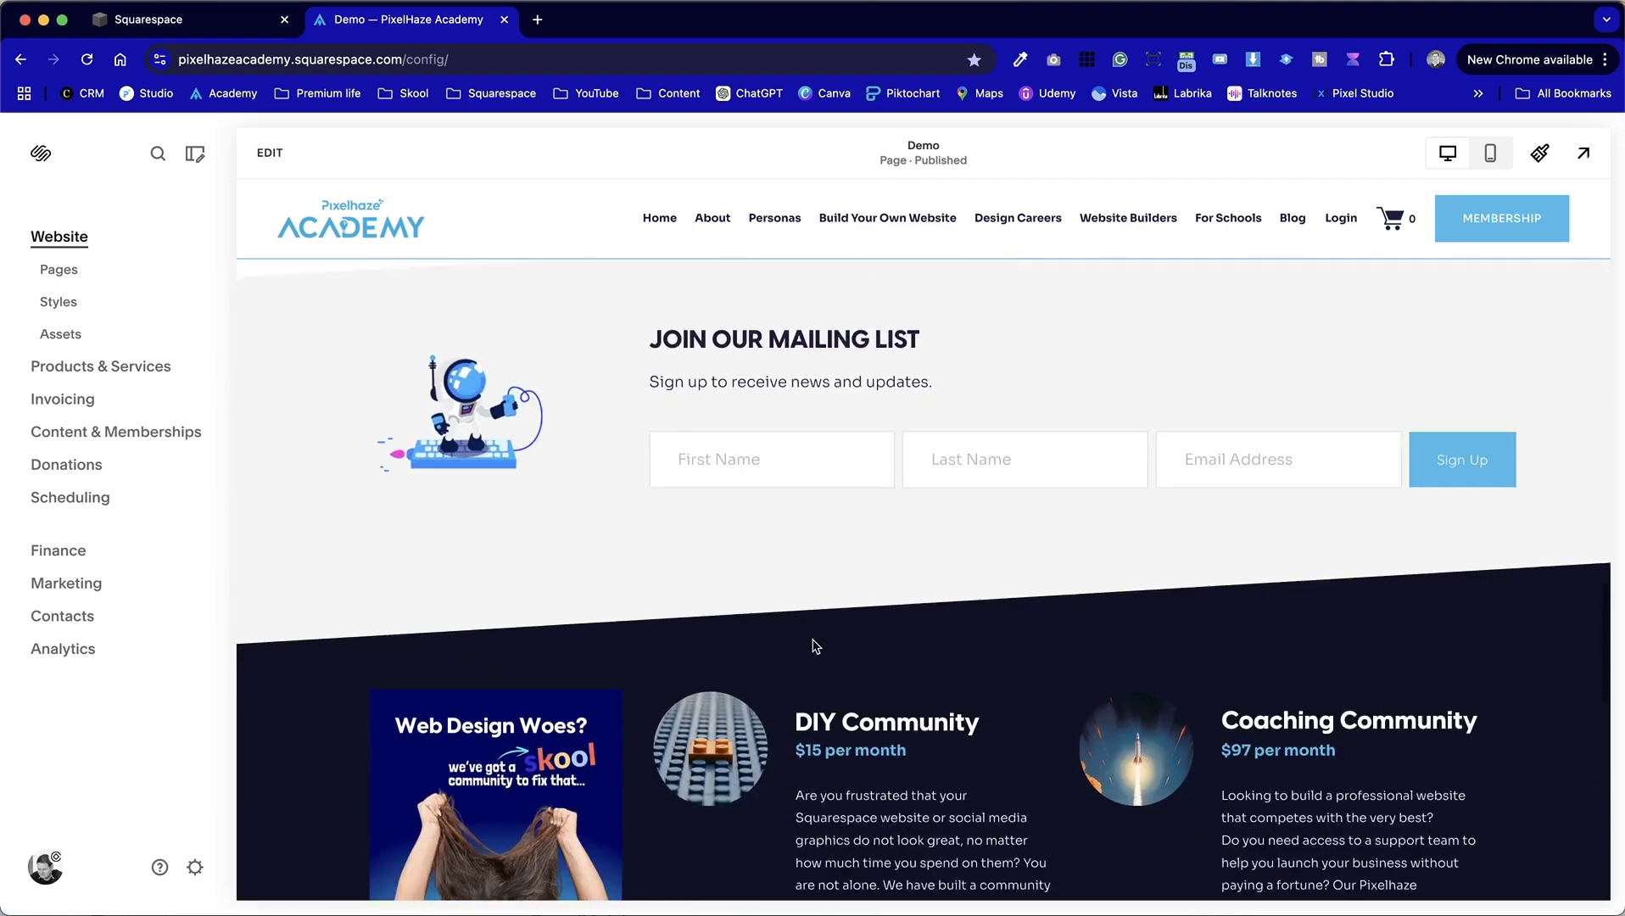
pyautogui.scroll(-5, 811, 646)
pyautogui.scroll(10, 812, 646)
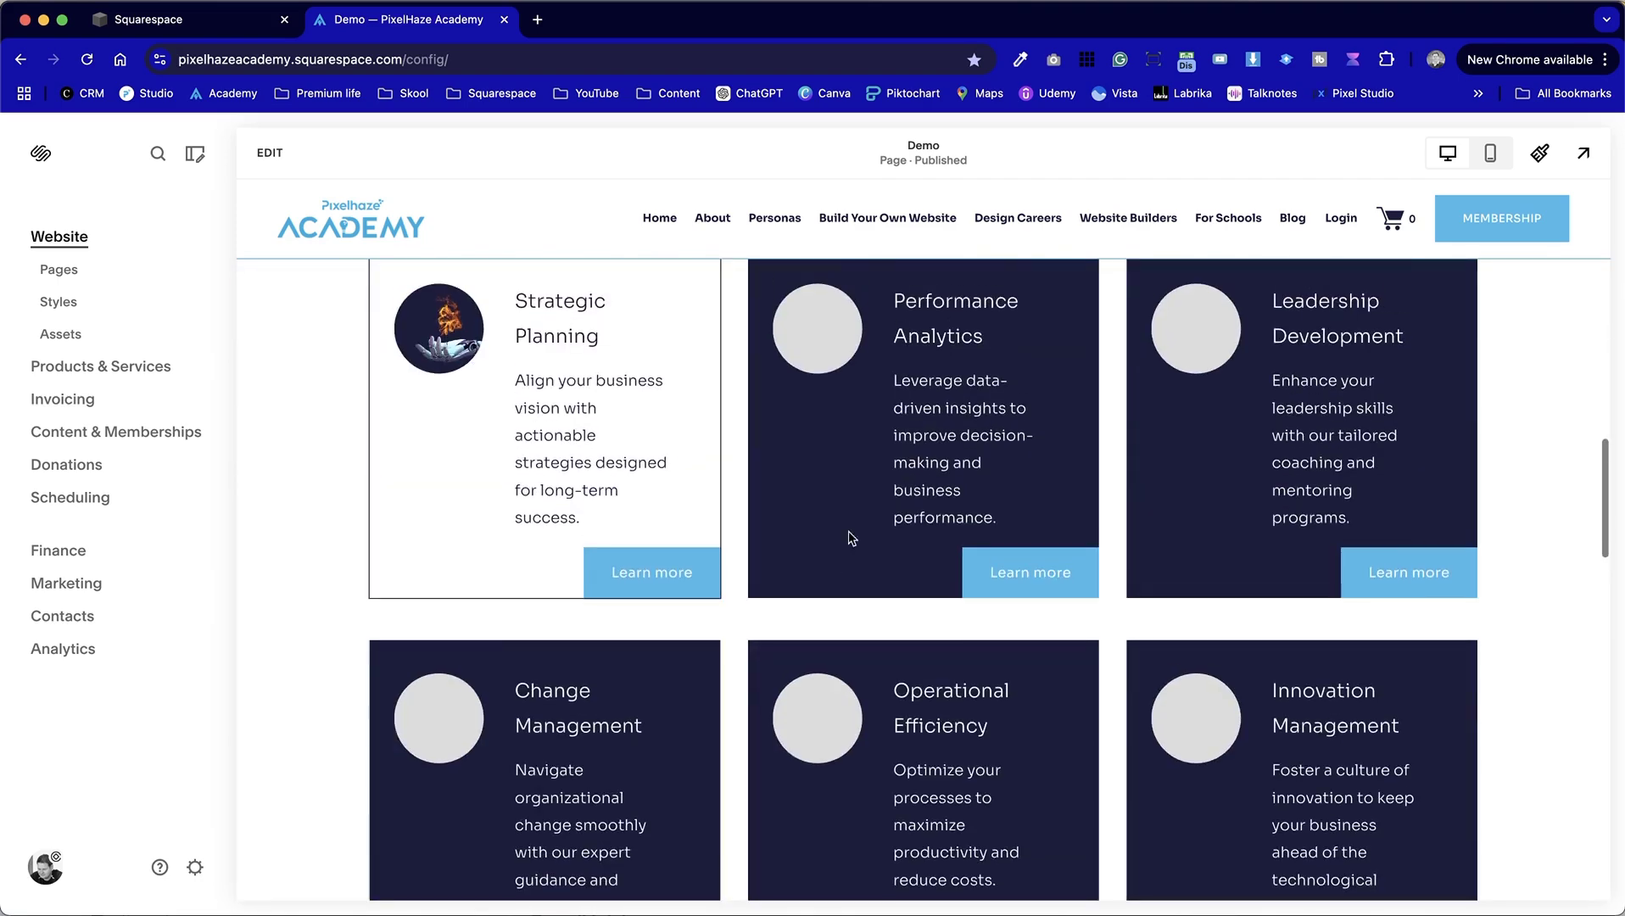
pyautogui.scroll(-1, 1114, 759)
pyautogui.scroll(3, 1114, 758)
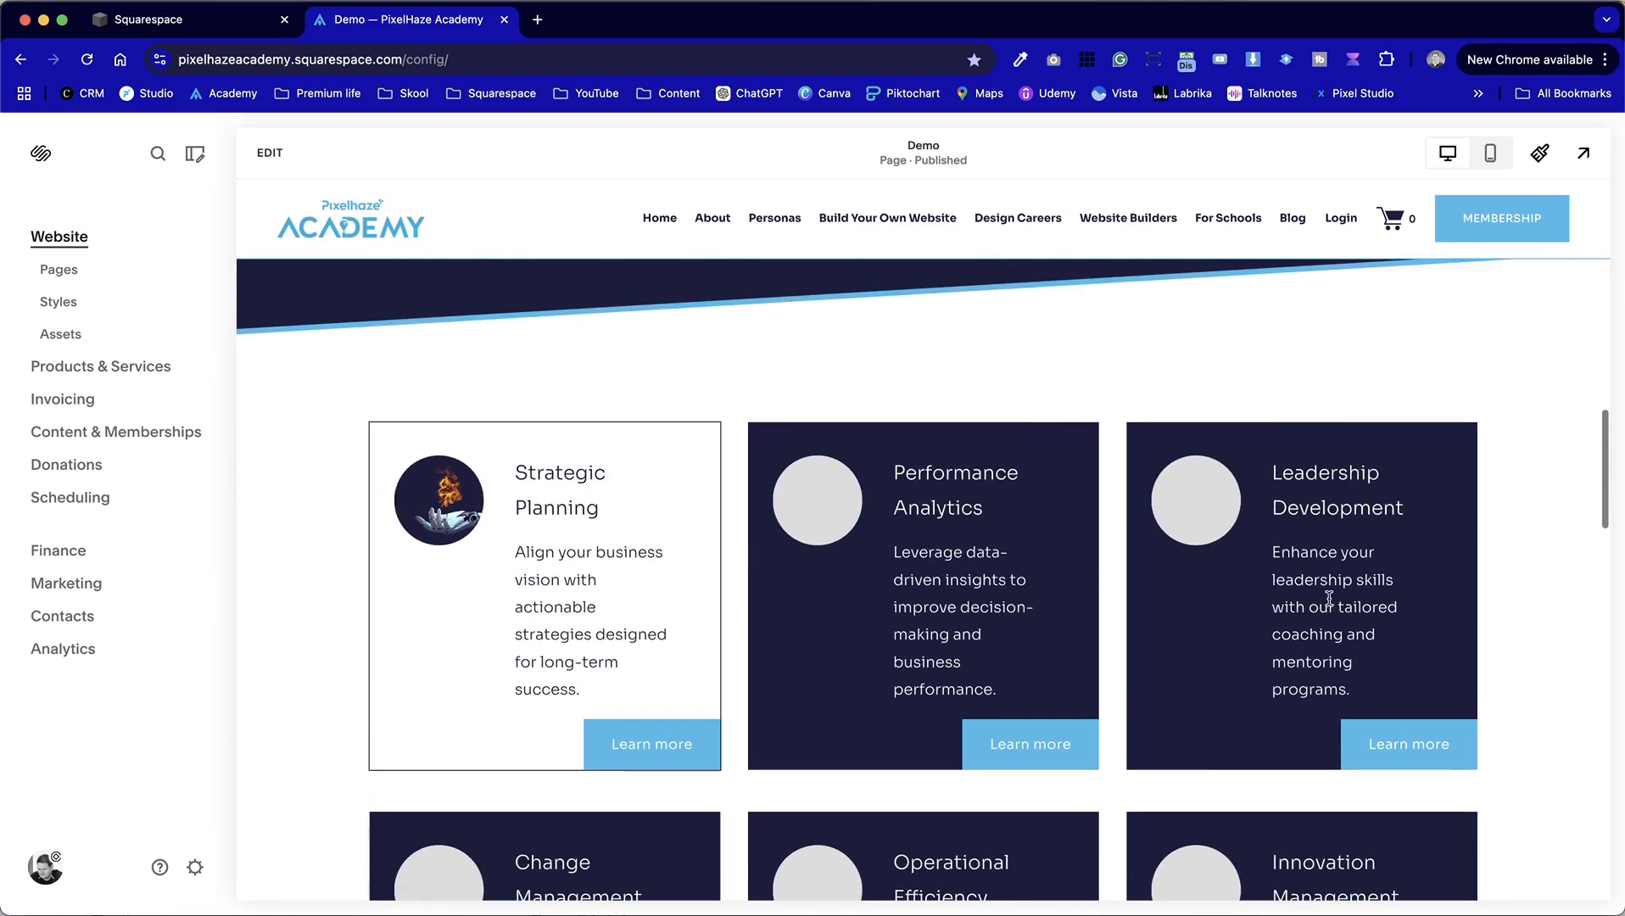
pyautogui.click(1487, 146)
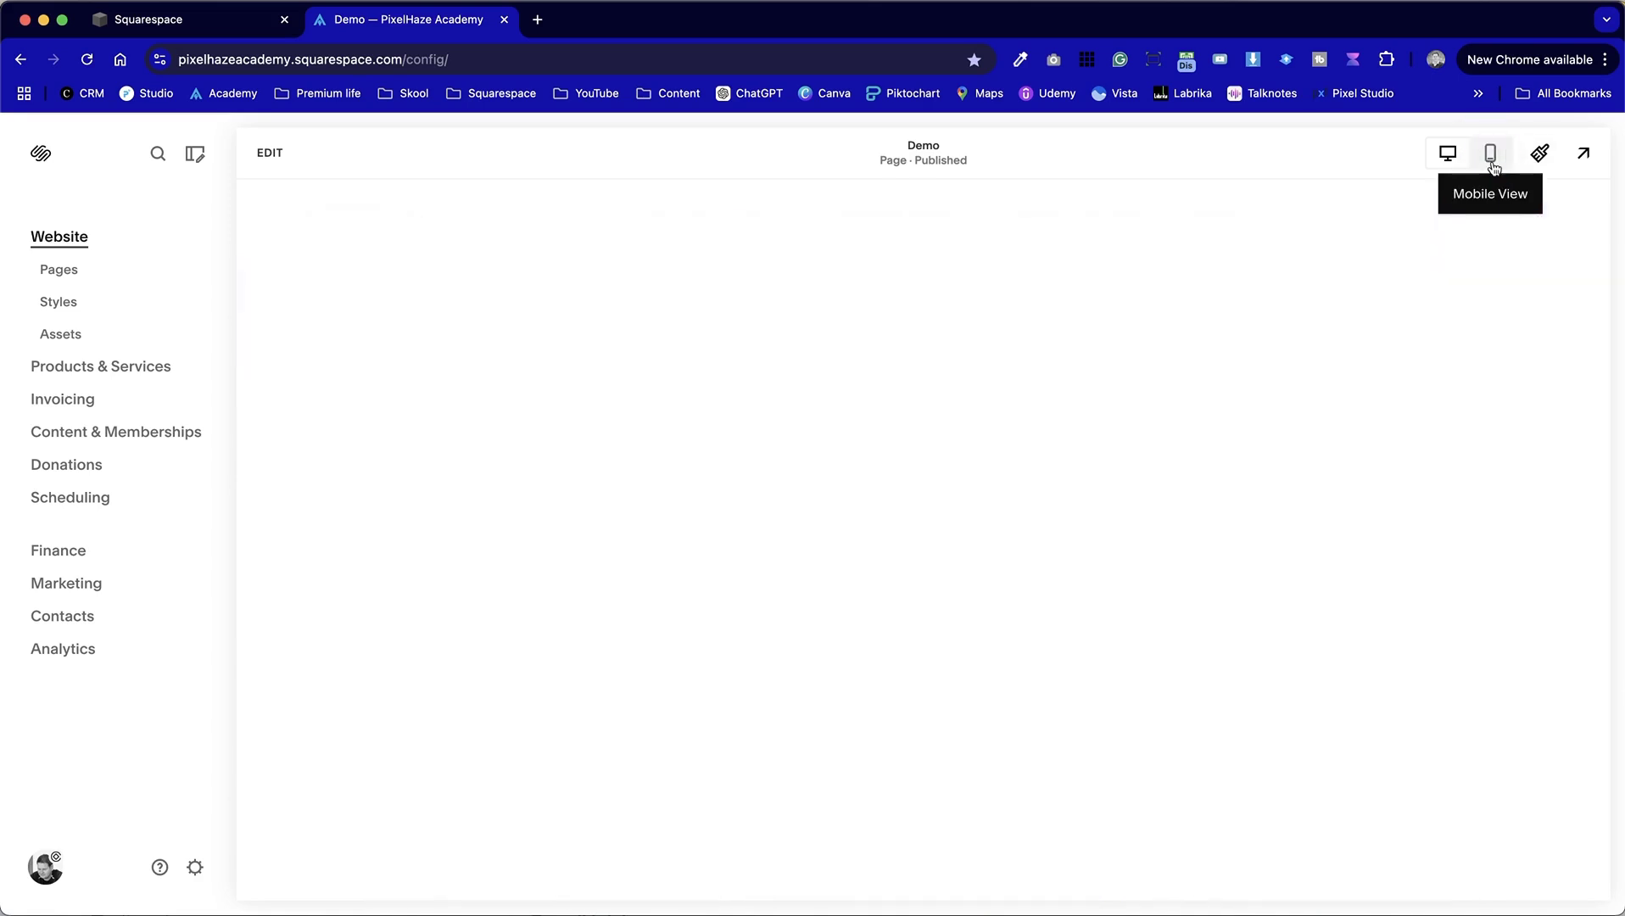
# Scroll the full mobile preview from the Box of Tricks banner to the mailing-list form and back.
pyautogui.click(1575, 154)
pyautogui.scroll(8, 906, 339)
pyautogui.scroll(6, 902, 343)
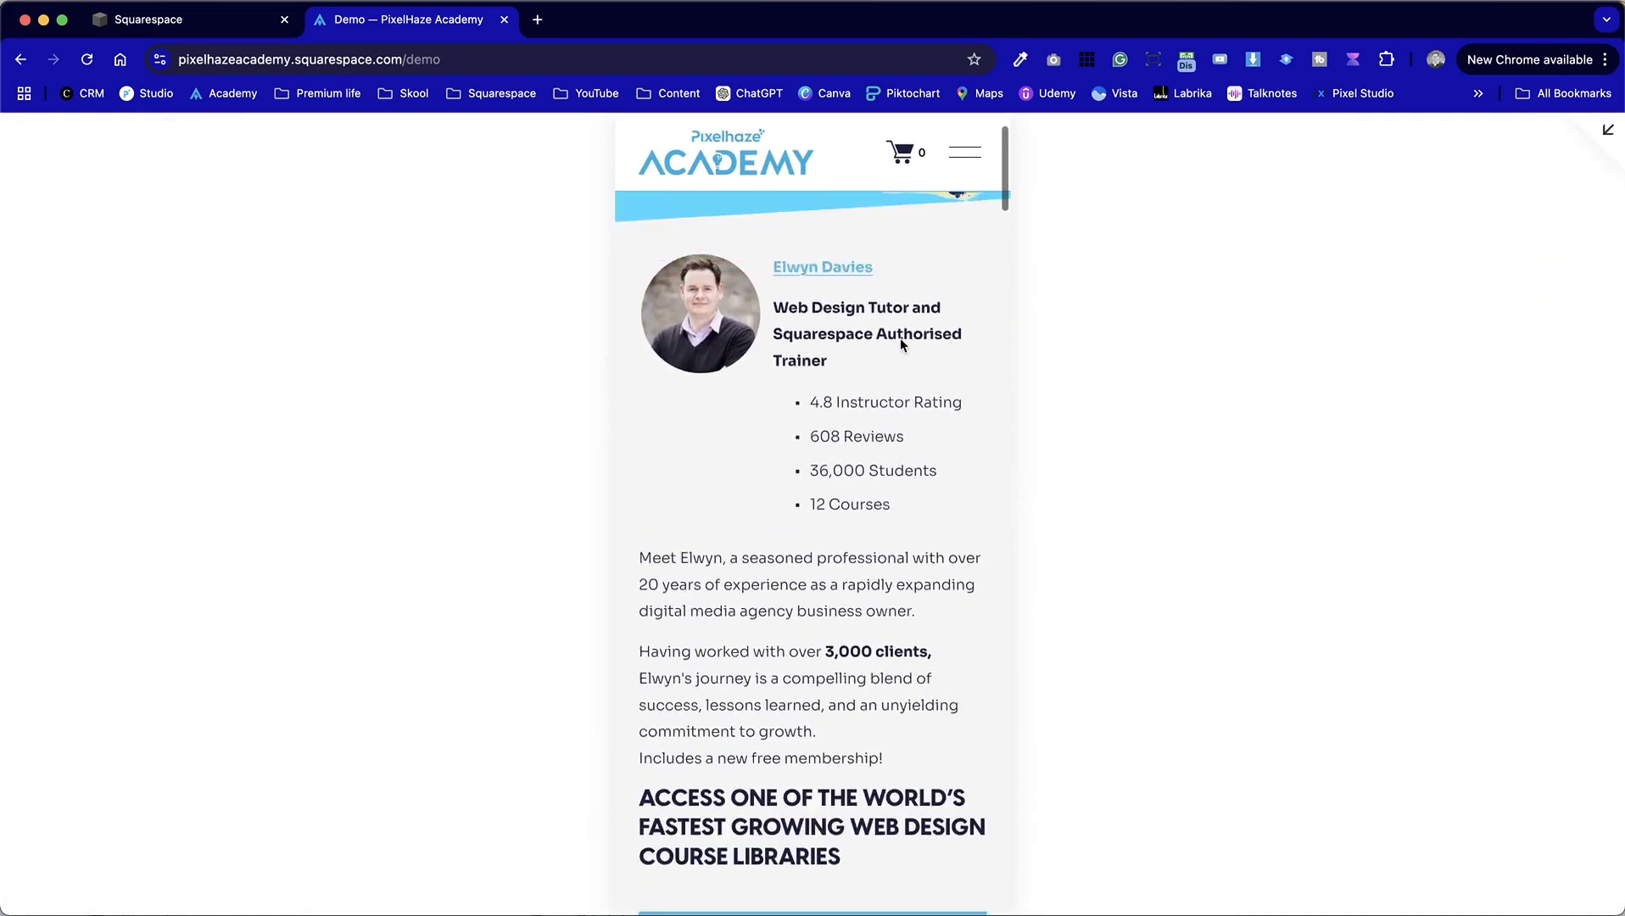
pyautogui.scroll(-10, 901, 340)
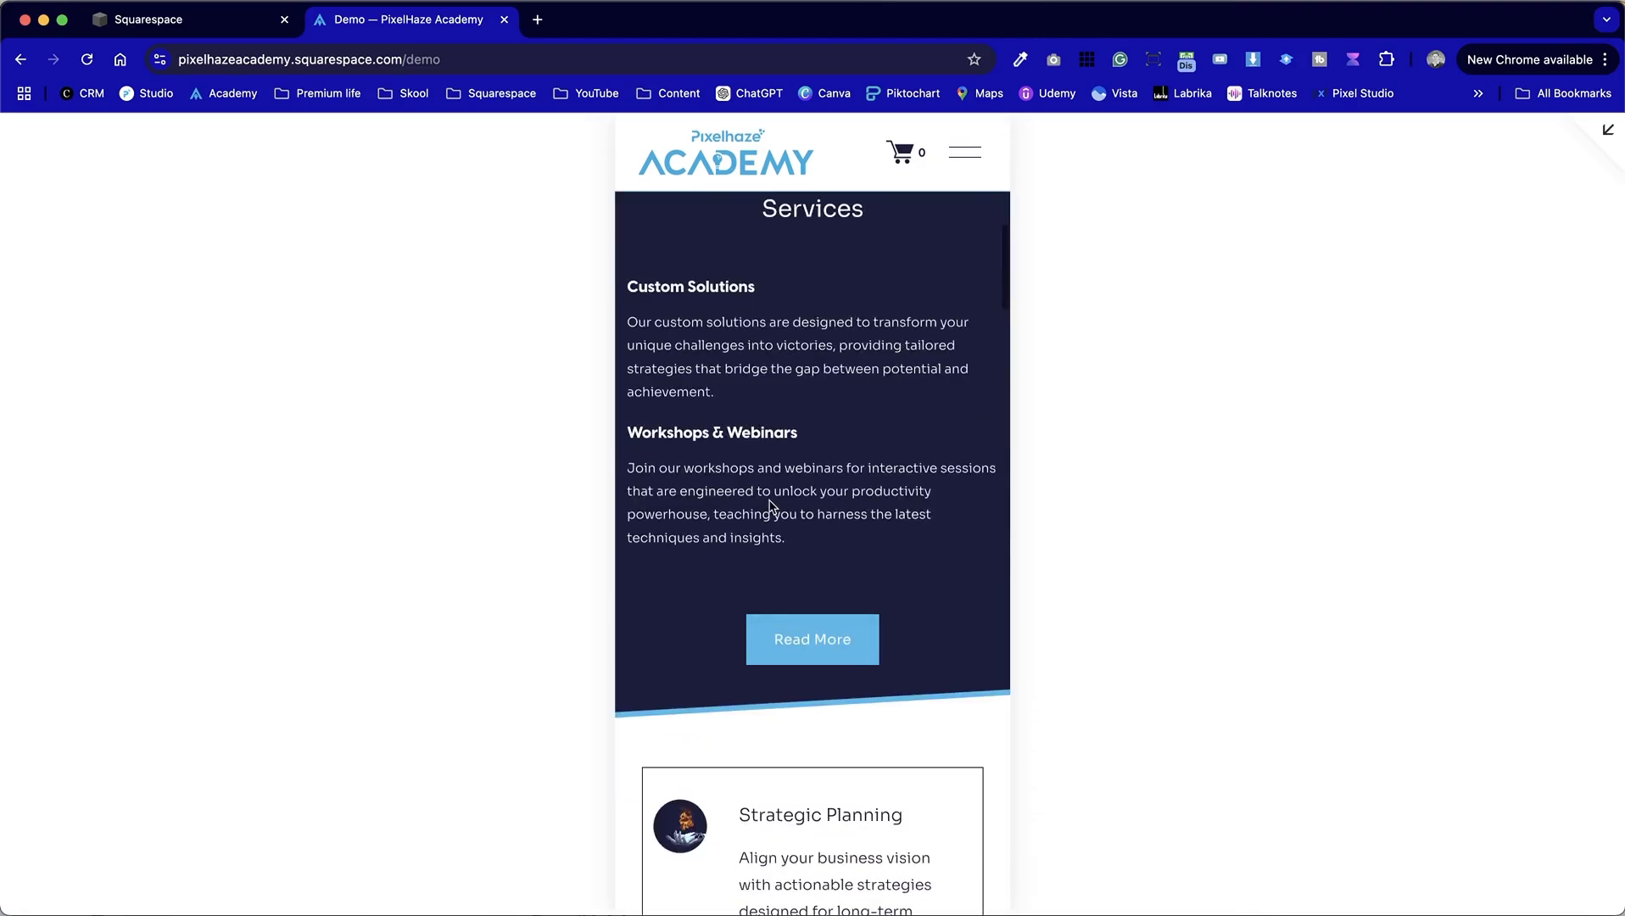
pyautogui.scroll(-7, 770, 502)
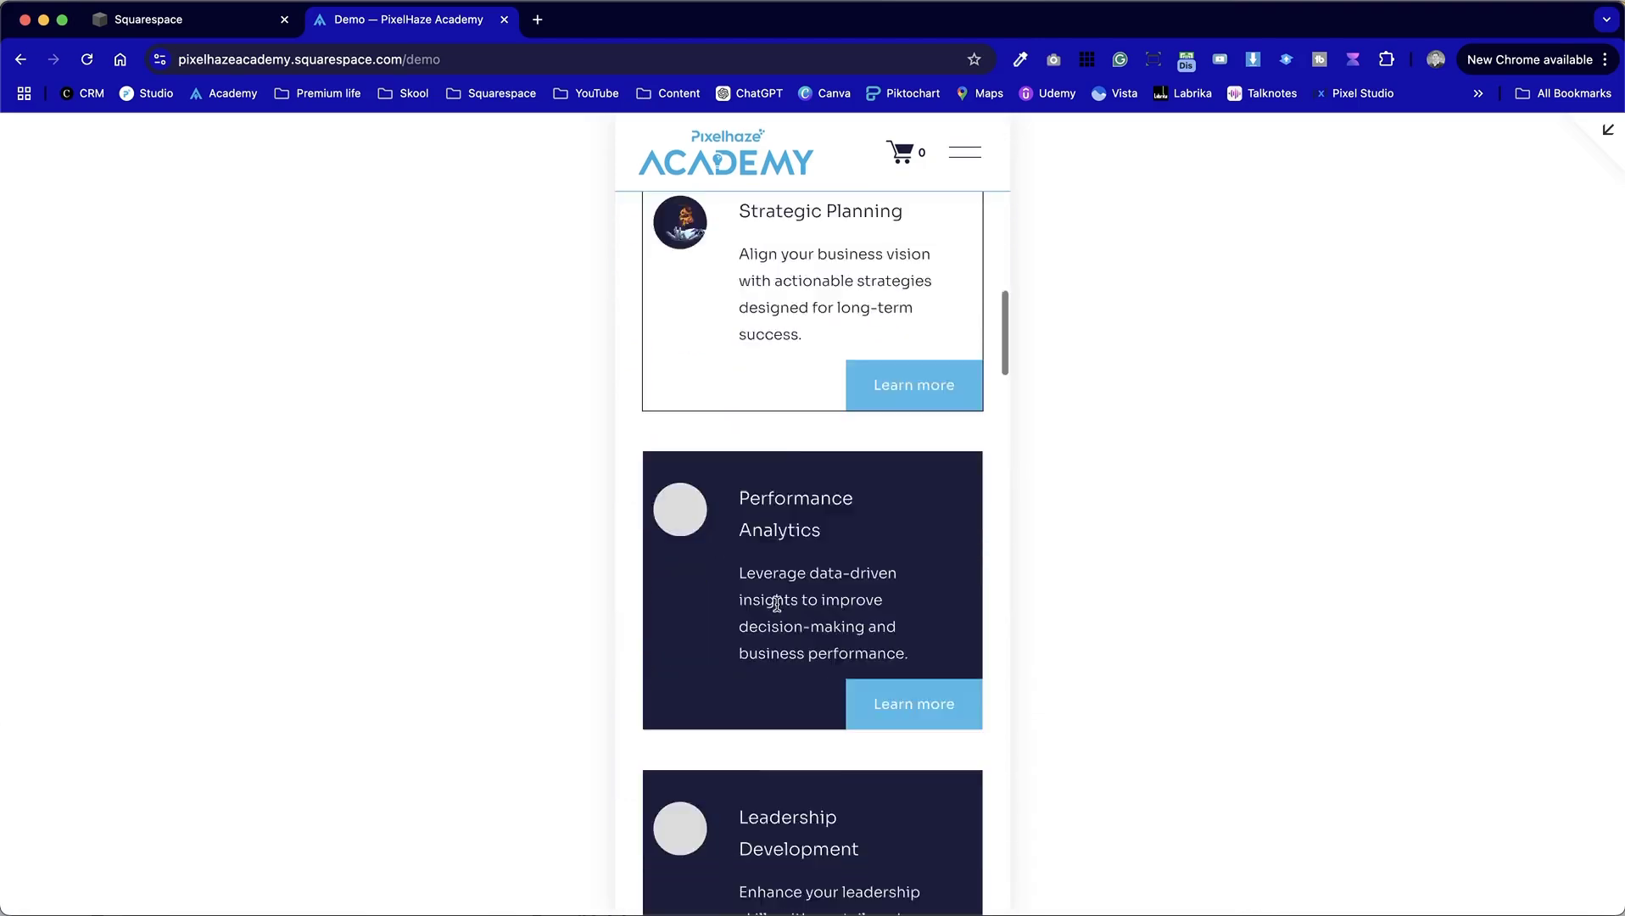
pyautogui.scroll(-12, 776, 603)
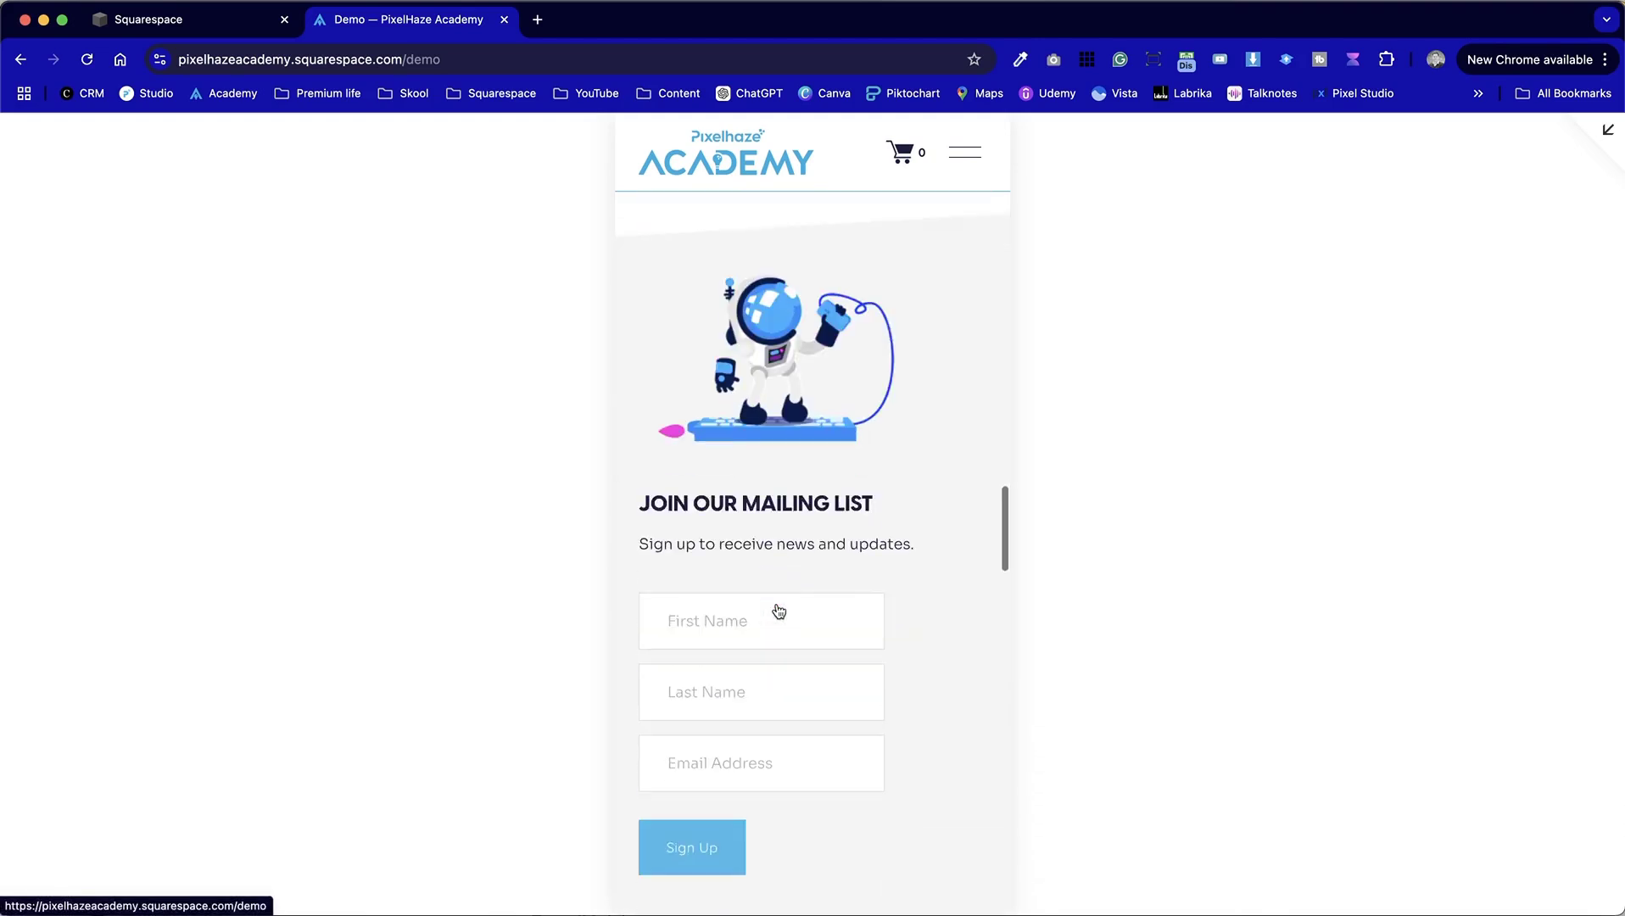
pyautogui.scroll(-3, 778, 610)
pyautogui.scroll(14, 779, 611)
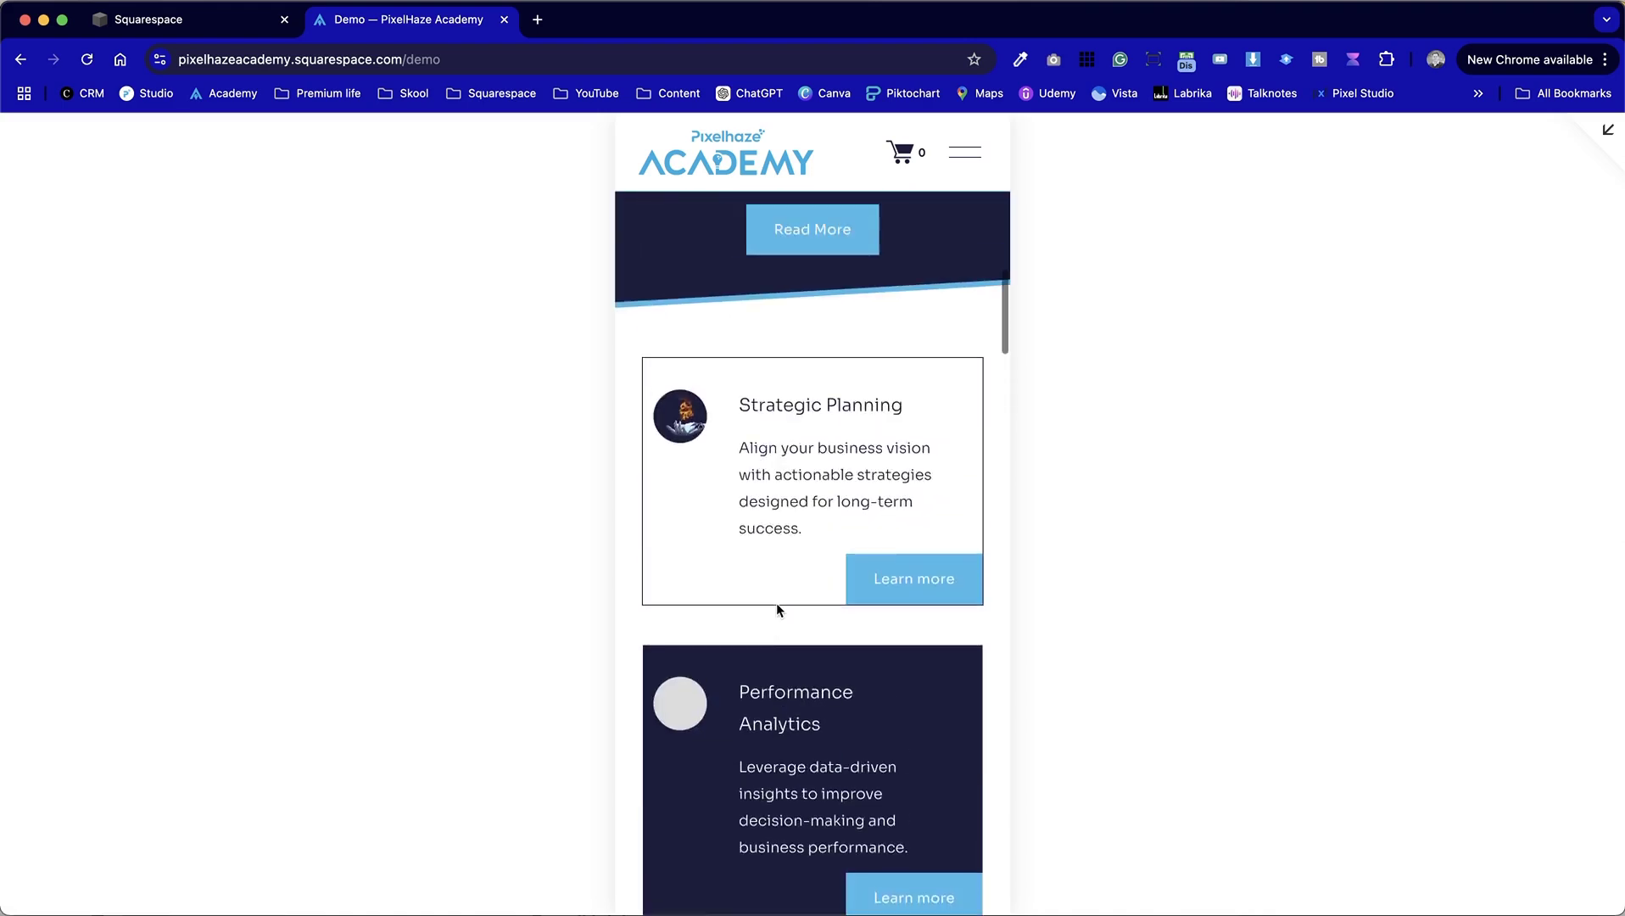
pyautogui.scroll(5, 778, 609)
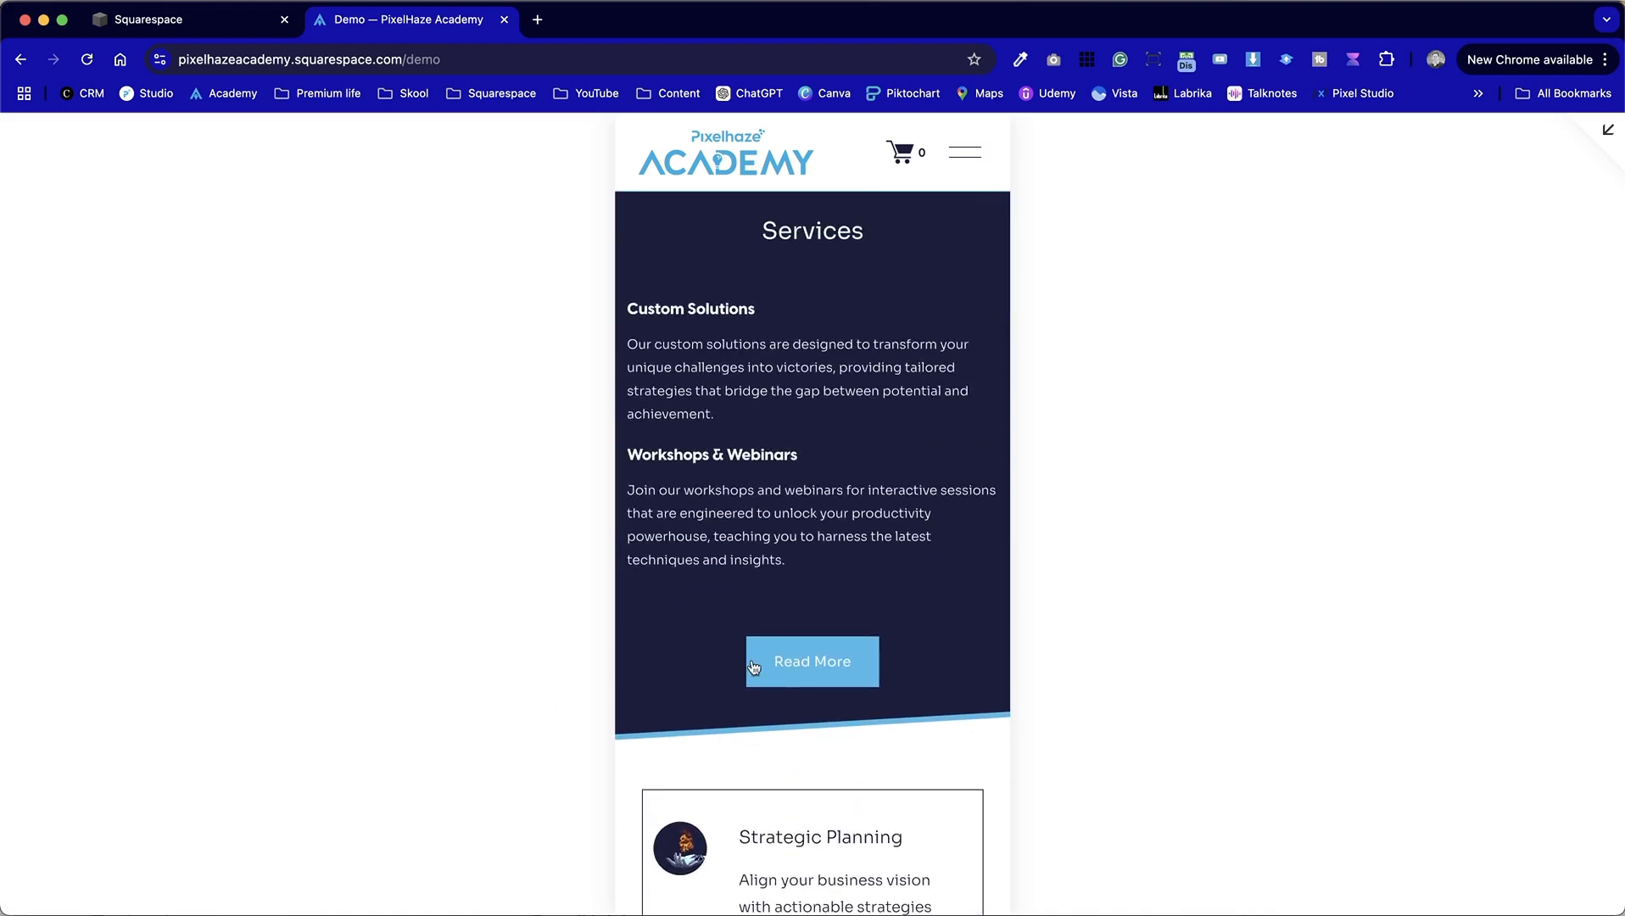
pyautogui.scroll(3, 860, 348)
pyautogui.scroll(-4, 852, 319)
pyautogui.scroll(13, 851, 314)
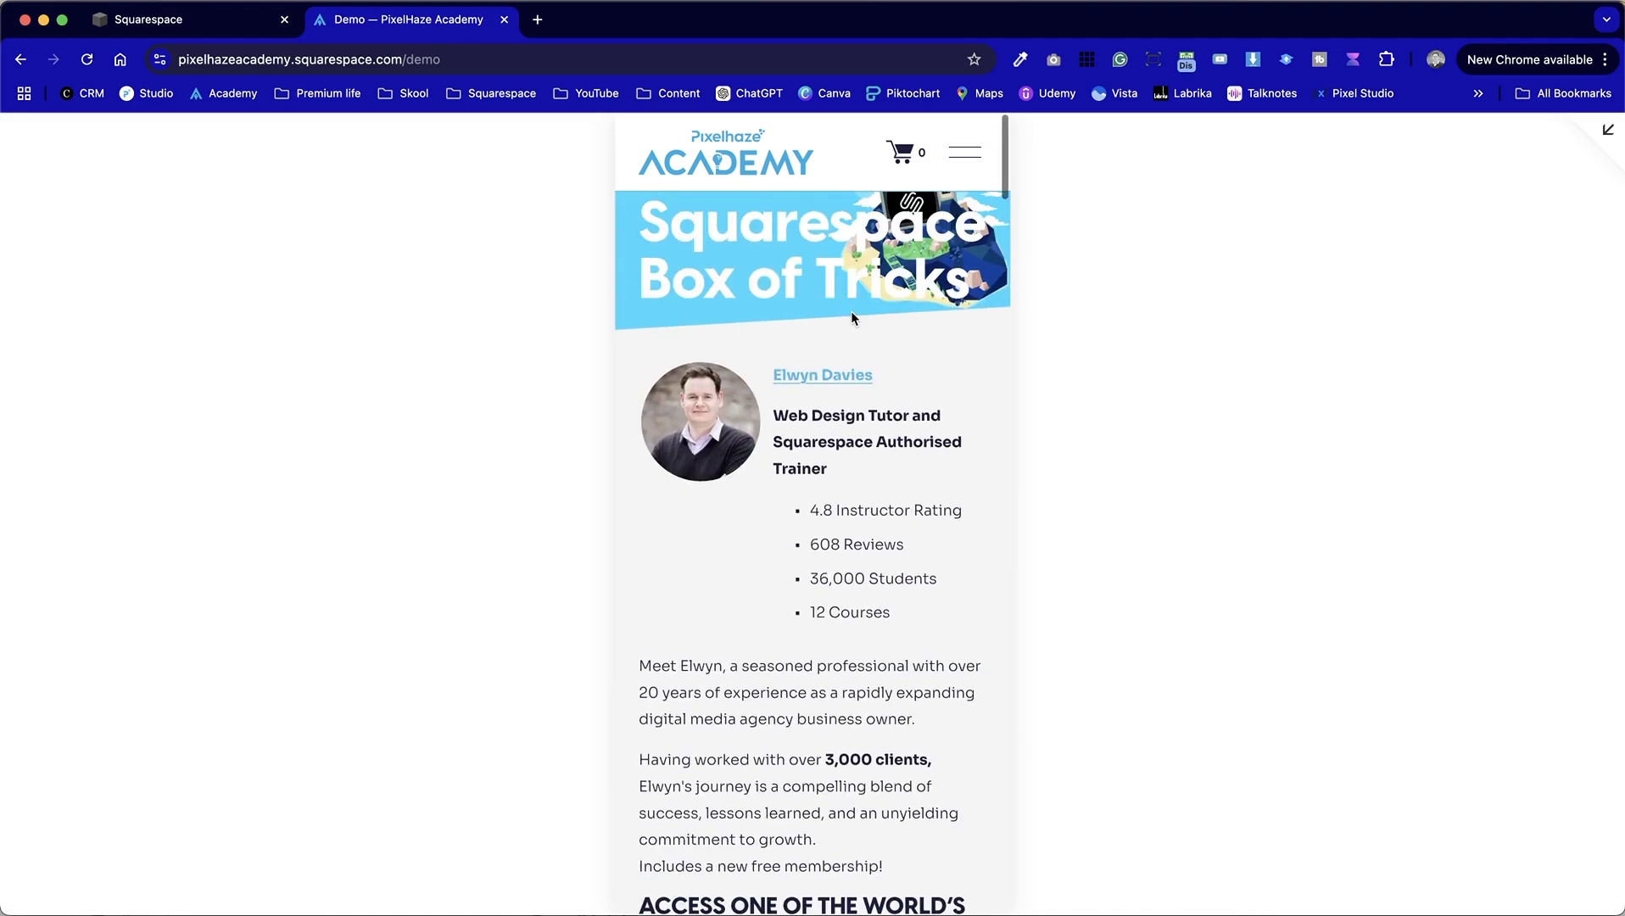
pyautogui.scroll(1, 851, 317)
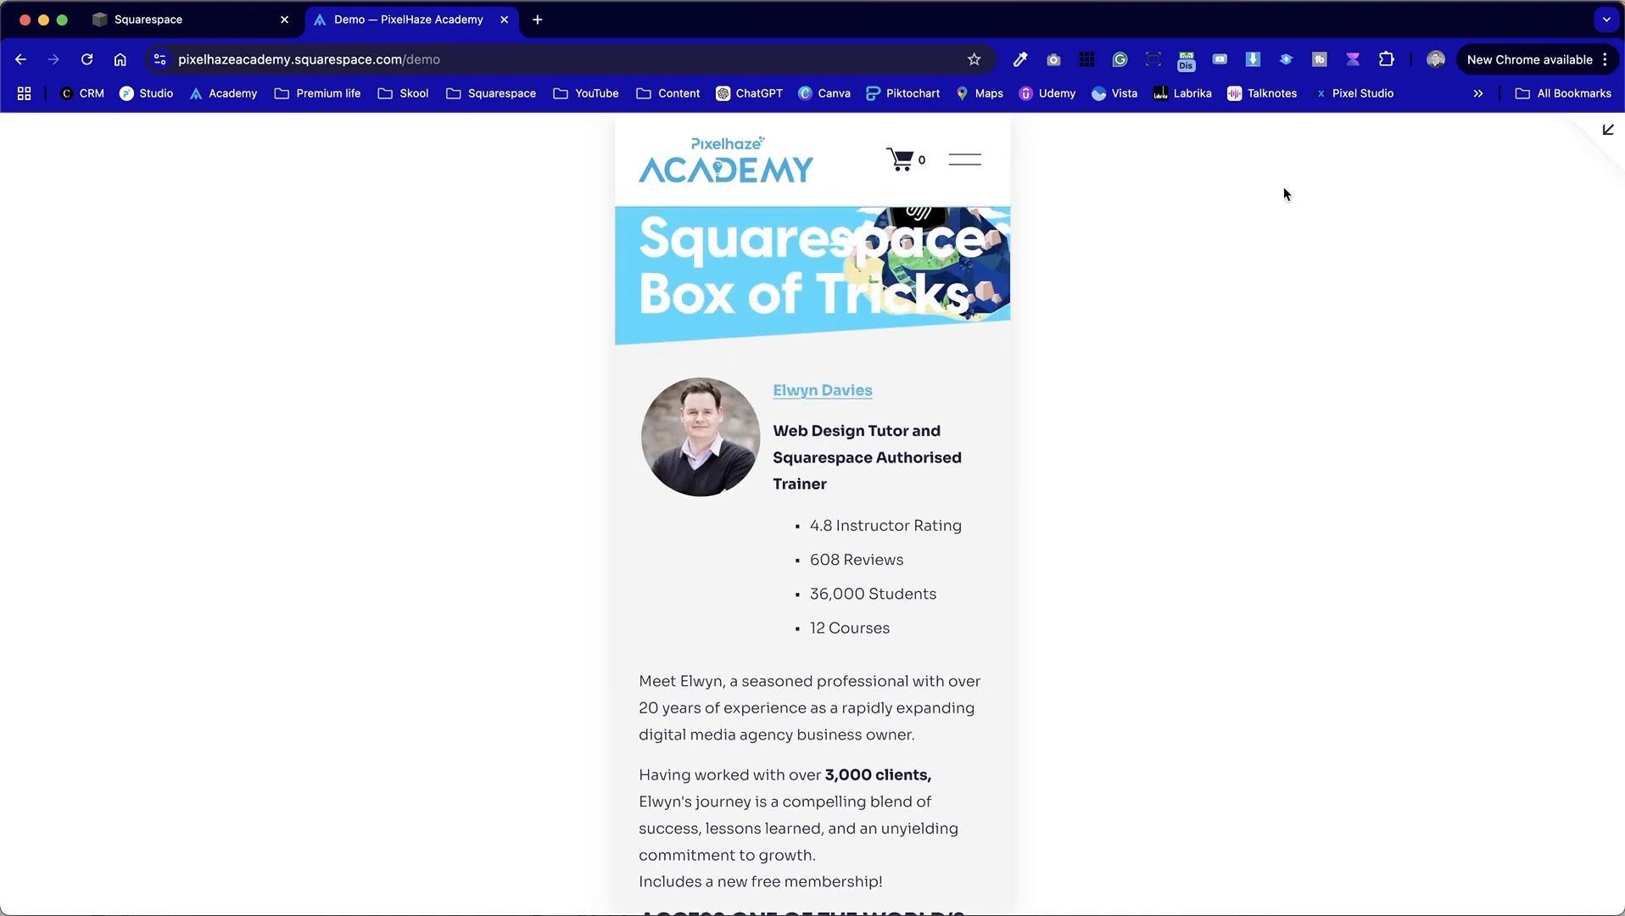
# Move the mobile hero title 'Squarespace Box of Tricks' down one row, shrink it, and exit editing.
pyautogui.press('Escape')
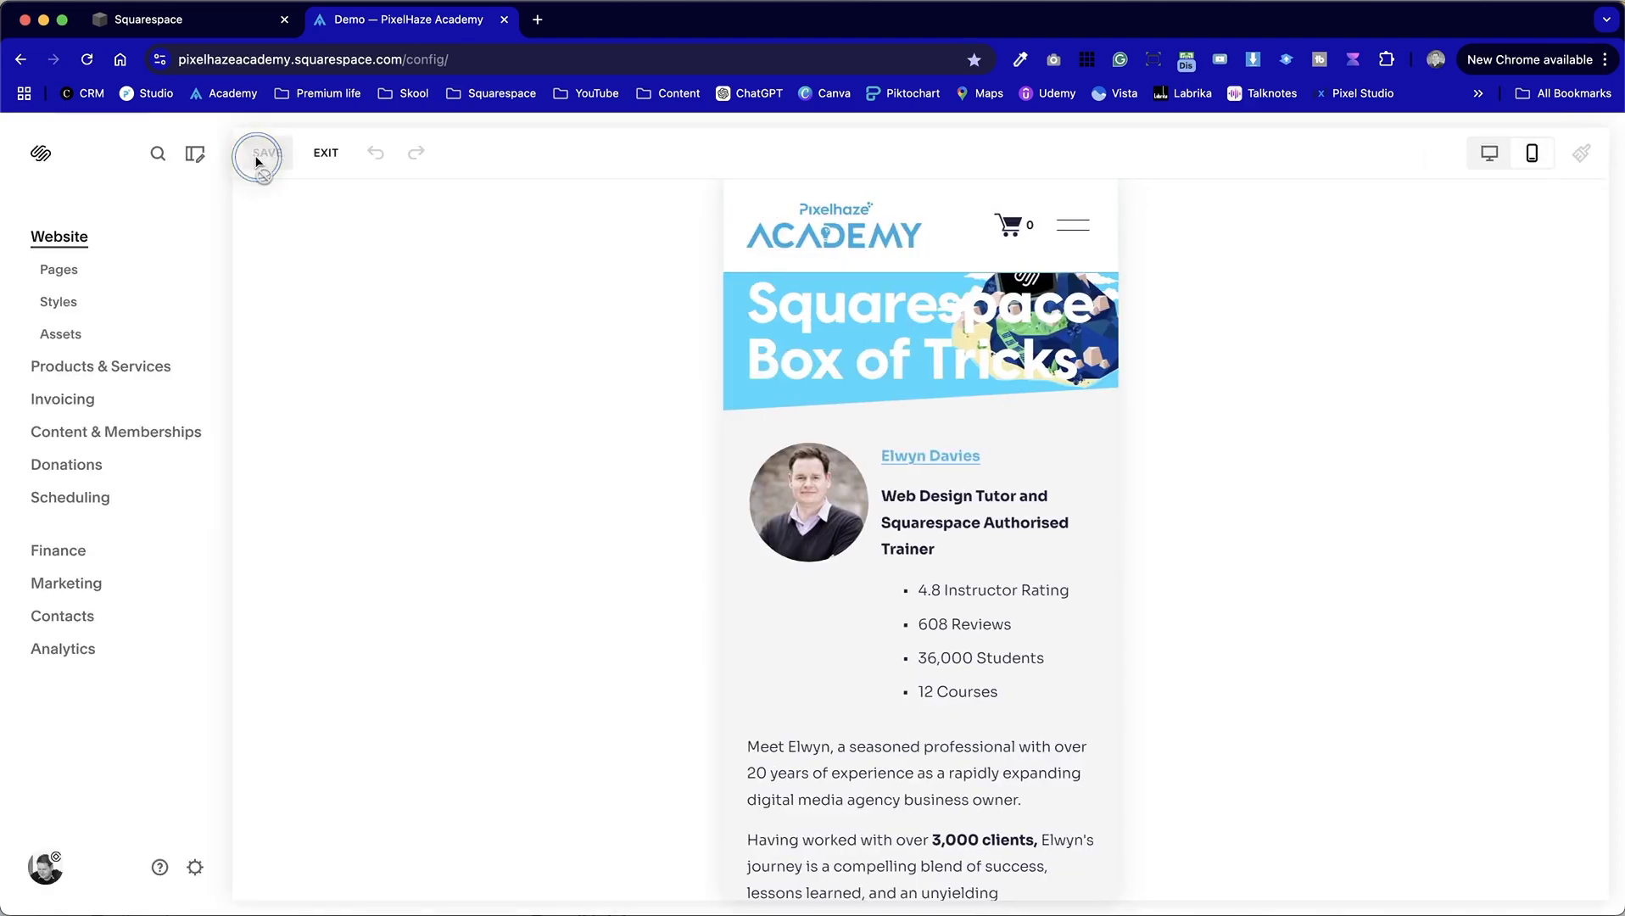
pyautogui.click(255, 156)
pyautogui.click(788, 407)
pyautogui.moveTo(787, 407); pyautogui.dragTo(788, 430)
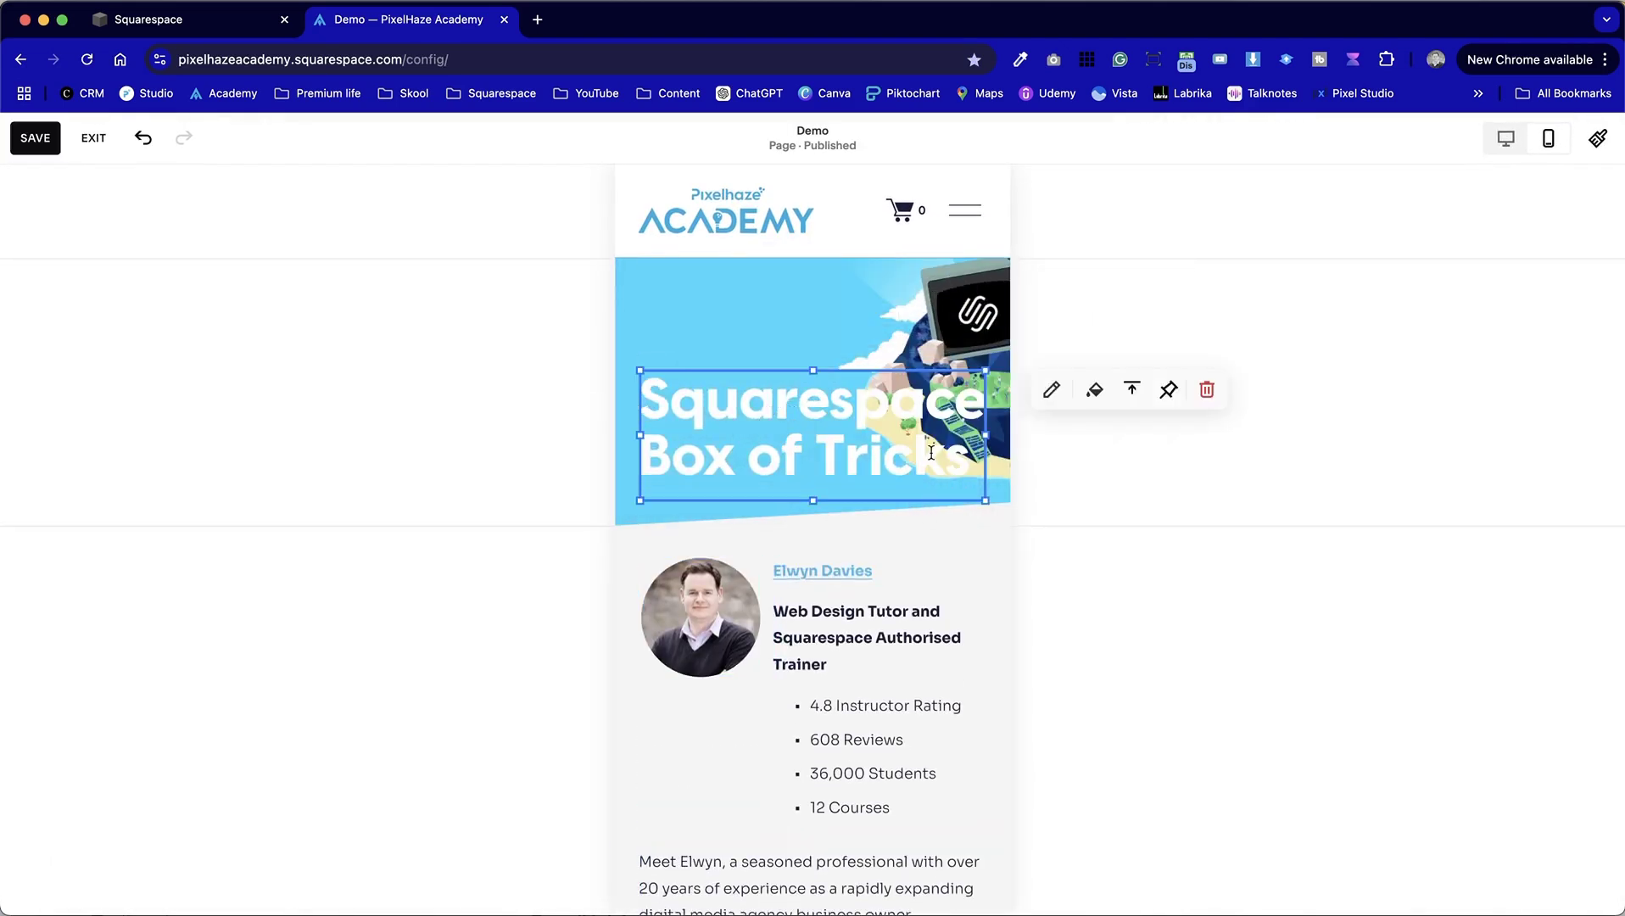
pyautogui.moveTo(985, 504); pyautogui.dragTo(861, 458)
pyautogui.click(1071, 488)
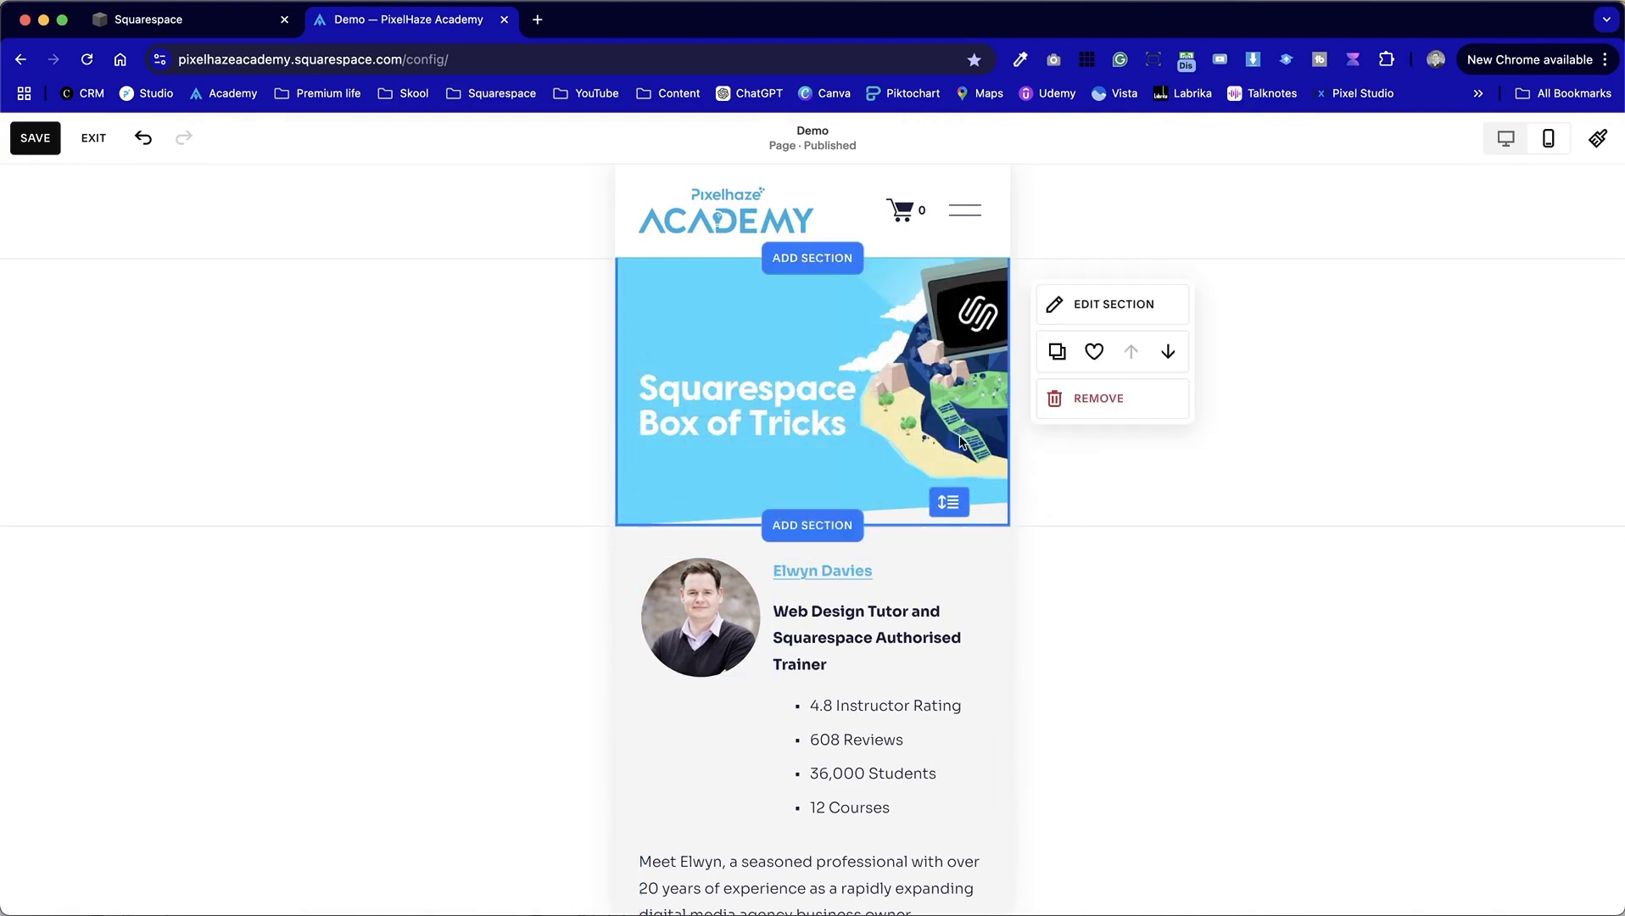
pyautogui.click(91, 140)
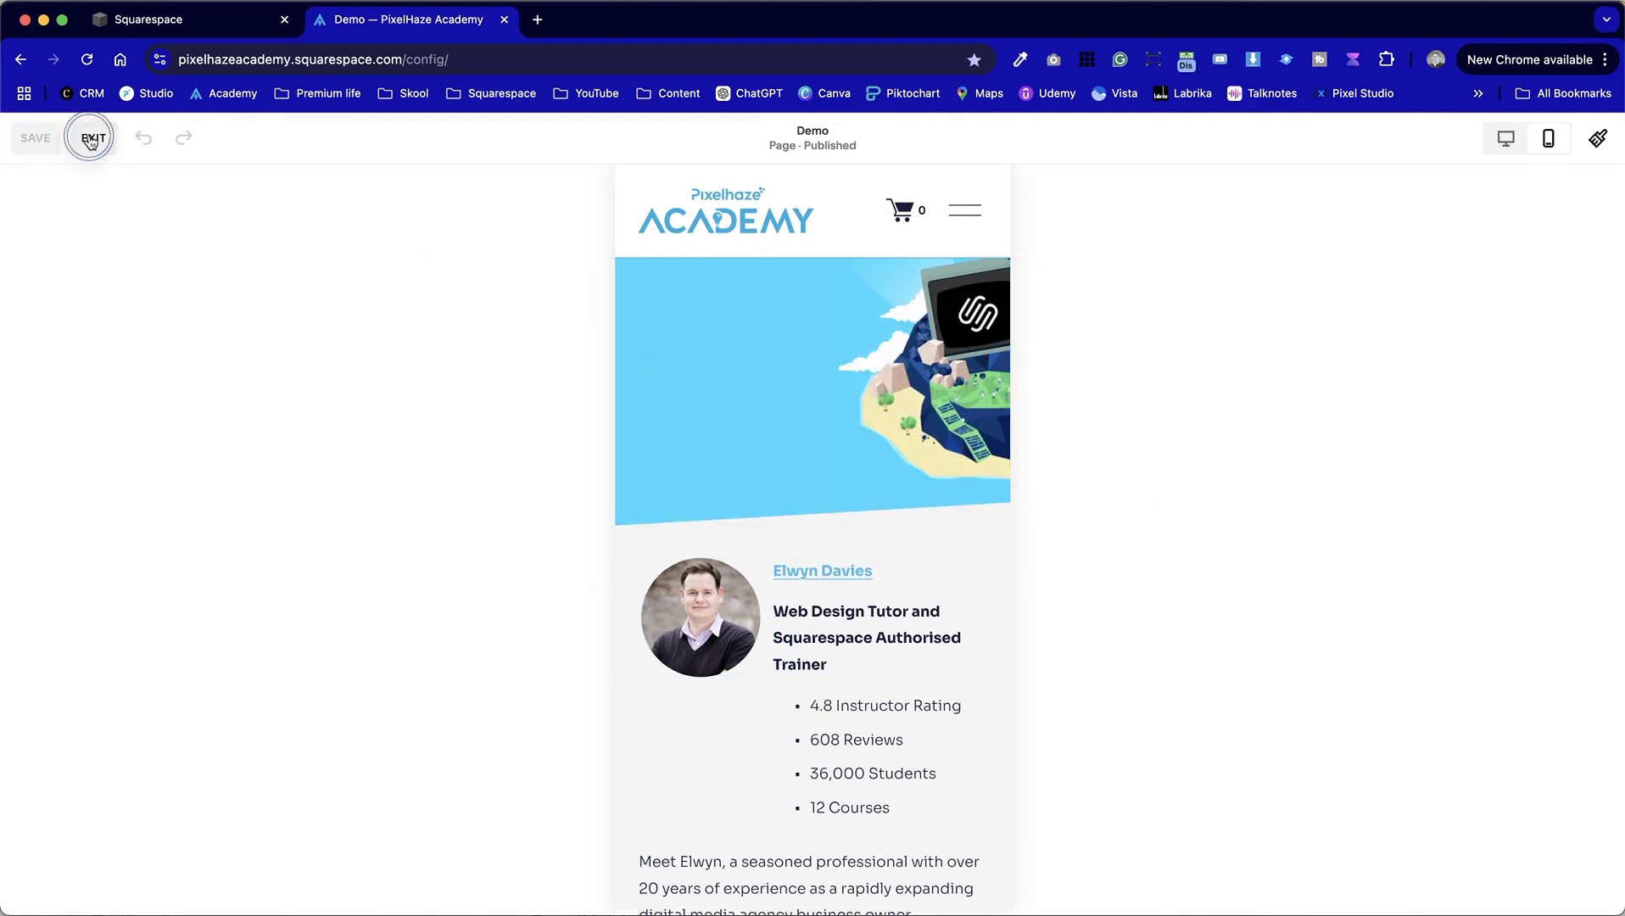
# Return the preview to desktop layout and scroll through the Services list and cards.
pyautogui.click(1449, 155)
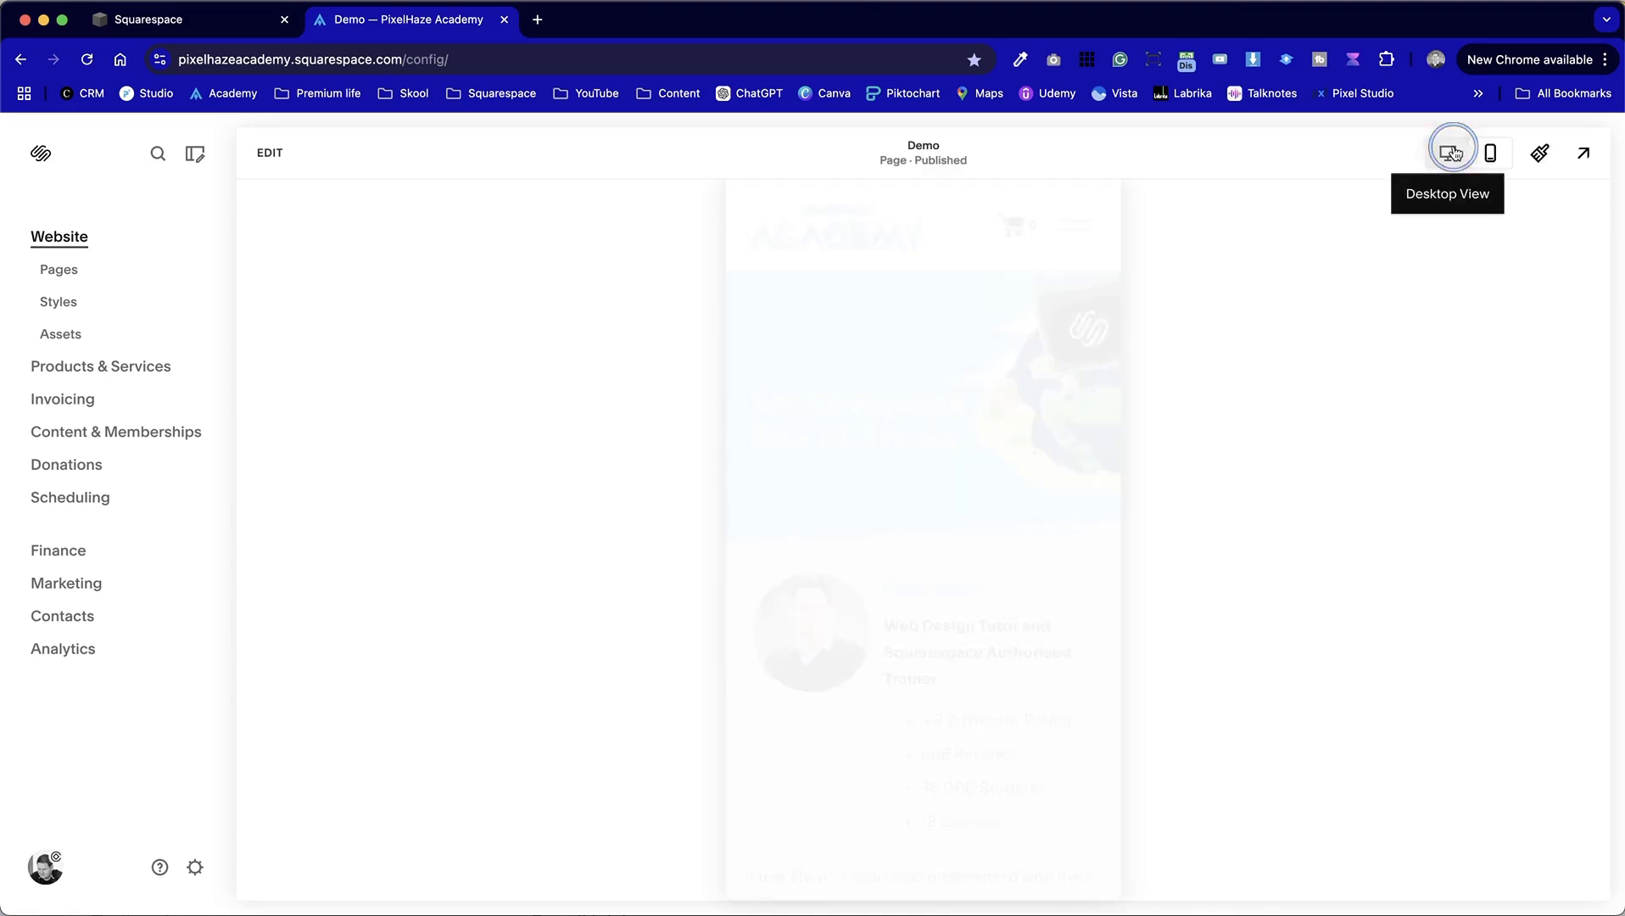
pyautogui.scroll(-15, 1382, 451)
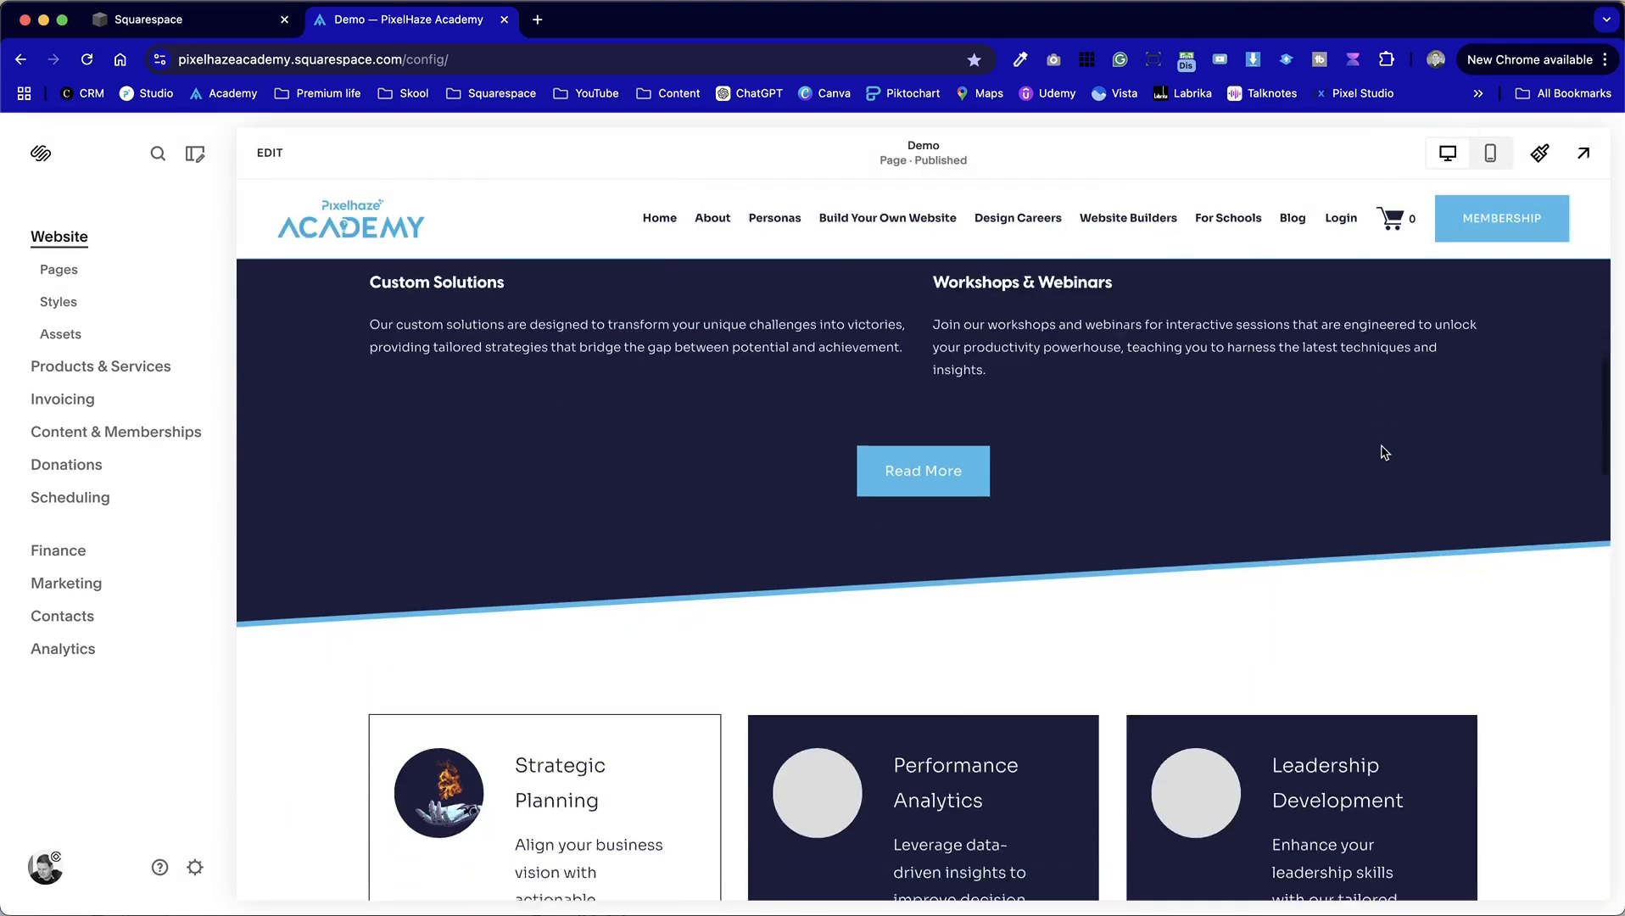
pyautogui.scroll(-5, 1382, 448)
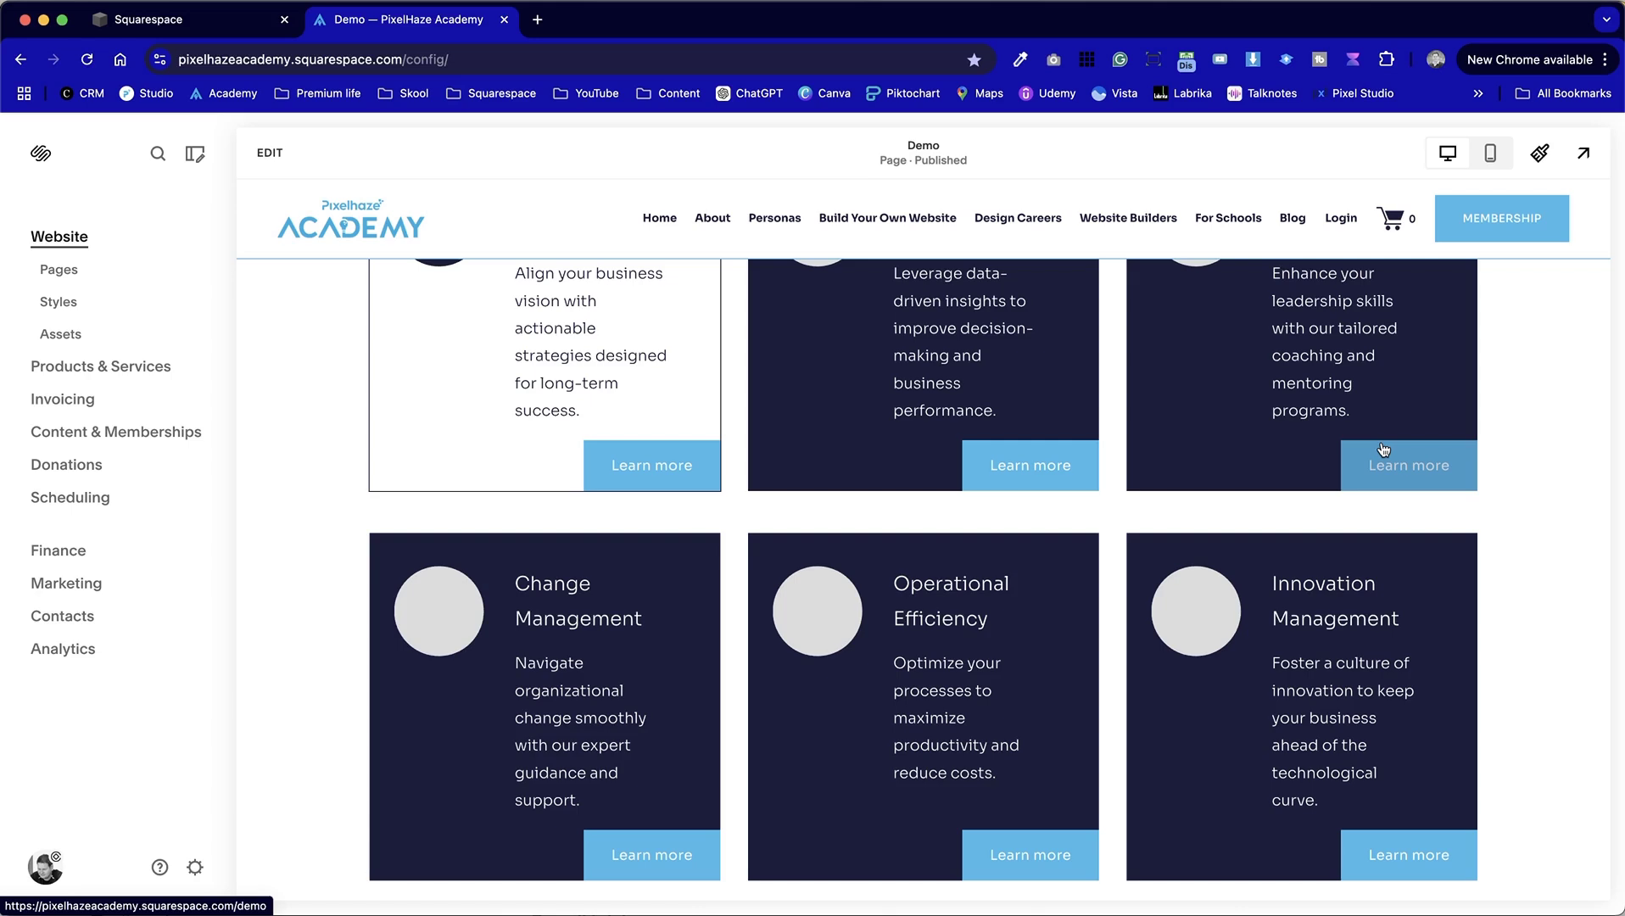
pyautogui.scroll(15, 1520, 460)
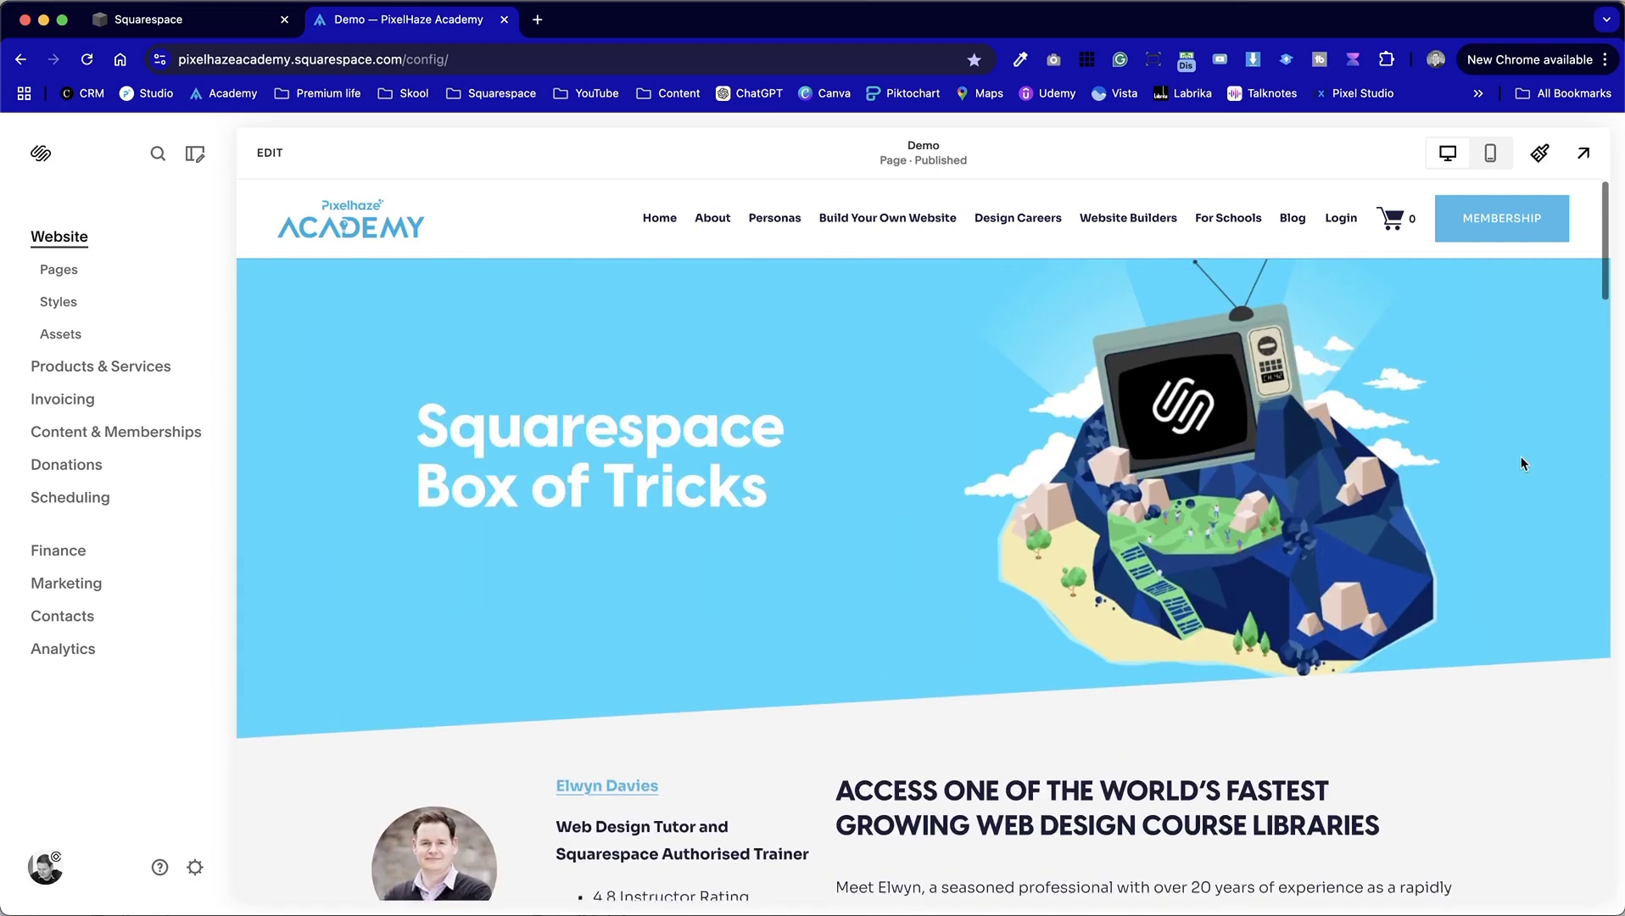